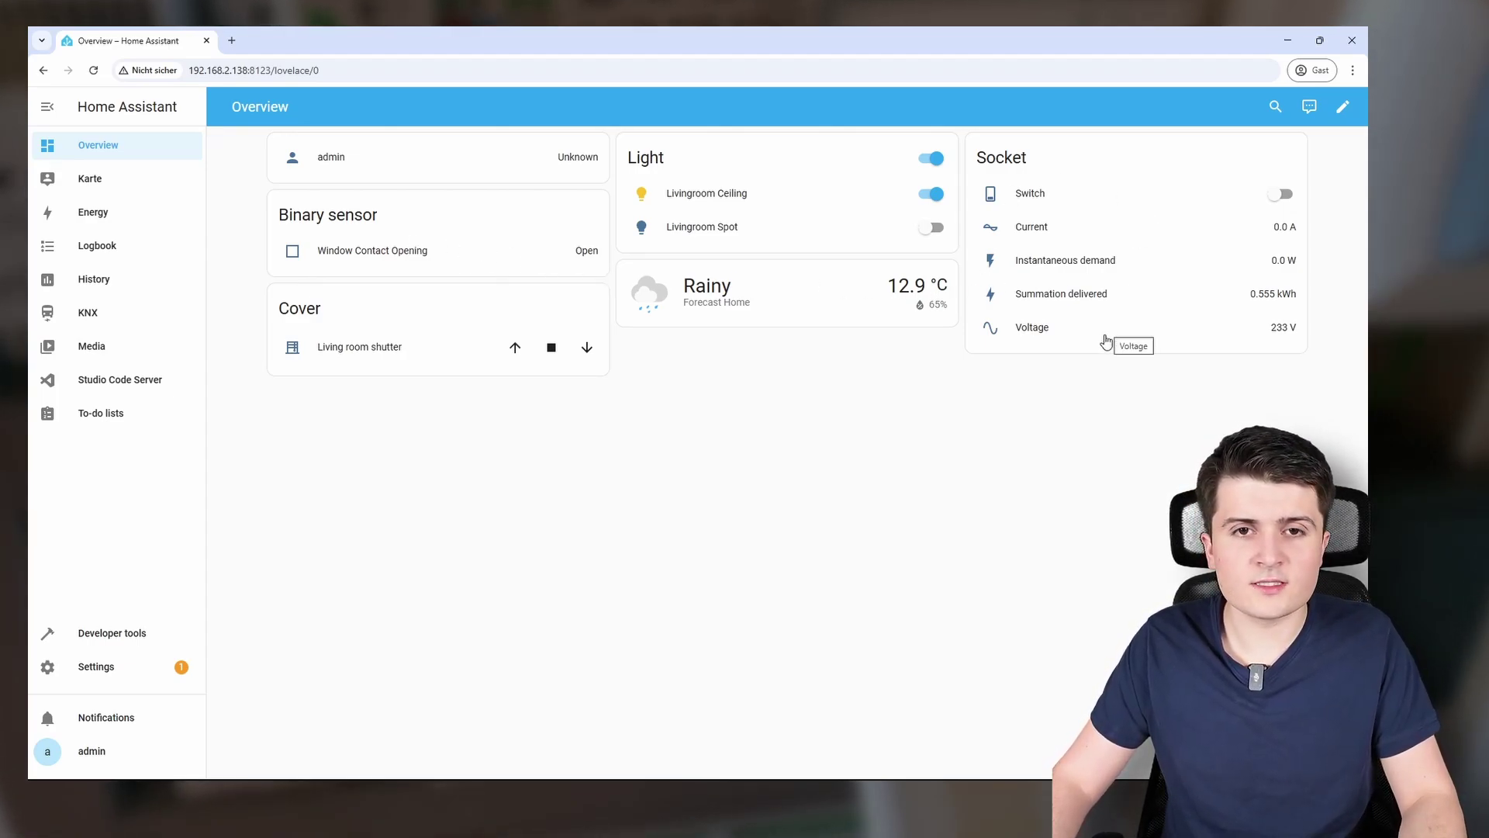
- Turn the socket's switch on and back off on the overview dashboard
{"action": "left_click", "coordinate": [1281, 203]}
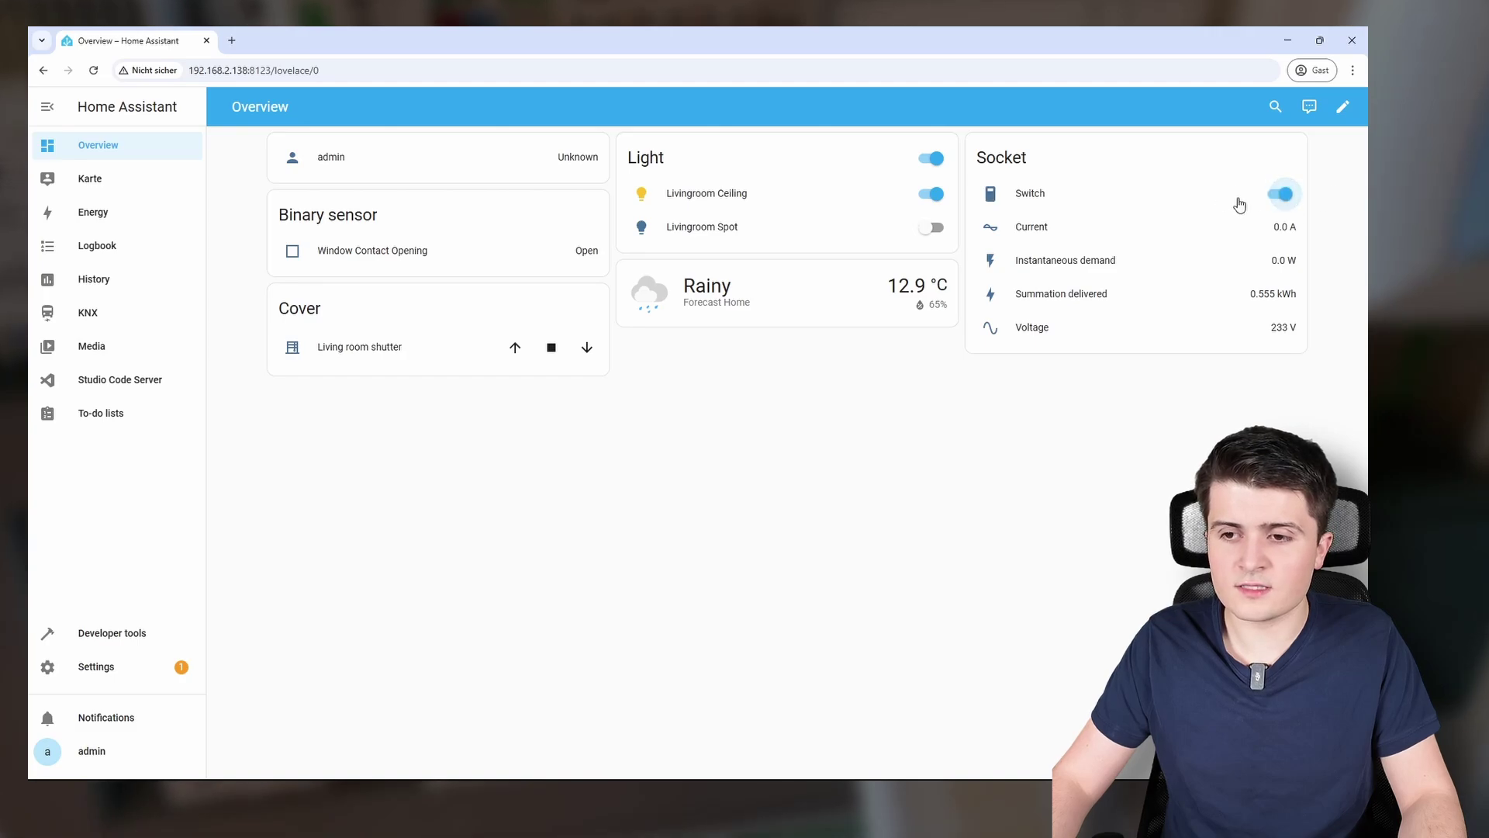
{"action": "left_click", "coordinate": [1276, 203]}
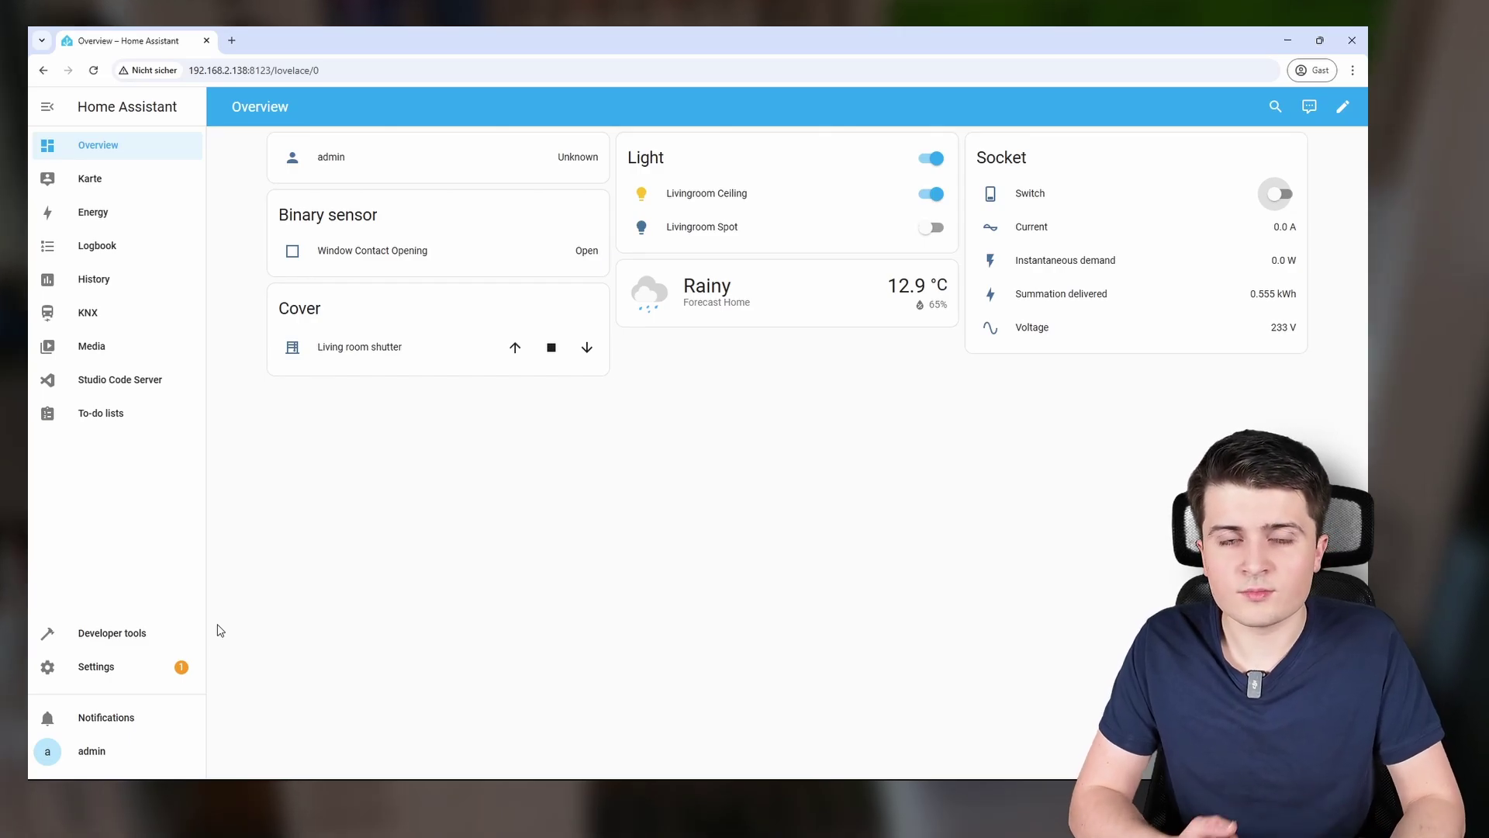
- Open the automations overview under Automations & scenes in the settings
{"action": "left_click", "coordinate": [158, 669]}
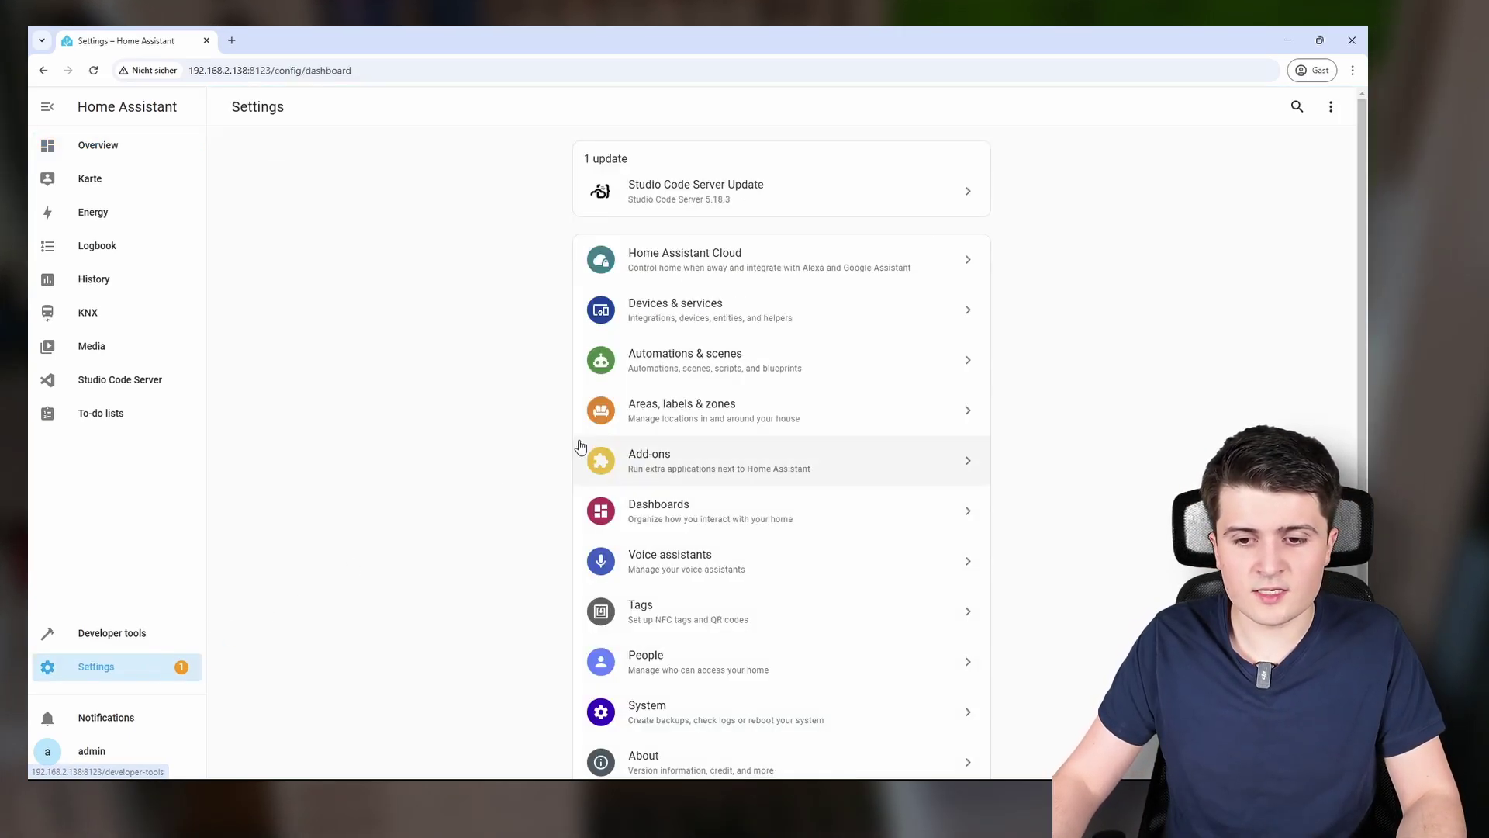
{"action": "left_click", "coordinate": [659, 360]}
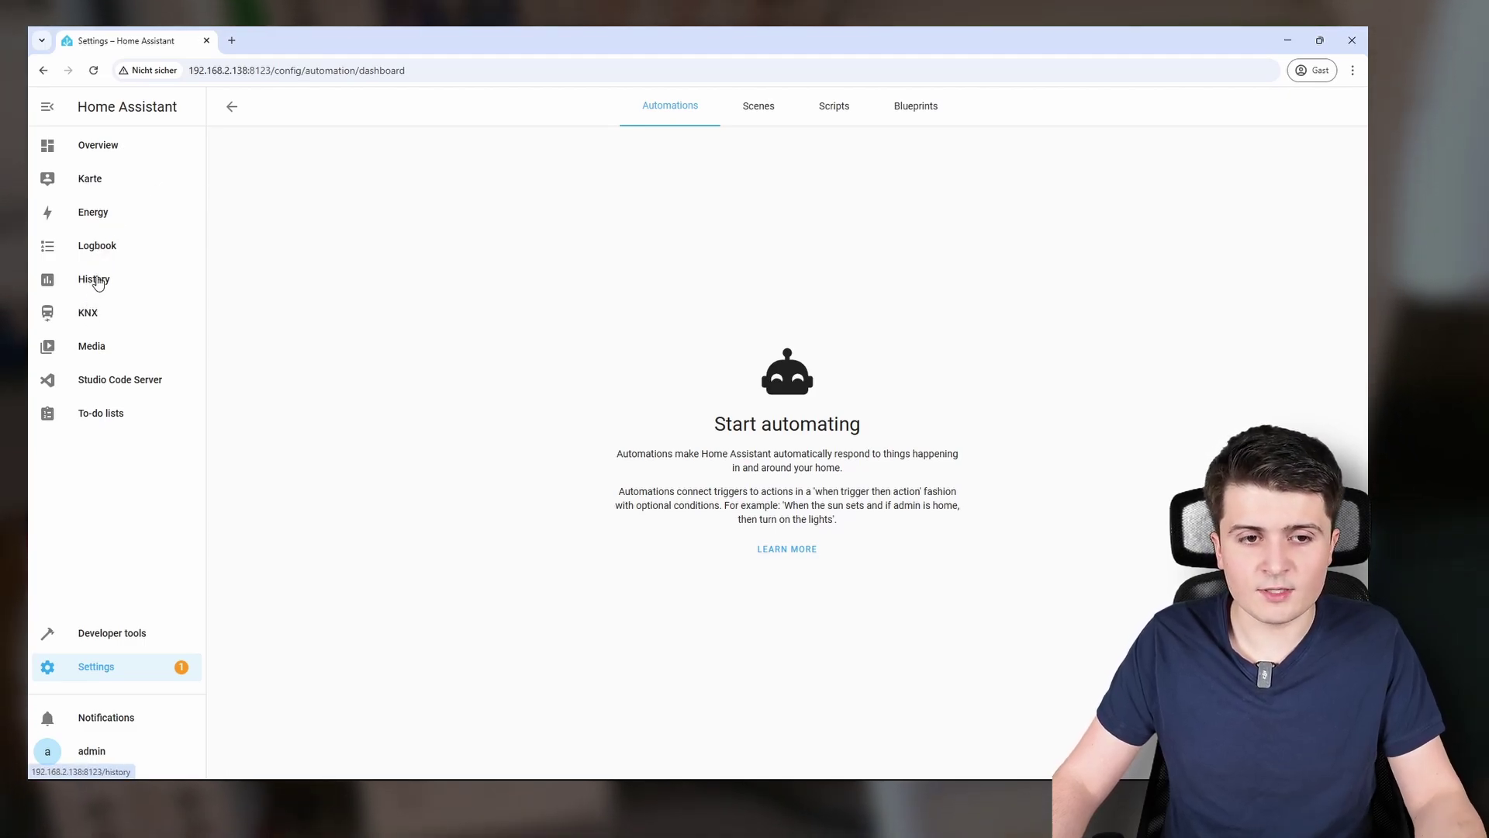
- Open Studio Code Server and add an empty line below the living room shutter's cover configuration in knx.yaml
{"action": "left_click", "coordinate": [100, 376]}
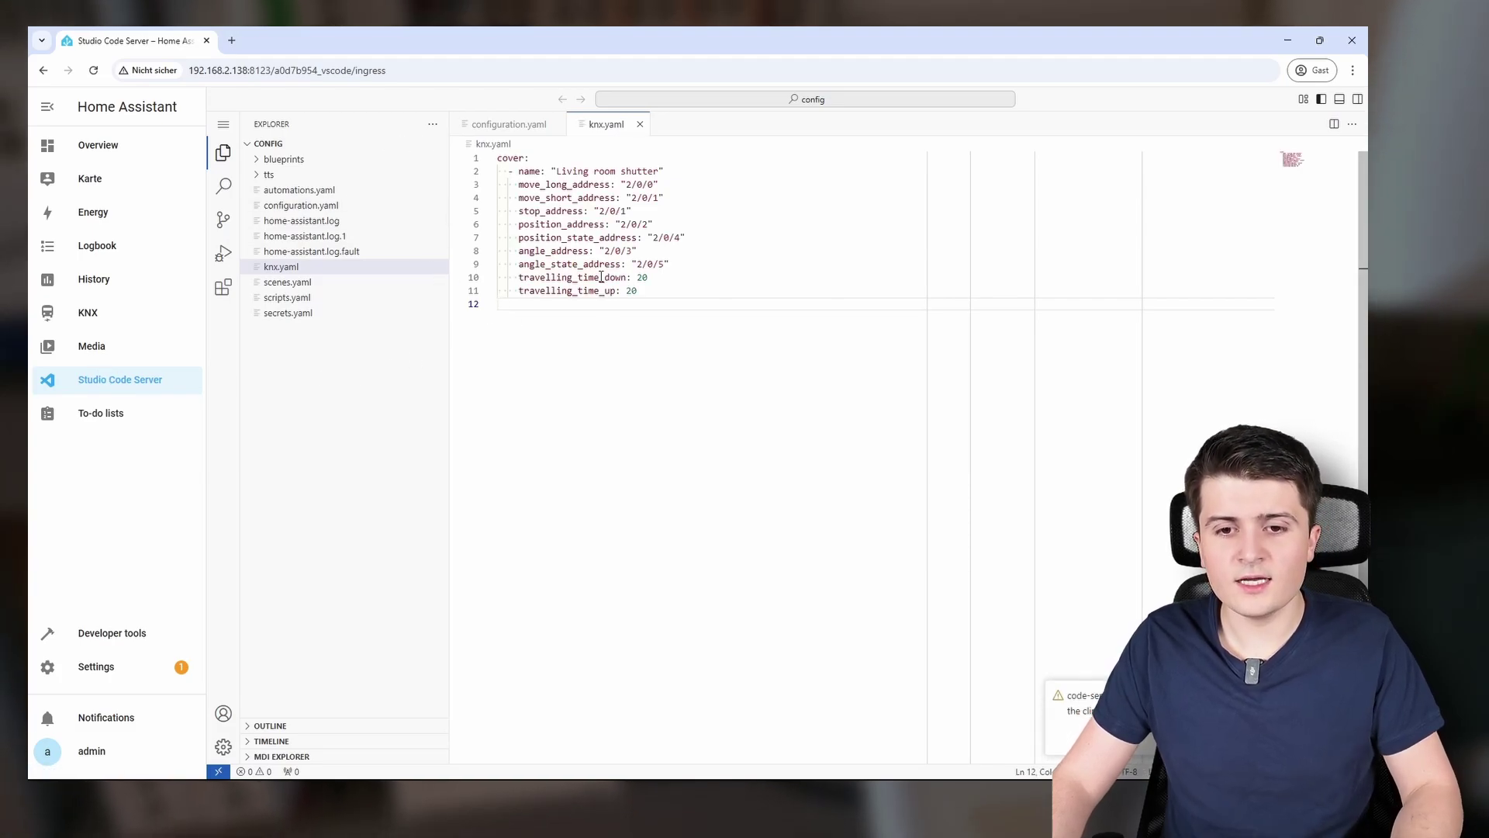
{"action": "left_click_drag", "start_coordinate": [669, 289], "coordinate": [503, 158]}
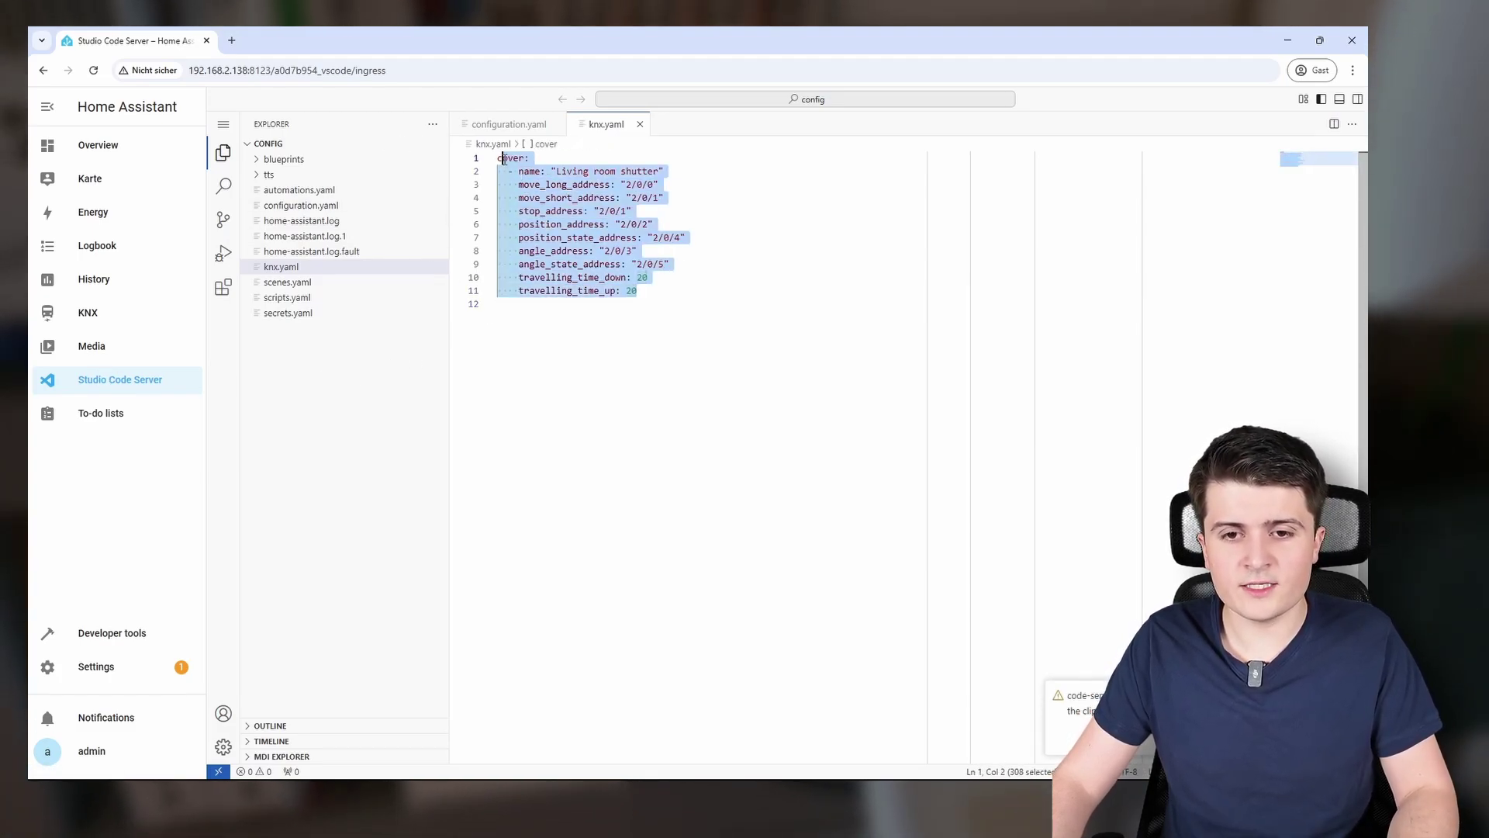
{"action": "left_click", "coordinate": [558, 304]}
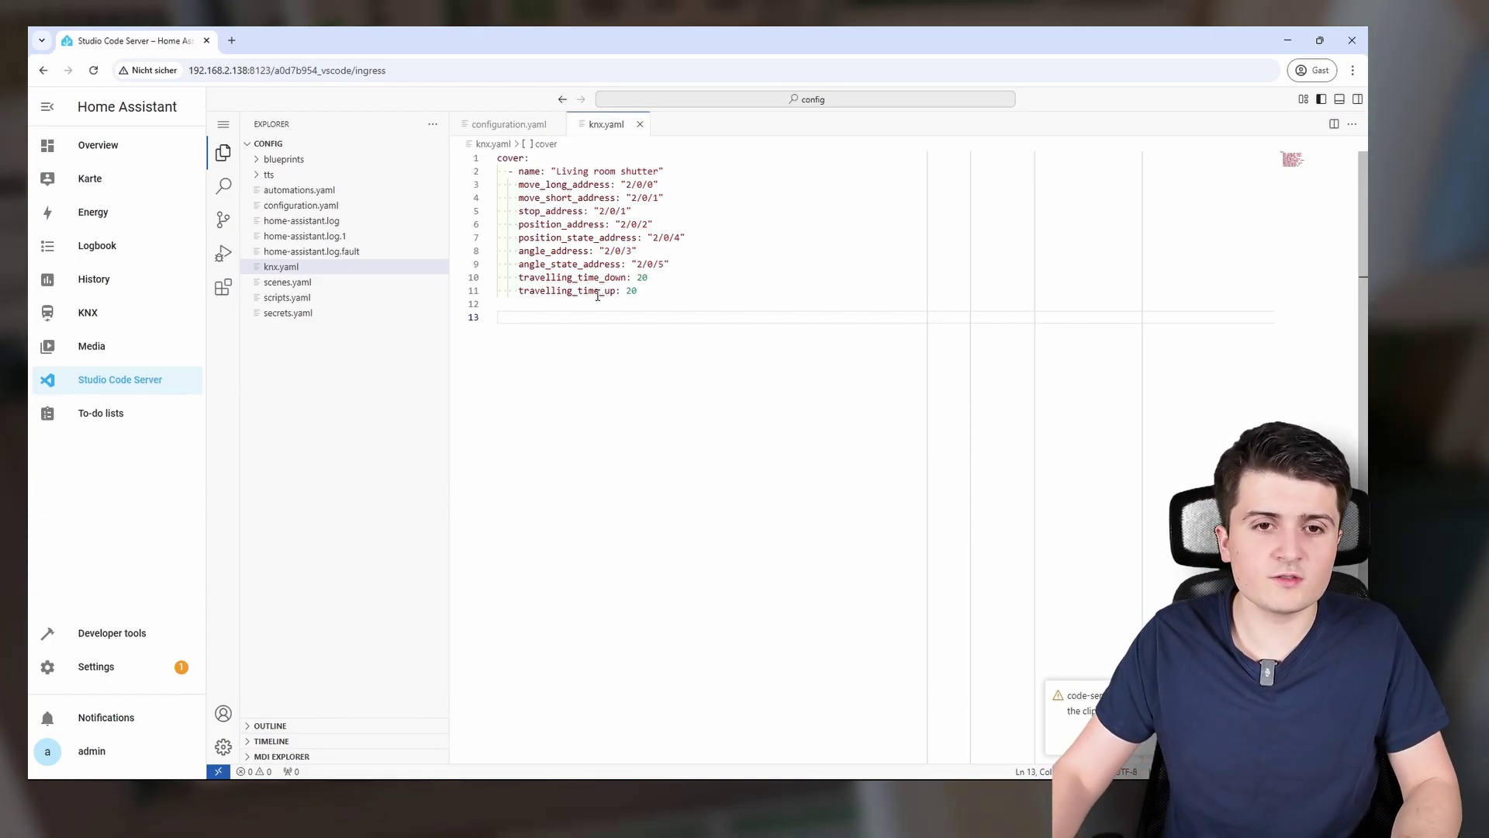
- Search the web for "knx ha" in a new browser tab to find Home Assistant's KNX integration documentation
{"action": "left_click", "coordinate": [231, 40]}
{"action": "type", "text": "k"}
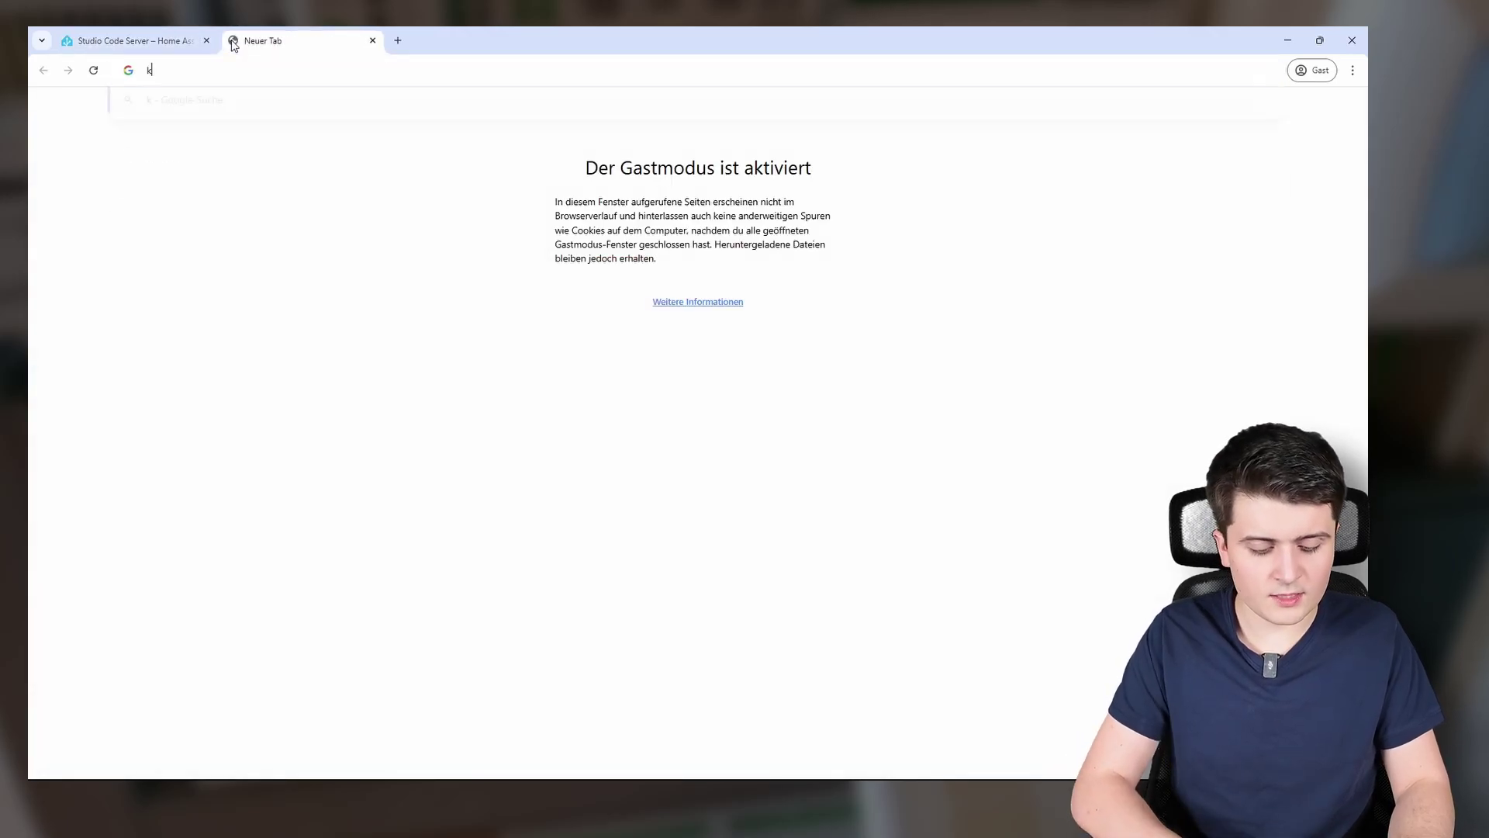
{"action": "type", "text": "nx "}
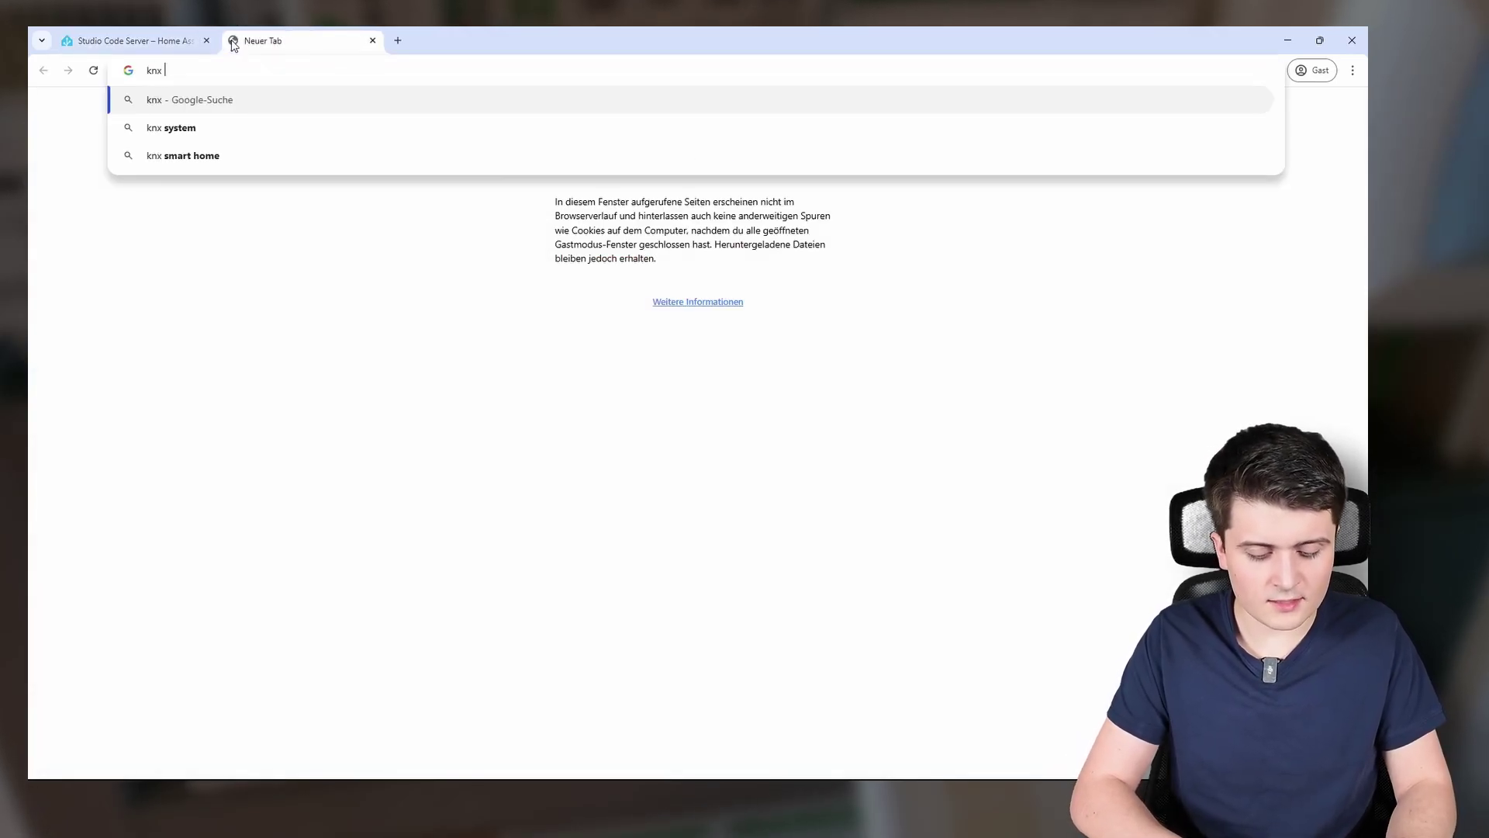
{"action": "type", "text": "ha"}
{"action": "key", "text": "Return"}
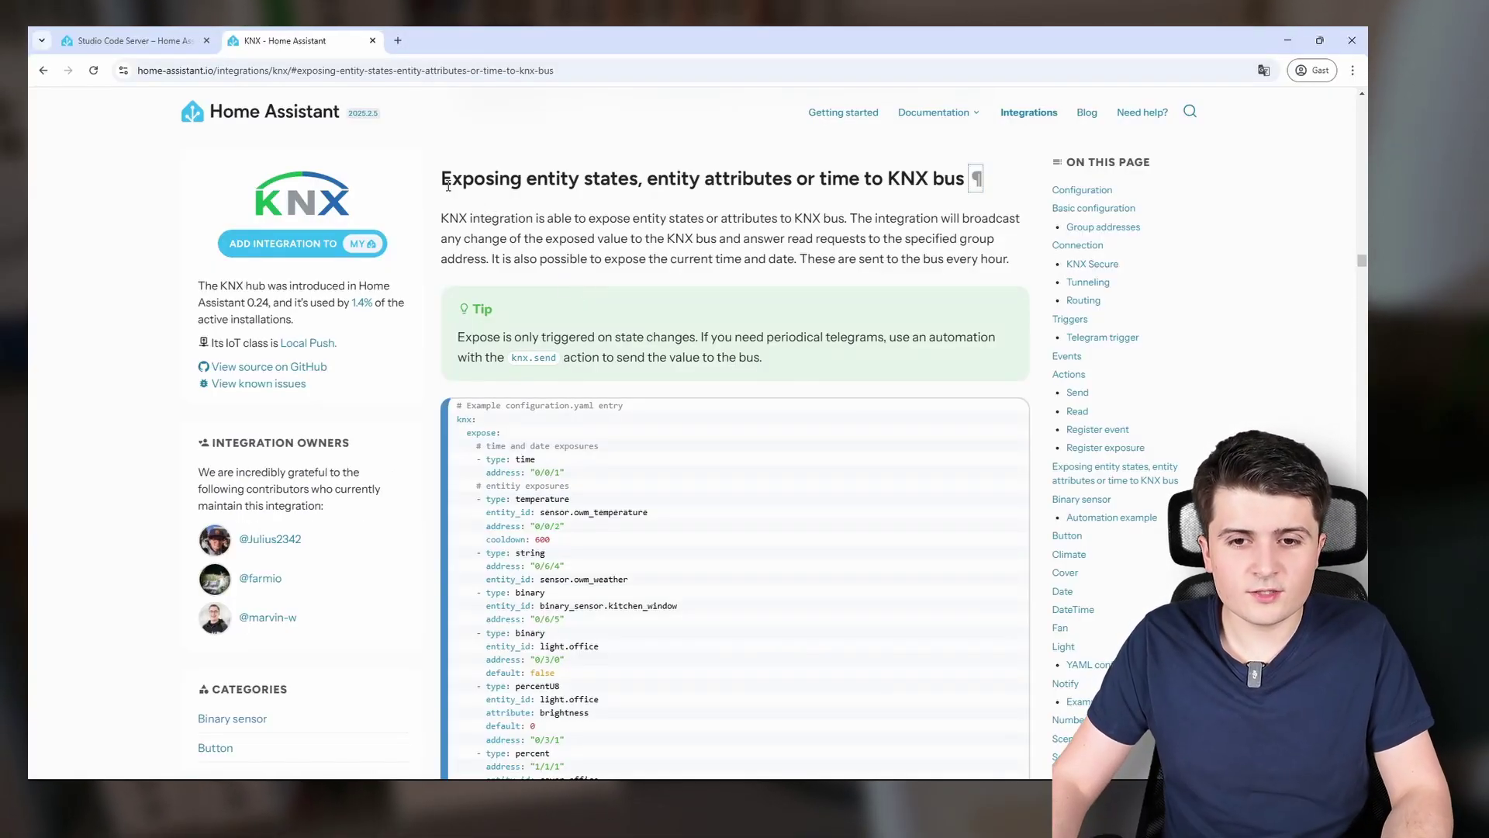
- Examine the KNX documentation's section on exposing entity states, attributes or time, including the expose block of its example configuration
{"action": "left_click_drag", "start_coordinate": [441, 178], "coordinate": [743, 178]}
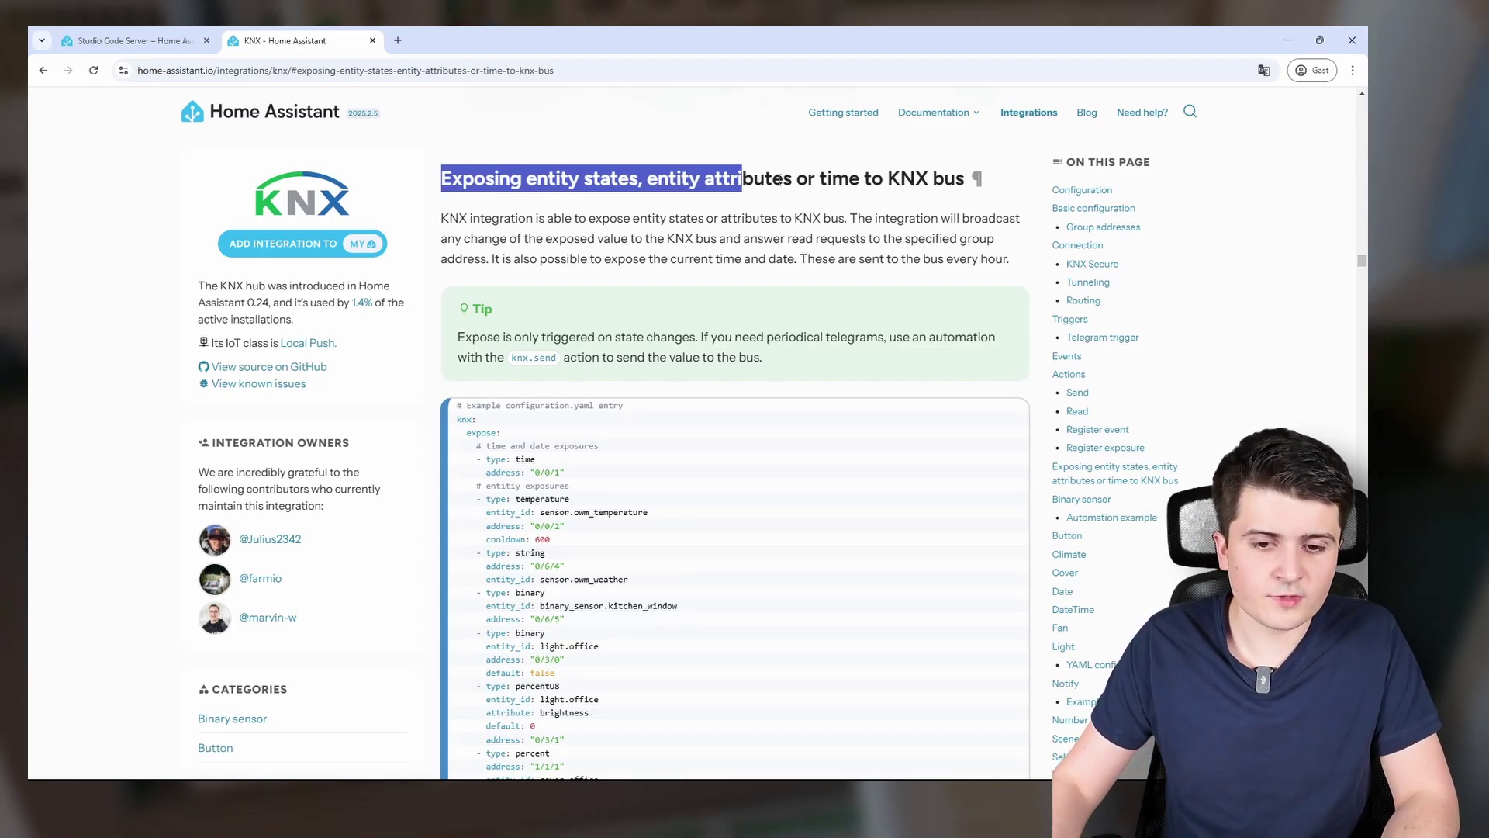
{"action": "scroll", "coordinate": [719, 291], "scroll_direction": "down", "scroll_amount": 2}
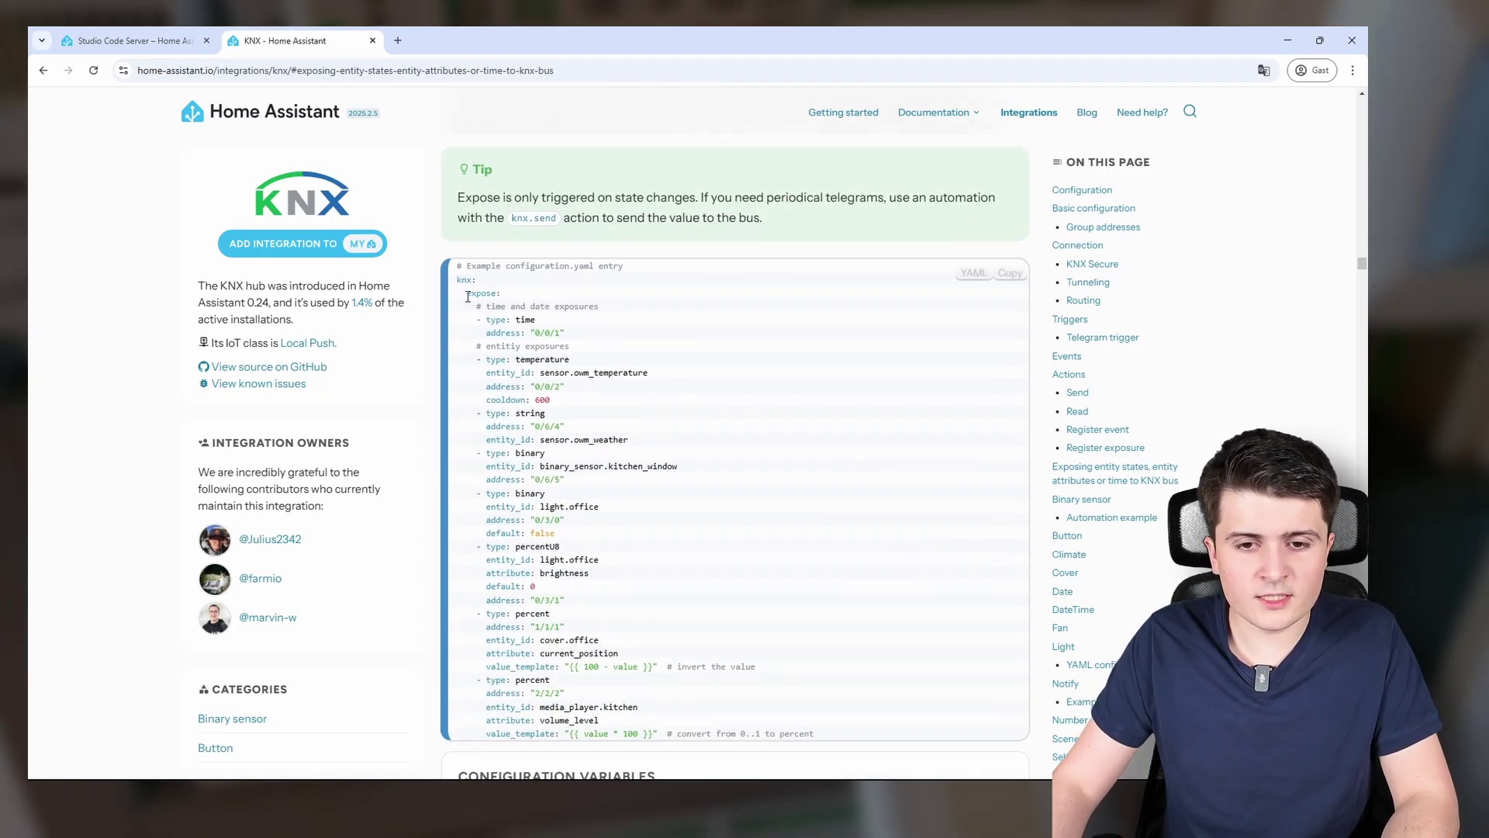
{"action": "left_click_drag", "start_coordinate": [474, 296], "coordinate": [510, 301]}
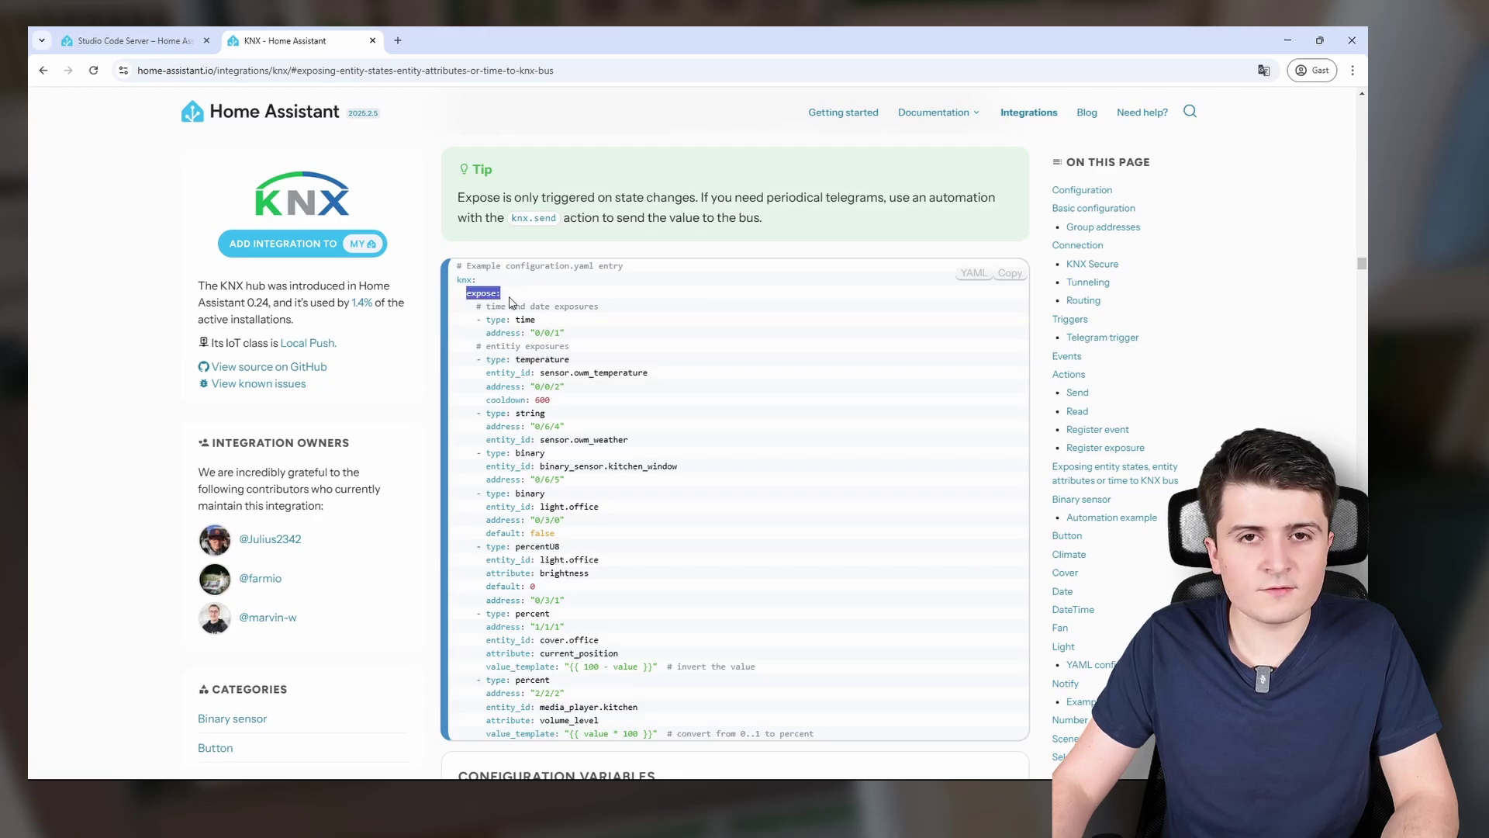
{"action": "left_click", "coordinate": [479, 297]}
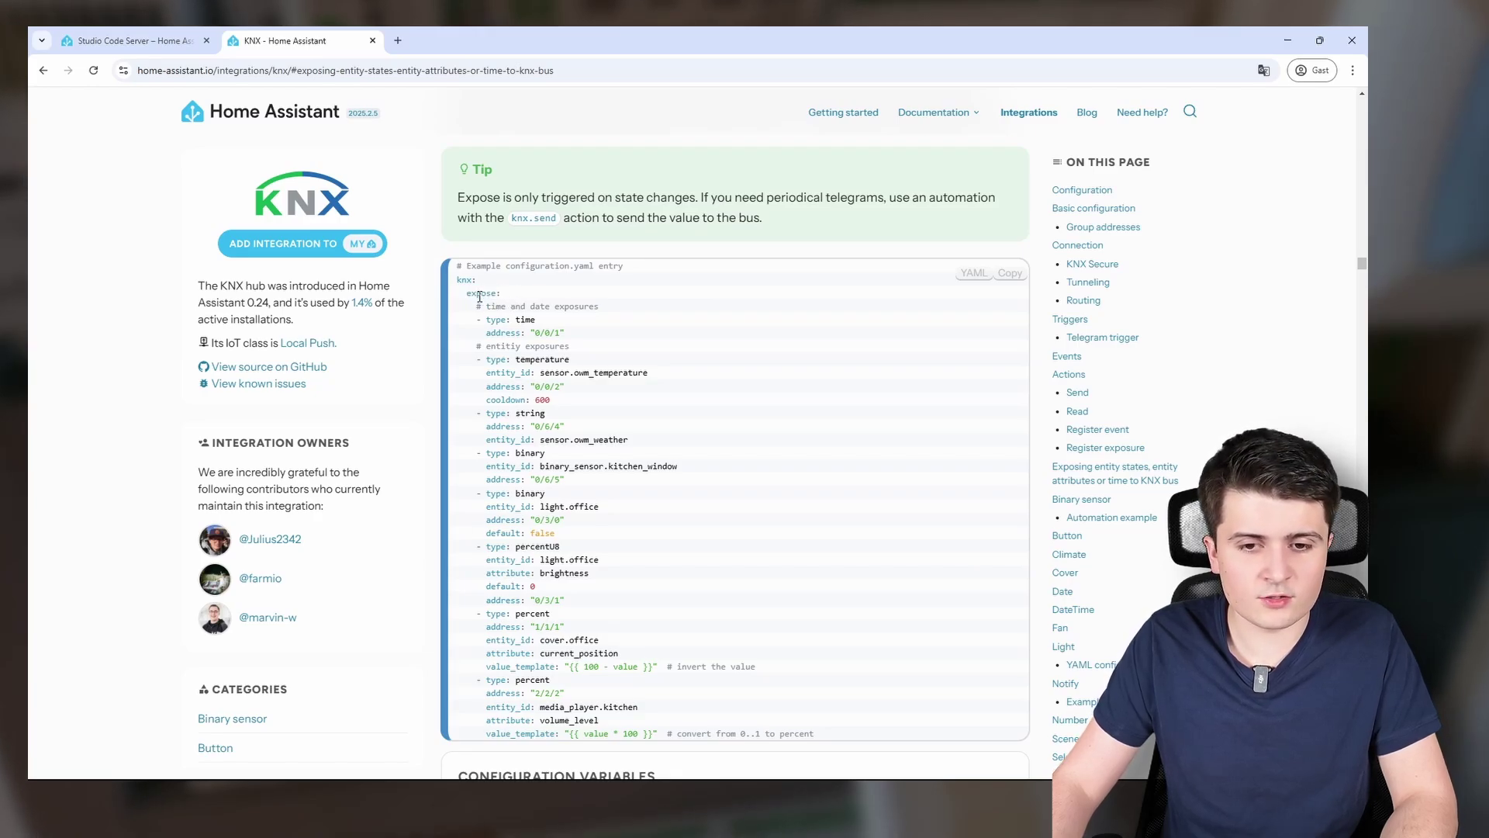
{"action": "scroll", "coordinate": [605, 403], "scroll_direction": "down", "scroll_amount": 2}
{"action": "left_click_drag", "start_coordinate": [484, 324], "coordinate": [605, 590]}
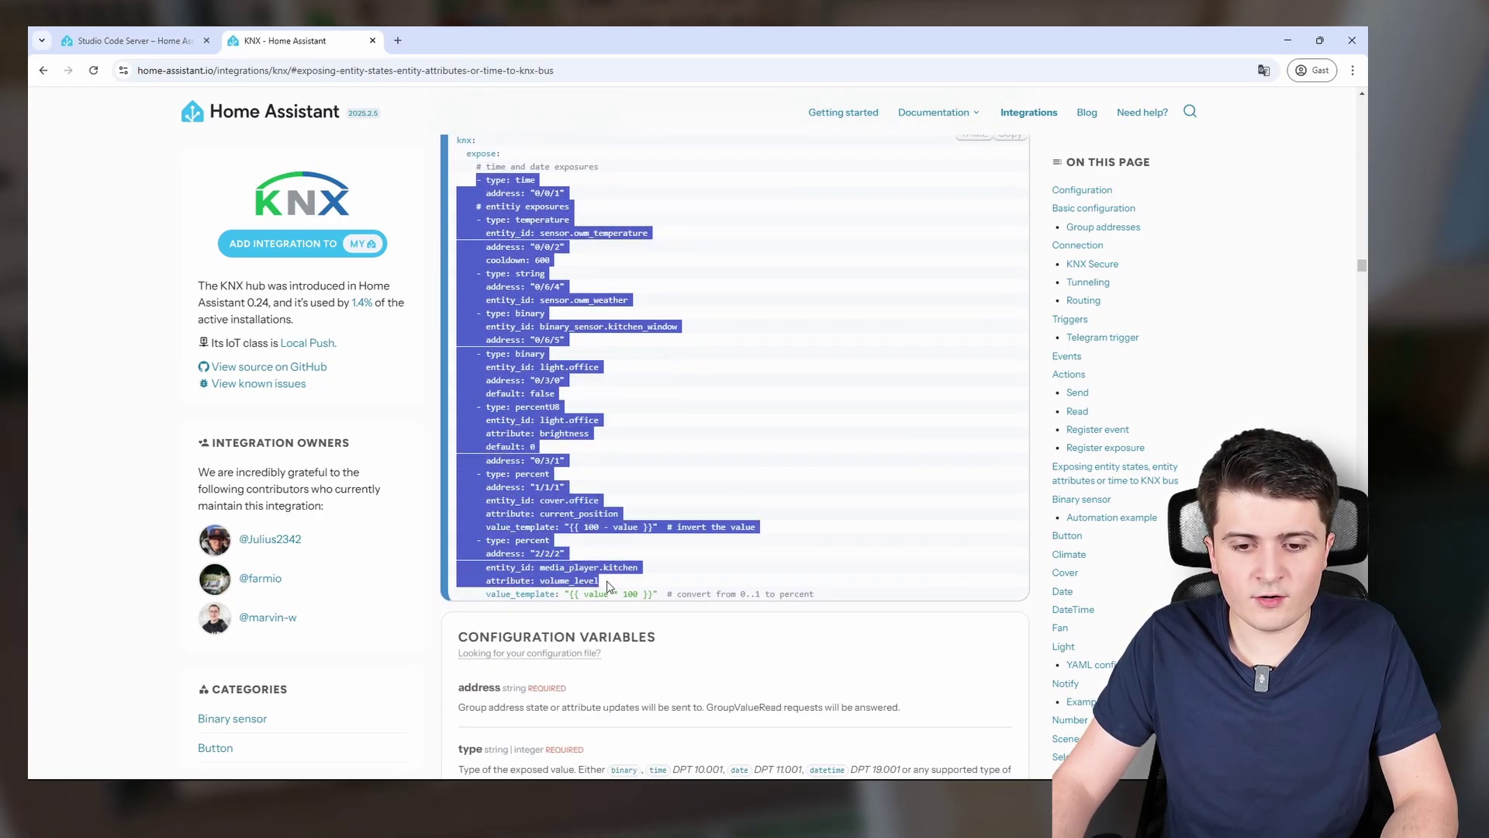
{"action": "left_click", "coordinate": [604, 567]}
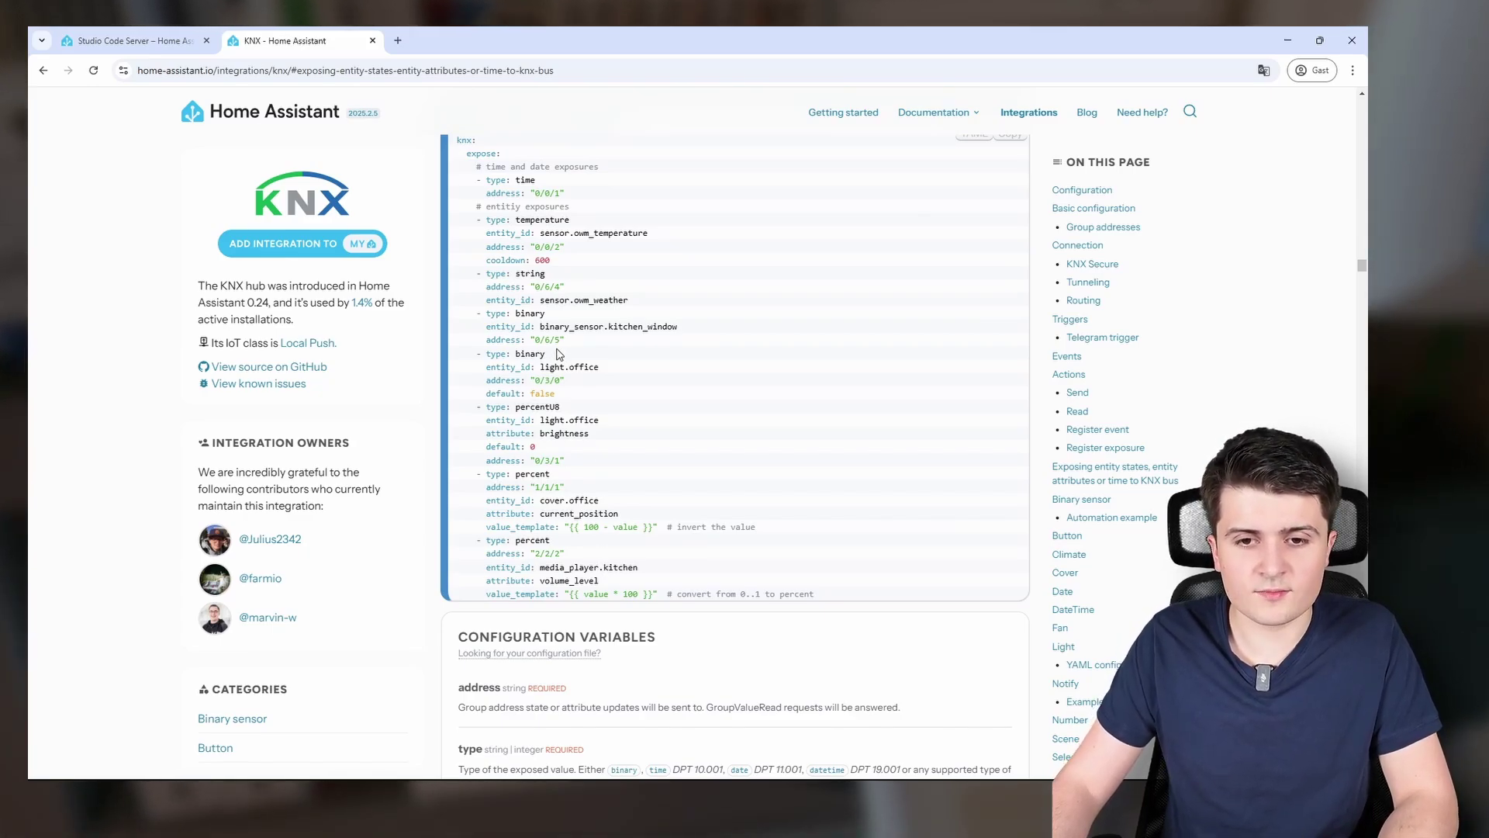
{"action": "scroll", "coordinate": [560, 352], "scroll_direction": "up", "scroll_amount": 2}
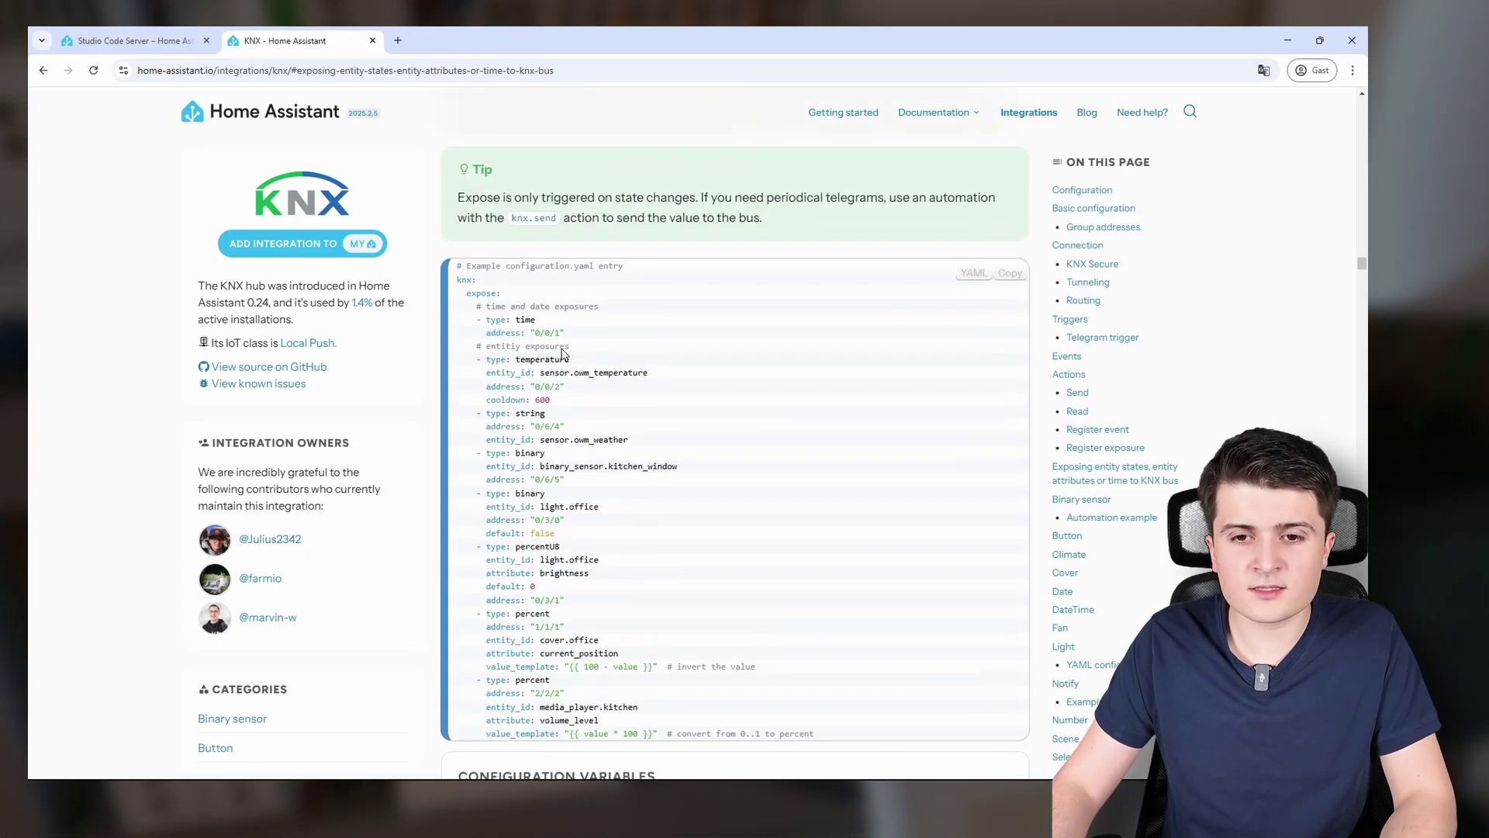
{"action": "scroll", "coordinate": [564, 349], "scroll_direction": "up", "scroll_amount": 1}
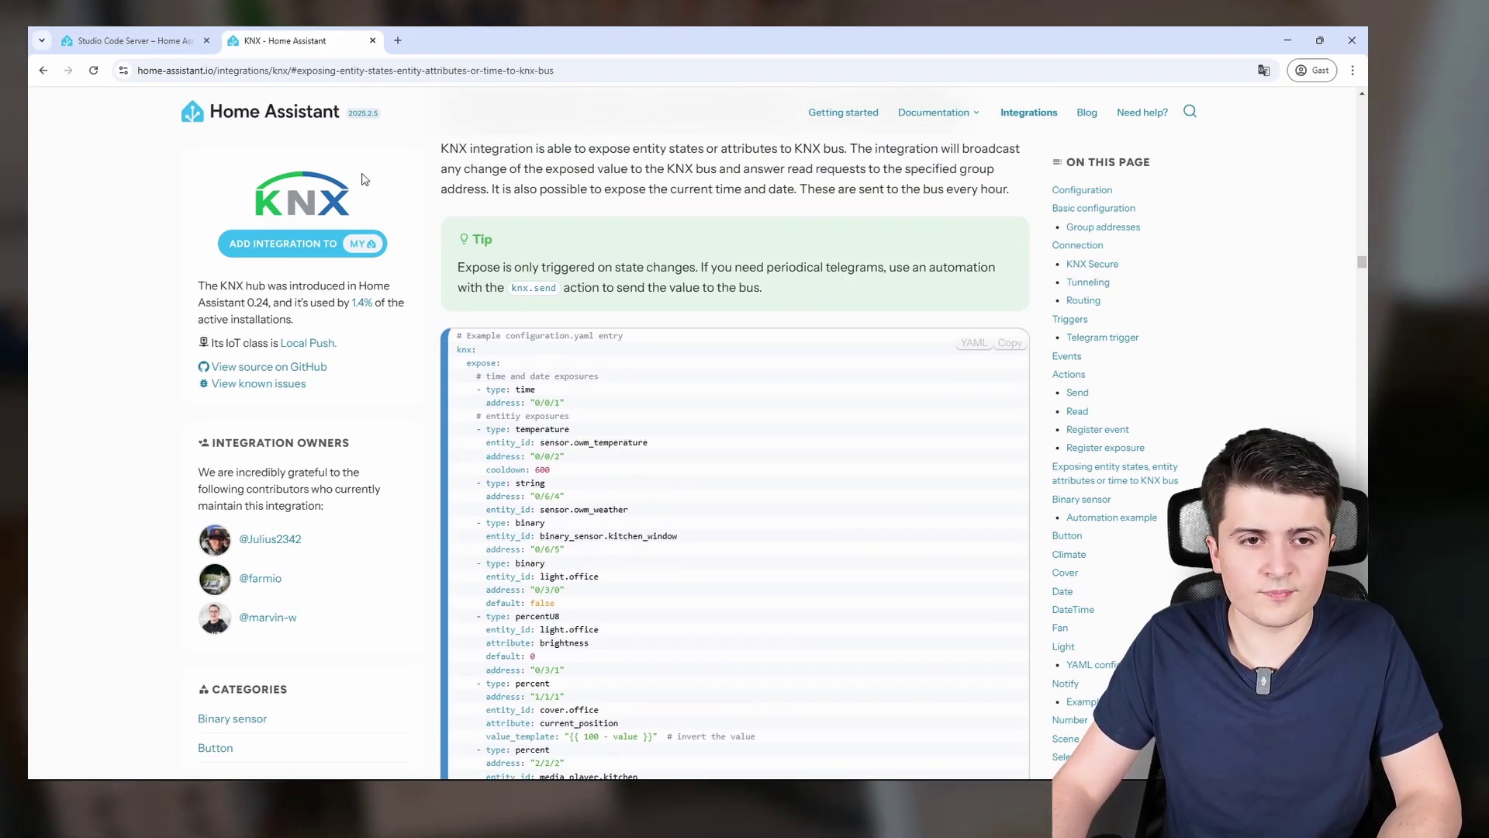
- Return to knx.yaml and start an "expose:" section with a first list item below the cover configuration
{"action": "left_click", "coordinate": [178, 45]}
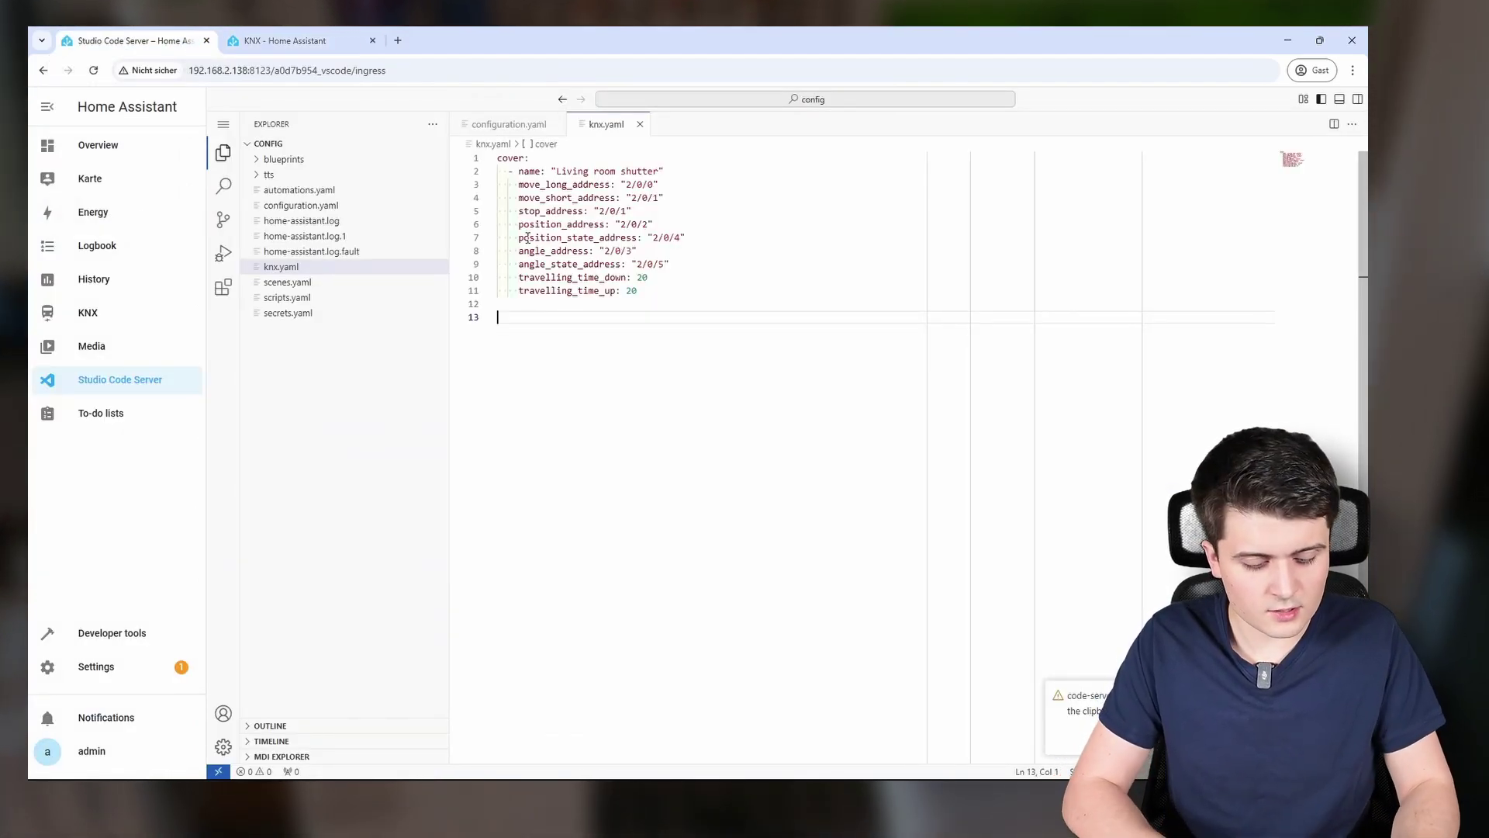
{"action": "type", "text": "se:"}
{"action": "key", "text": "Return"}
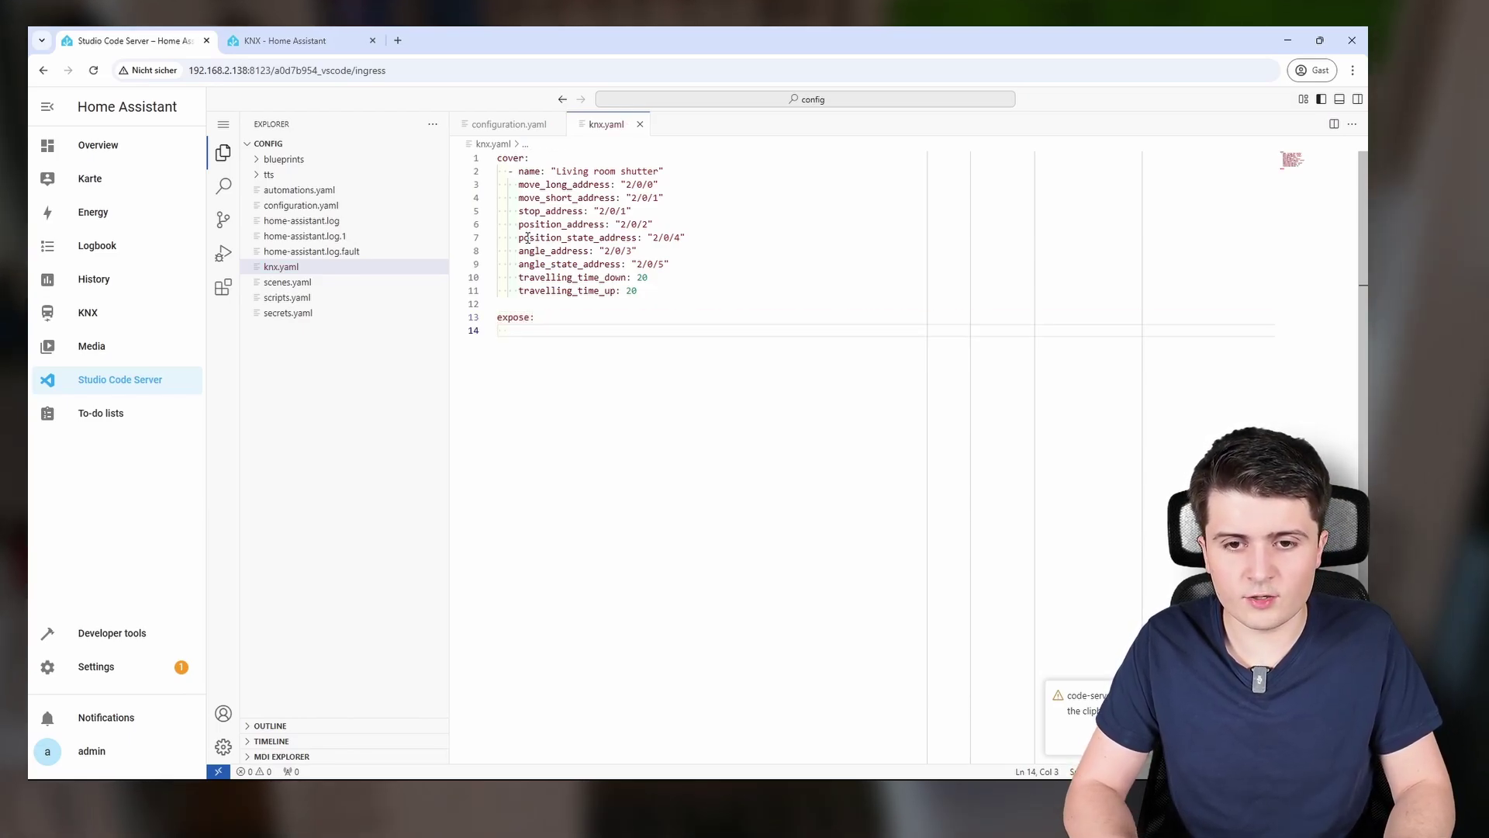
{"action": "type", "text": "-"}
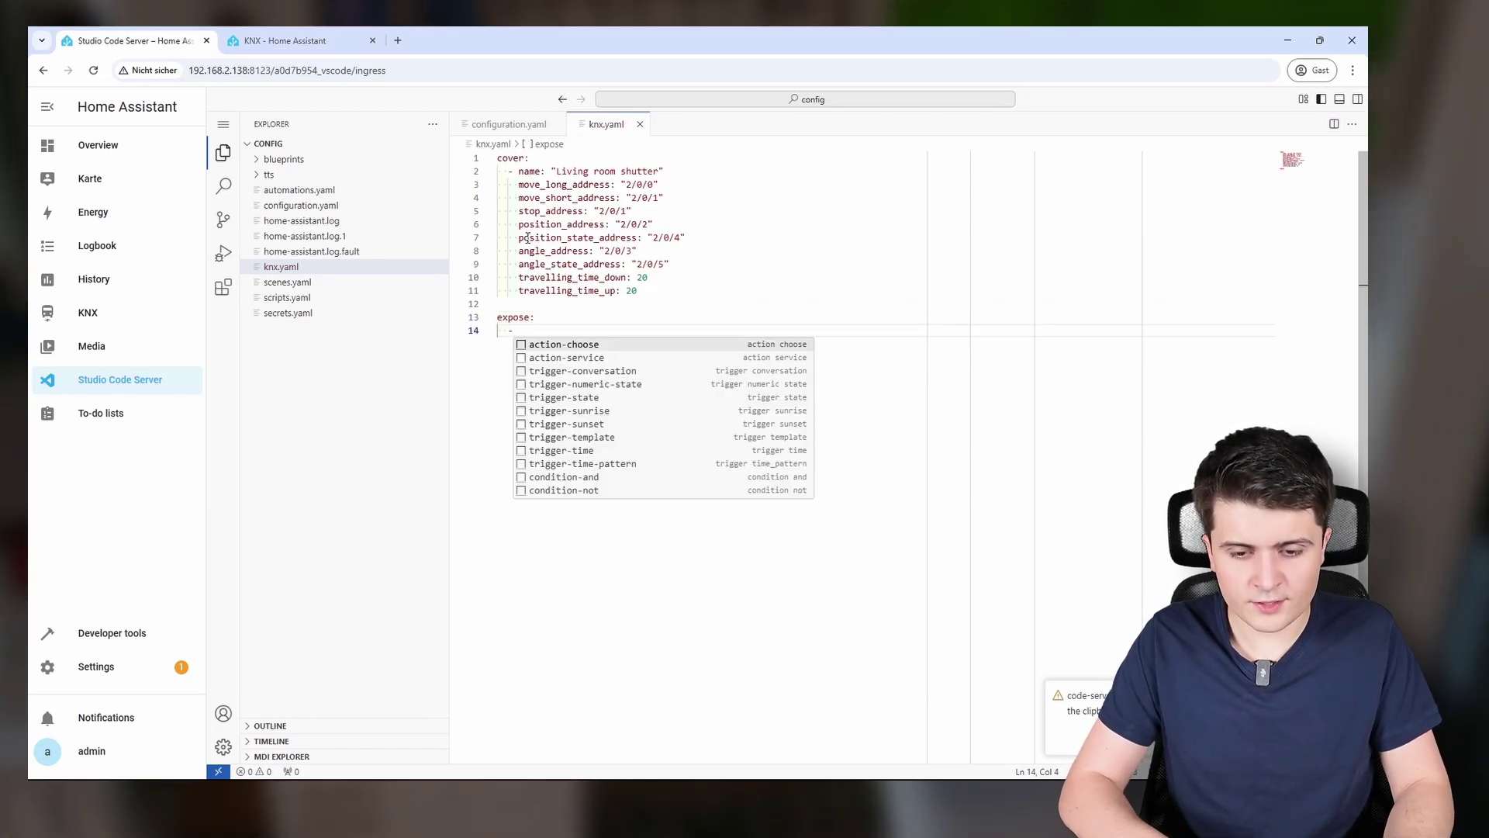
- Copy the documentation's time exposure with address "0/0/1" into the expose list of knx.yaml and align its address line with the type key
{"action": "left_click", "coordinate": [303, 34]}
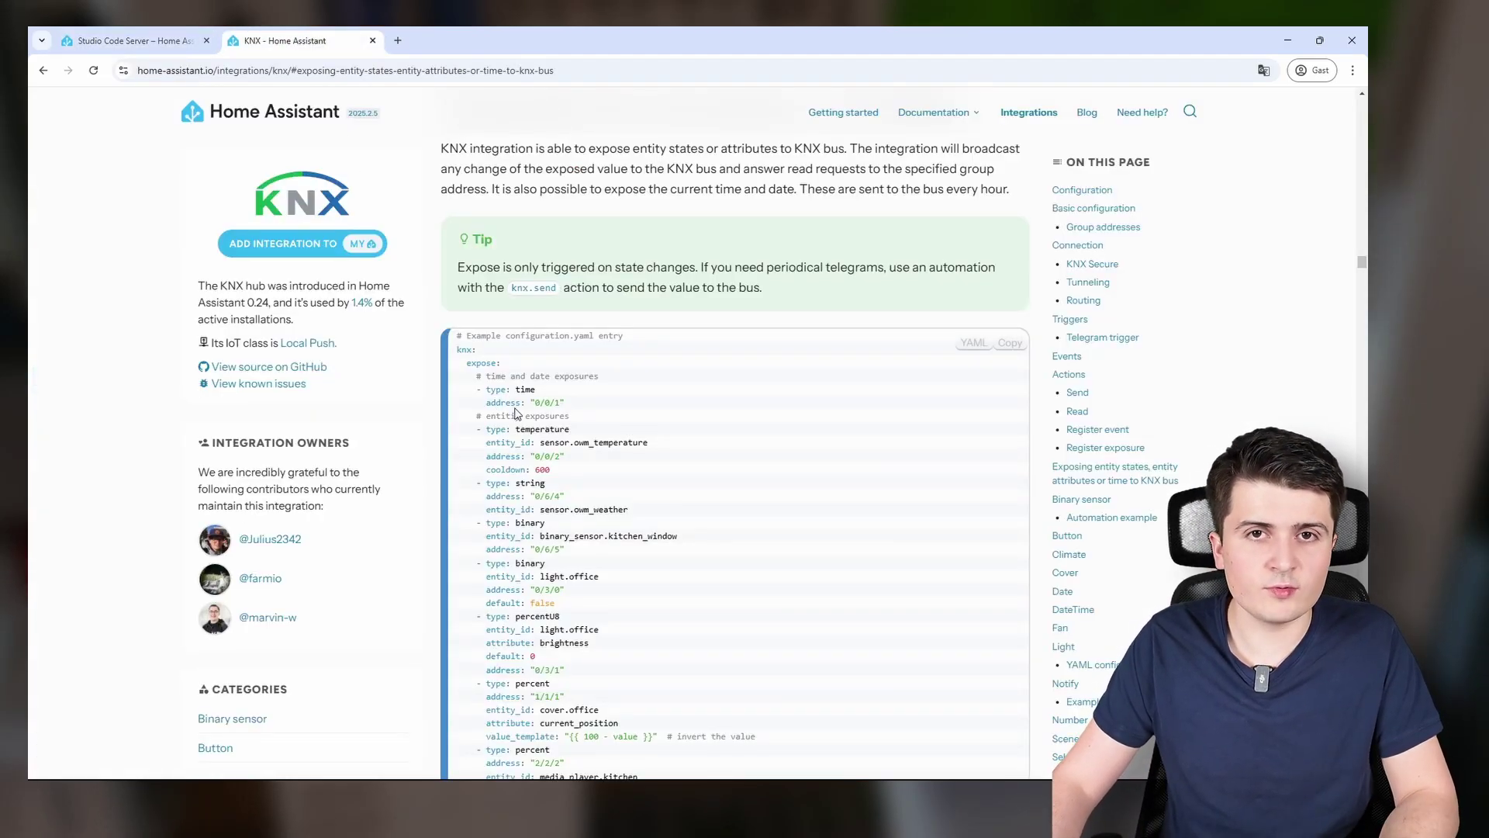
{"action": "mouse_move", "coordinate": [487, 391]}
{"action": "left_mouse_down"}
{"action": "mouse_move", "coordinate": [595, 408]}
{"action": "mouse_move", "coordinate": [468, 388]}
{"action": "left_mouse_up"}
{"action": "key", "text": "ctrl+c"}
{"action": "left_click", "coordinate": [128, 40]}
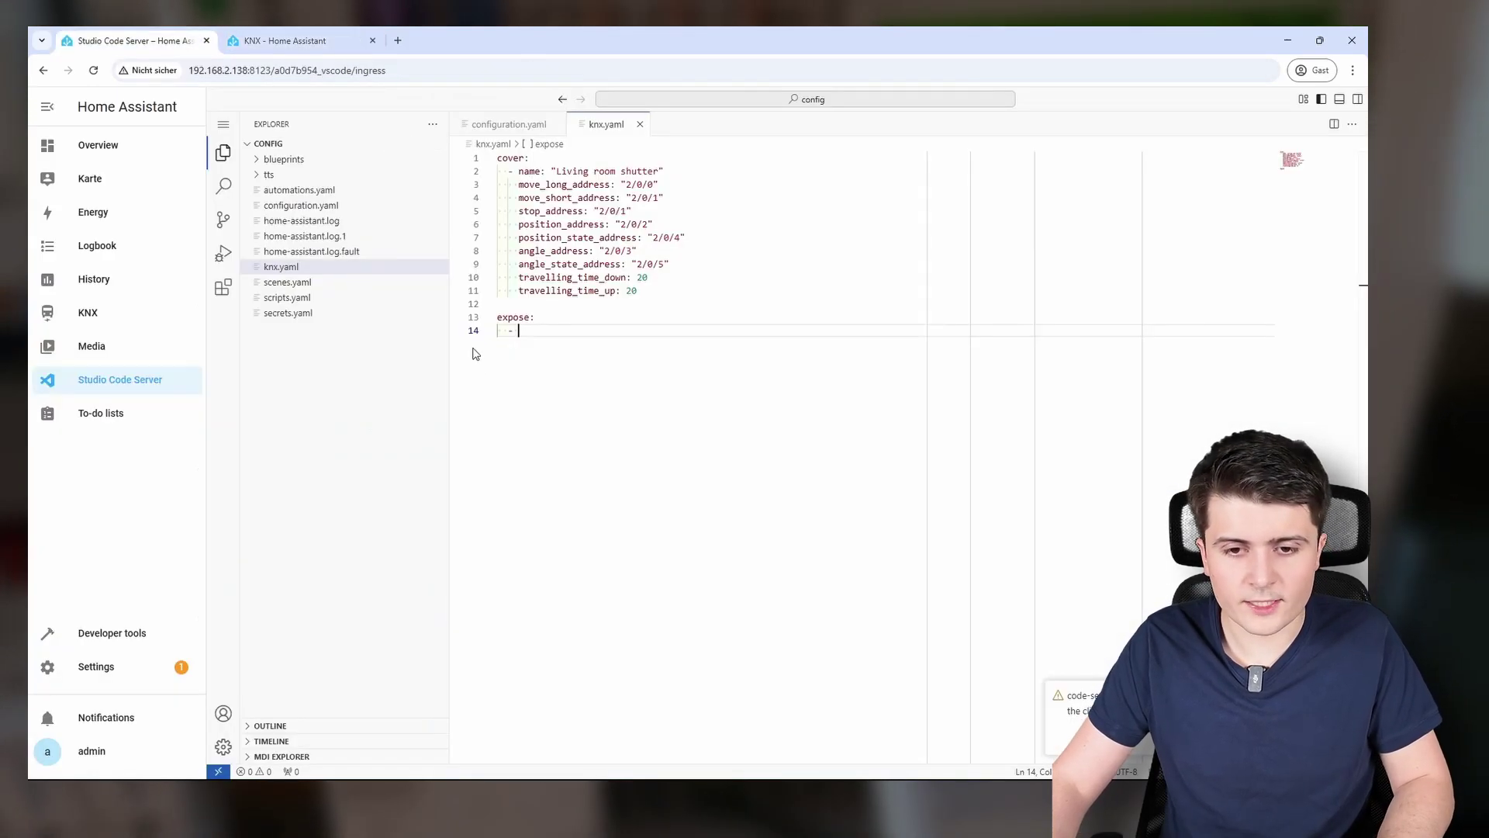
{"action": "key", "text": "ctrl+v"}
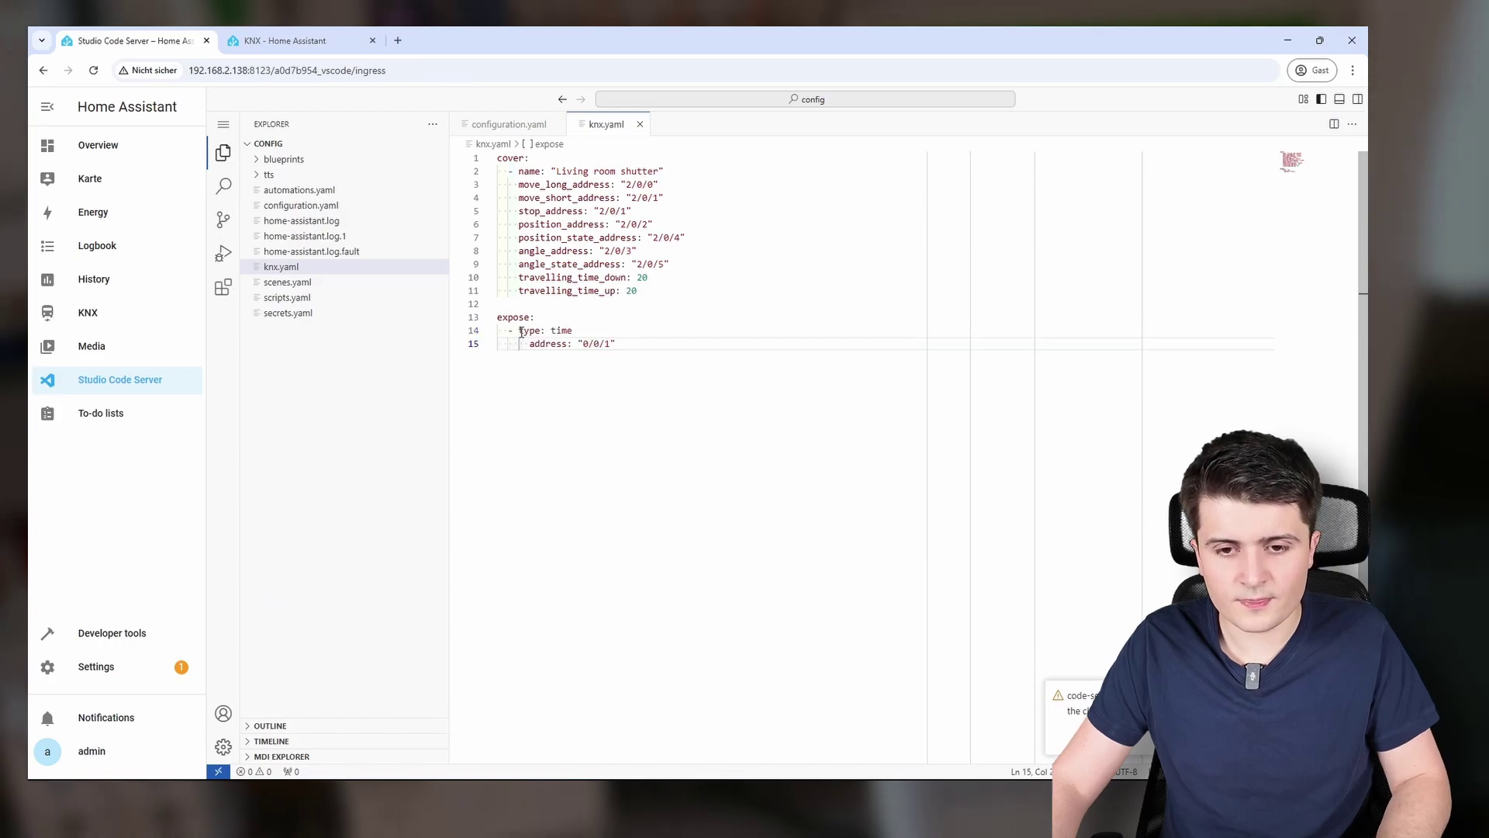
{"action": "left_click", "coordinate": [531, 344]}
{"action": "left_click_drag", "start_coordinate": [605, 344], "coordinate": [564, 342]}
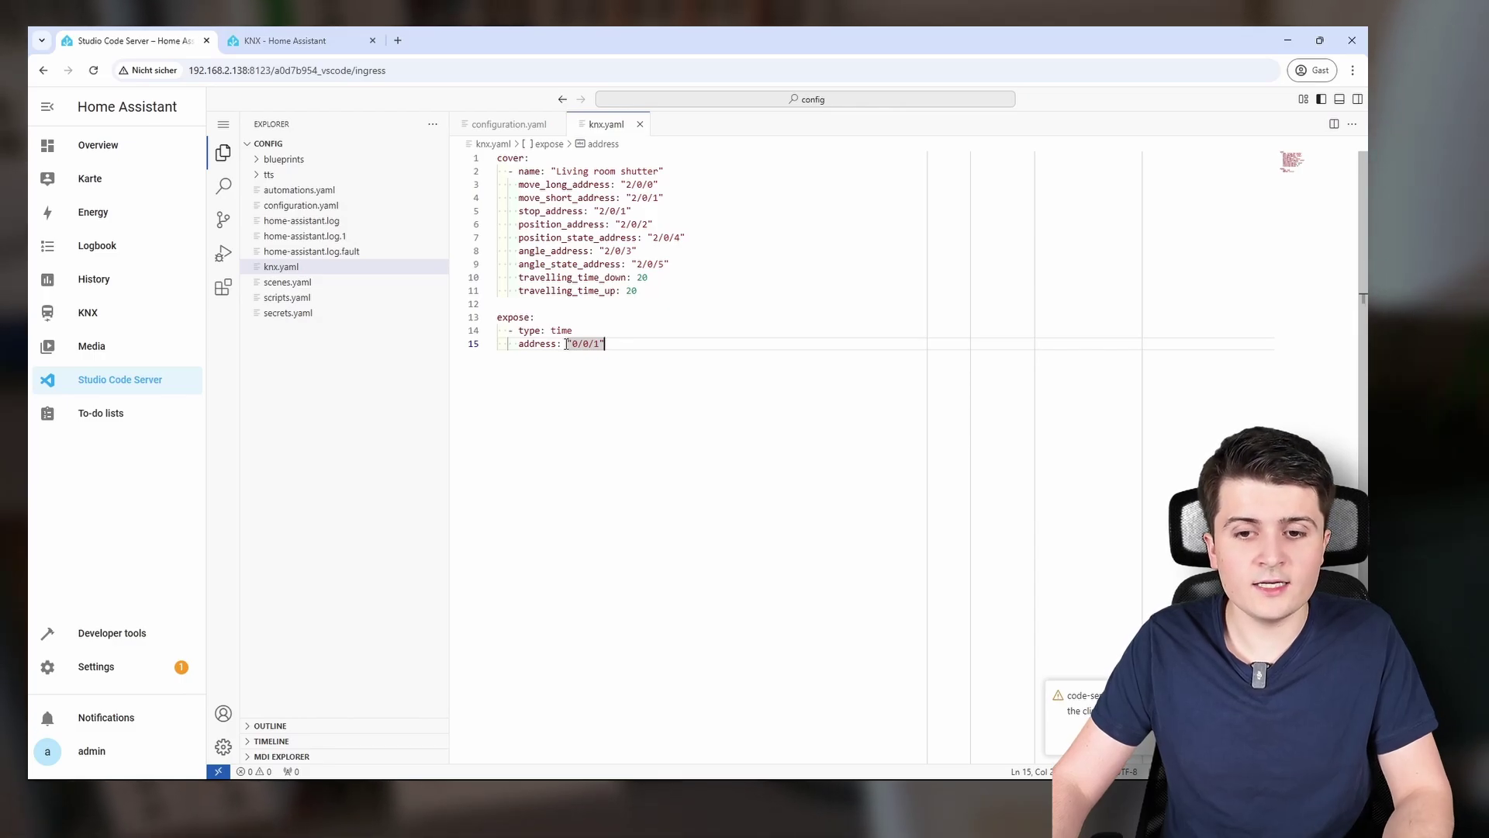
- Switch to ETS6 and look up the Time, Date and Date/Time group addresses under Central functions, Alarms & Measurements
{"action": "key", "text": "alt+Tab"}
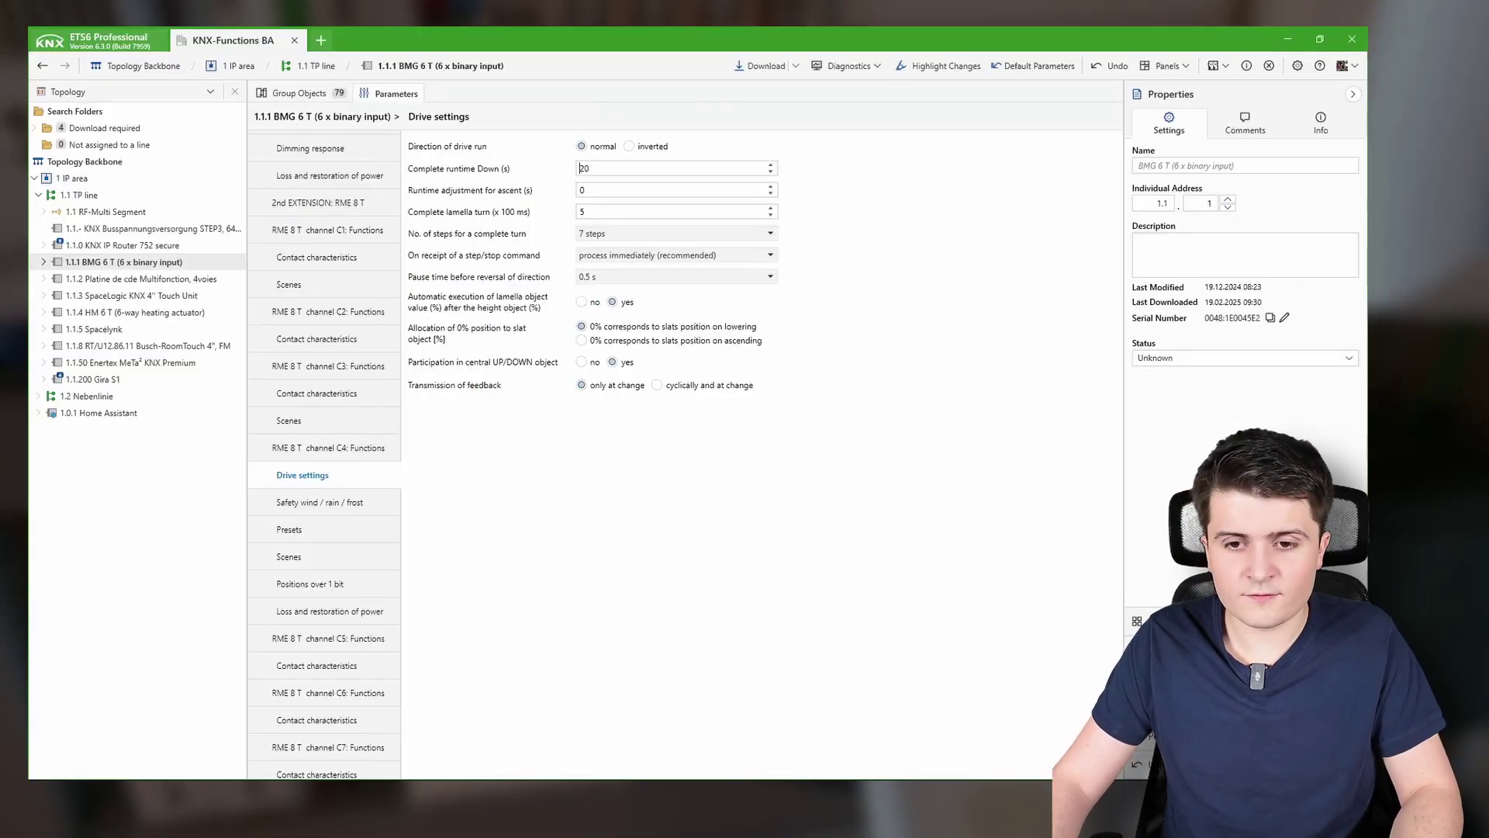
{"action": "left_click", "coordinate": [101, 93]}
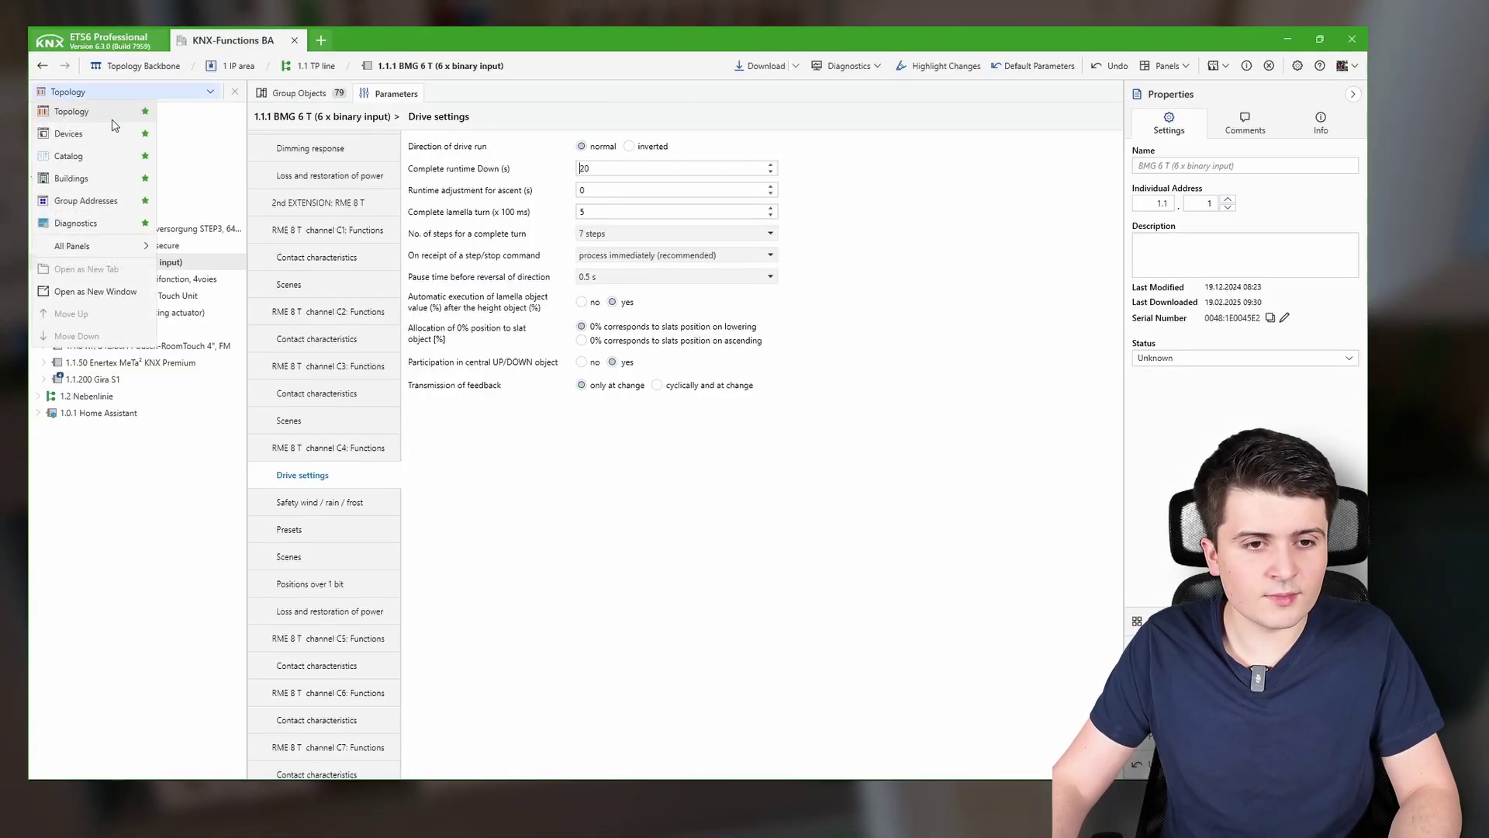
{"action": "left_click", "coordinate": [78, 200]}
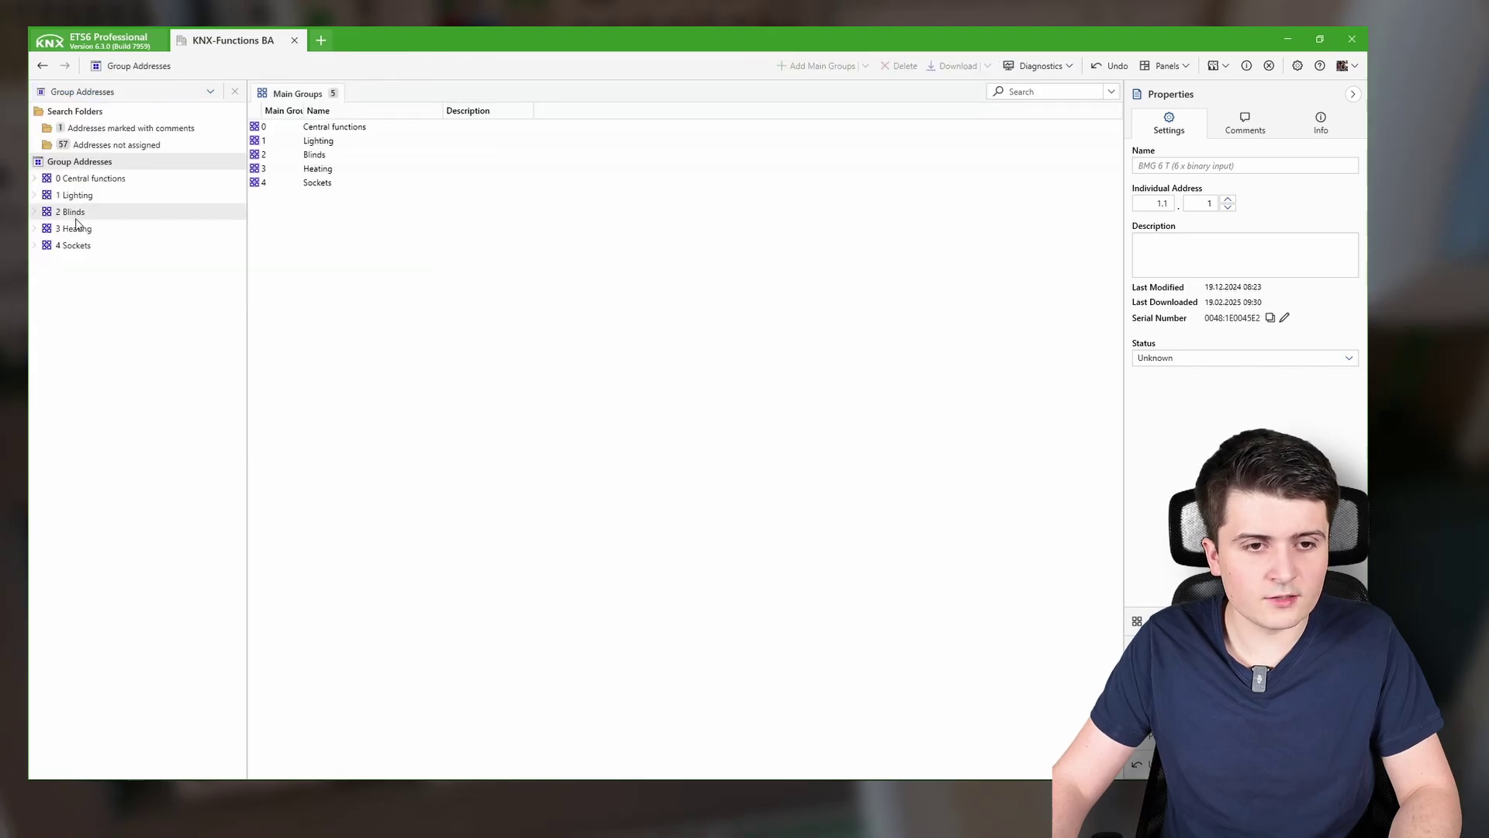
{"action": "double_click", "coordinate": [78, 178]}
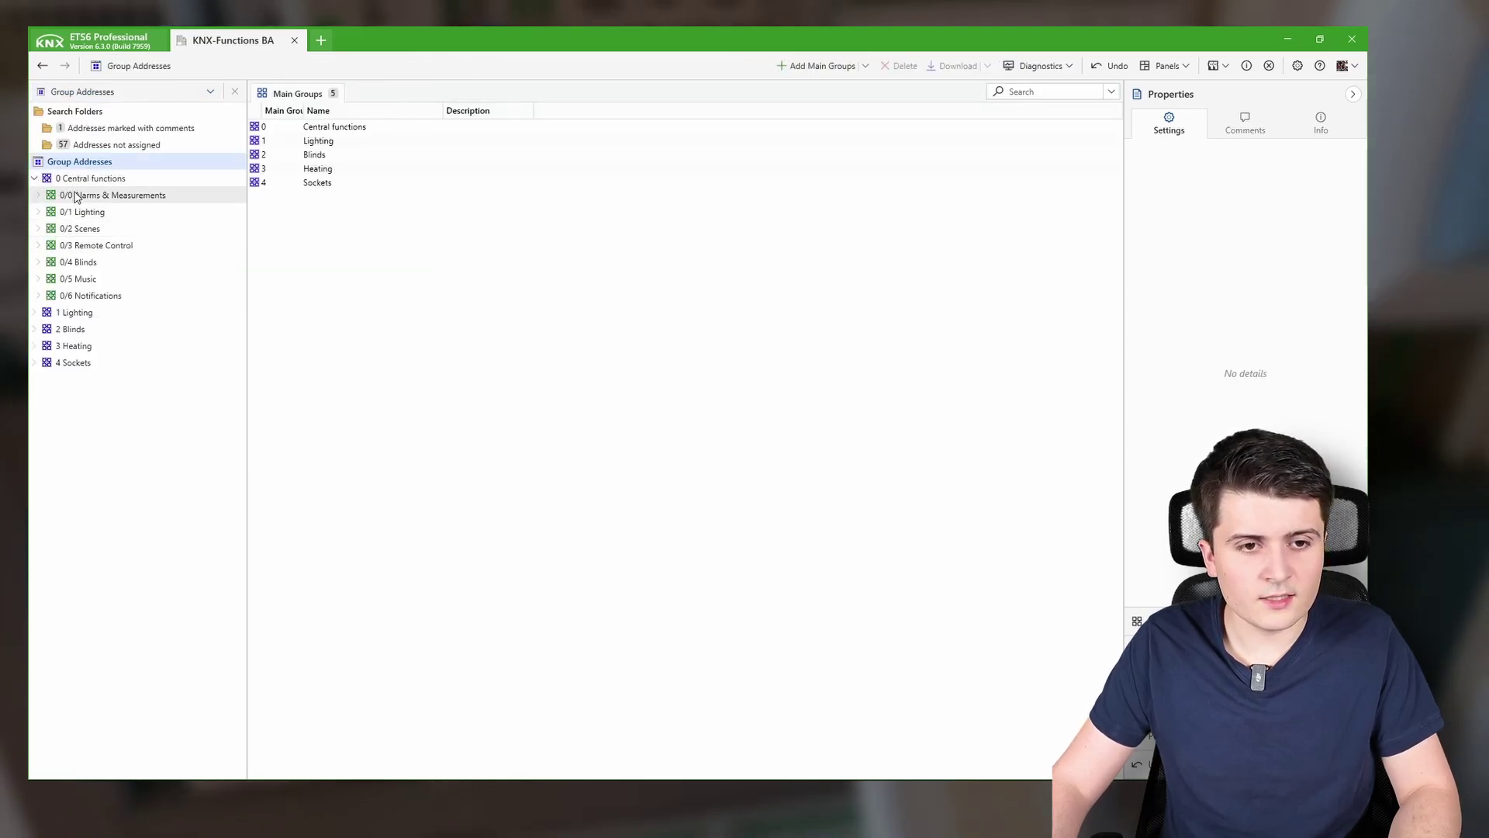
{"action": "left_click", "coordinate": [82, 196]}
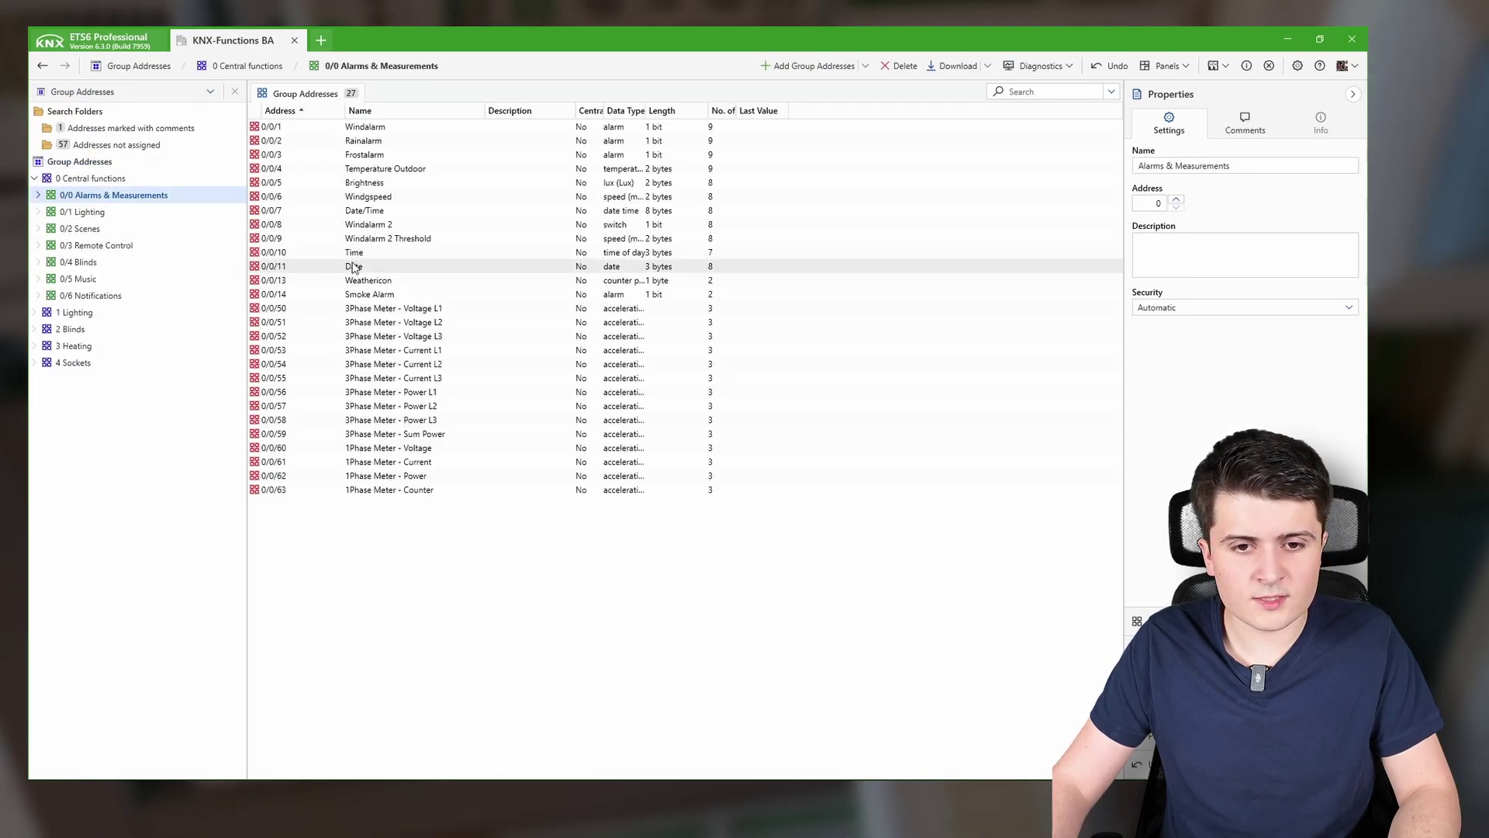
{"action": "left_click", "coordinate": [362, 257]}
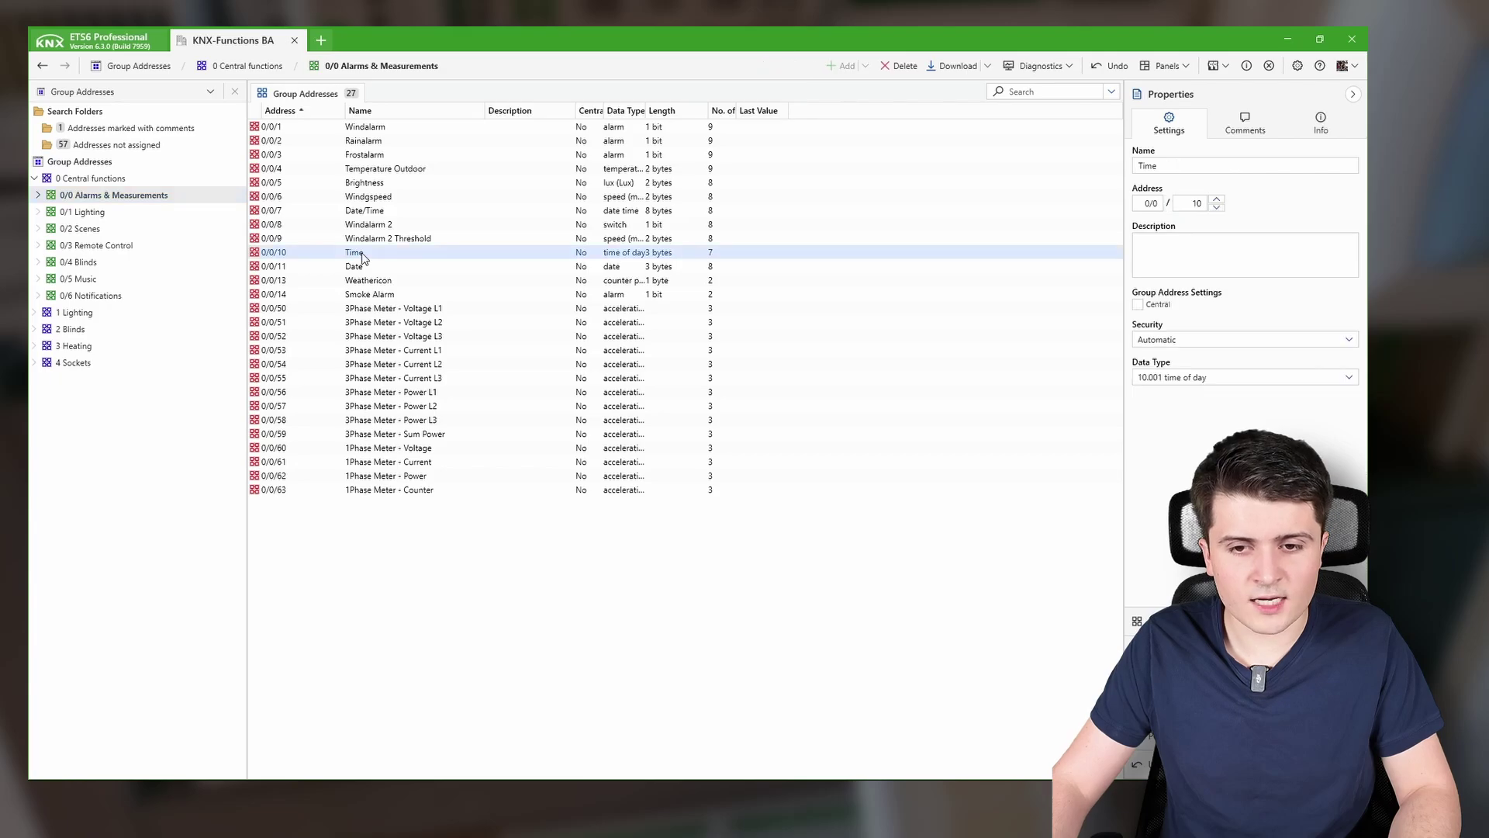
{"action": "left_click", "coordinate": [359, 269]}
{"action": "left_click", "coordinate": [365, 212]}
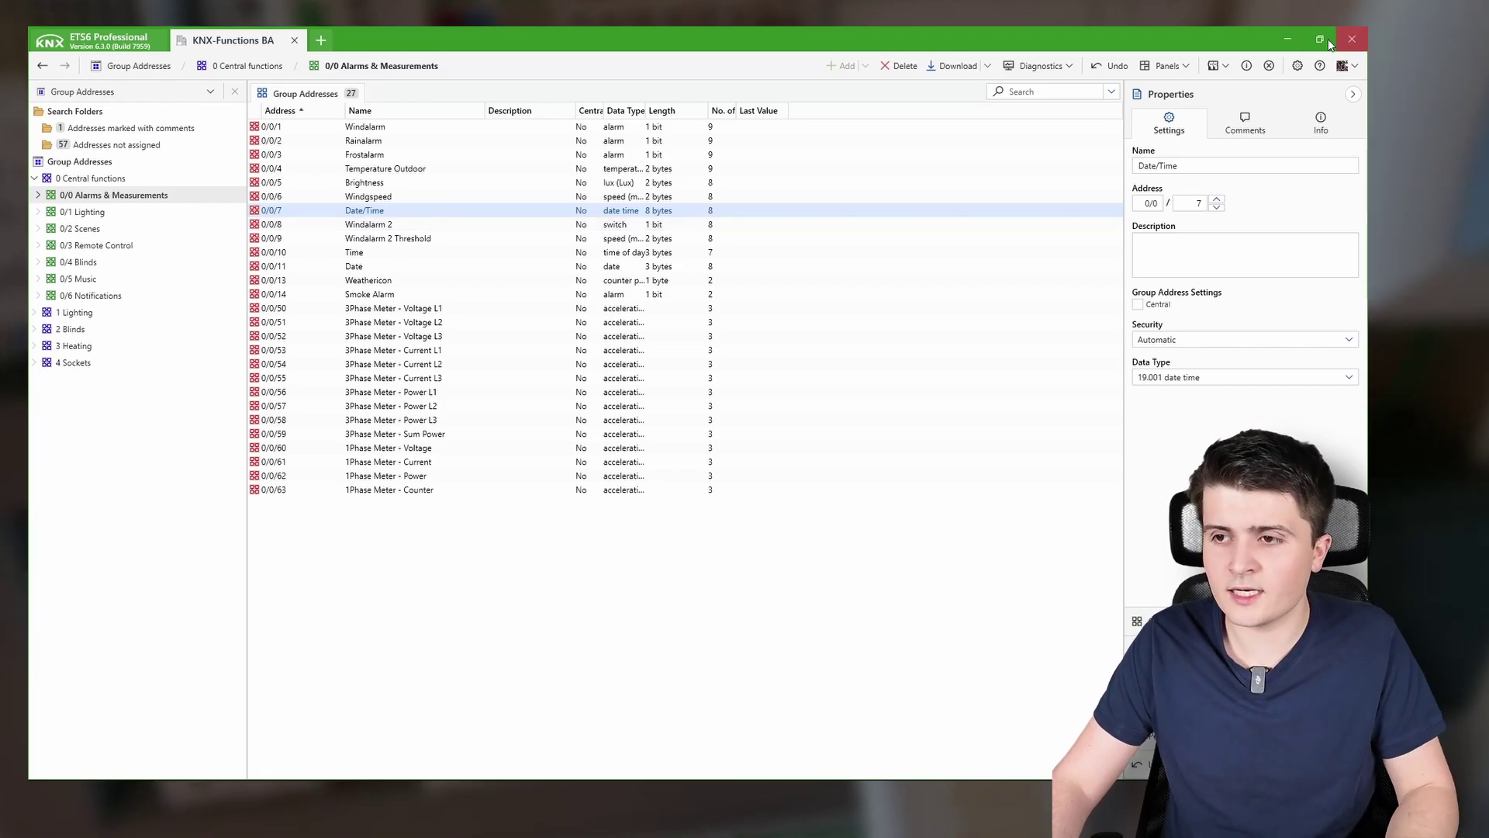
{"action": "left_click", "coordinate": [1296, 48]}
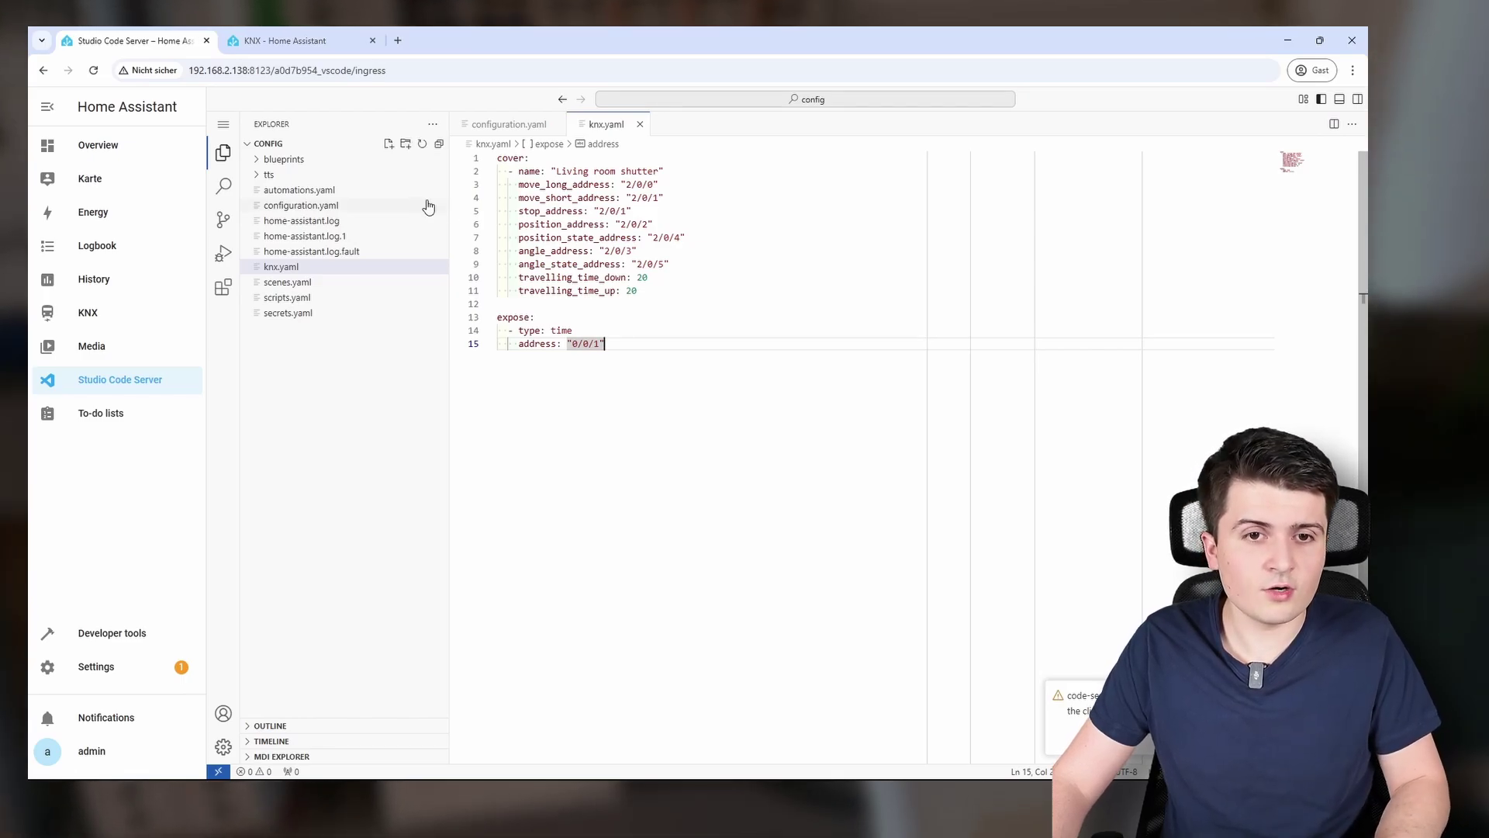
- Look up the permitted values of the type variable in the KNX documentation's expose configuration variables
{"action": "left_click", "coordinate": [293, 49]}
{"action": "scroll", "coordinate": [506, 350], "scroll_direction": "down", "scroll_amount": 8}
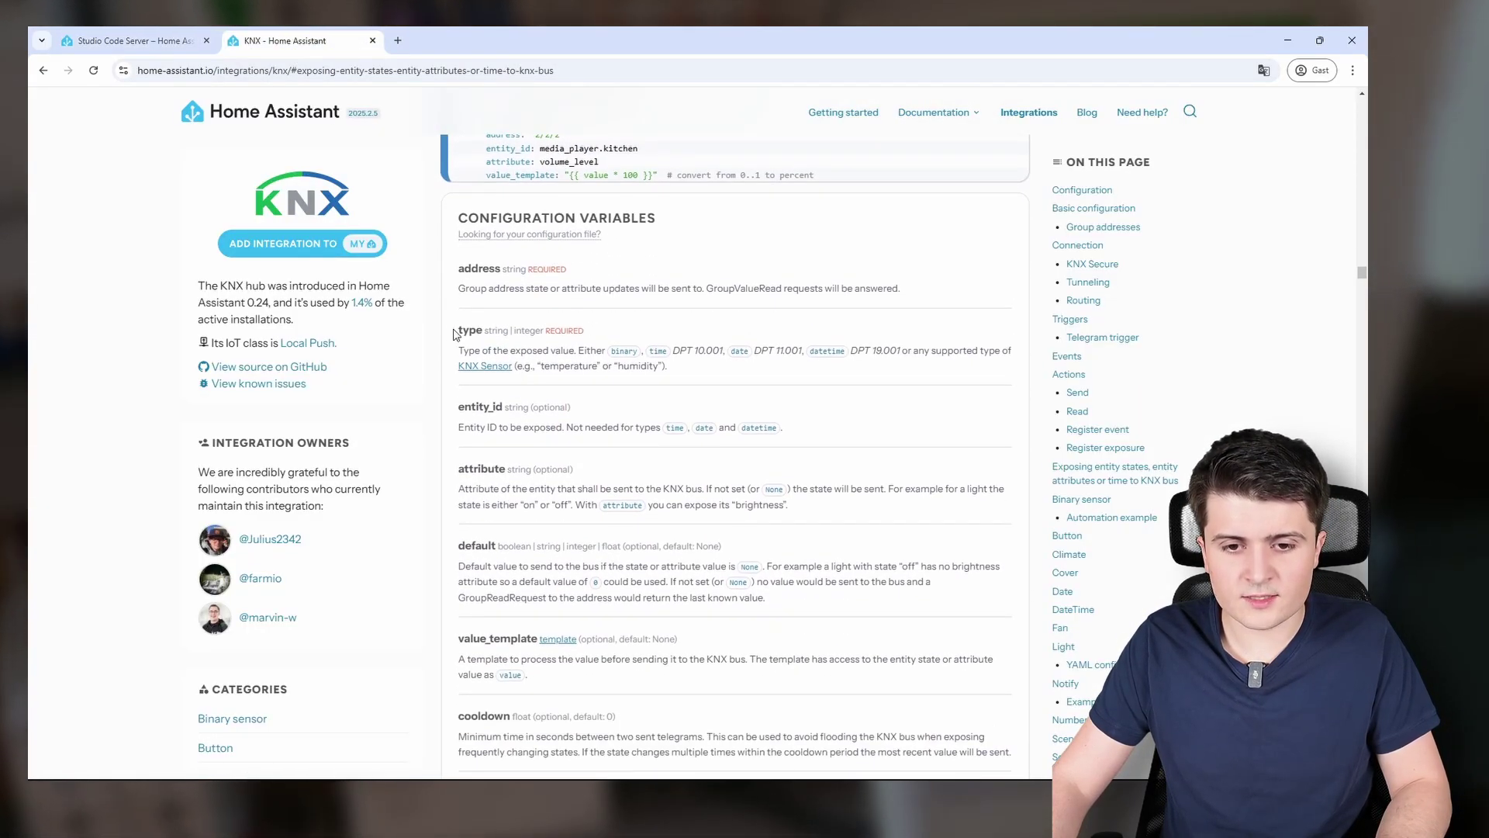
{"action": "left_click_drag", "start_coordinate": [460, 332], "coordinate": [671, 351]}
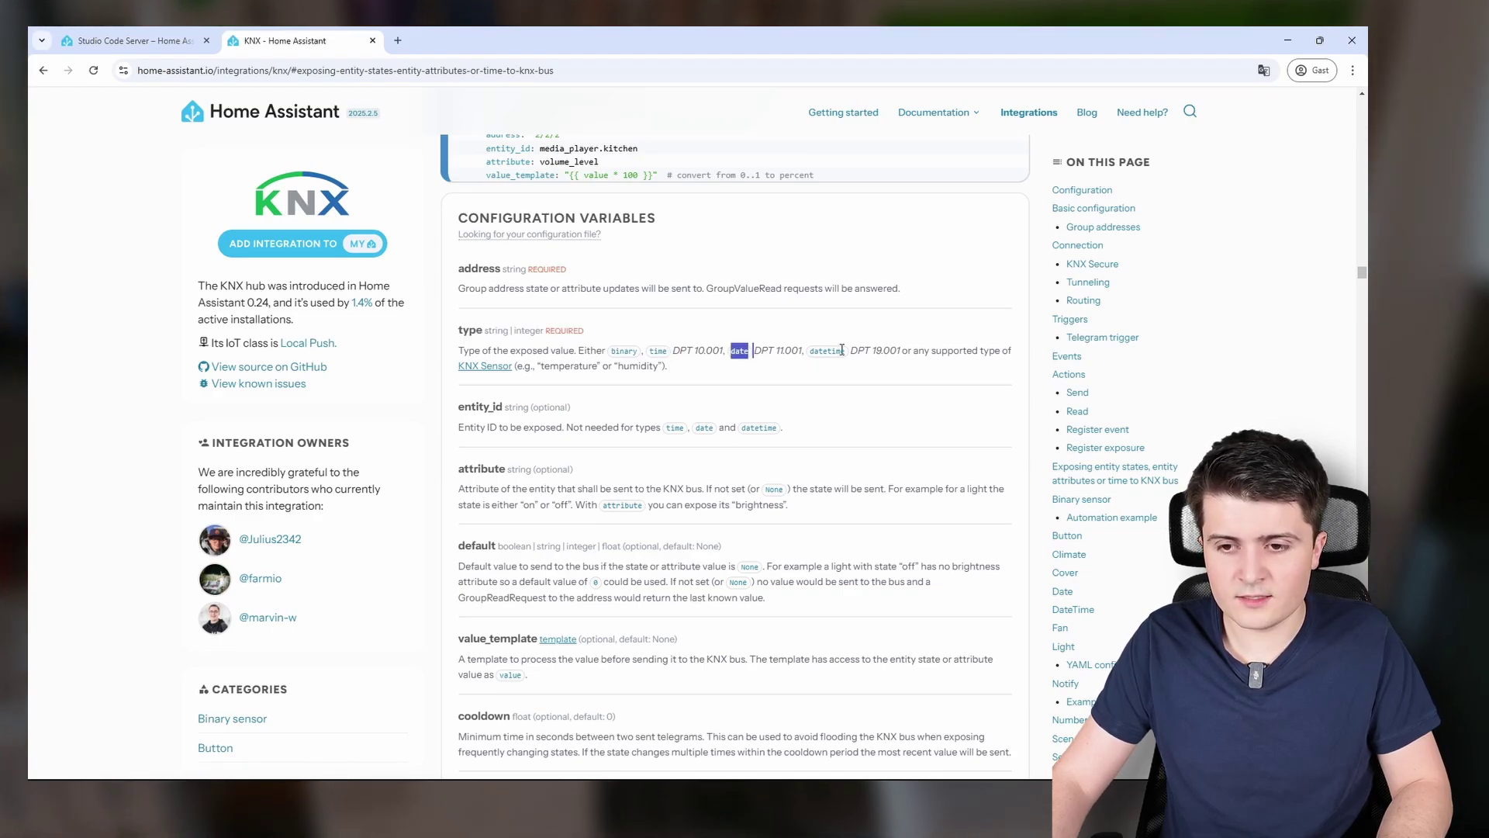
- Return to knx.yaml and duplicate the time exposure with its address twice below the existing one in the expose list
{"action": "left_click", "coordinate": [120, 41]}
{"action": "left_click_drag", "start_coordinate": [606, 344], "coordinate": [543, 317]}
{"action": "key", "text": "ctrl+c"}
{"action": "left_click", "coordinate": [606, 345]}
{"action": "key", "text": "ctrl+v"}
{"action": "key", "text": "ctrl+v"}
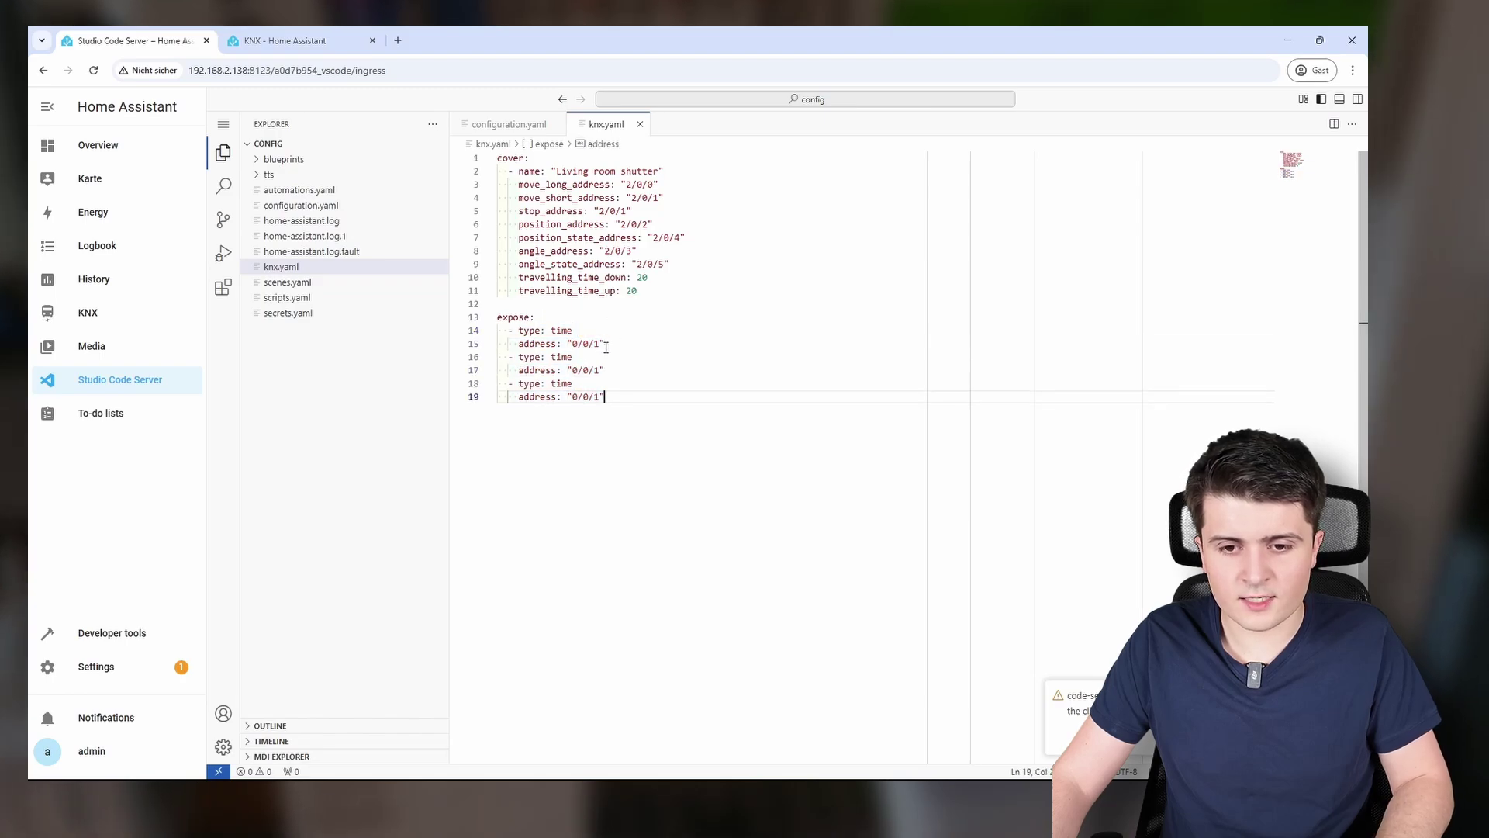
- Change the type of the second exposure to date and of the third exposure to datetime
{"action": "double_click", "coordinate": [557, 358]}
{"action": "type", "text": "da"}
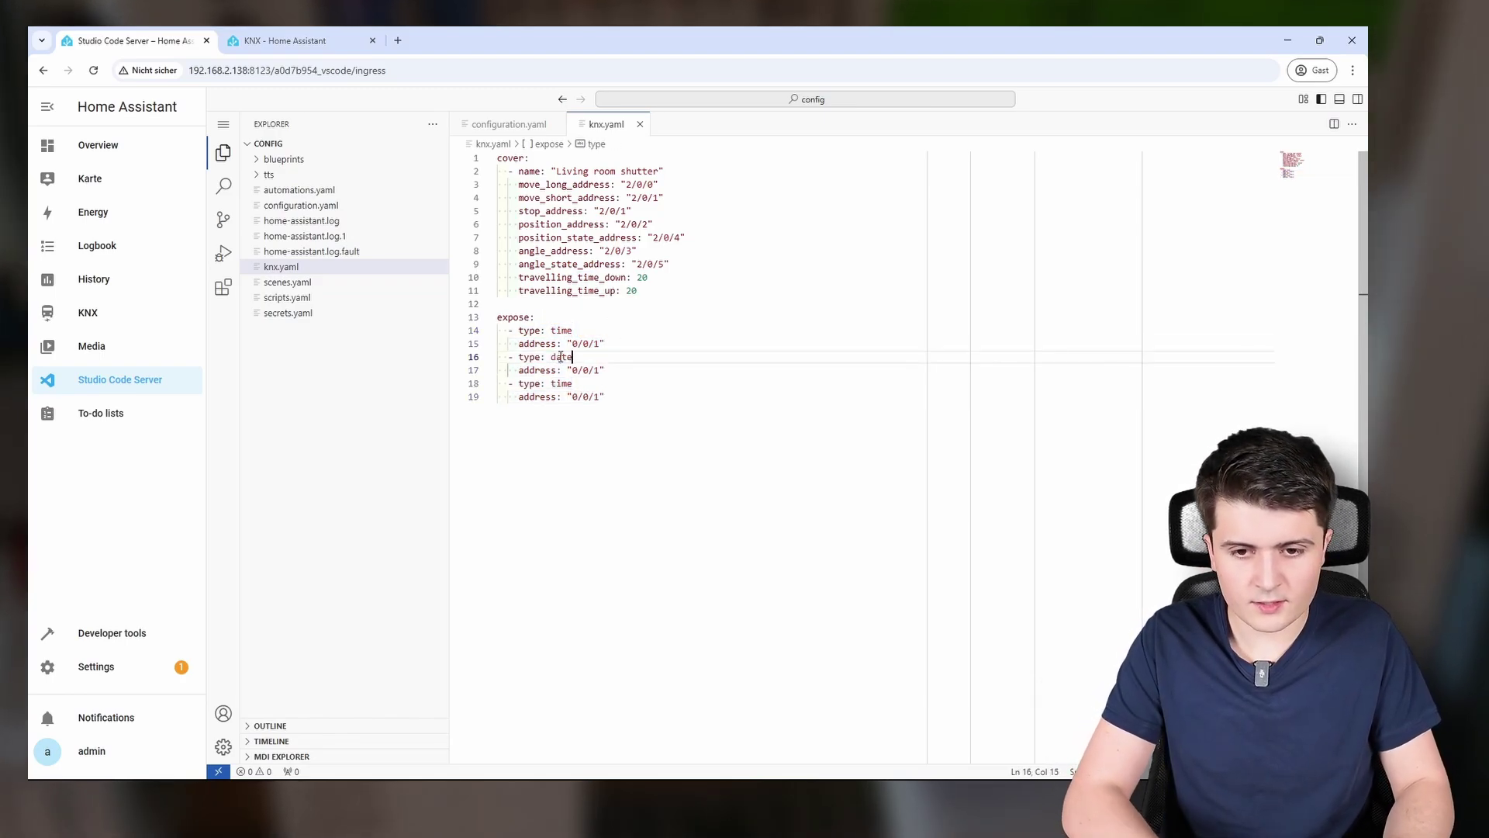
{"action": "left_click", "coordinate": [557, 383]}
{"action": "type", "text": "date"}
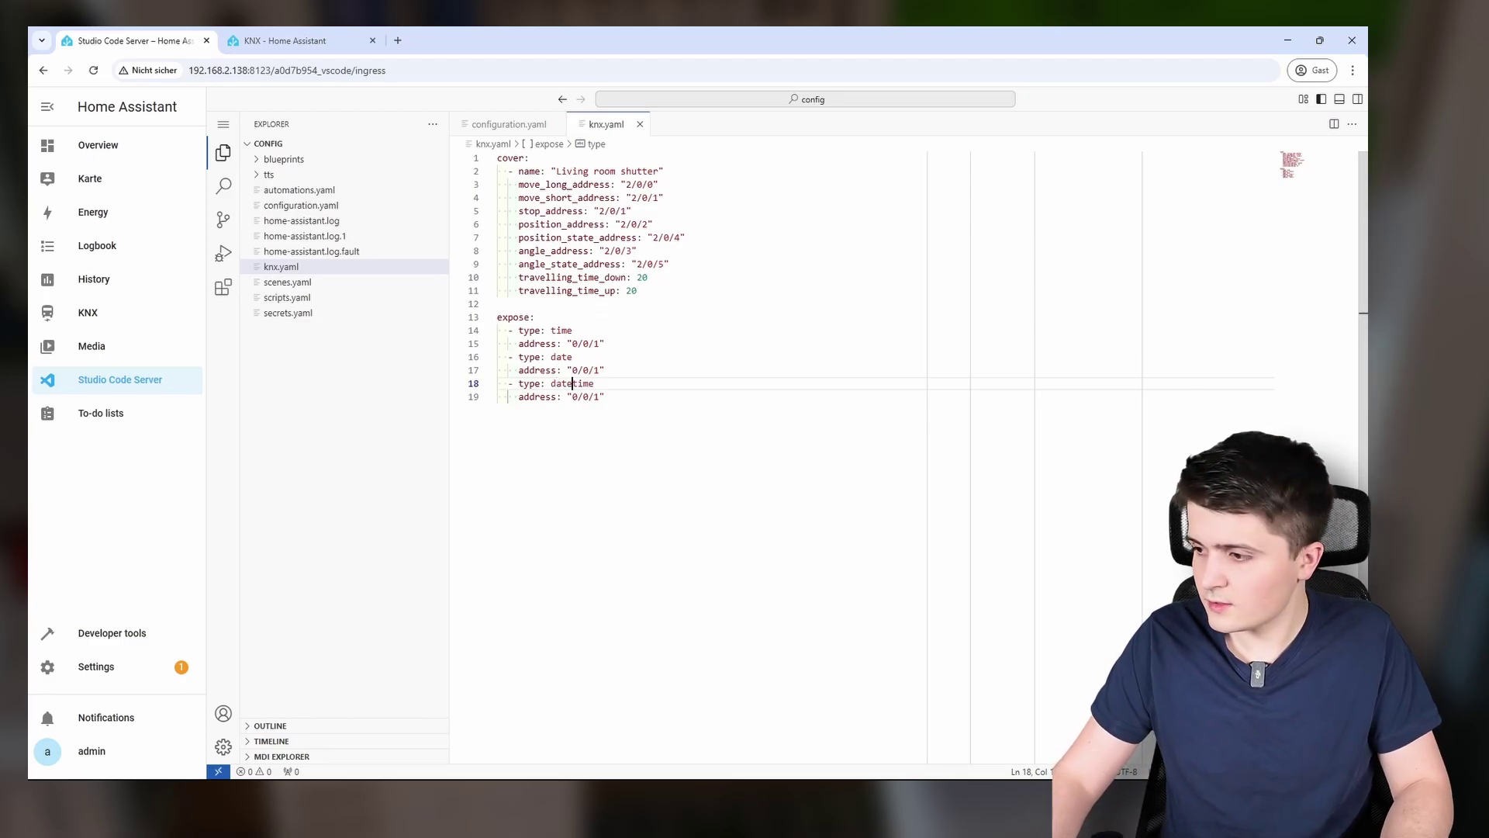
- Following the ETS6 group addresses, set the time exposure to "0/0/10", date to "0/0/11" and datetime to "0/0/7", and save knx.yaml
{"action": "key", "text": "alt+Tab"}
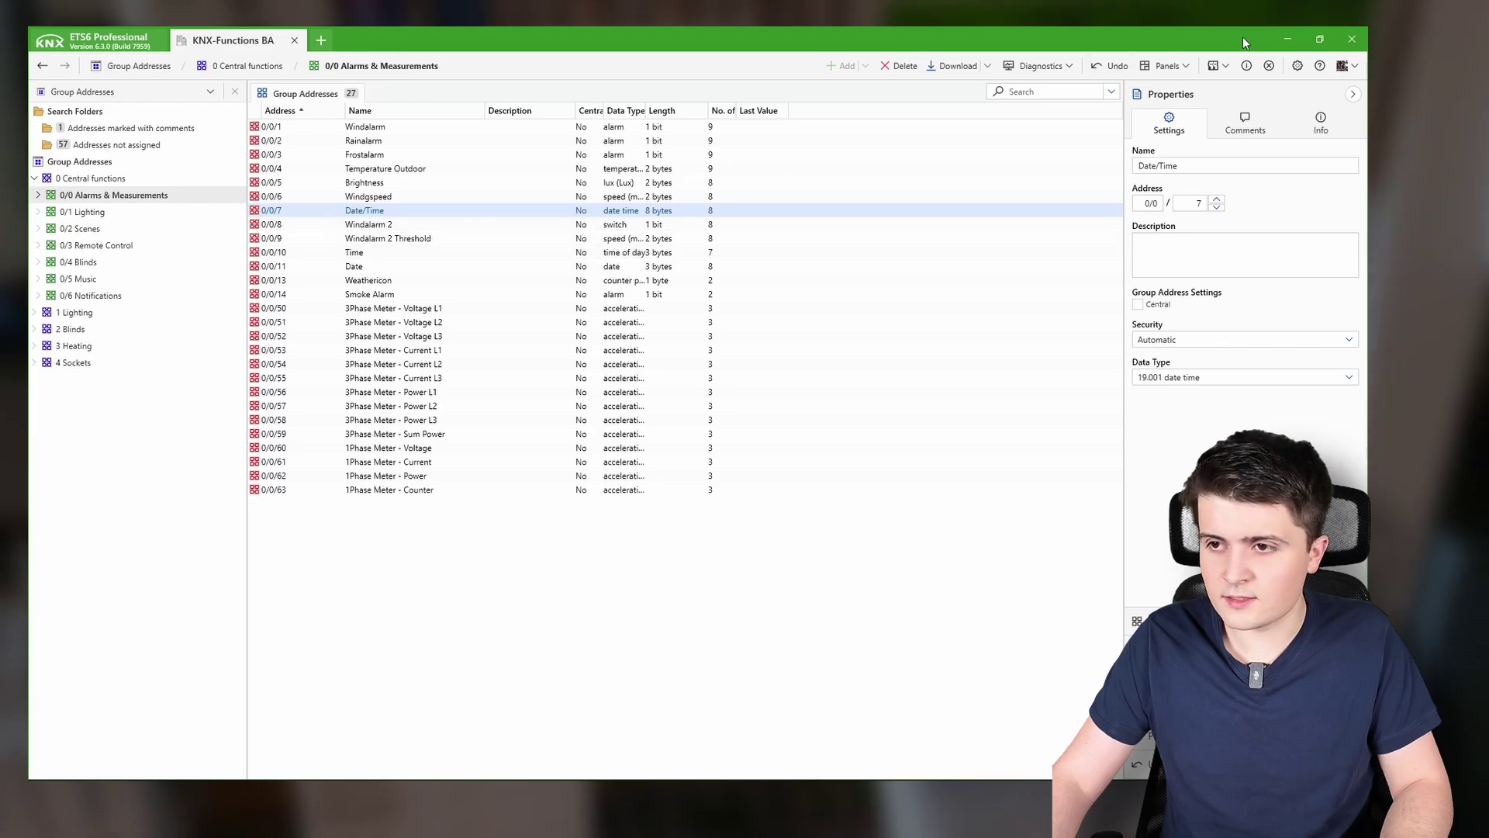
{"action": "left_click", "coordinate": [1287, 40]}
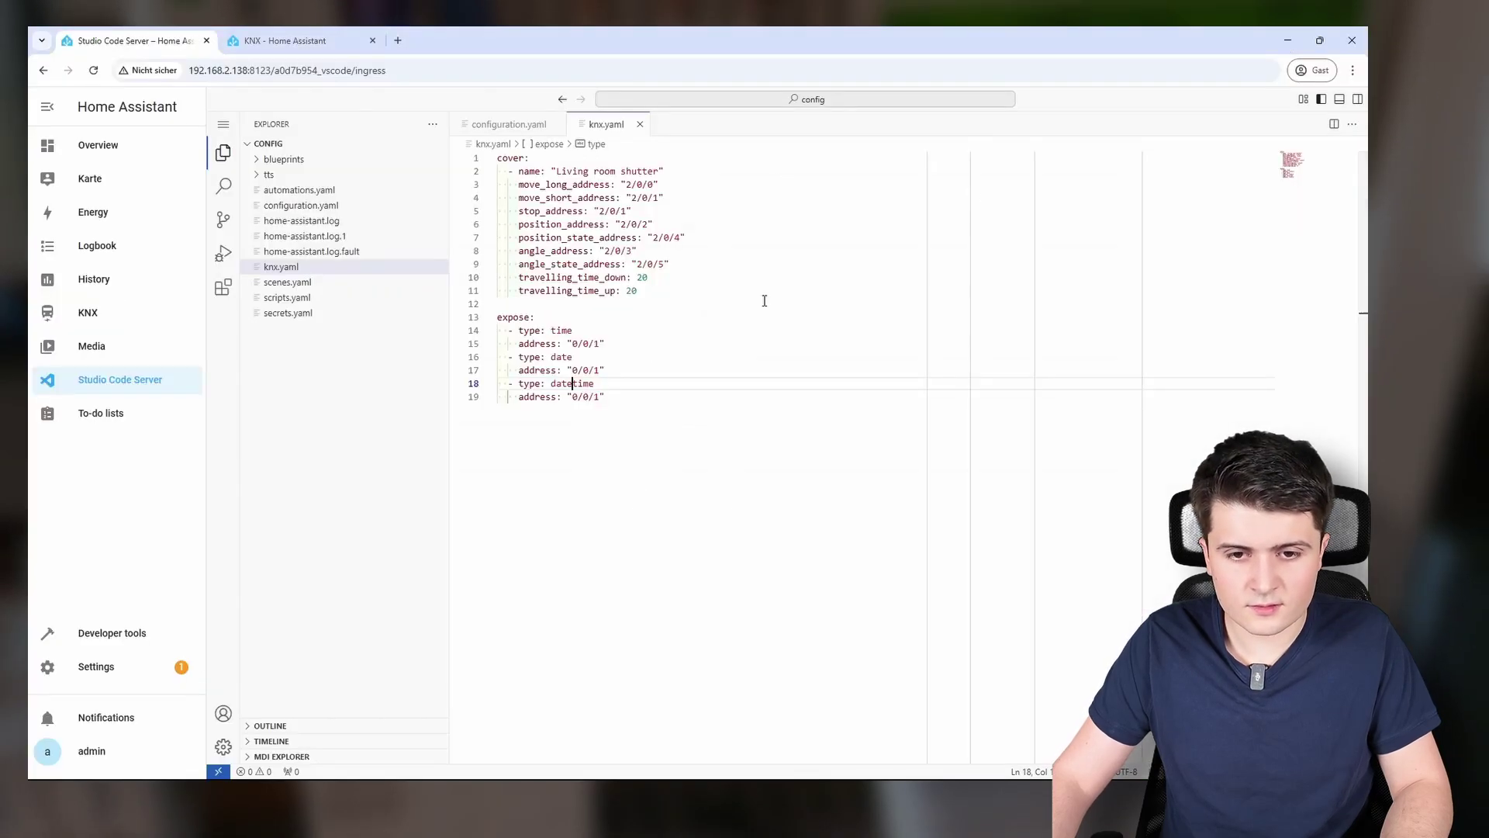
{"action": "left_click", "coordinate": [598, 343]}
{"action": "type", "text": "0"}
{"action": "key", "text": "Down"}
{"action": "key", "text": "Down"}
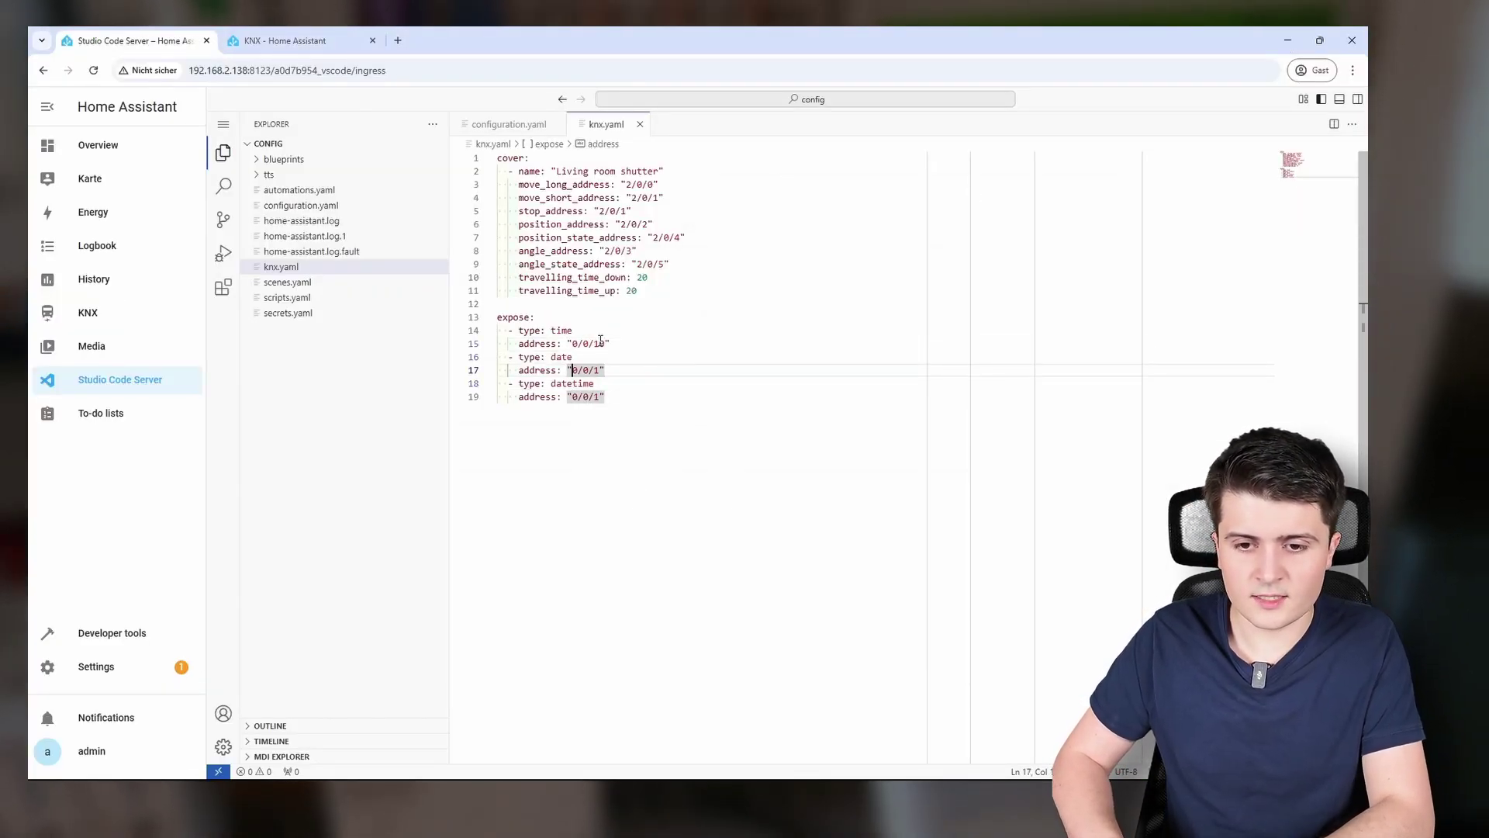
{"action": "type", "text": "1"}
{"action": "key", "text": "Down"}
{"action": "key", "text": "Down"}
{"action": "key", "text": "BackSpace"}
{"action": "type", "text": "7"}
{"action": "left_click", "coordinate": [600, 342]}
{"action": "key", "text": "ctrl+s"}
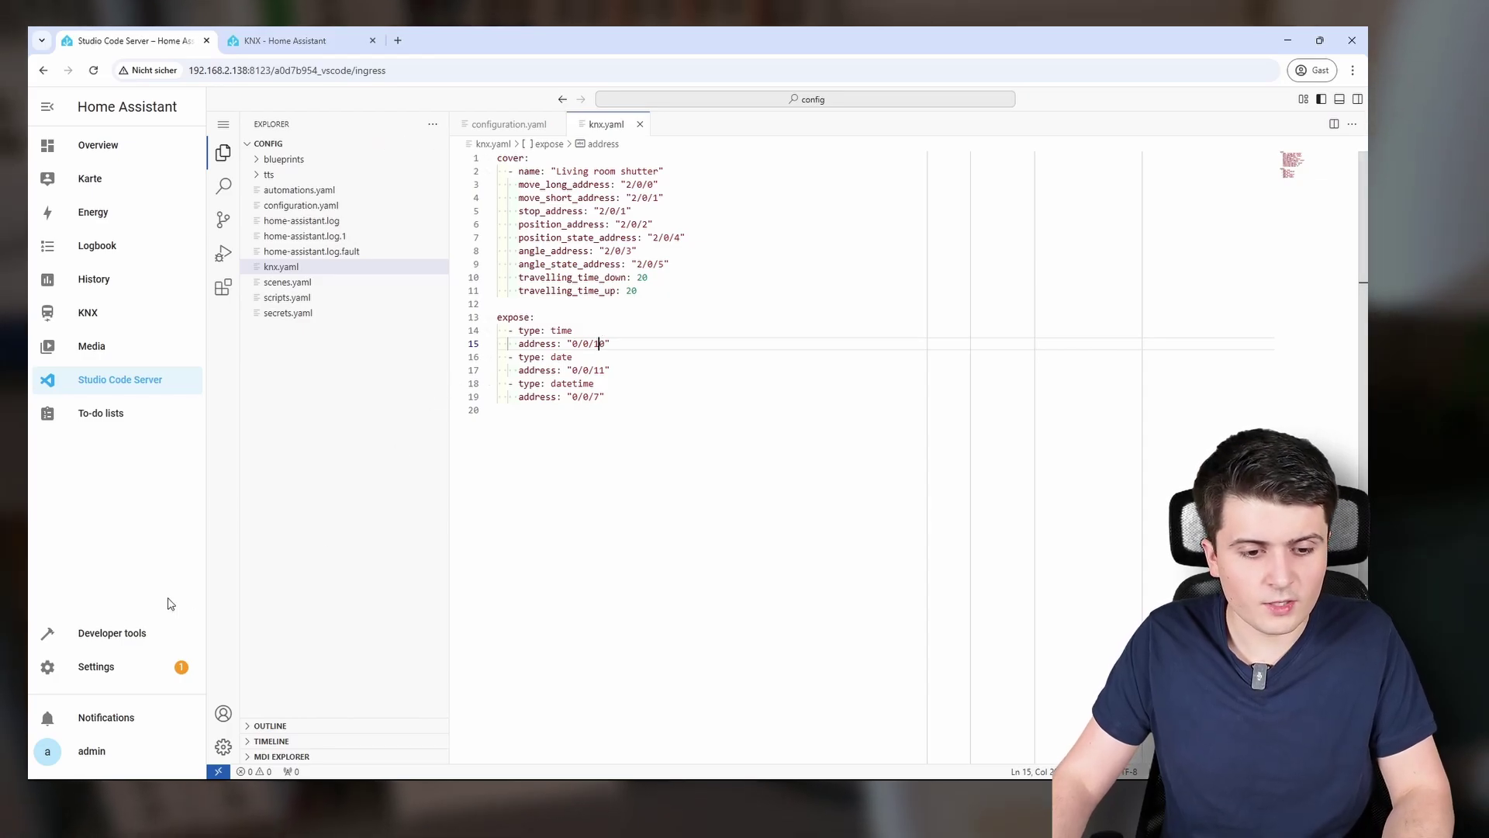
- Check the Home Assistant configuration and reload the KNX YAML configuration from the developer tools, ending on the Overview dashboard
{"action": "left_click", "coordinate": [103, 632]}
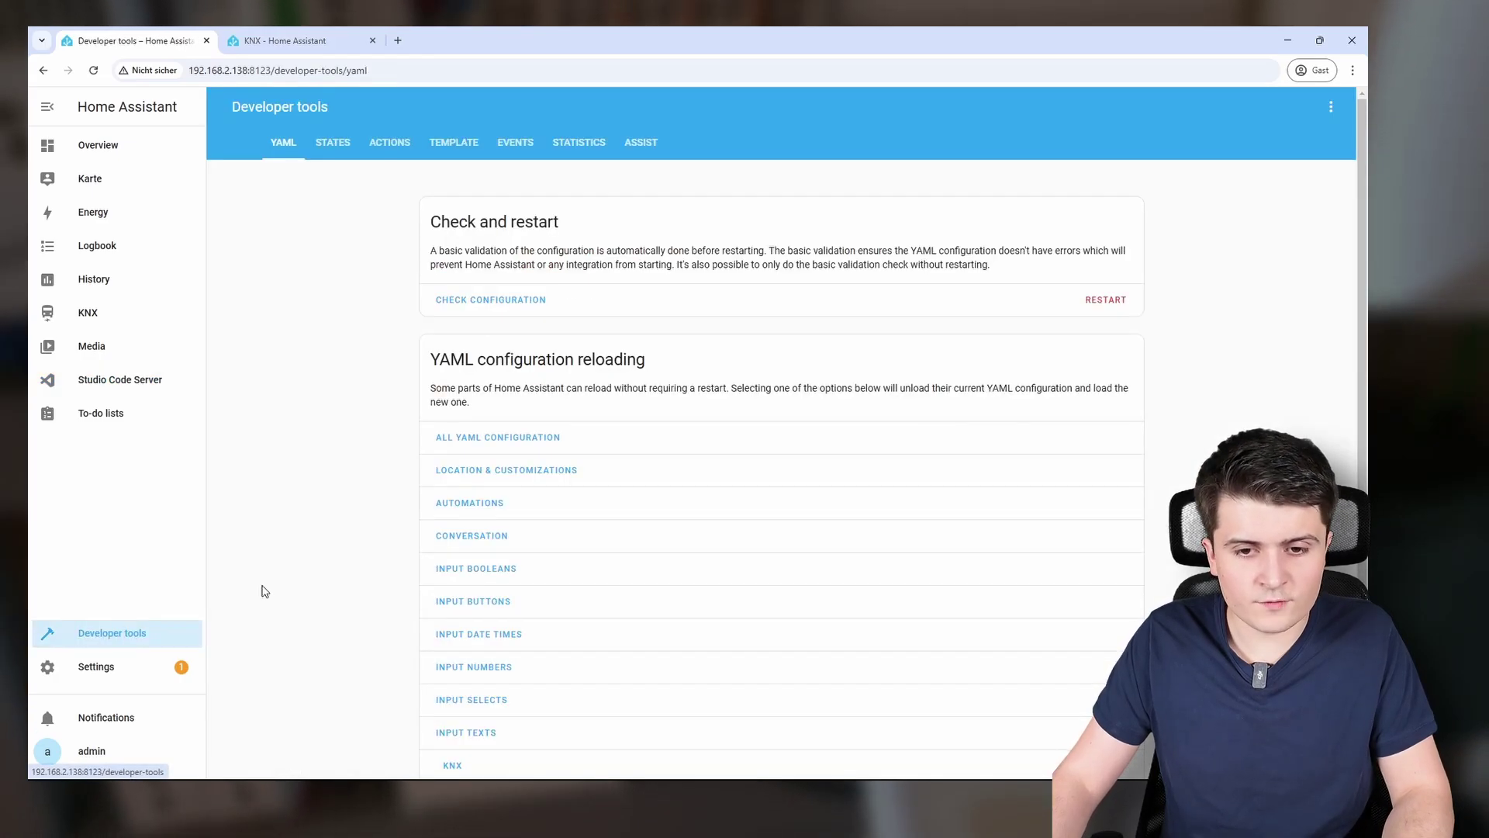
{"action": "left_click", "coordinate": [481, 301]}
{"action": "scroll", "coordinate": [482, 365], "scroll_direction": "down", "scroll_amount": 3}
{"action": "left_click", "coordinate": [453, 554]}
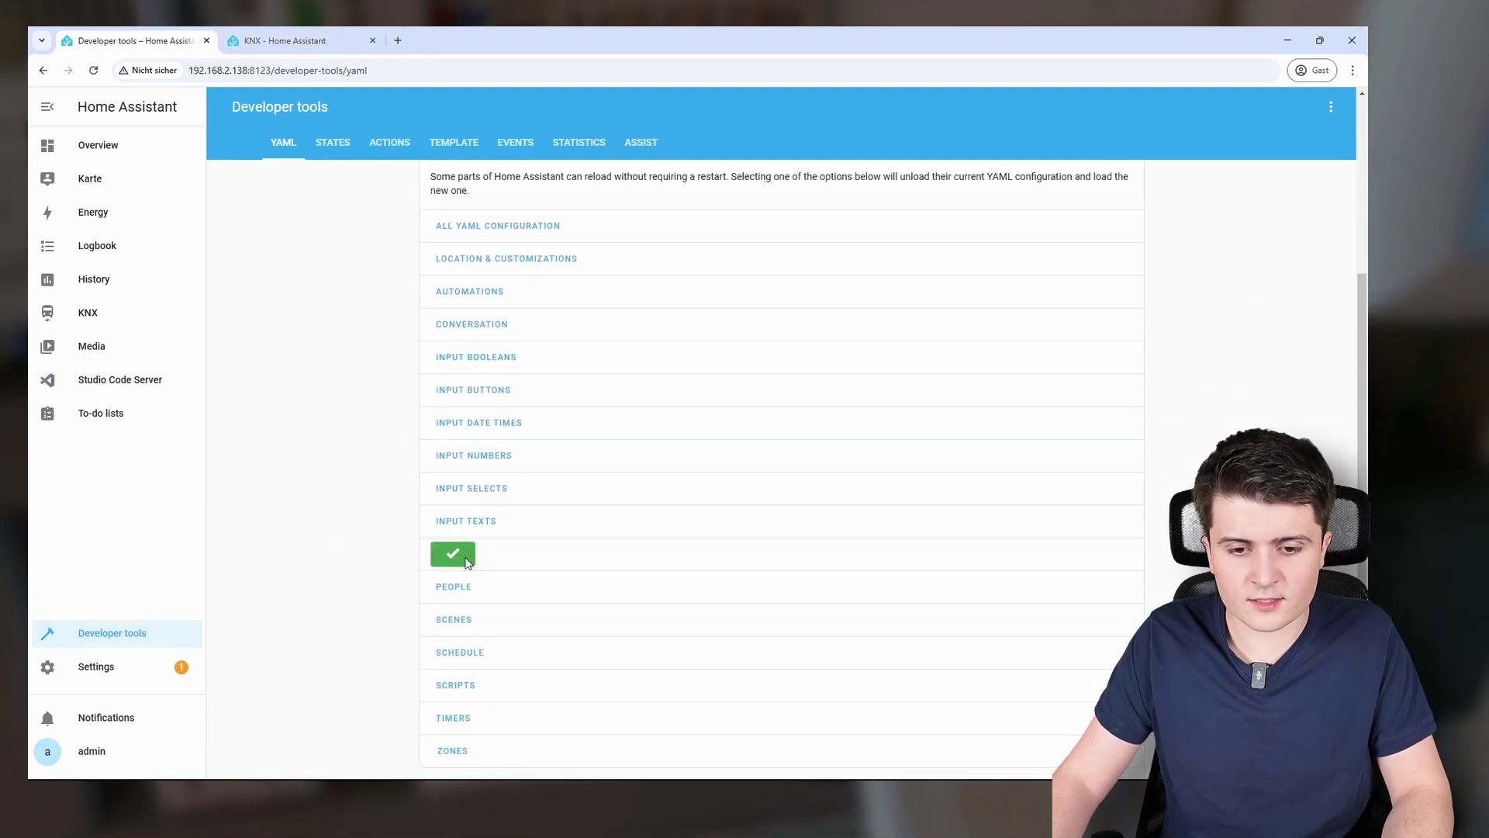
{"action": "left_click", "coordinate": [148, 146]}
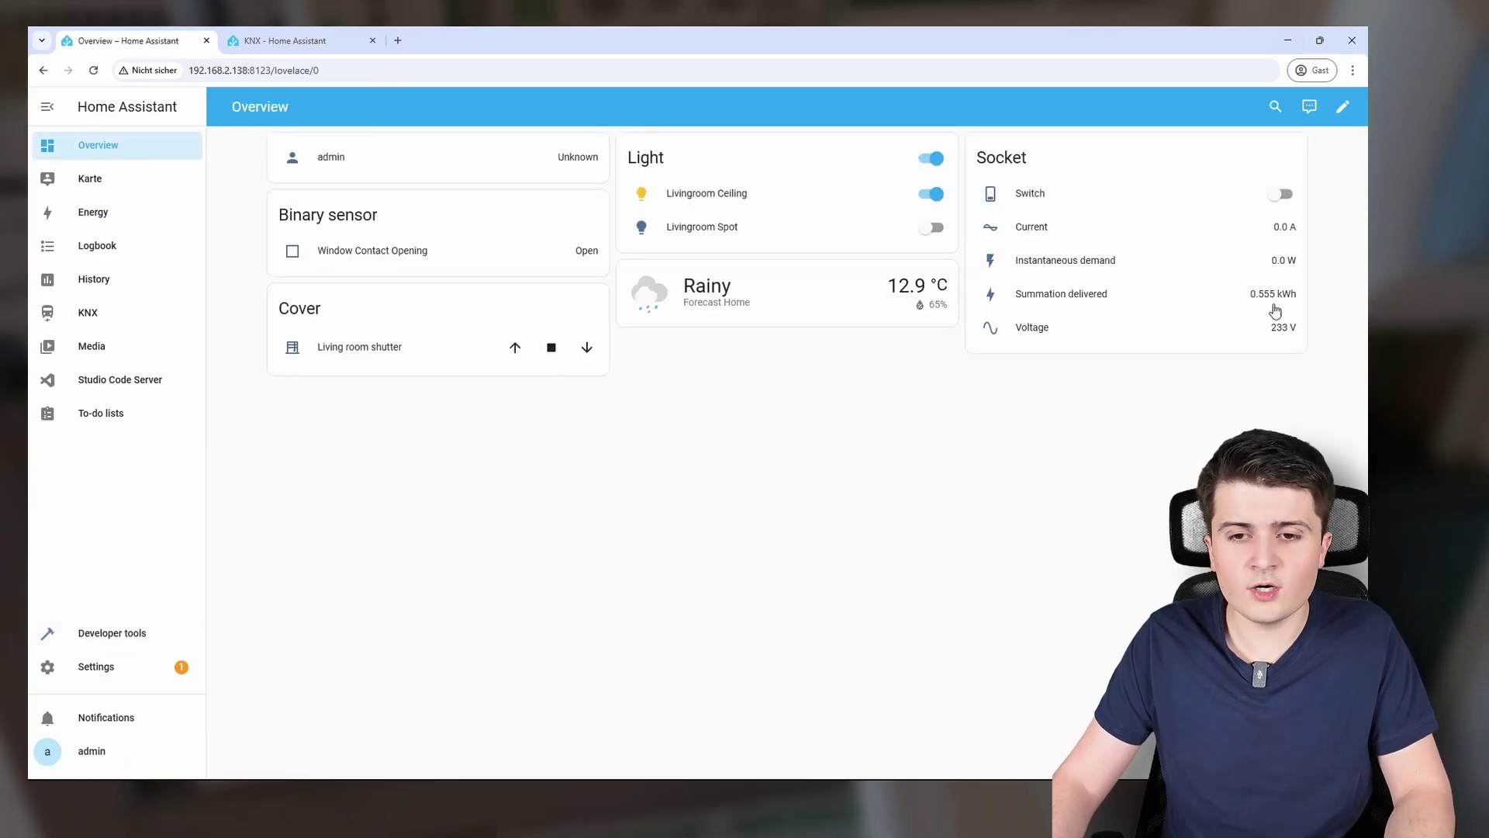
- Switch to ETS6, start a Group Monitor recording over the Gira X1 interface and collapse the Properties panel
{"action": "key", "text": "alt+Tab"}
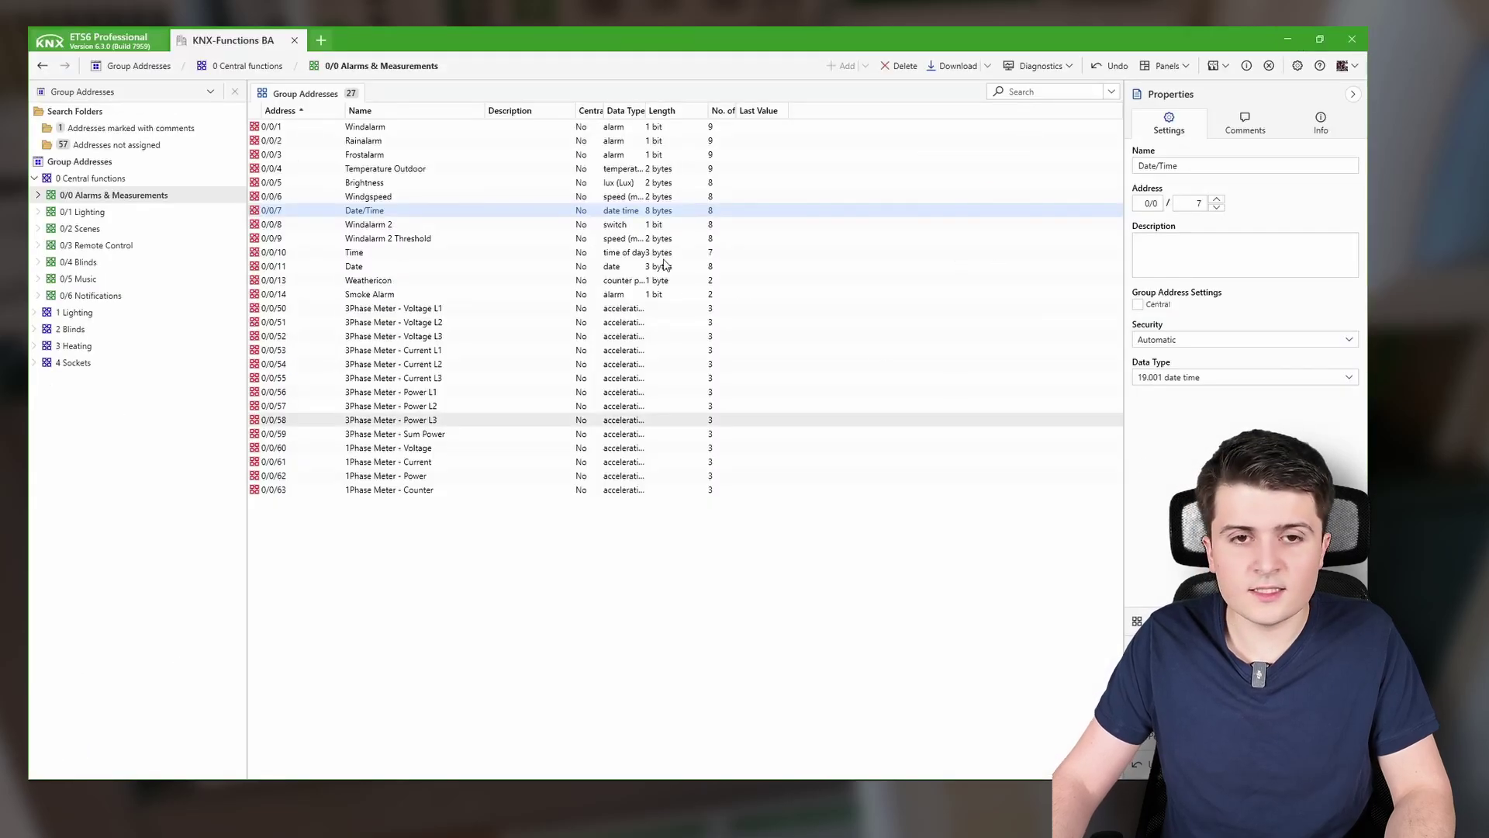
{"action": "left_click", "coordinate": [324, 45]}
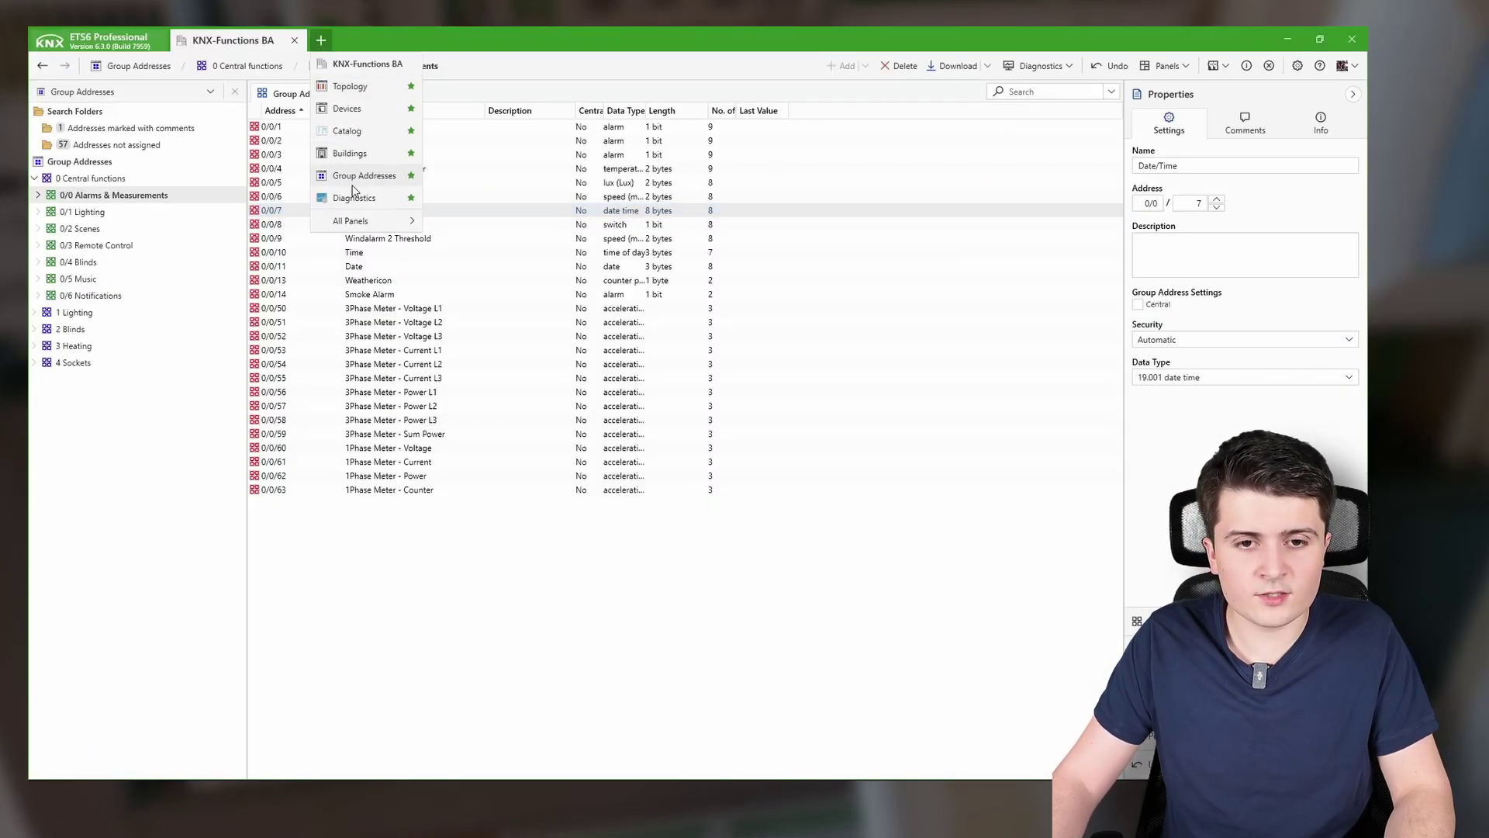
{"action": "left_click", "coordinate": [354, 198]}
{"action": "left_click", "coordinate": [301, 770]}
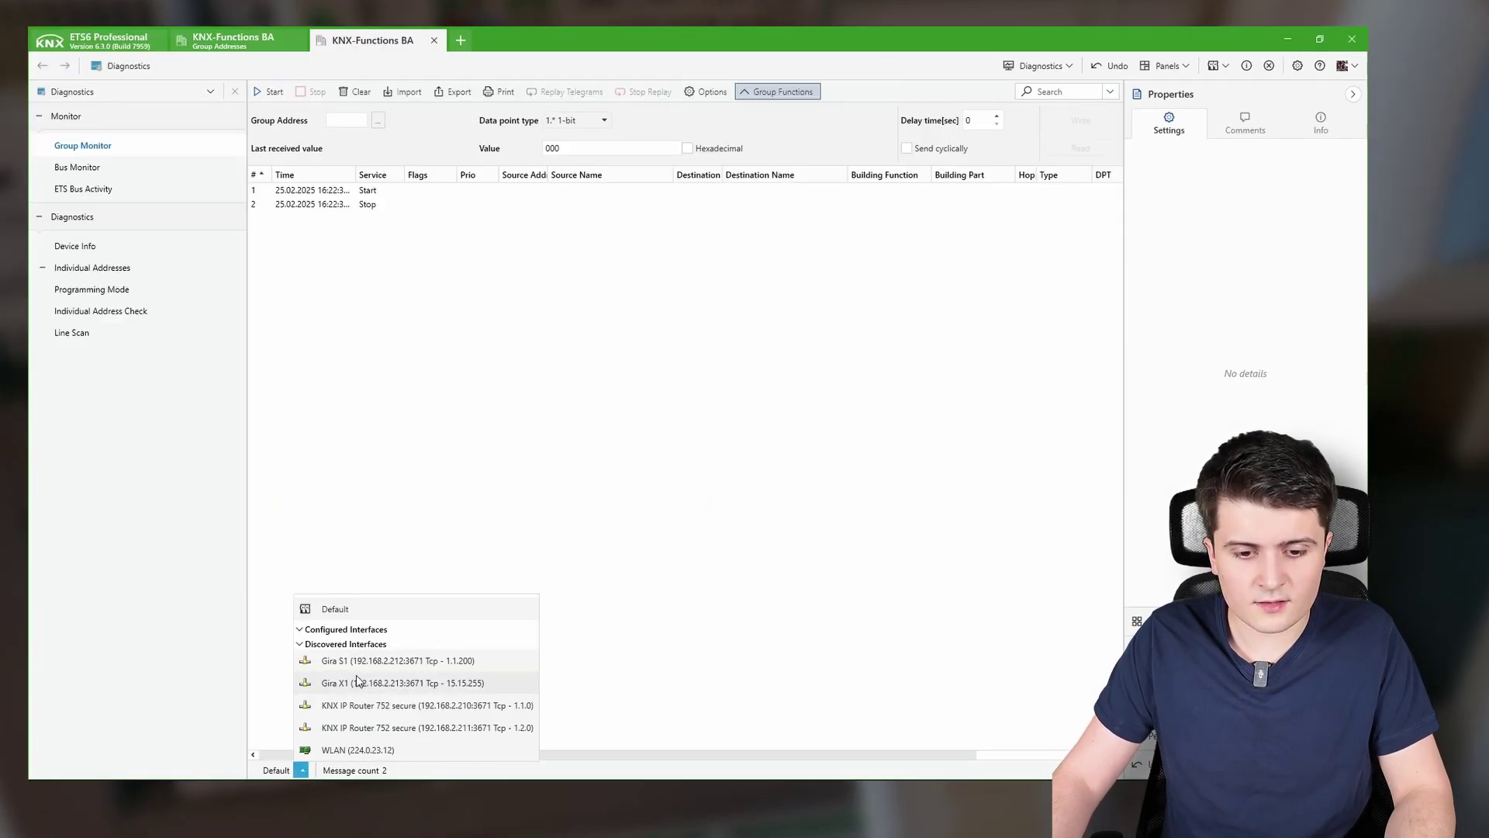
{"action": "left_click", "coordinate": [353, 682]}
{"action": "left_click", "coordinate": [273, 93]}
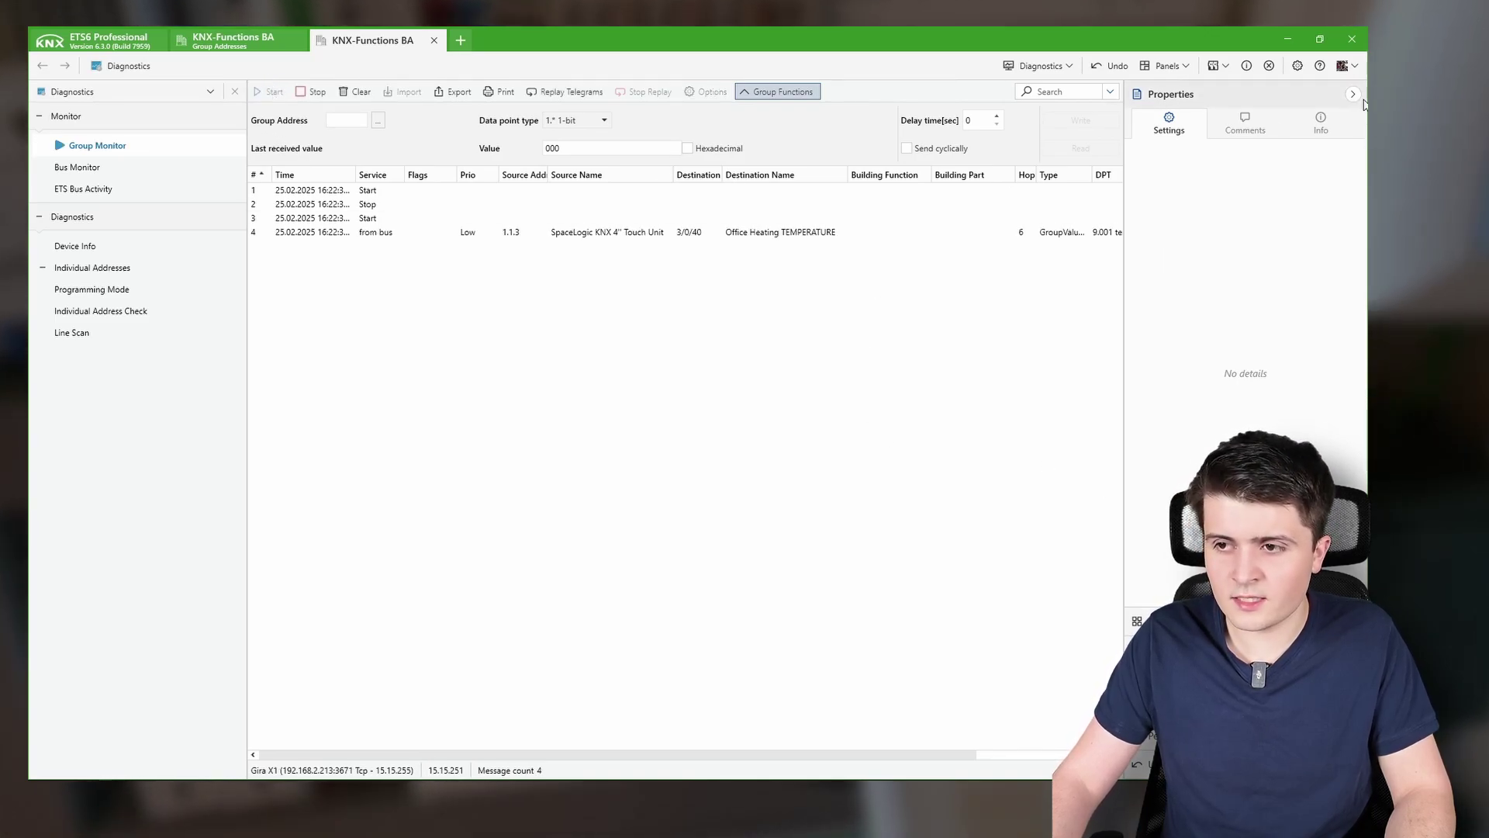
{"action": "left_click", "coordinate": [1199, 94]}
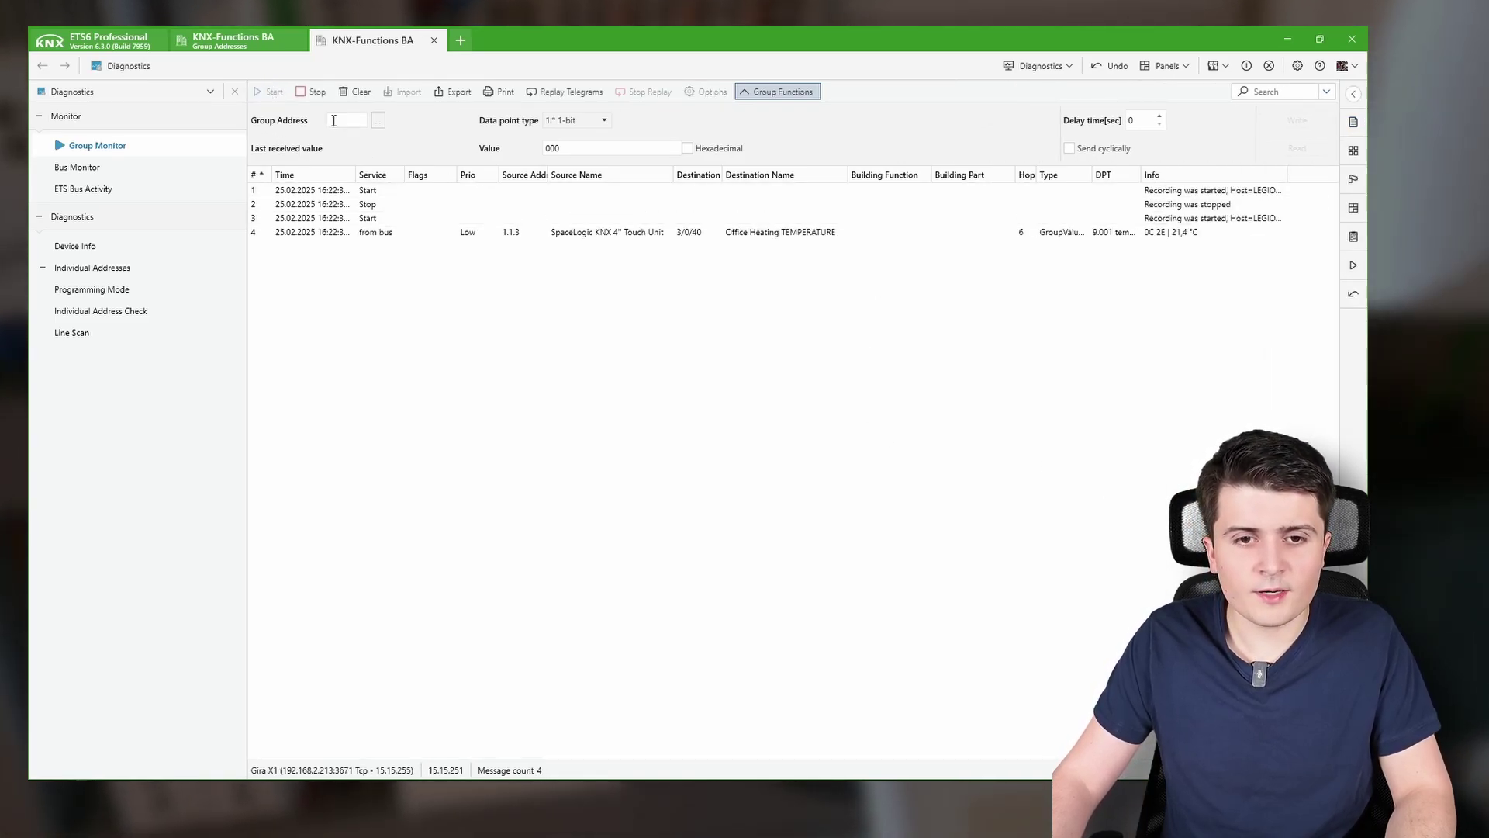
- Read the Time group address 0/0/10 from the bus and inspect the response telegram
{"action": "left_click", "coordinate": [375, 122]}
{"action": "double_click", "coordinate": [576, 443]}
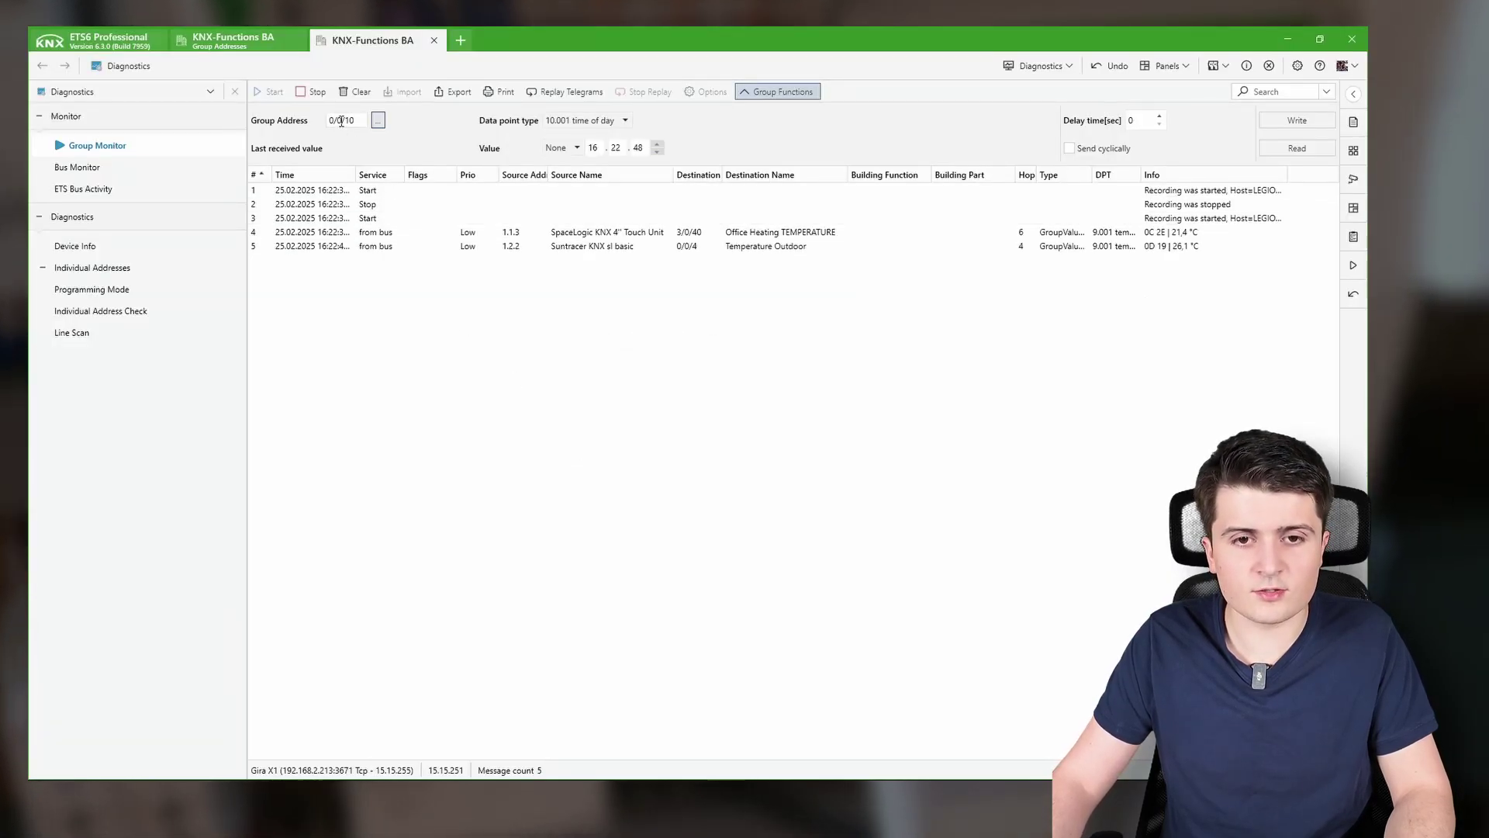
{"action": "left_click", "coordinate": [1281, 149]}
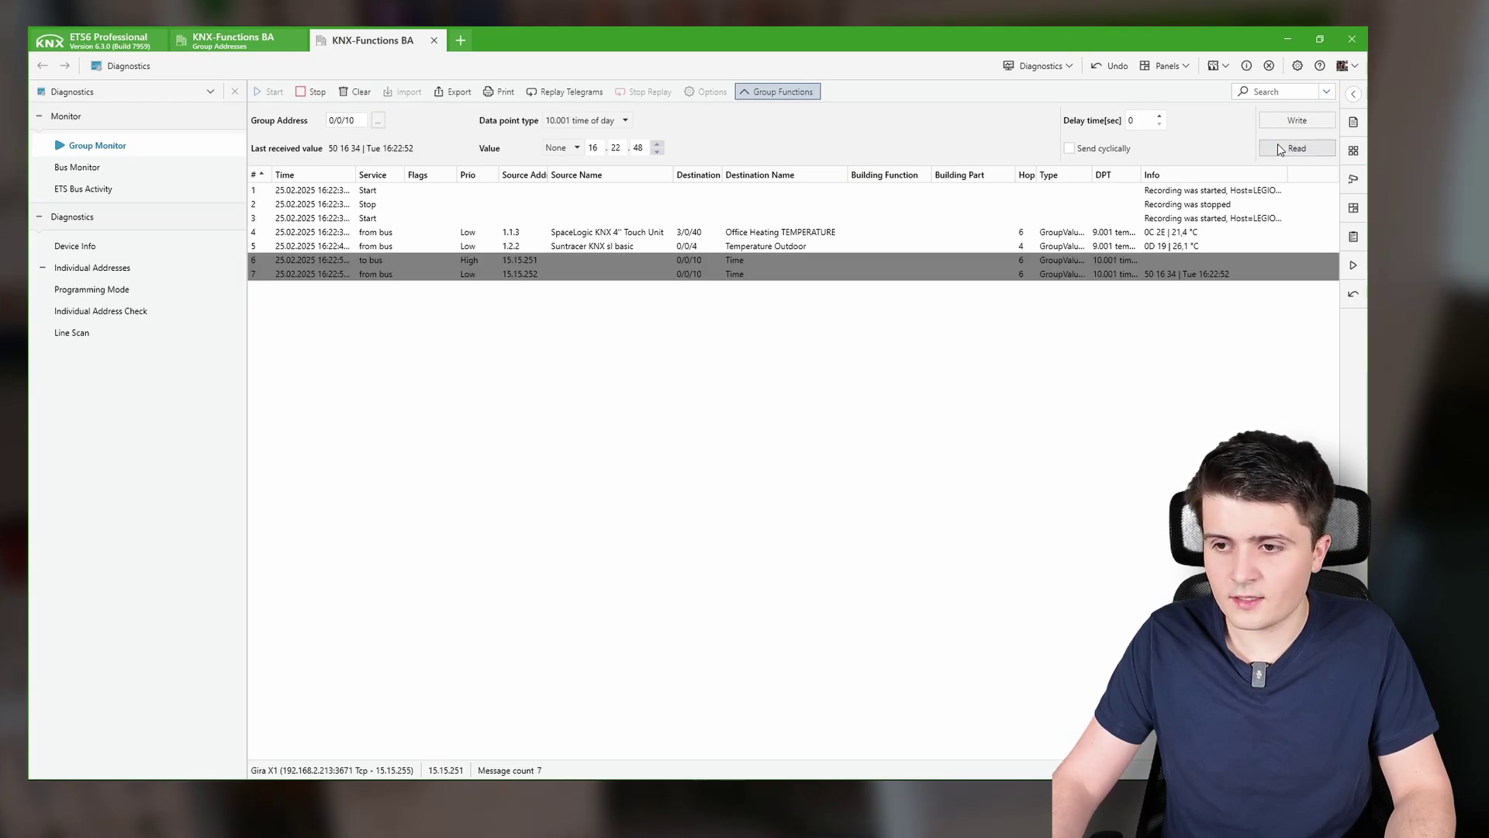
{"action": "left_click", "coordinate": [1124, 276]}
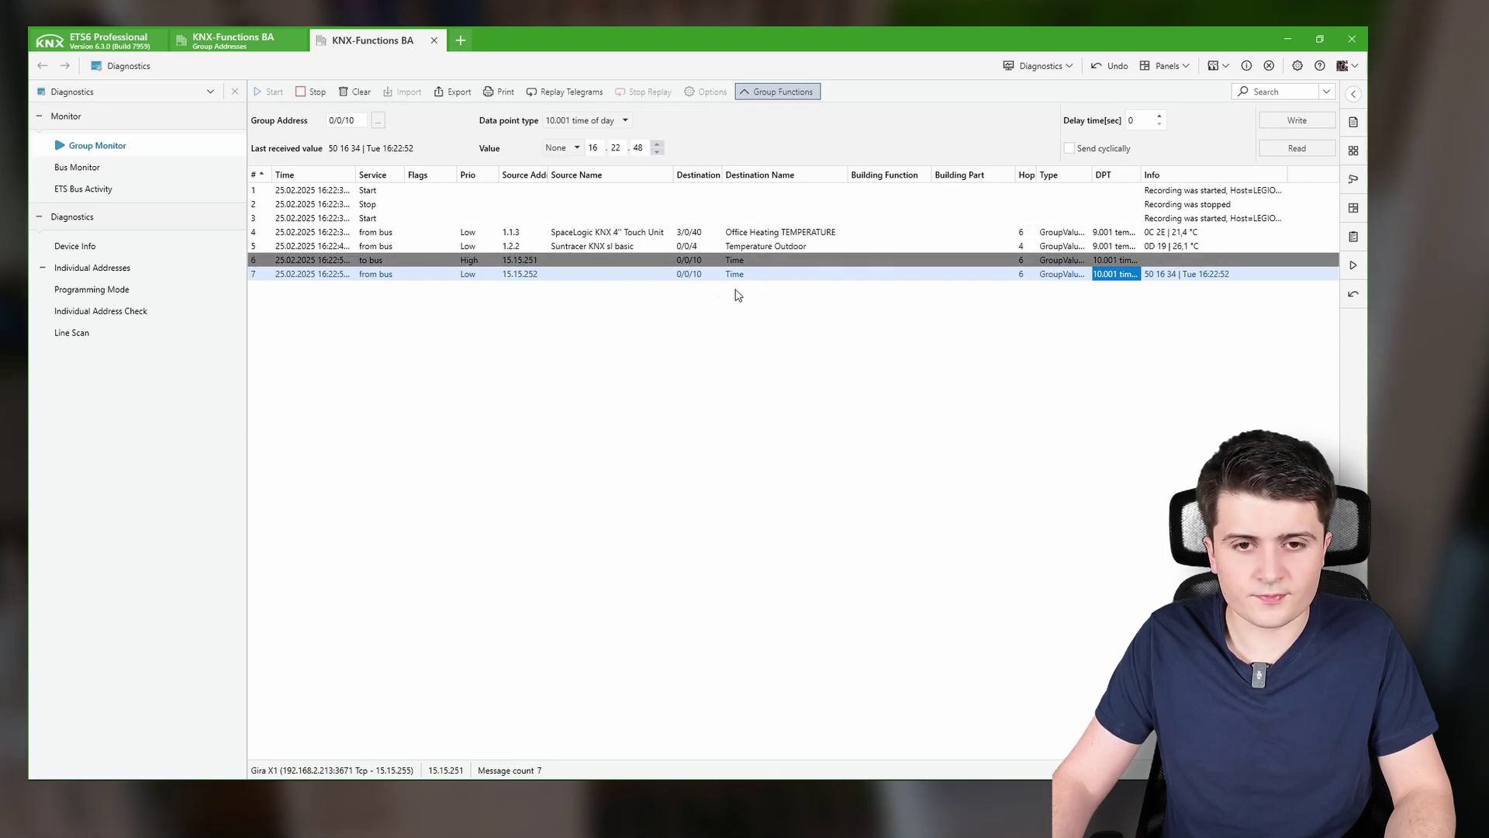
- Read the Date group address 0/0/11 from the bus and inspect its request and response telegrams
{"action": "left_click", "coordinate": [353, 125]}
{"action": "key", "text": "BackSpace"}
{"action": "type", "text": "1"}
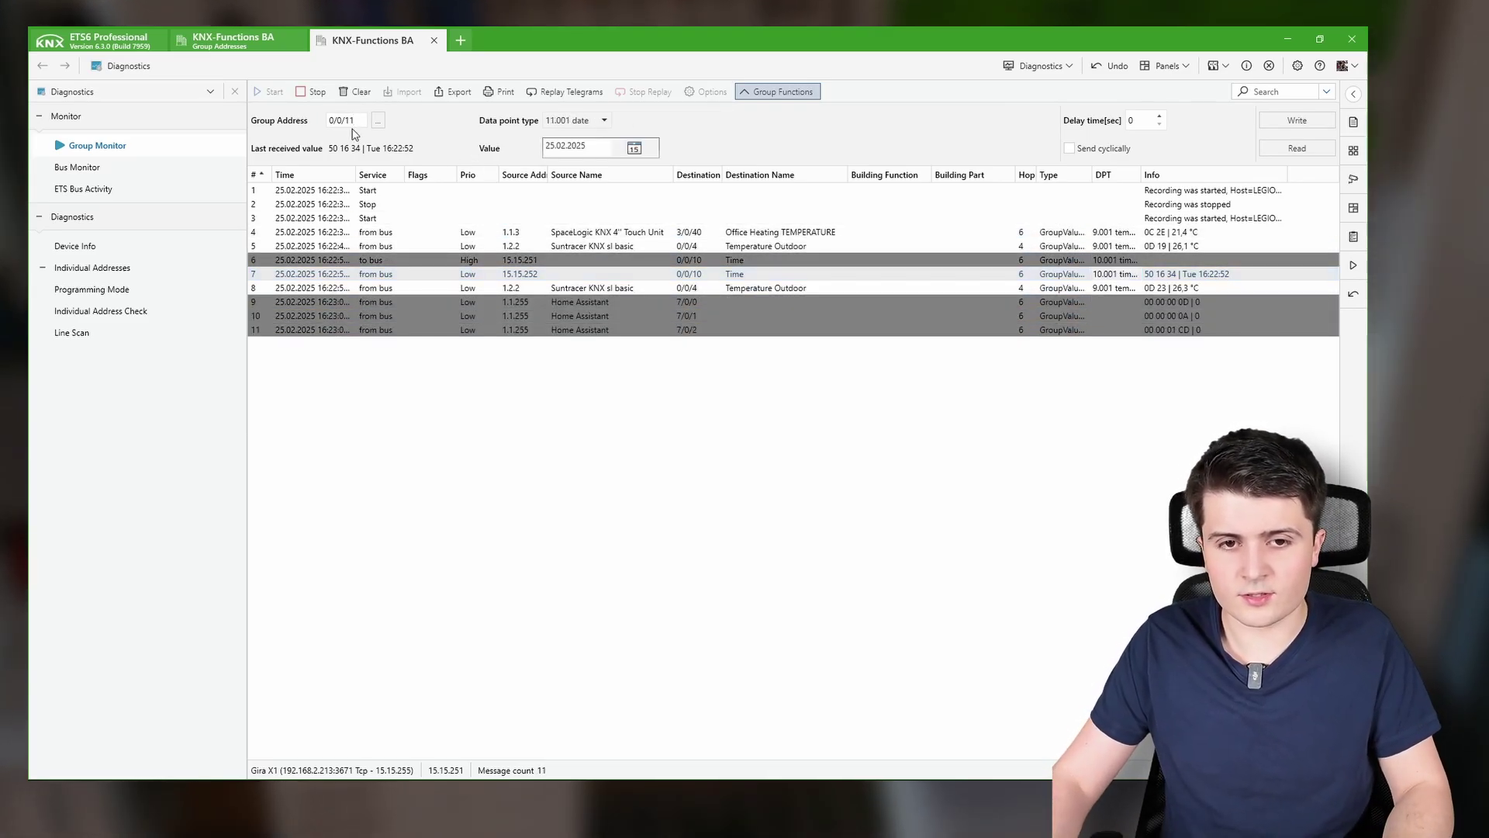
{"action": "left_click", "coordinate": [1297, 148]}
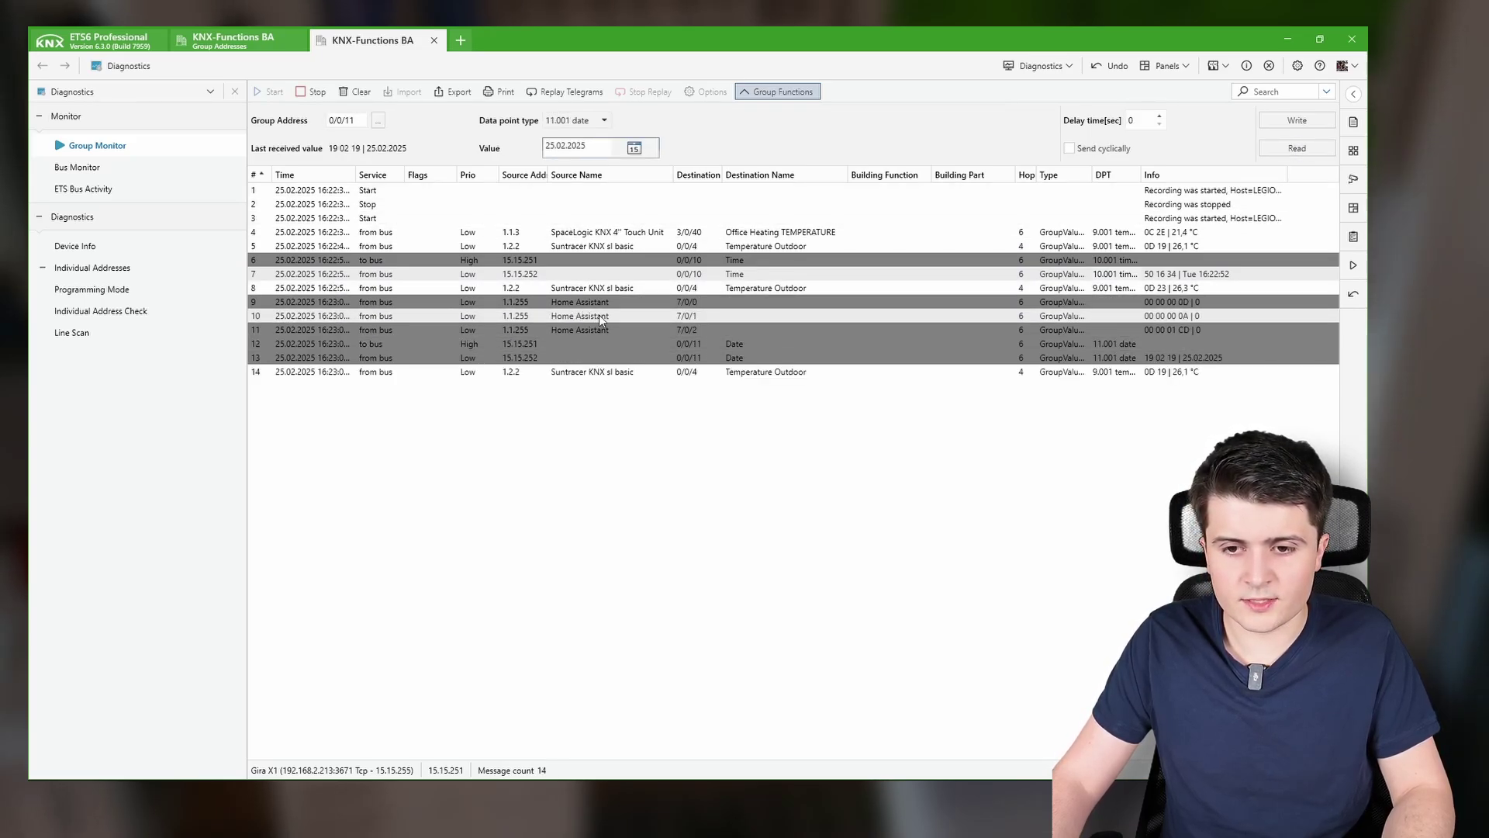
{"action": "left_click", "coordinate": [567, 344]}
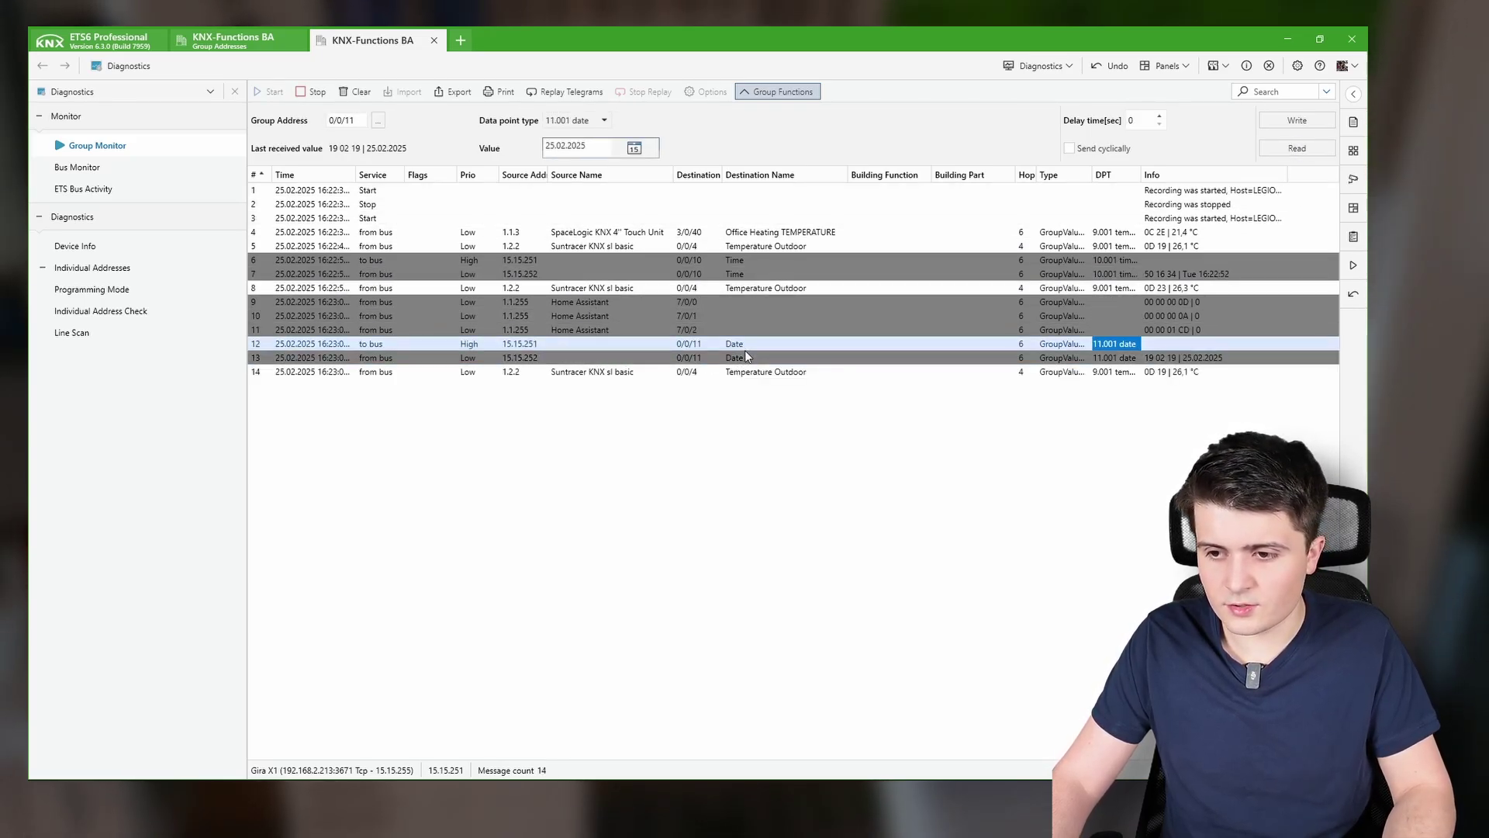
{"action": "left_click", "coordinate": [651, 358]}
- Read the Date/Time group address 0/0/7 from the bus in the Group Monitor
{"action": "double_click", "coordinate": [354, 117]}
{"action": "type", "text": "7"}
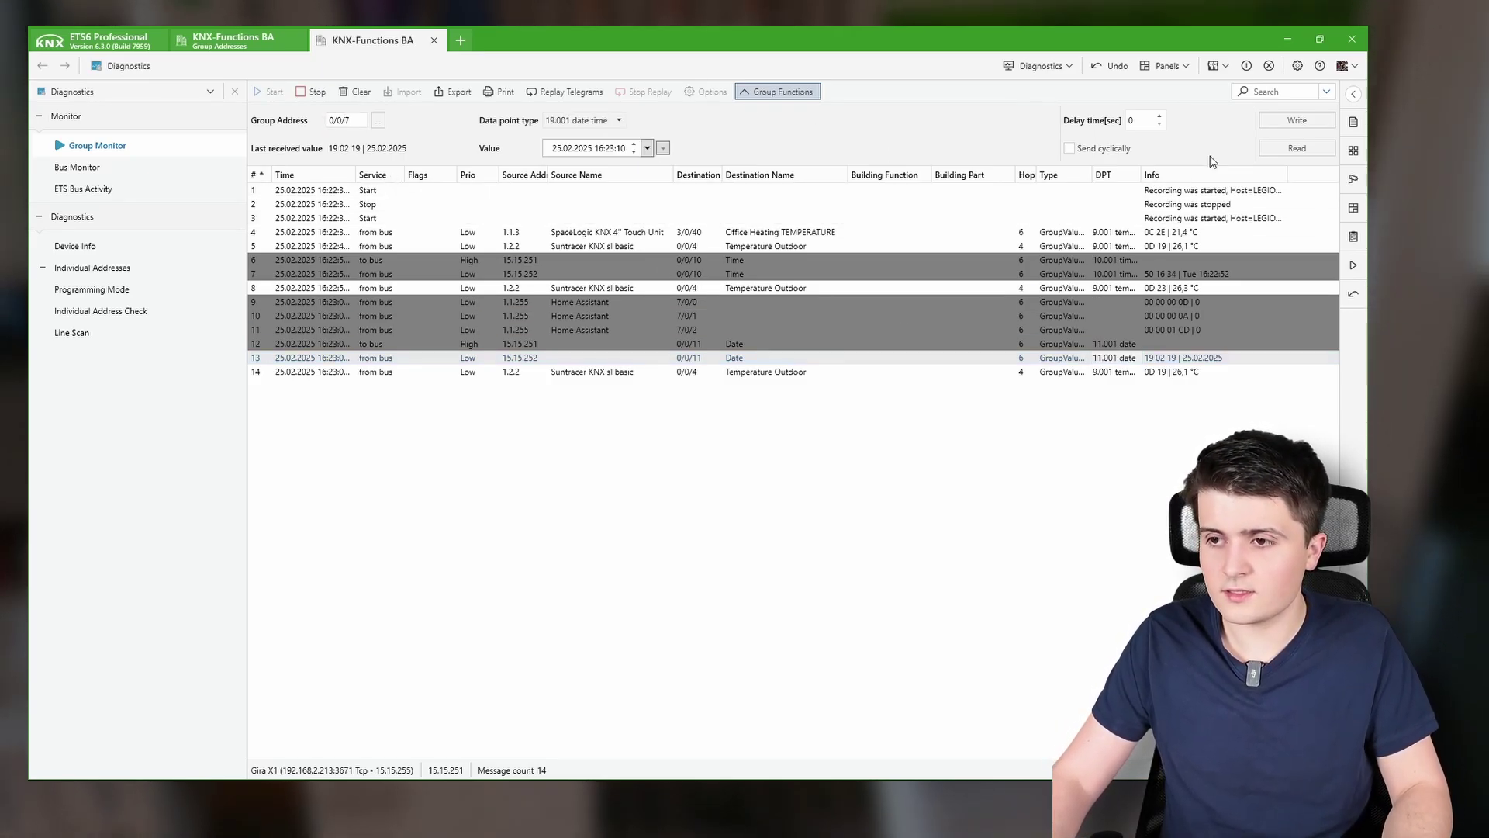
{"action": "left_click", "coordinate": [1296, 147]}
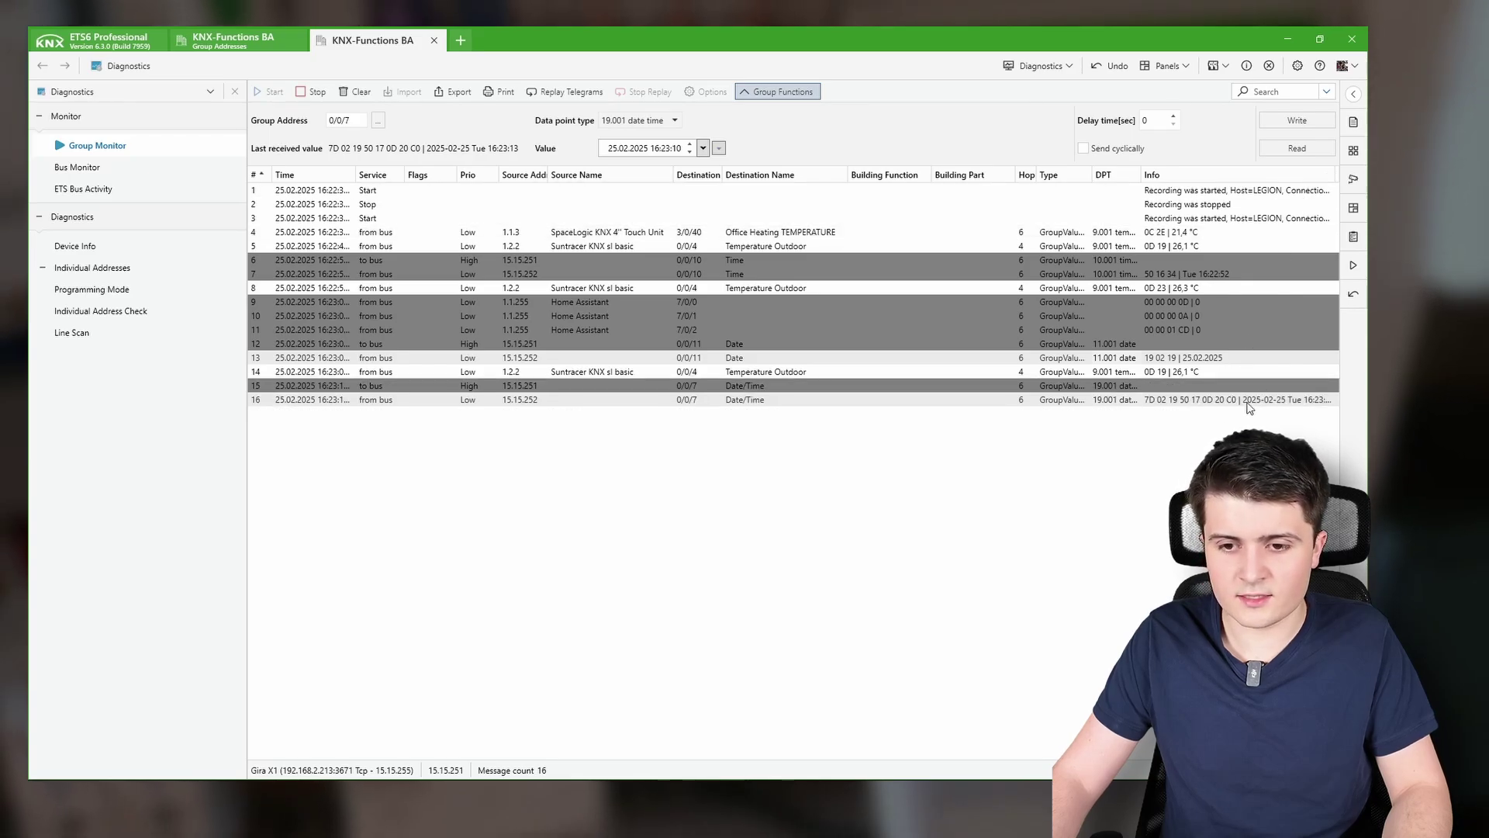
- Switch back to the KNX documentation in the browser and find how often exposed time and date are sent to the bus
{"action": "key", "text": "alt+Tab"}
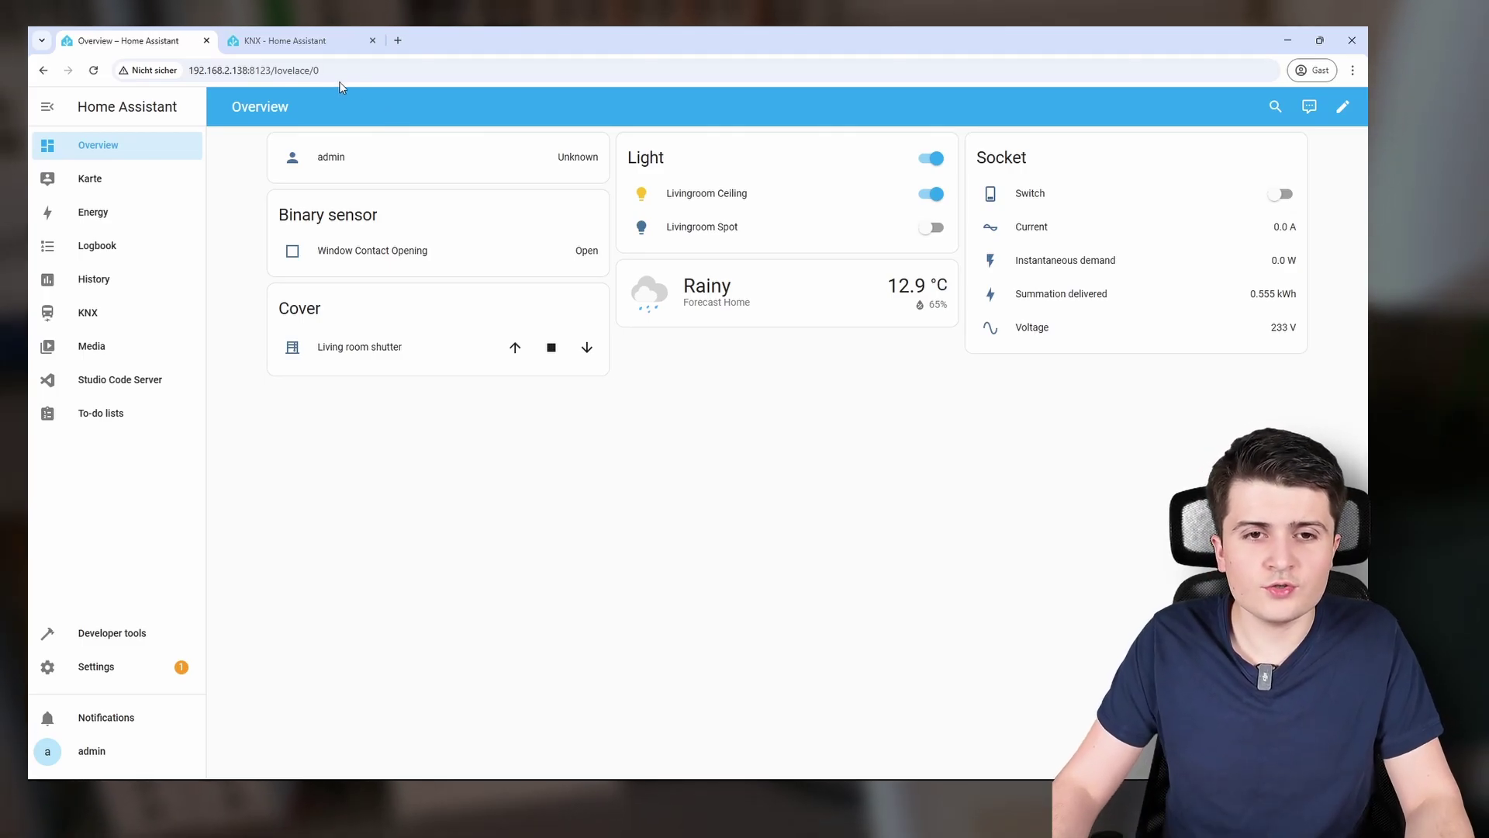
{"action": "left_click", "coordinate": [295, 41]}
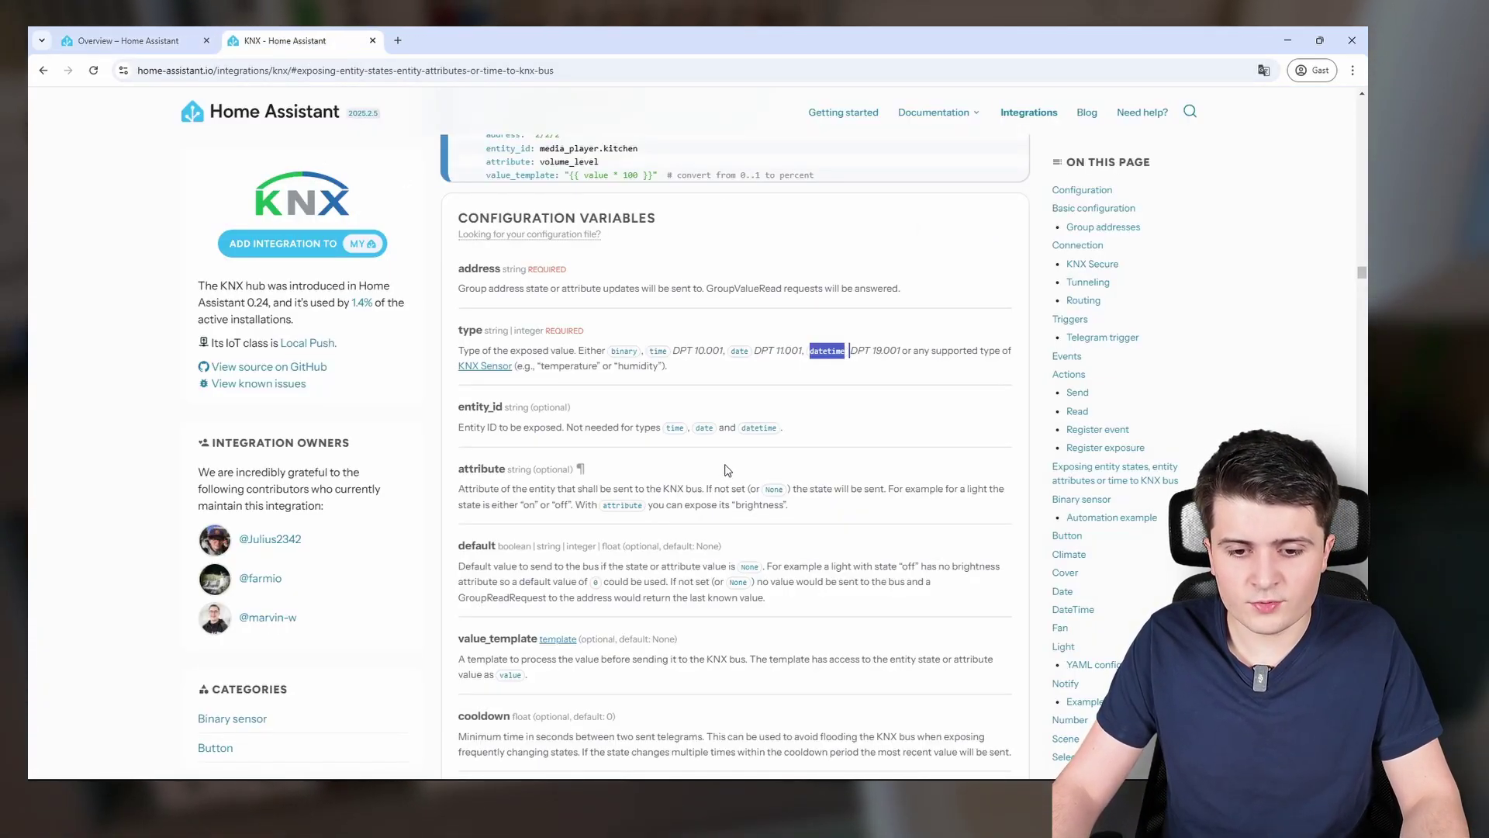
{"action": "scroll", "coordinate": [733, 465], "scroll_direction": "up", "scroll_amount": 10}
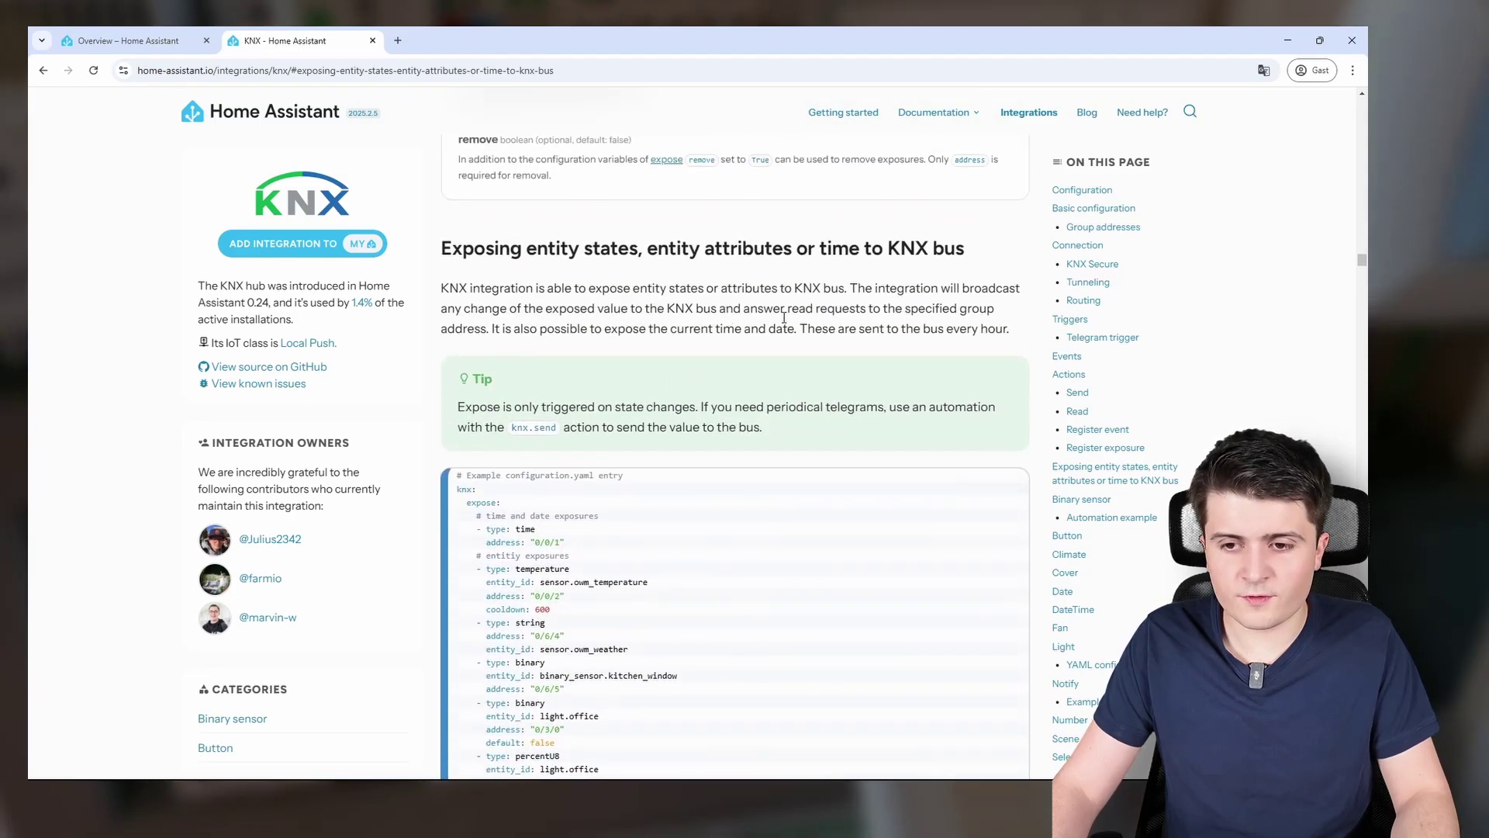
{"action": "left_click_drag", "start_coordinate": [800, 329], "coordinate": [1010, 330]}
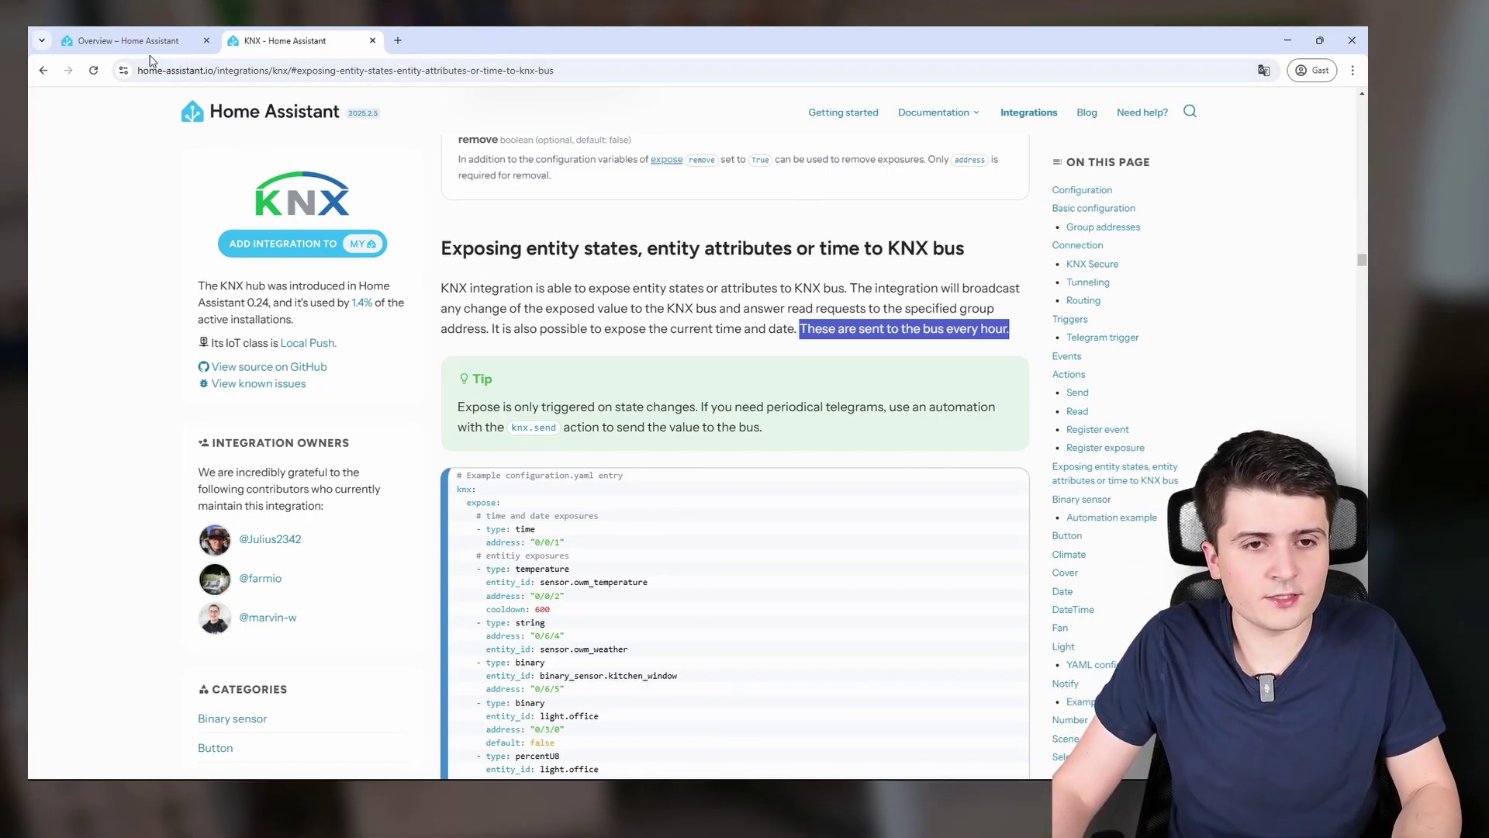
- Reopen knx.yaml in Studio Code Server and start a fourth expose list item with the key "type:" below the datetime exposure
{"action": "left_click", "coordinate": [128, 40]}
{"action": "left_click", "coordinate": [105, 388]}
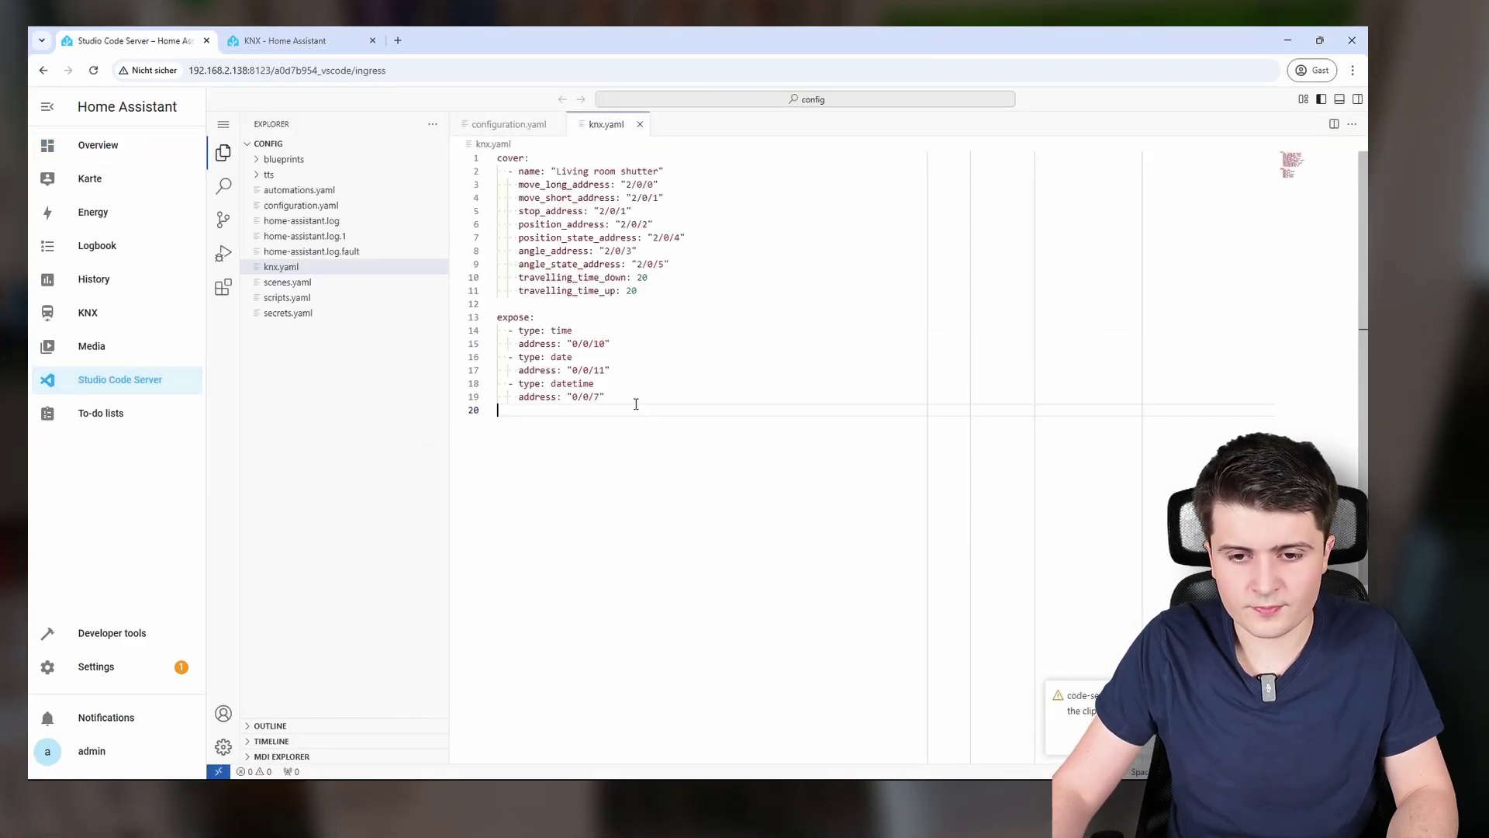
{"action": "key", "text": "Return"}
{"action": "type", "text": "- "}
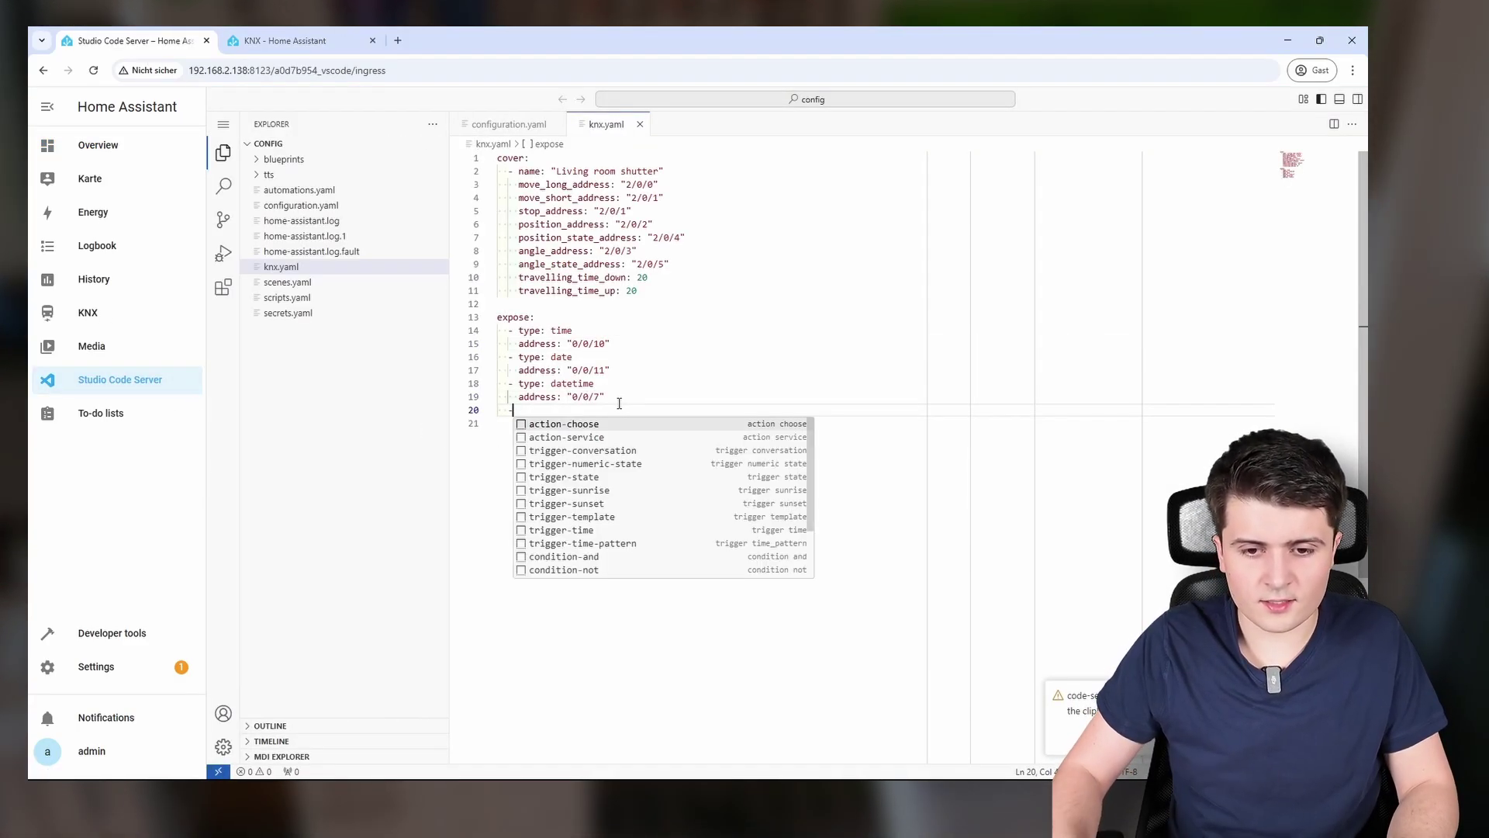
{"action": "type", "text": "type:"}
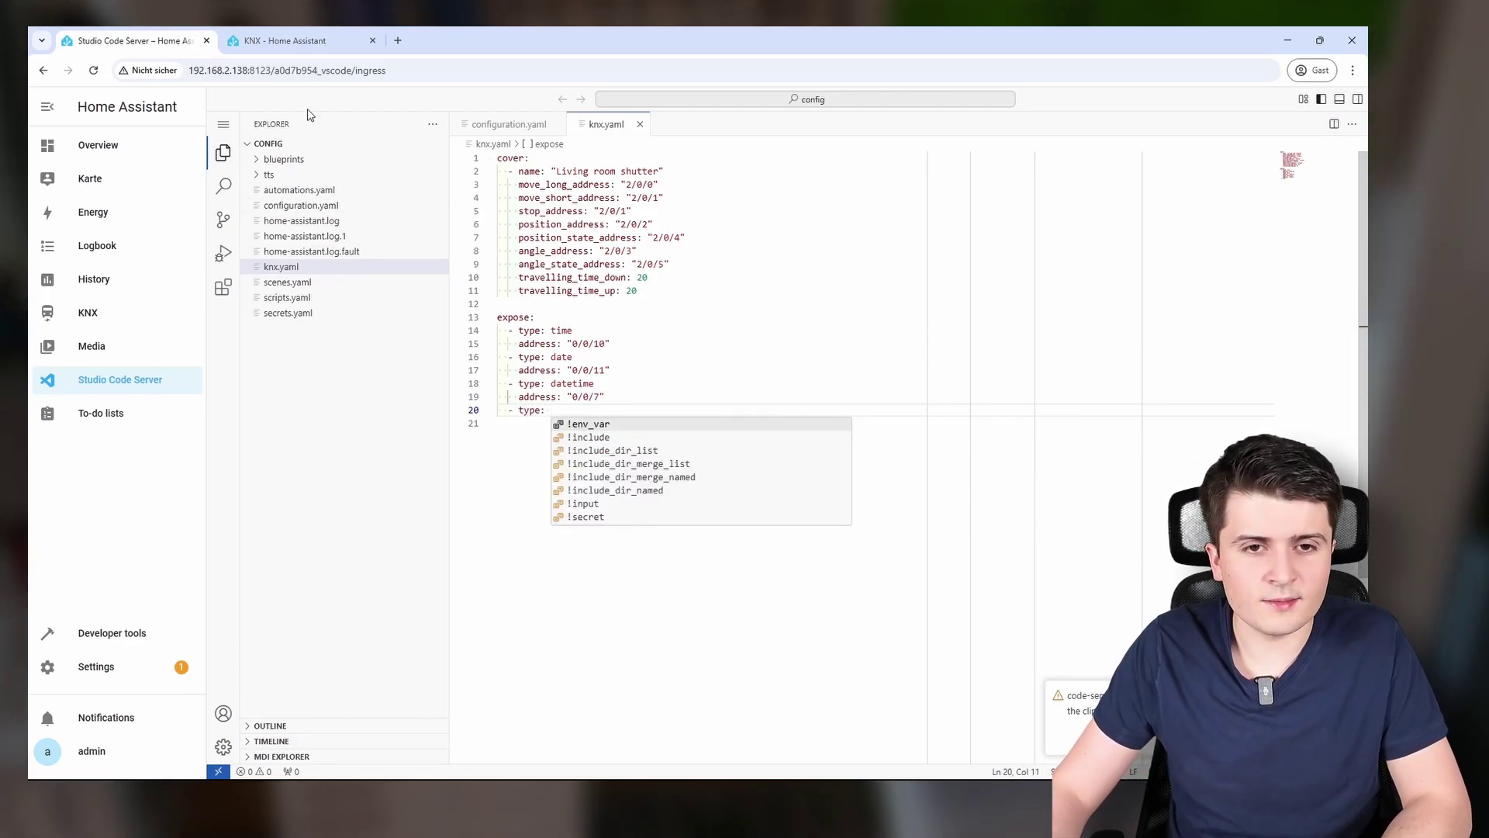
- Look up in the KNX documentation which values the expose "type" variable accepts, including binary, time, date and datetime
{"action": "left_click", "coordinate": [285, 45]}
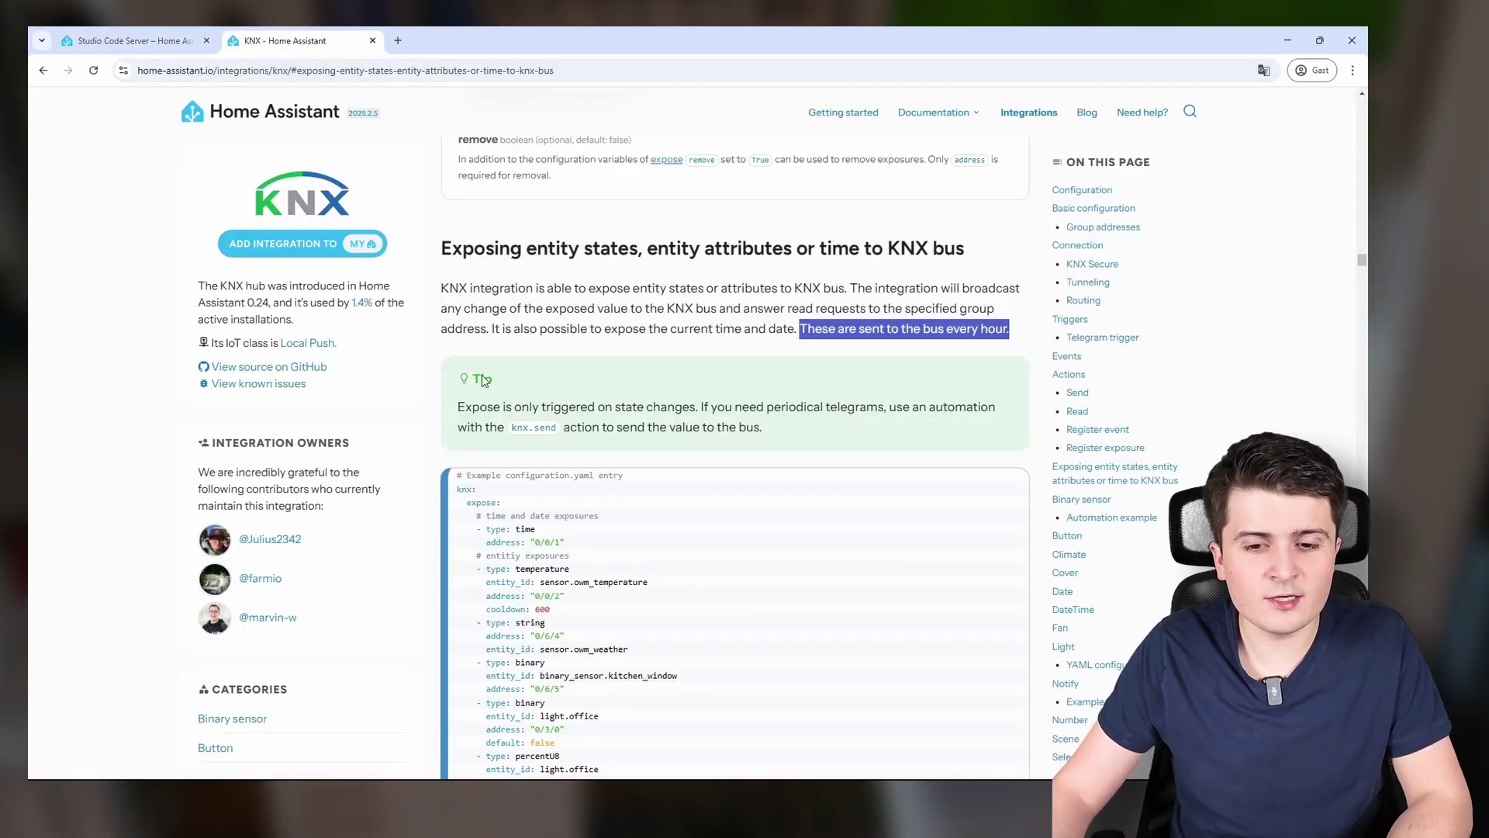
{"action": "scroll", "coordinate": [511, 351], "scroll_direction": "down", "scroll_amount": 3}
{"action": "scroll", "coordinate": [504, 379], "scroll_direction": "down", "scroll_amount": 5}
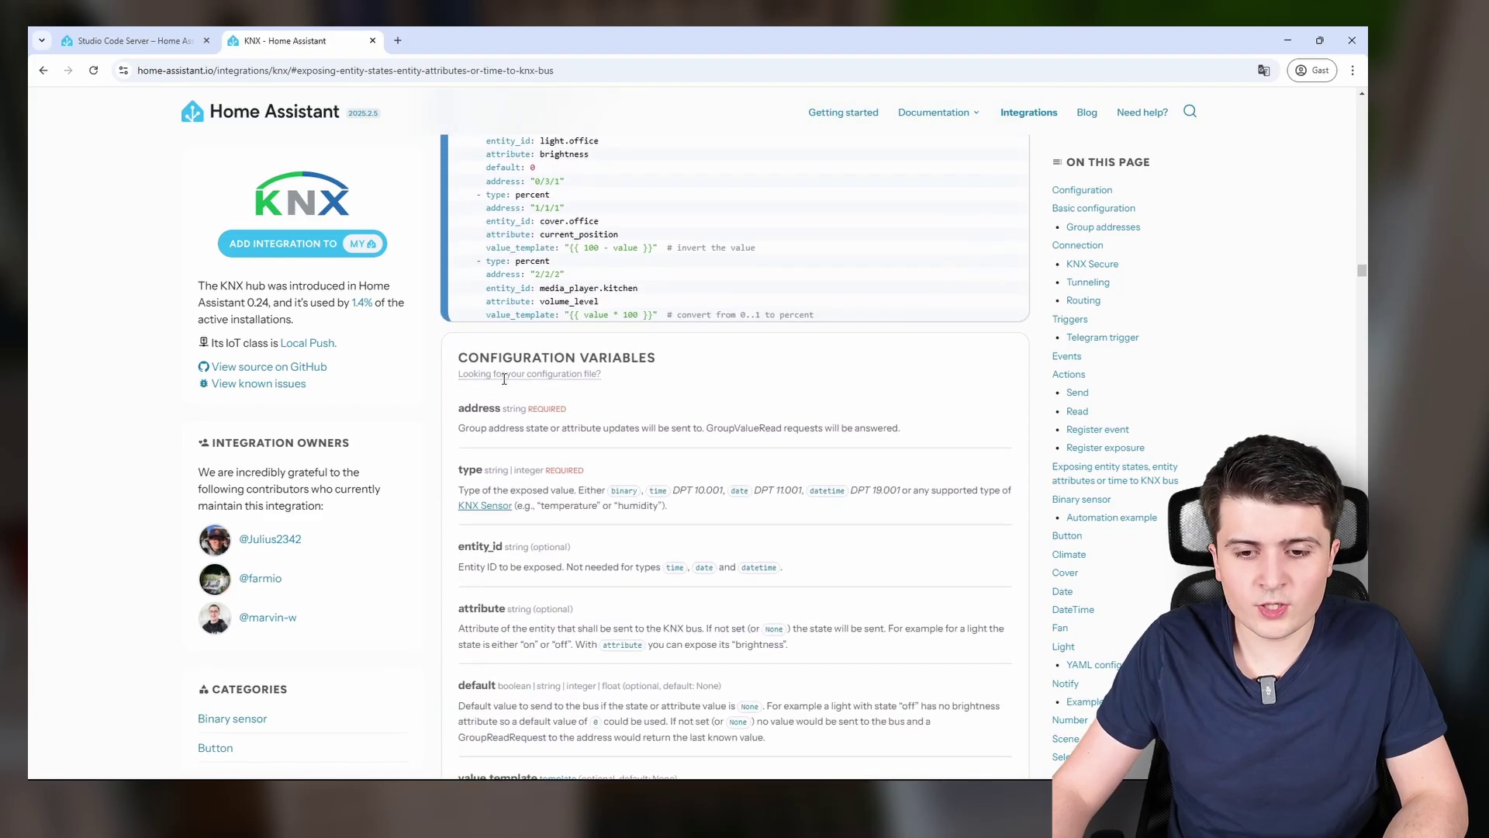
{"action": "left_click_drag", "start_coordinate": [466, 354], "coordinate": [580, 353]}
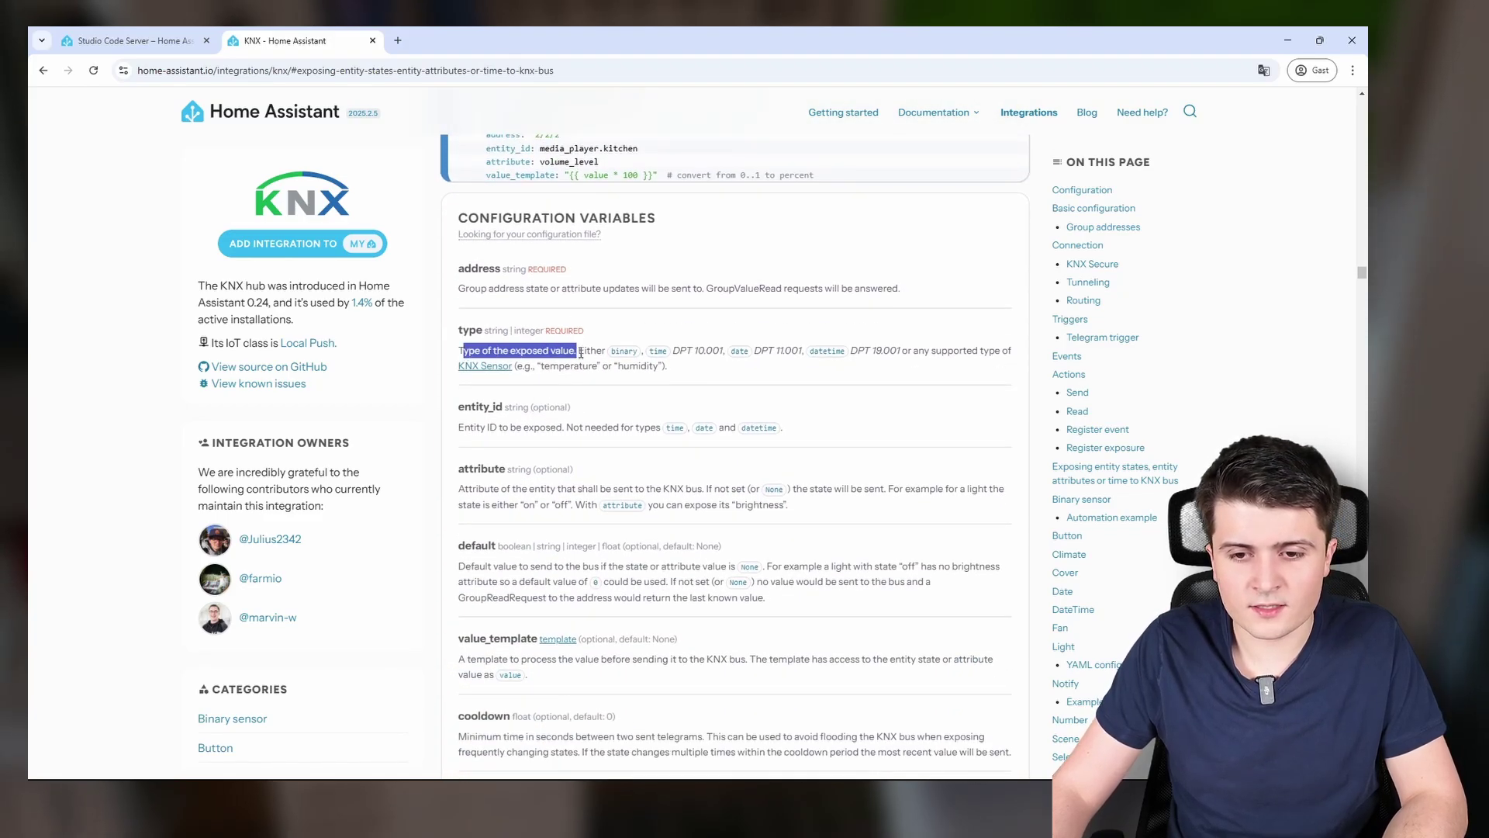
{"action": "double_click", "coordinate": [621, 352]}
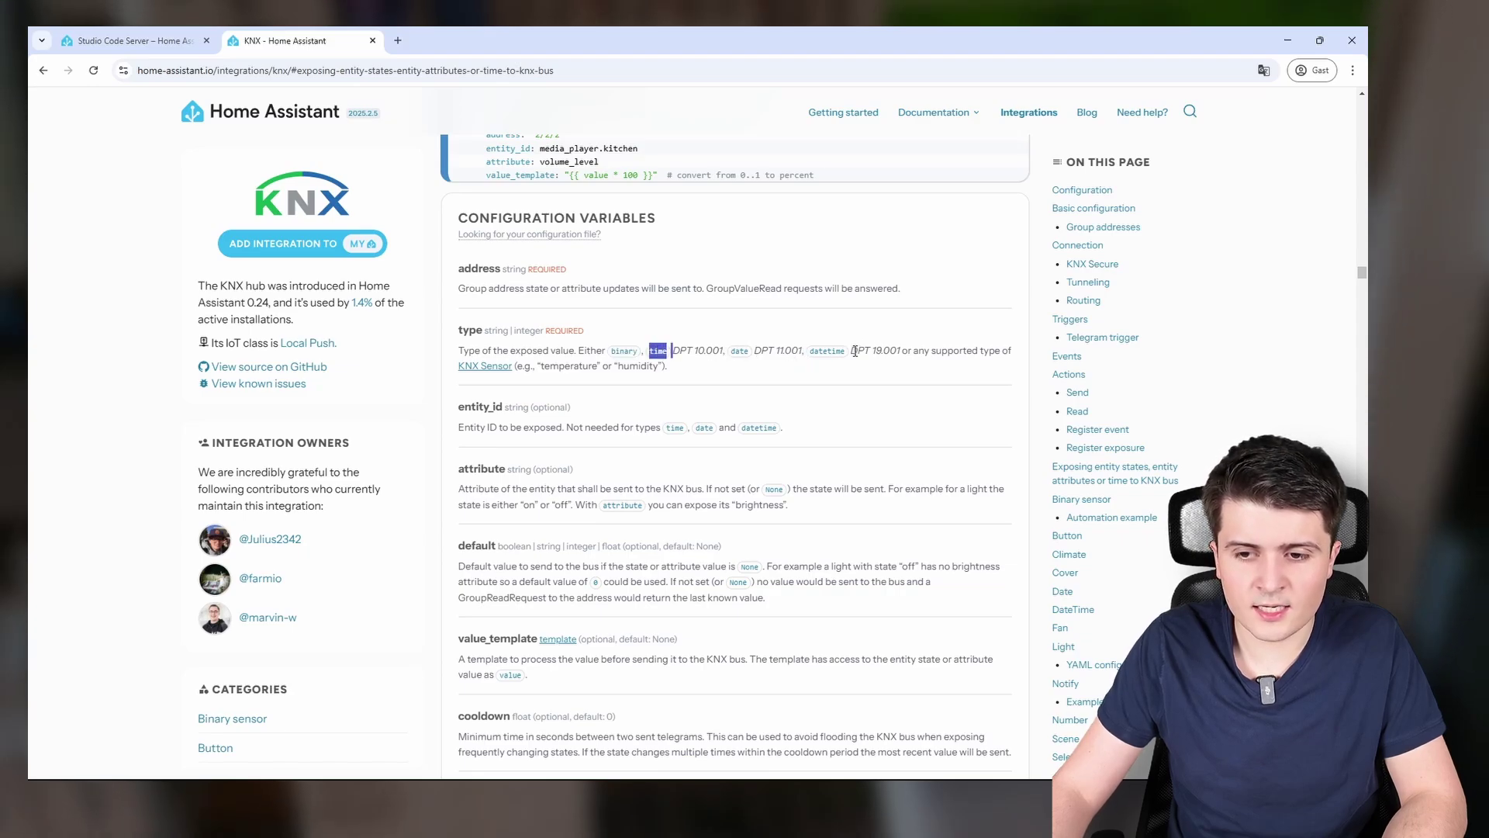
{"action": "left_click_drag", "start_coordinate": [853, 351], "coordinate": [679, 354]}
{"action": "double_click", "coordinate": [623, 351]}
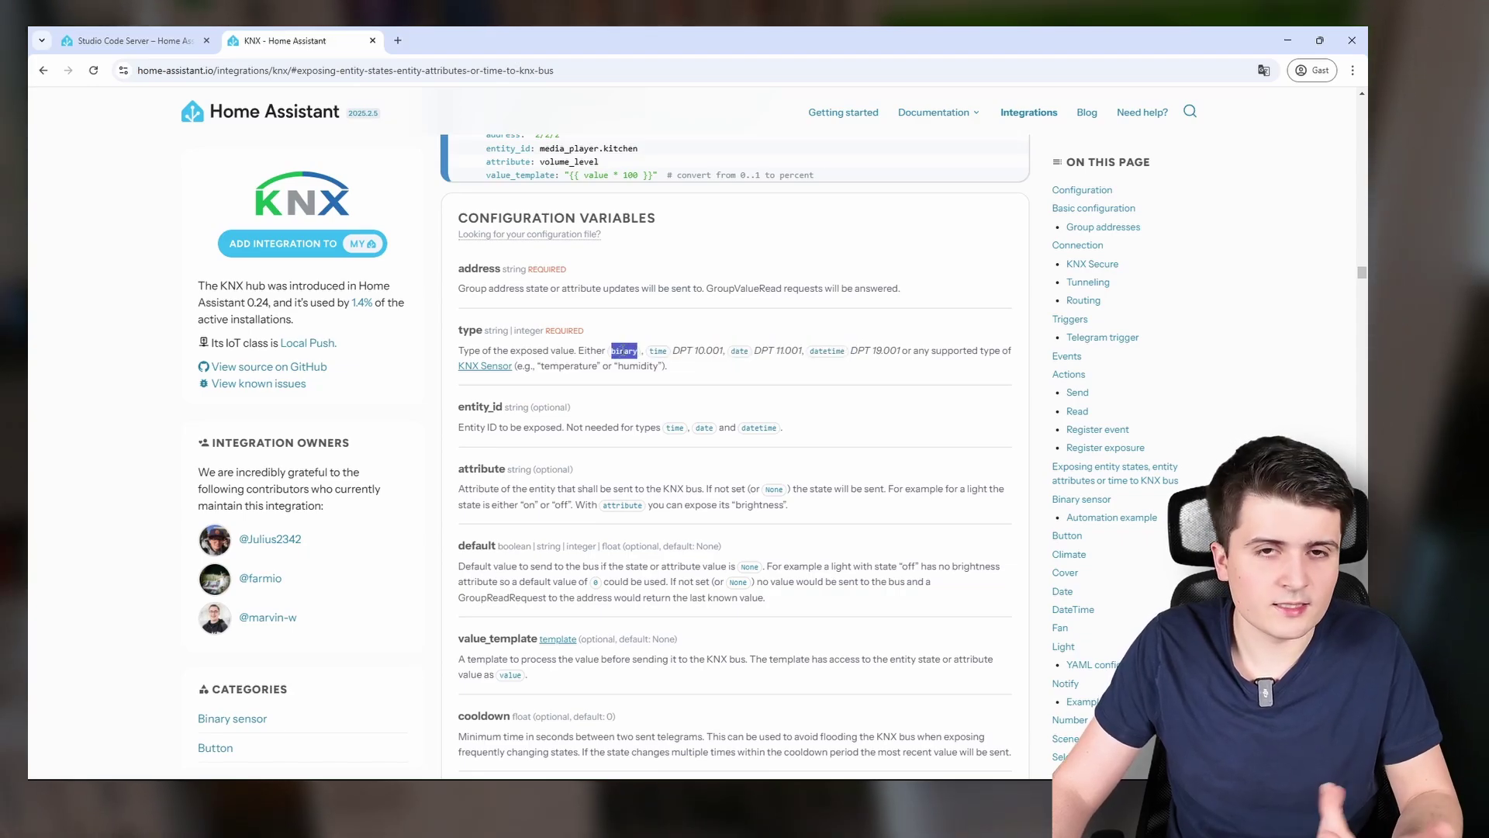
- Open the linked KNX Sensor section and examine the Value Types table for the supported type names and their DPTs
{"action": "left_click", "coordinate": [482, 374]}
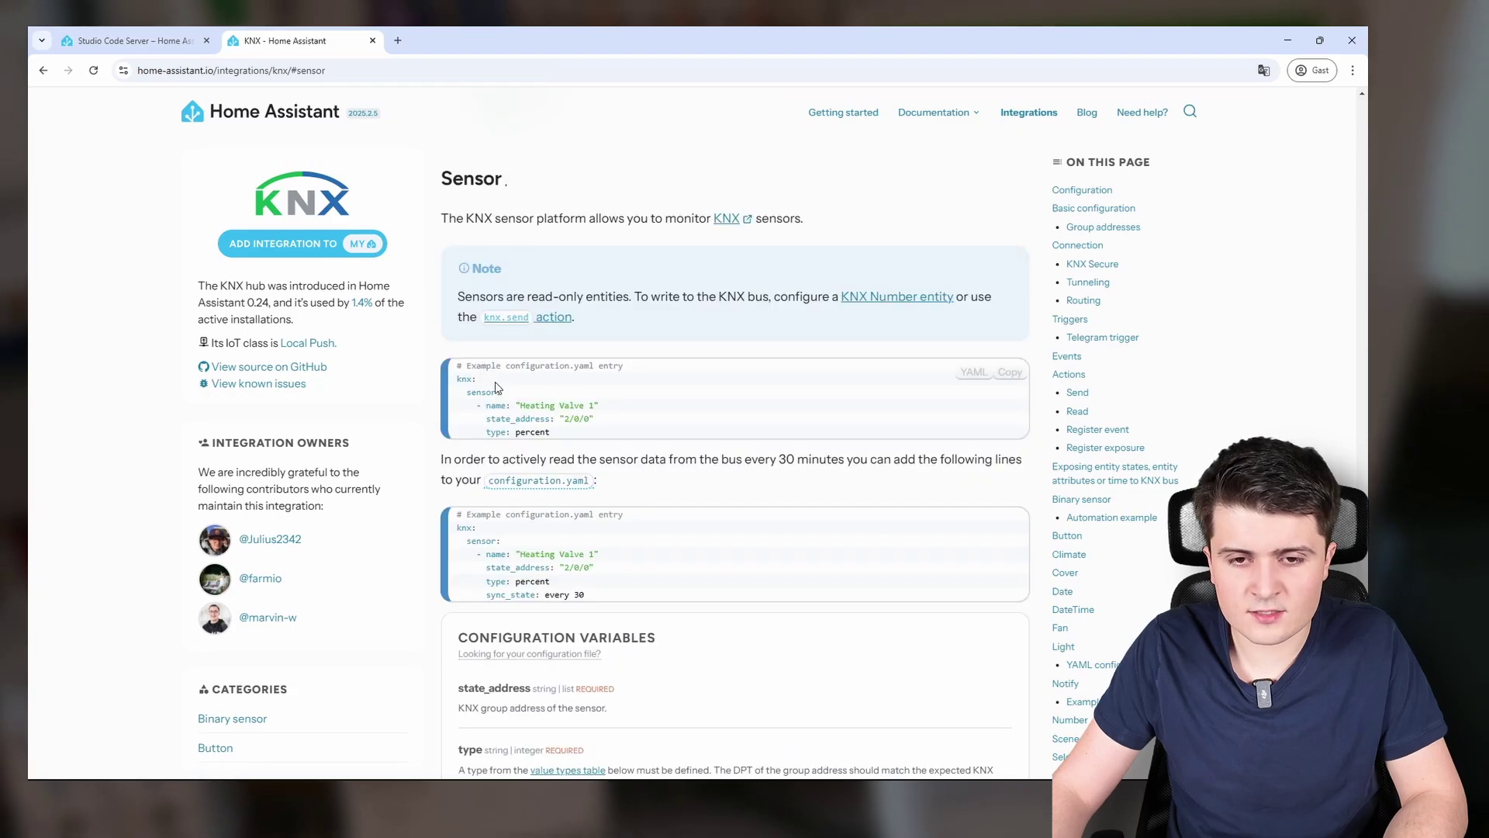
{"action": "scroll", "coordinate": [508, 358], "scroll_direction": "down", "scroll_amount": 5}
{"action": "scroll", "coordinate": [508, 358], "scroll_direction": "down", "scroll_amount": 10}
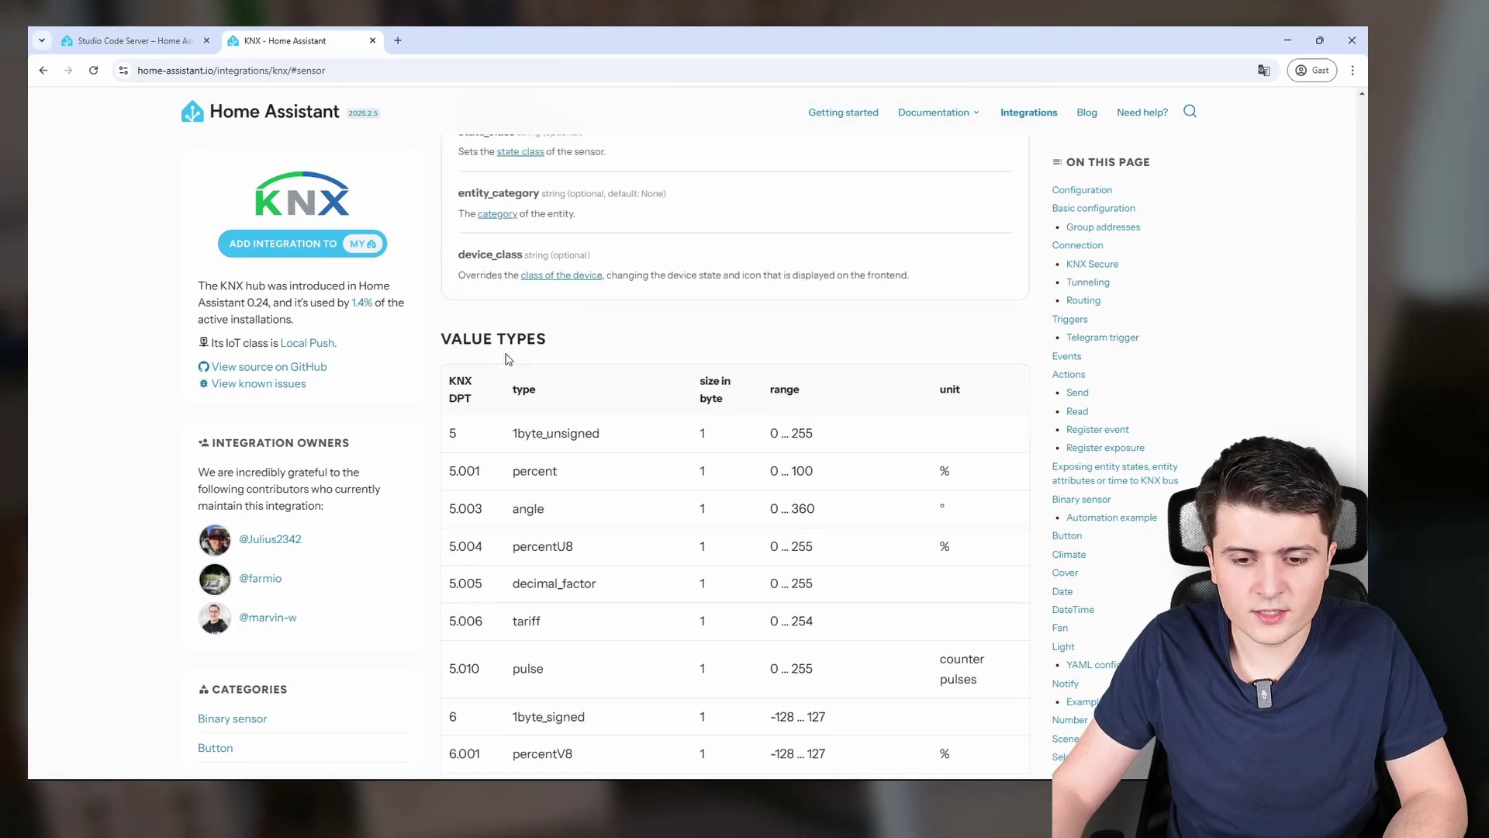
{"action": "scroll", "coordinate": [508, 258], "scroll_direction": "down", "scroll_amount": 7}
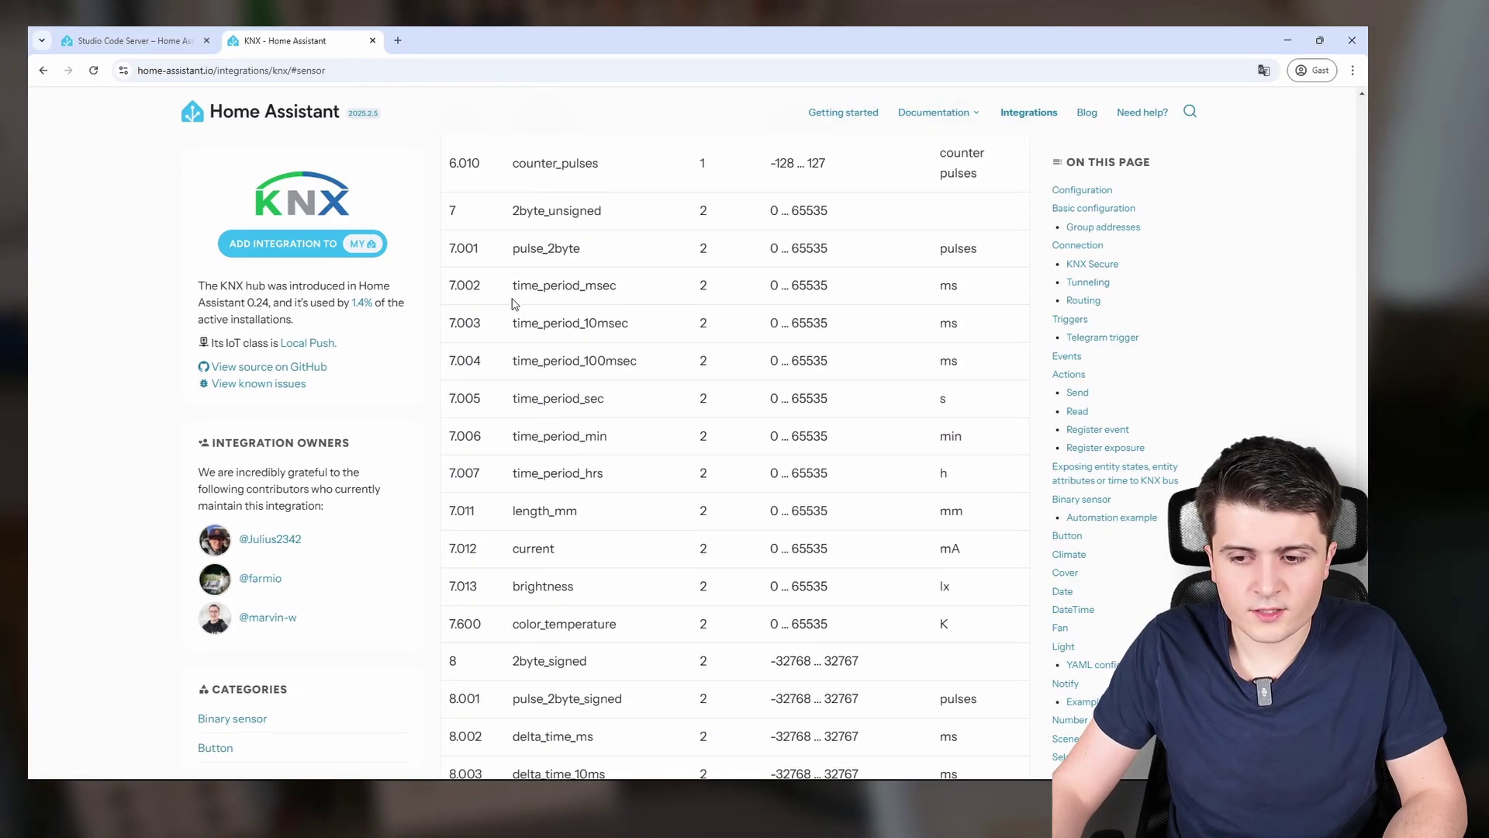
{"action": "scroll", "coordinate": [512, 301], "scroll_direction": "down", "scroll_amount": 1}
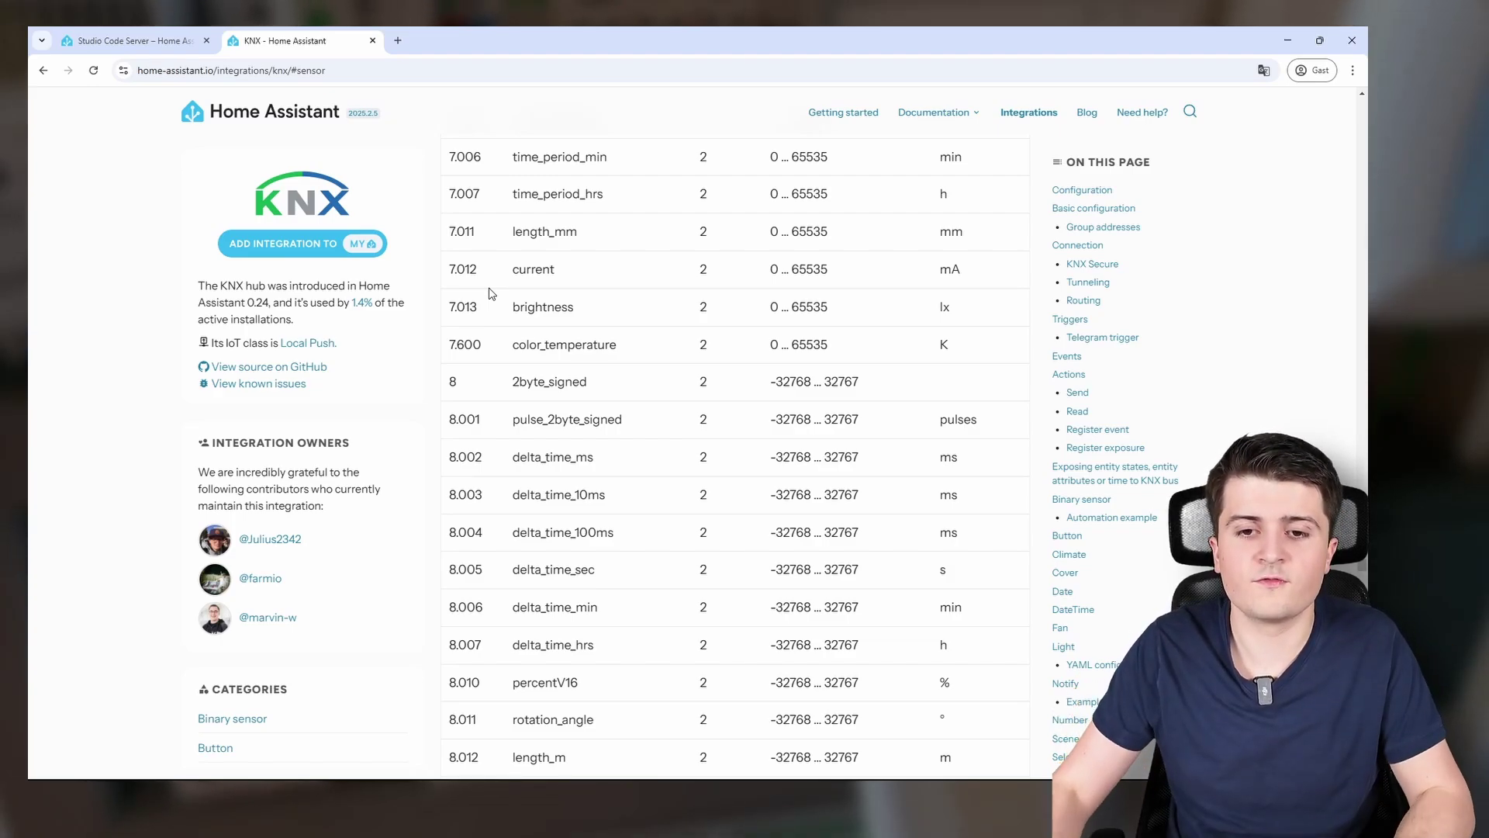
{"action": "scroll", "coordinate": [519, 264], "scroll_direction": "up", "scroll_amount": 10}
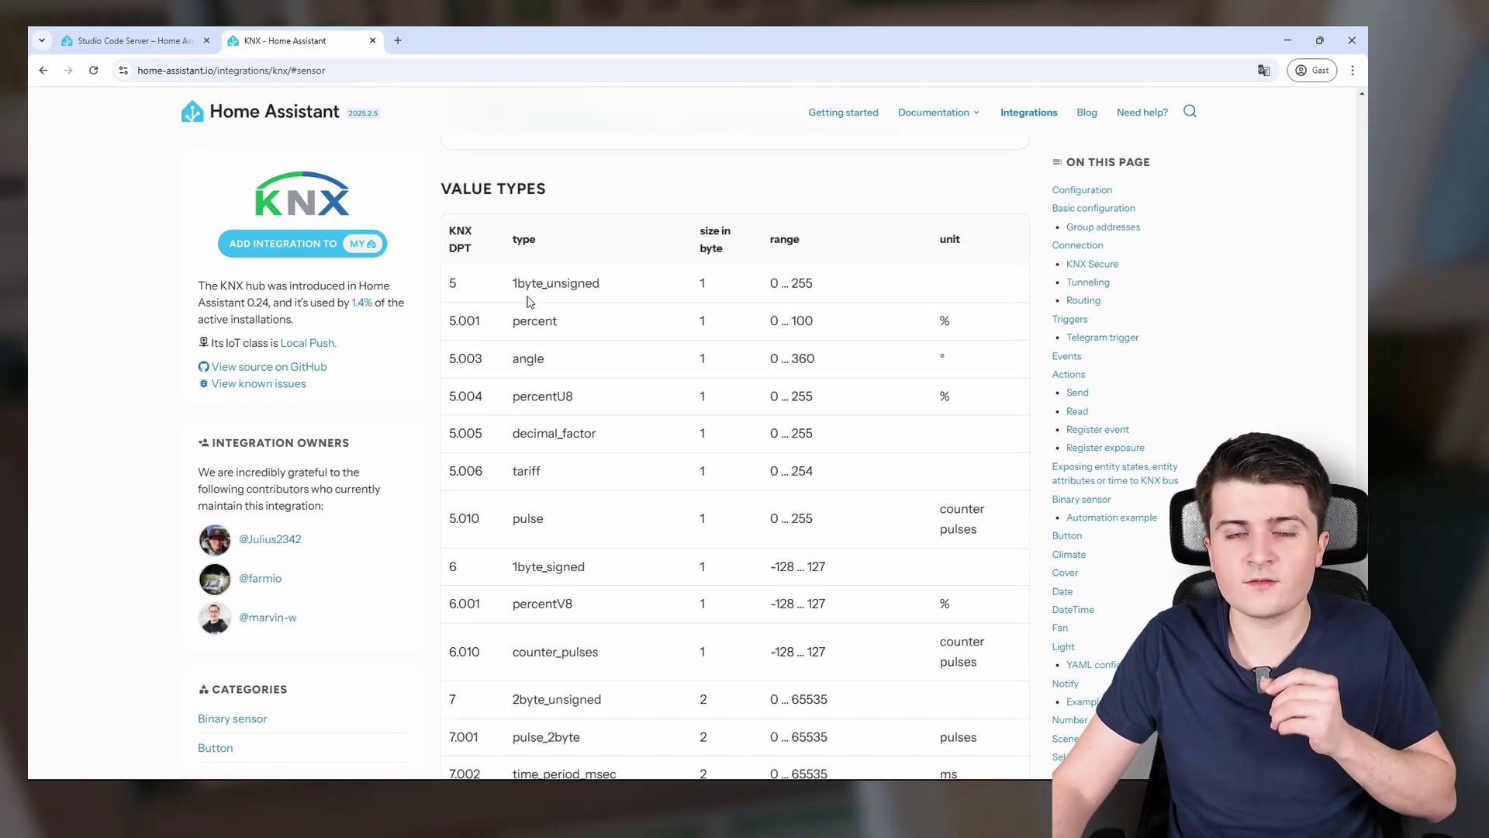
- Set the fourth exposure's type to binary in knx.yaml, add an address key, and look up the living room window status address in ETS6
{"action": "left_click", "coordinate": [128, 40]}
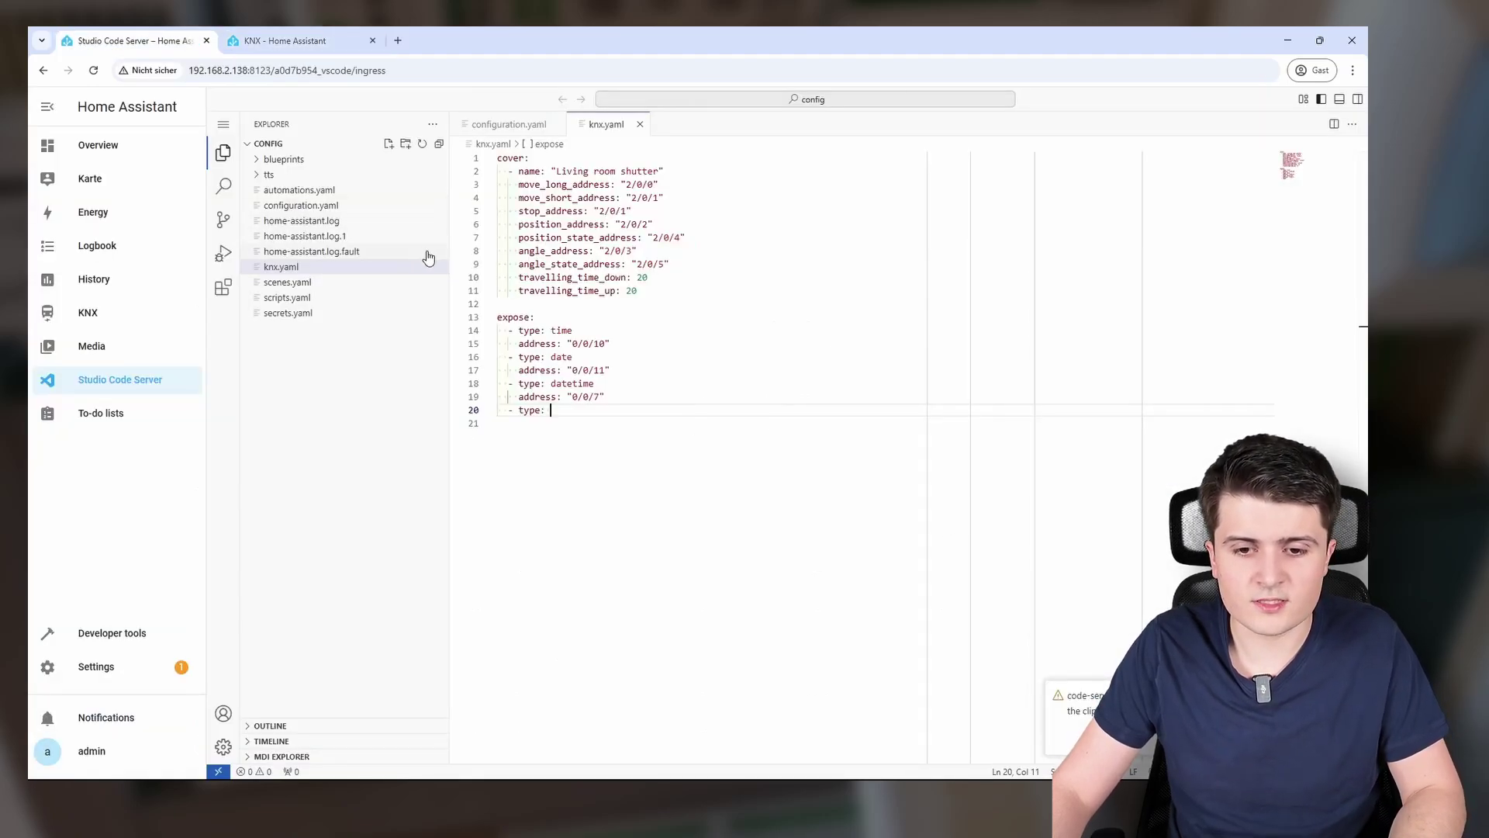
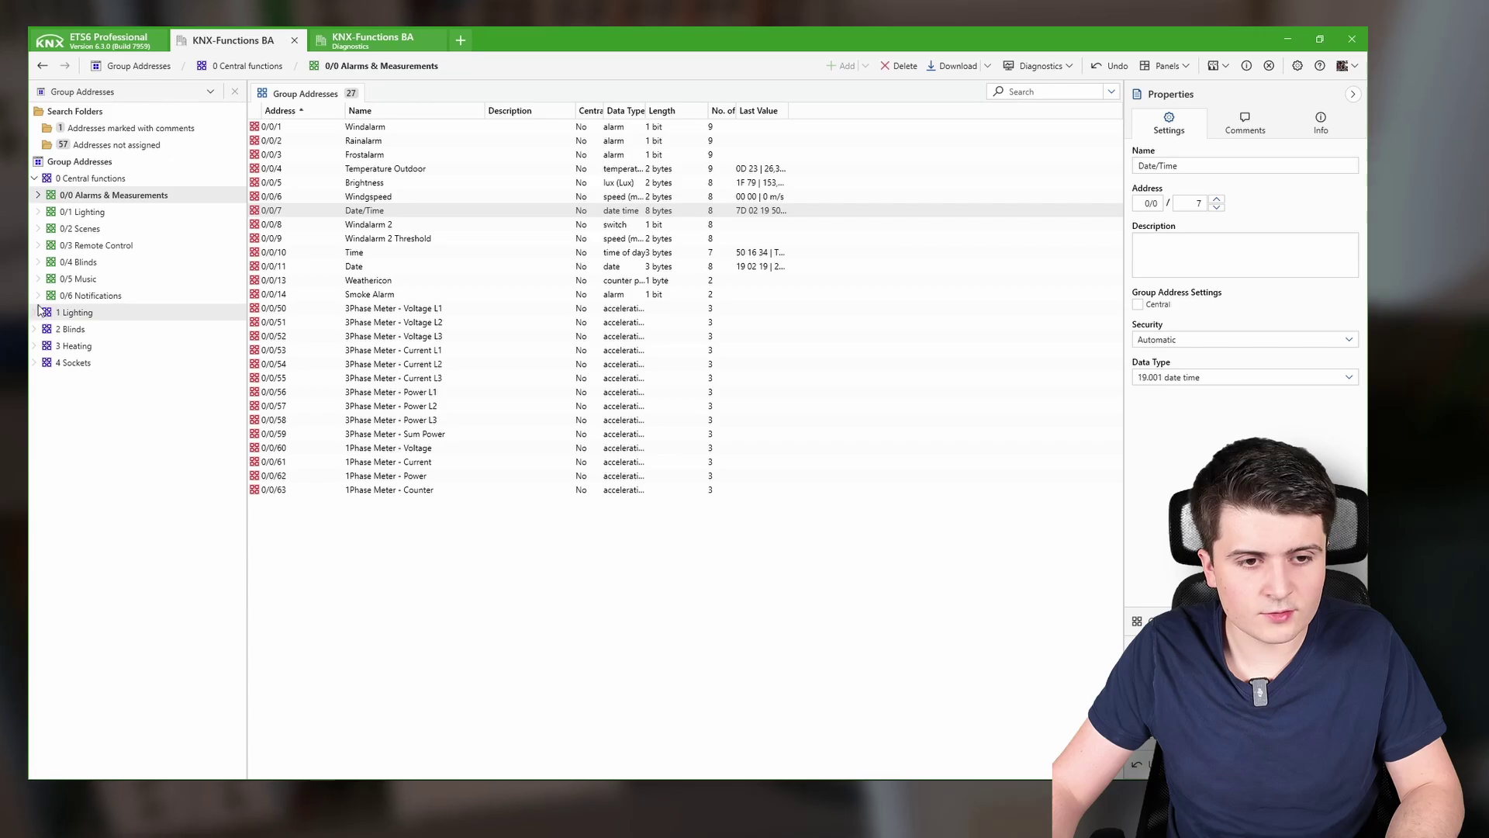
{"action": "left_click", "coordinate": [41, 298]}
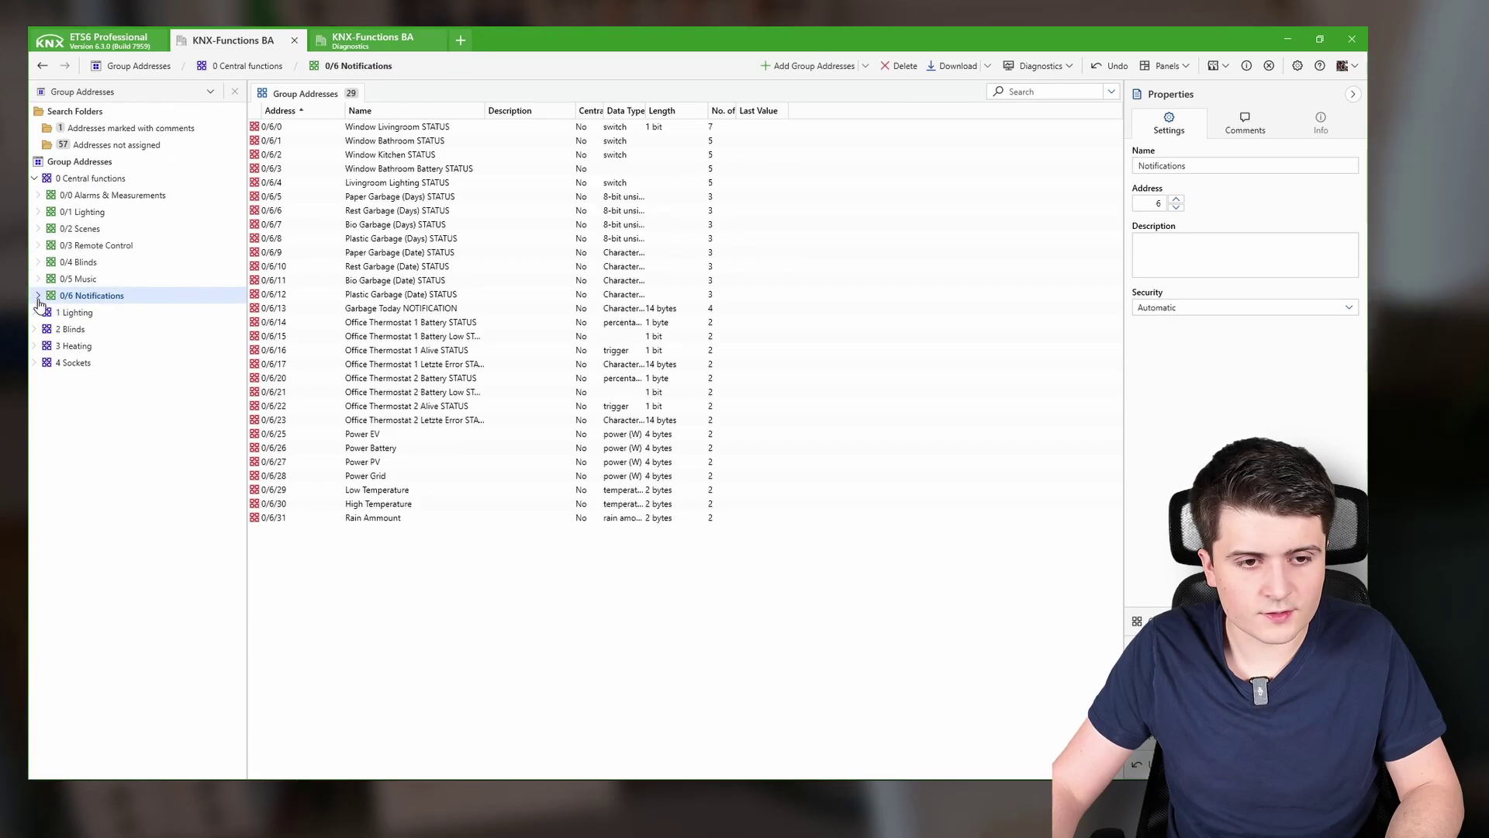
{"action": "left_click", "coordinate": [37, 298]}
{"action": "left_click", "coordinate": [101, 317]}
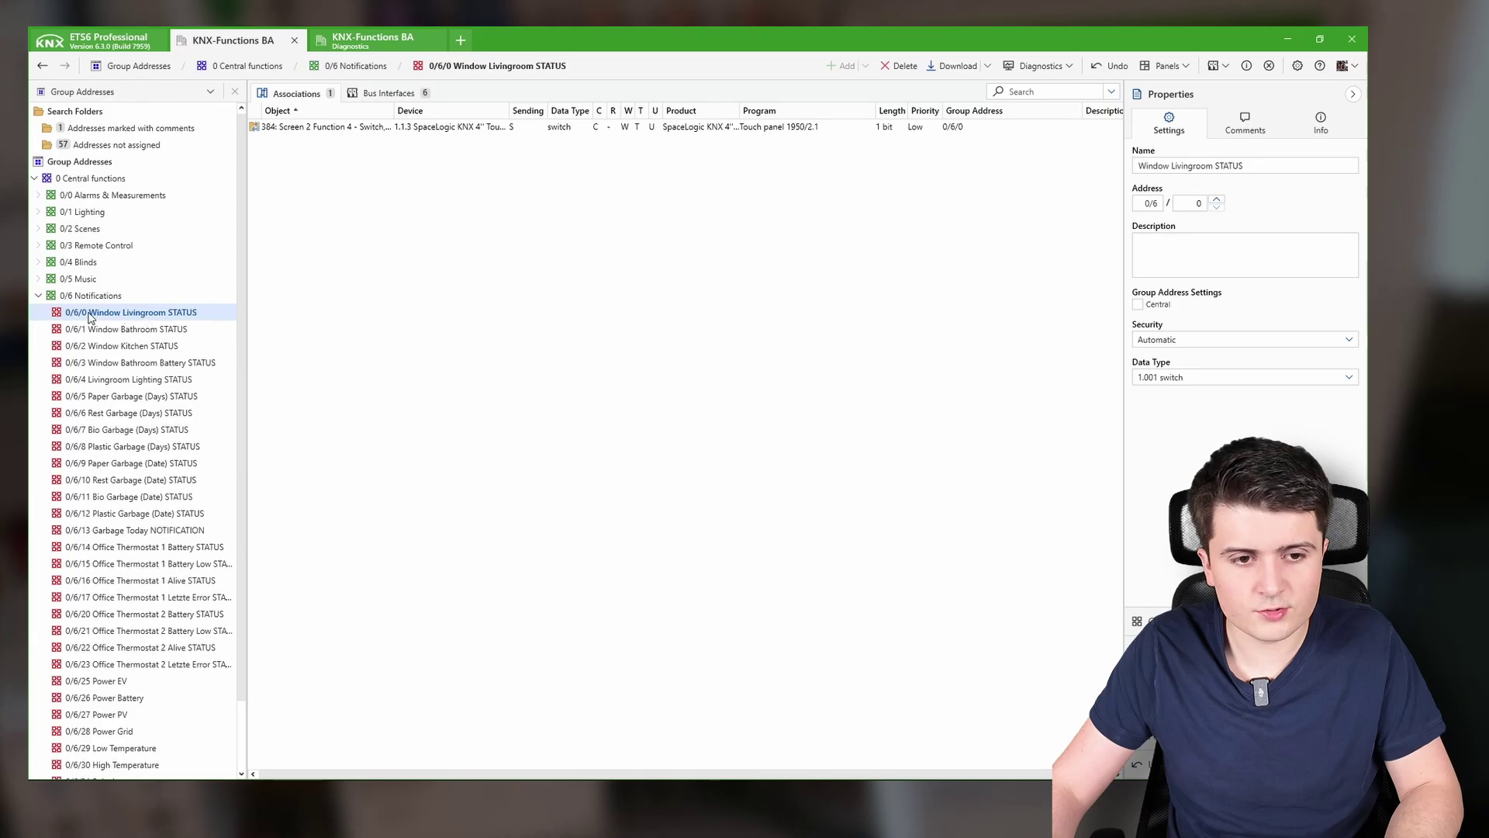
{"action": "left_click", "coordinate": [1287, 39]}
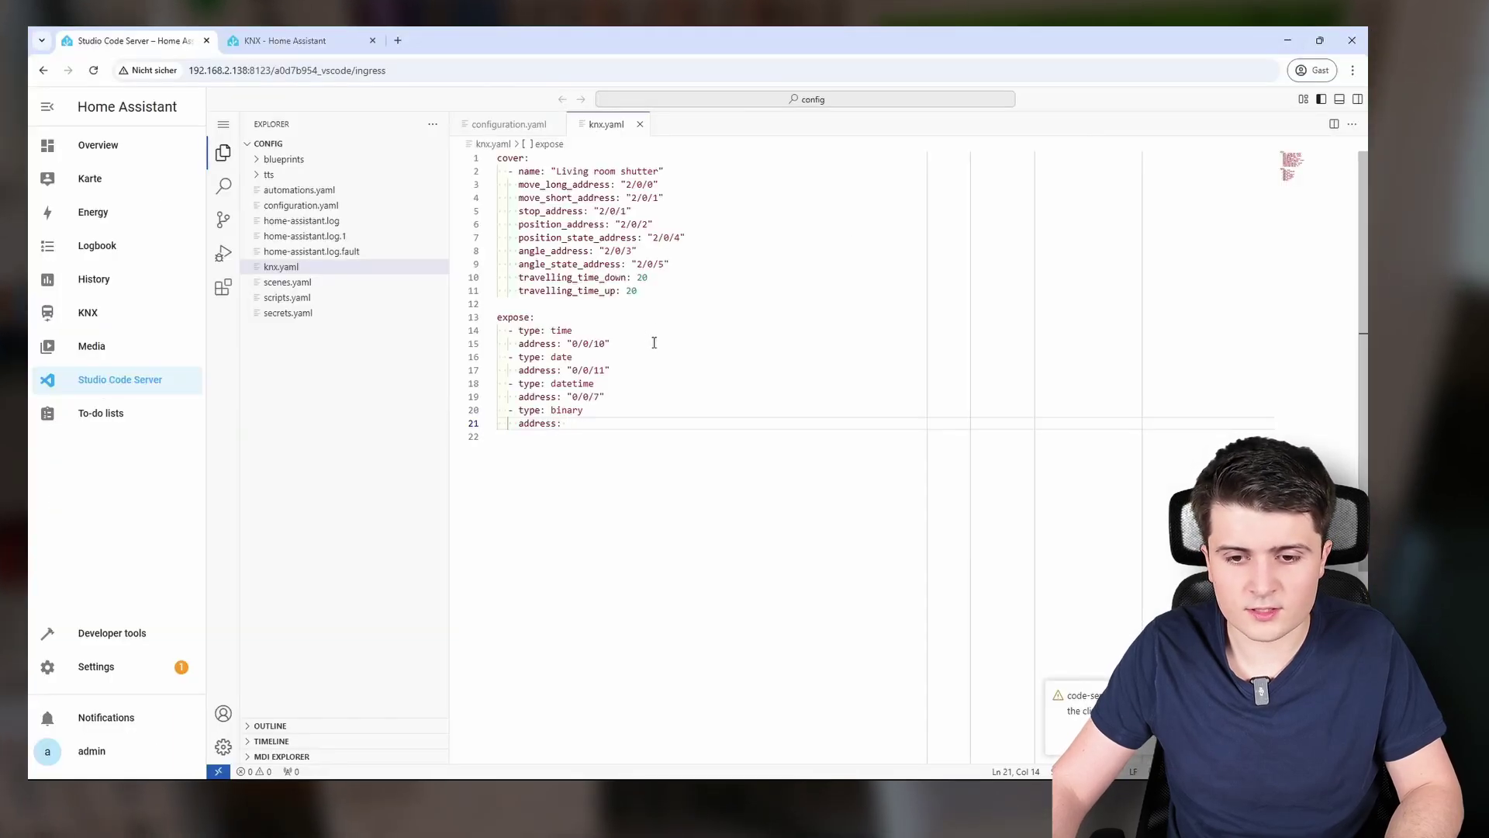
- Enter "0/6/0" as the binary exposure's address in knx.yaml and add an entity_id key on the line below
{"action": "key", "text": "BackSpace"}
{"action": "type", "text": "0/"}
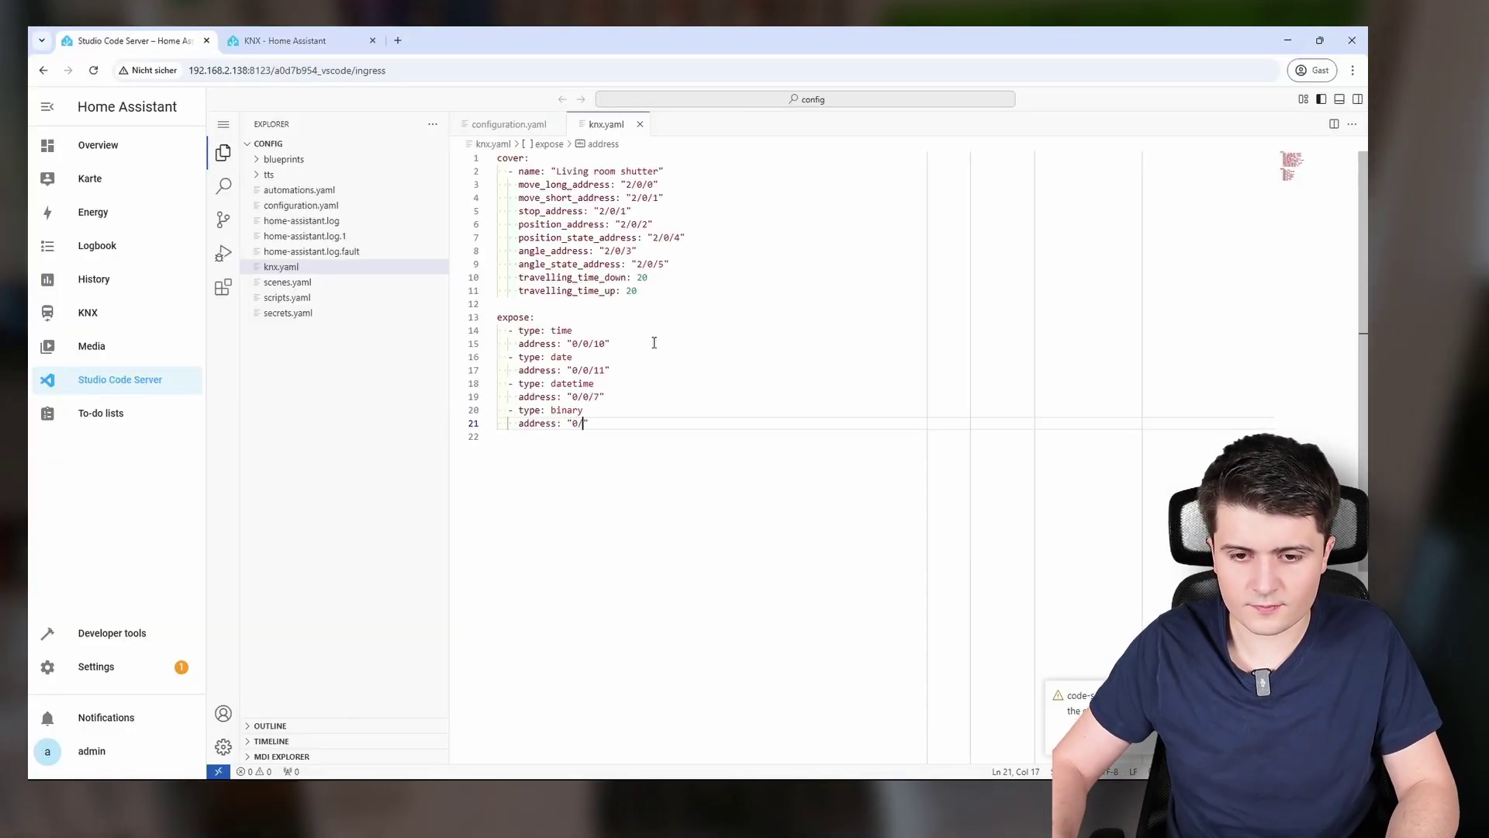
{"action": "type", "text": "6/0"}
{"action": "key", "text": "End"}
{"action": "key", "text": "Return"}
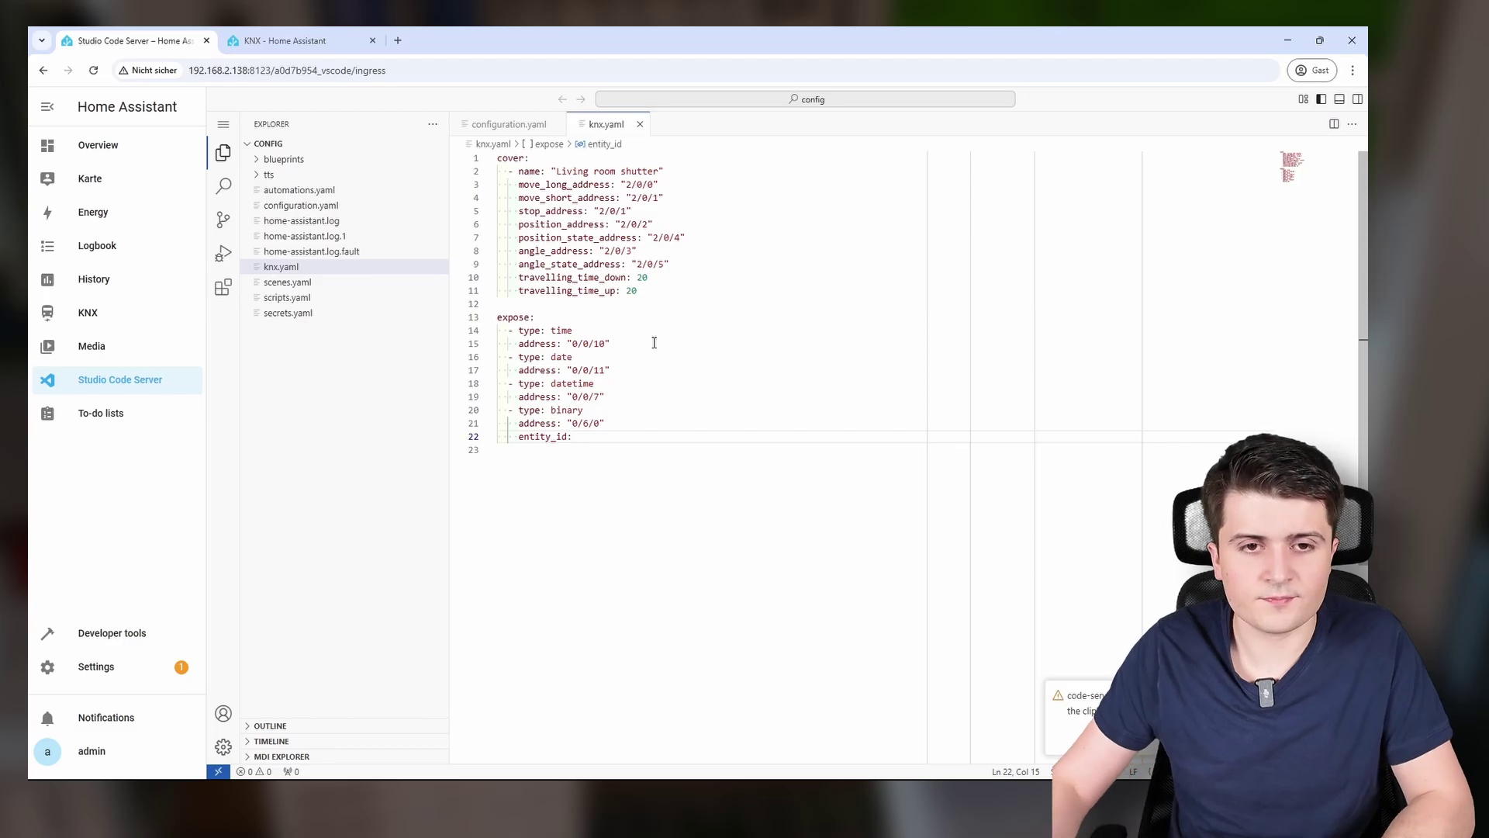
- Examine the KNX documentation's expose example for how entity_id and the brightness attribute are specified in entity exposures
{"action": "left_click", "coordinate": [295, 43]}
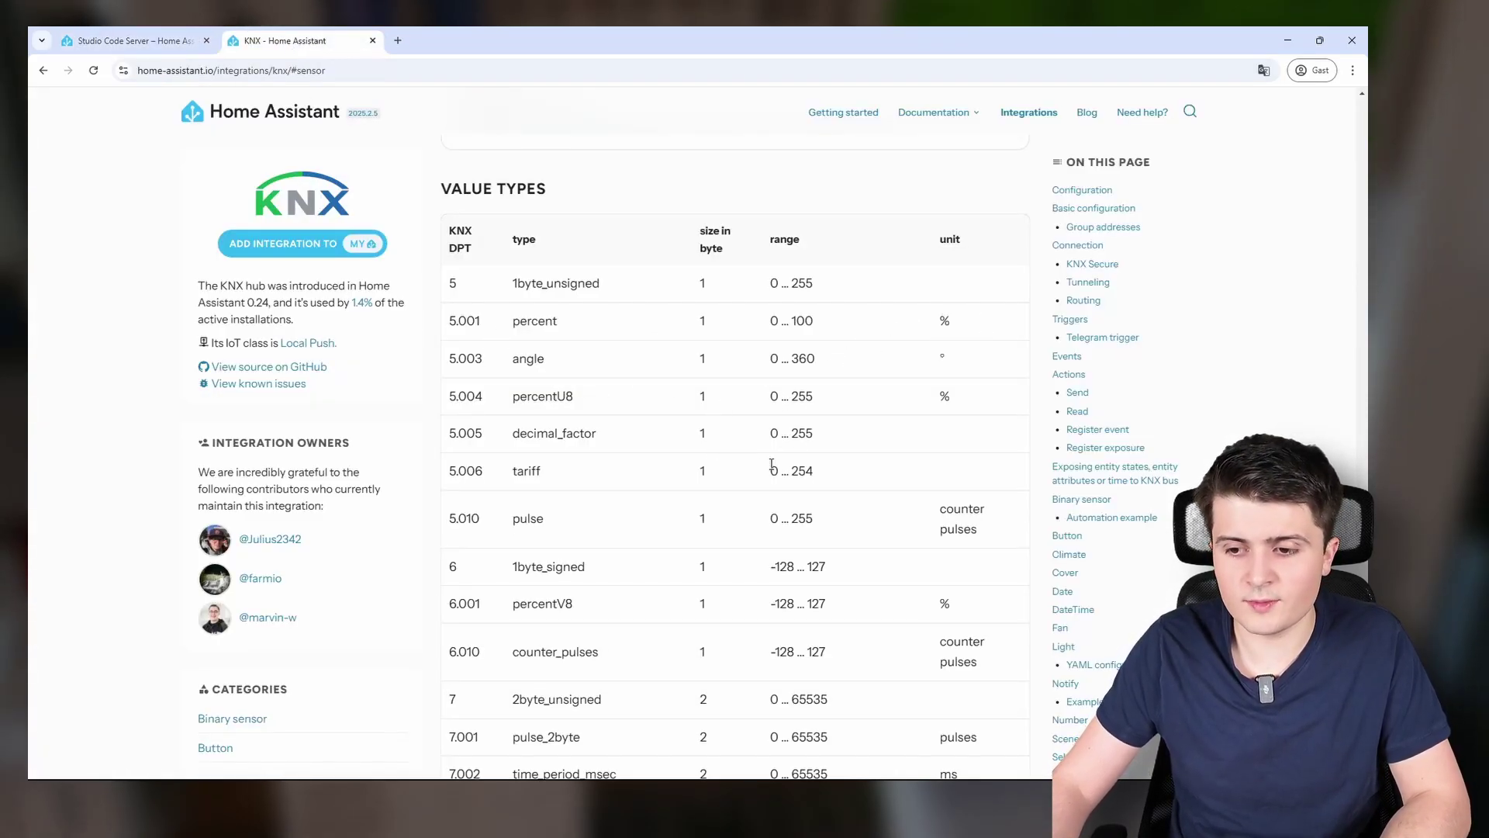
{"action": "left_click", "coordinate": [1074, 470]}
{"action": "scroll", "coordinate": [794, 438], "scroll_direction": "down", "scroll_amount": 2}
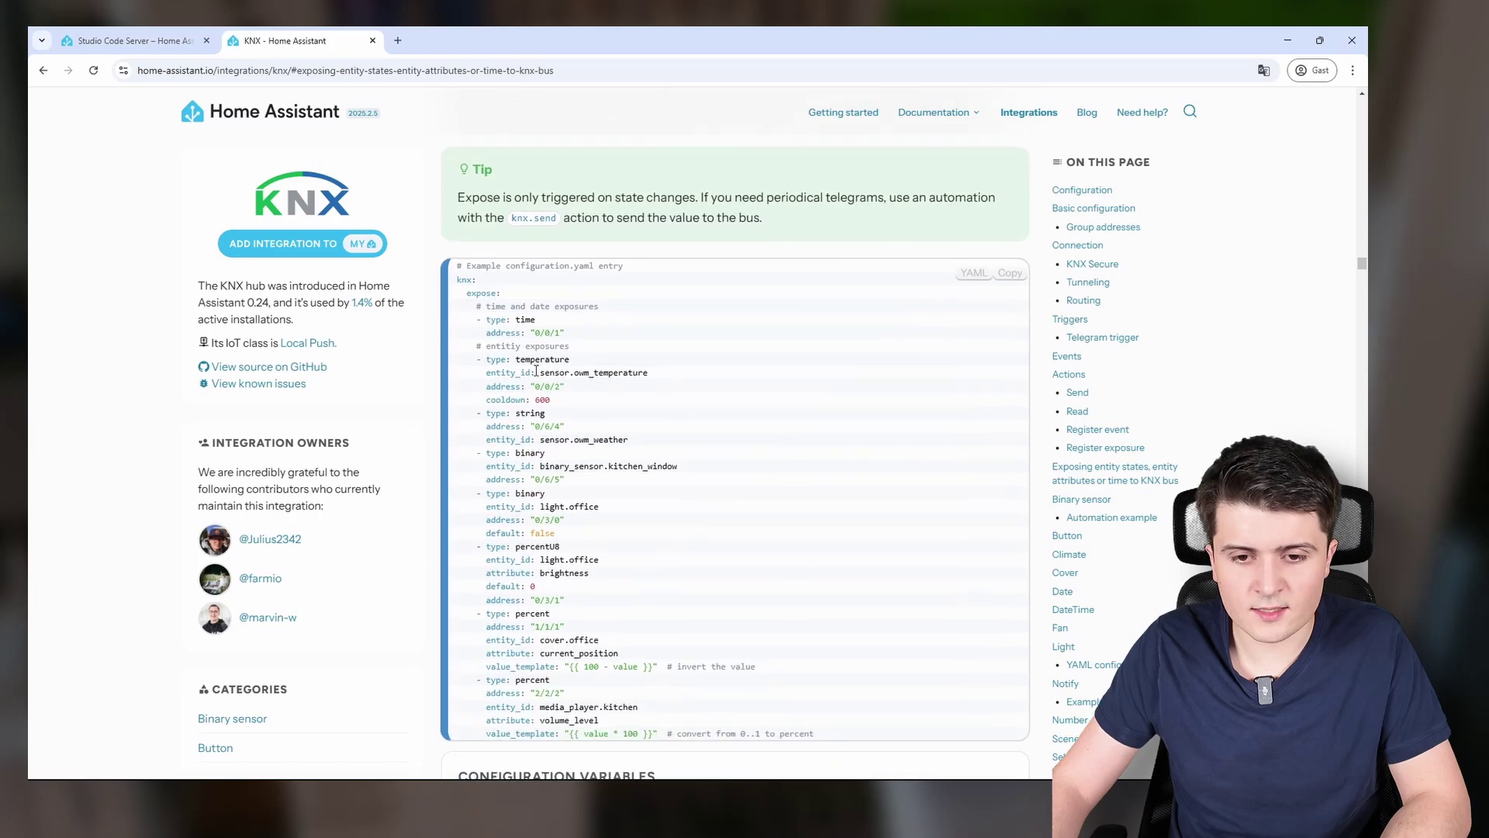
{"action": "left_click_drag", "start_coordinate": [481, 374], "coordinate": [654, 380]}
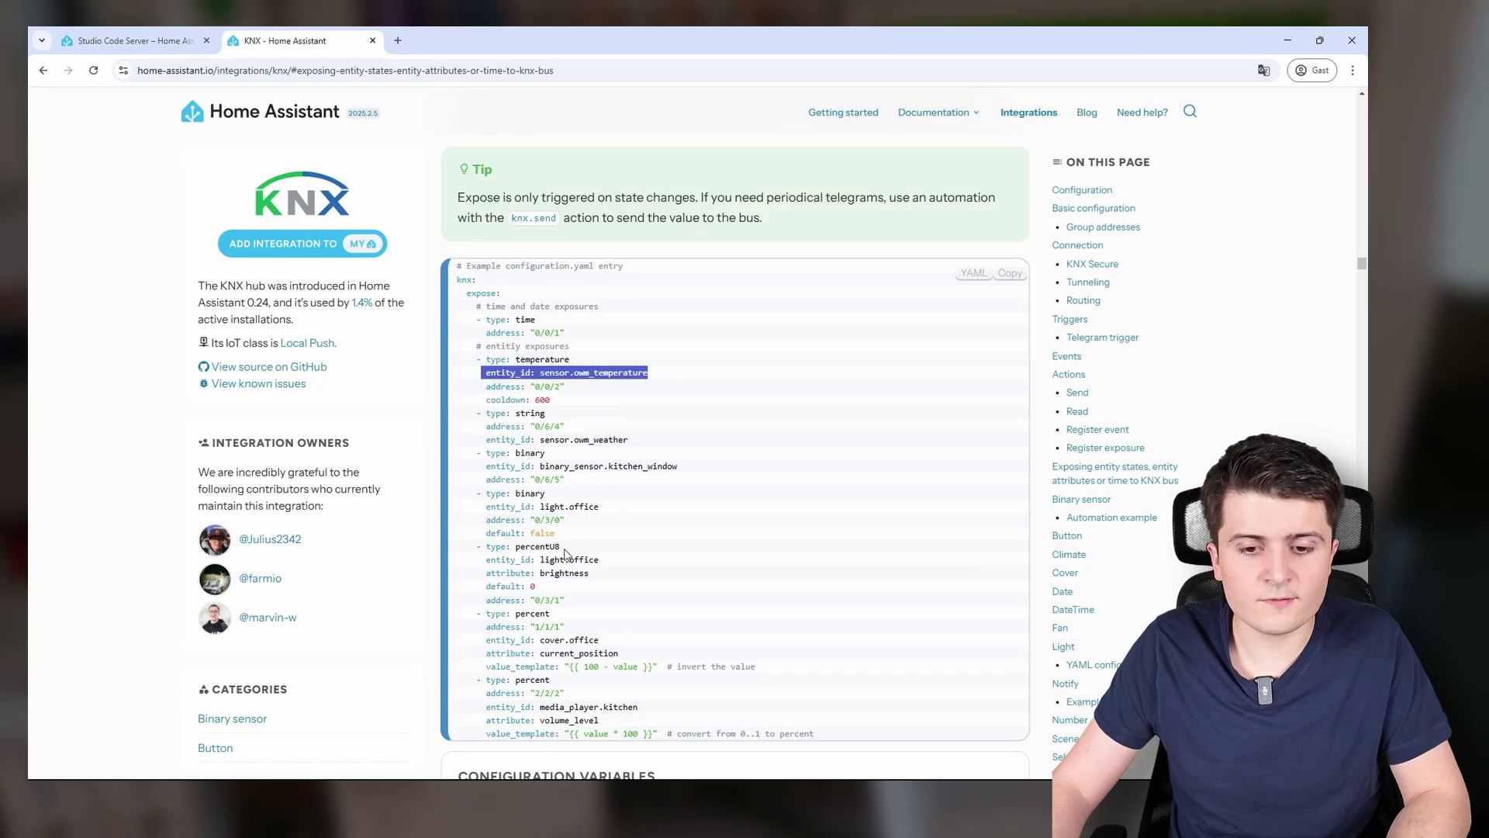
{"action": "mouse_move", "coordinate": [597, 580]}
{"action": "left_mouse_down"}
{"action": "mouse_move", "coordinate": [486, 560]}
{"action": "mouse_move", "coordinate": [599, 560]}
{"action": "left_mouse_up"}
{"action": "left_click_drag", "start_coordinate": [486, 573], "coordinate": [590, 573]}
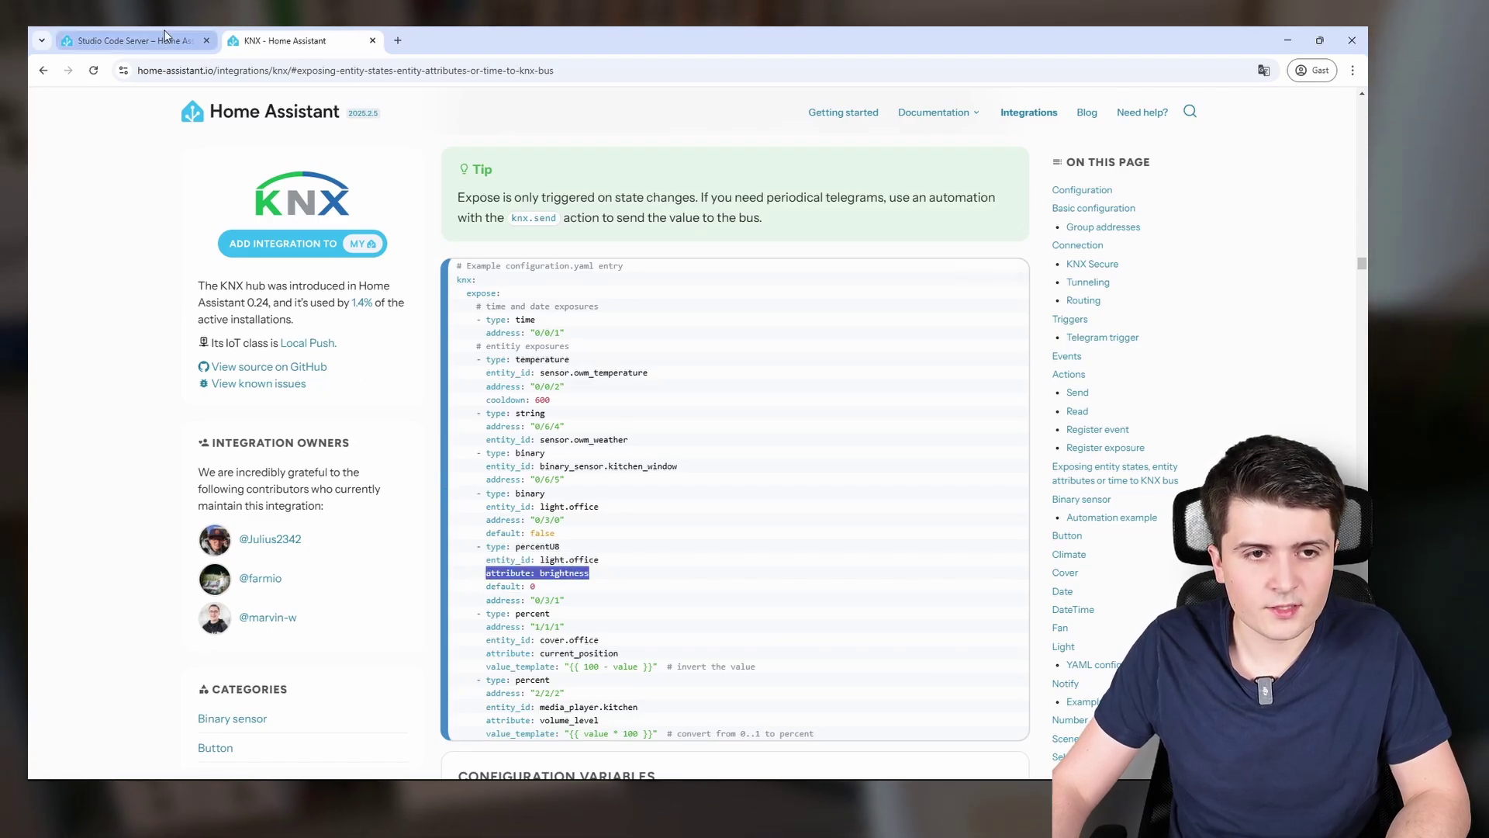
- Set the binary exposure's entity_id to binary_sensor.ewelink_ds01_opening in knx.yaml
{"action": "left_click", "coordinate": [124, 40]}
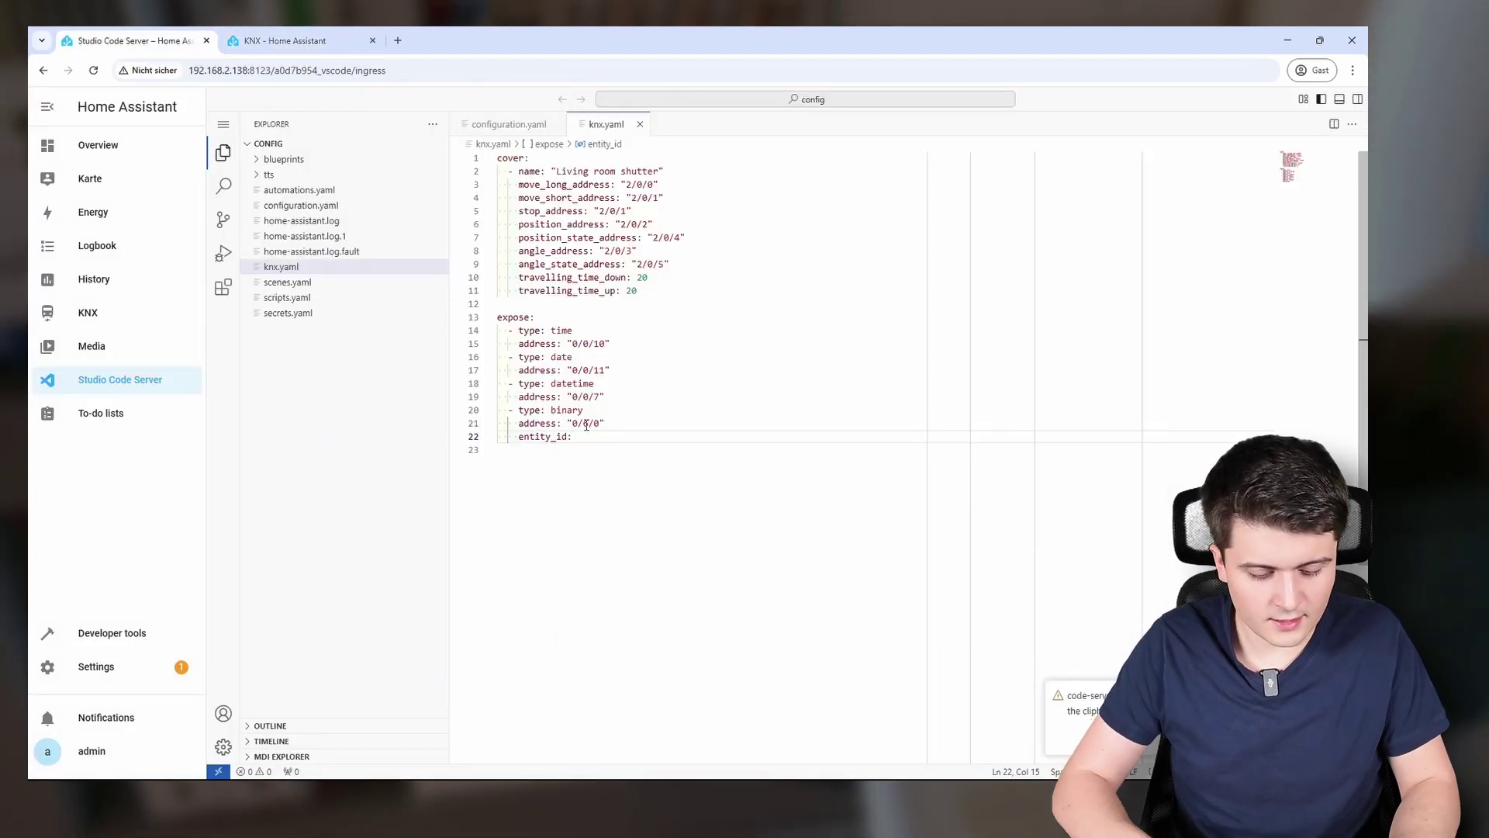
{"action": "type", "text": "bin"}
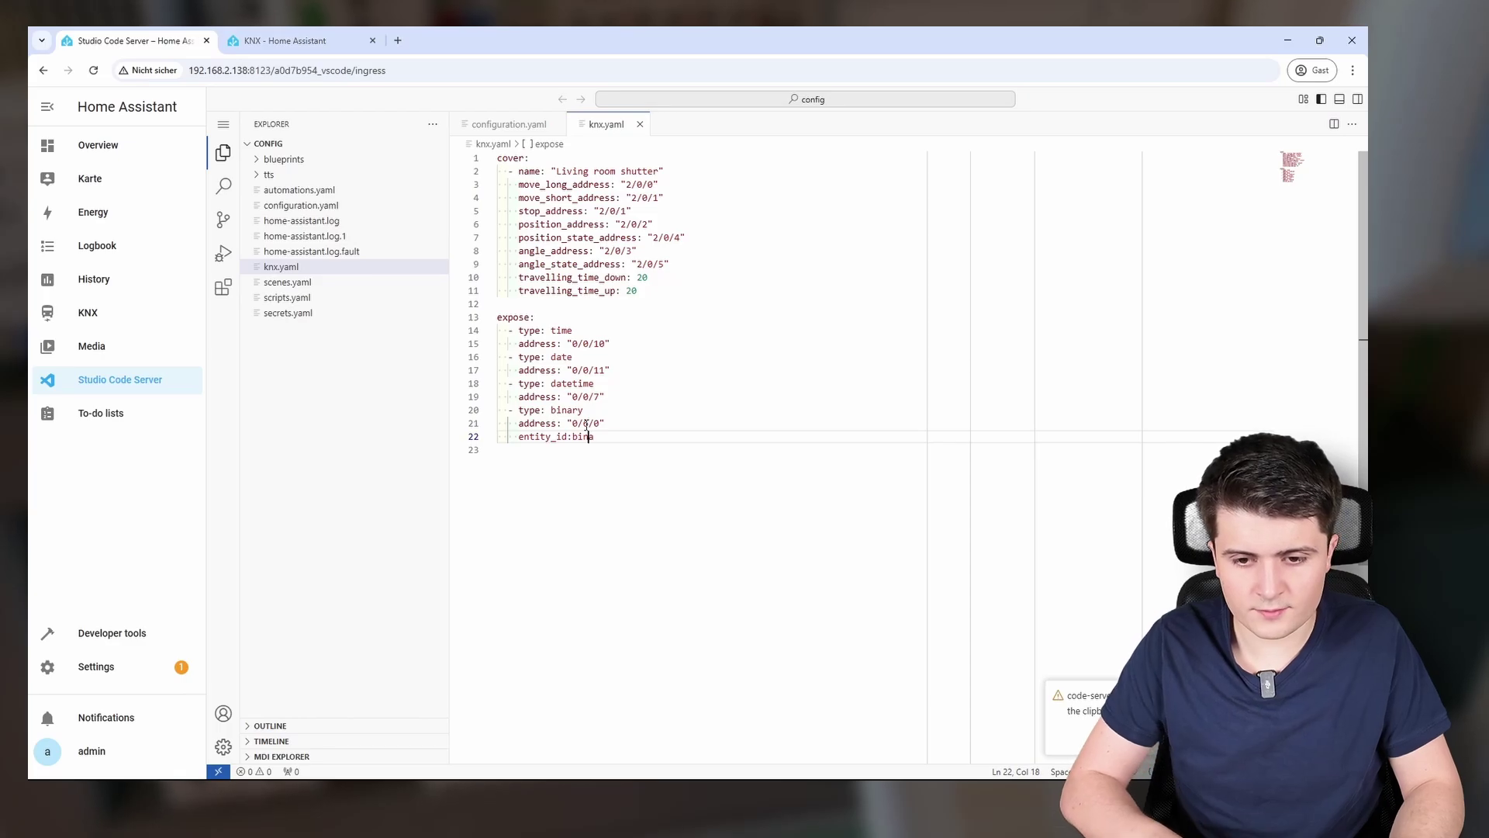
{"action": "key", "text": "BackSpace"}
{"action": "key", "text": "BackSpace"}
{"action": "key", "text": "BackSpace"}
{"action": "type", "text": "bina"}
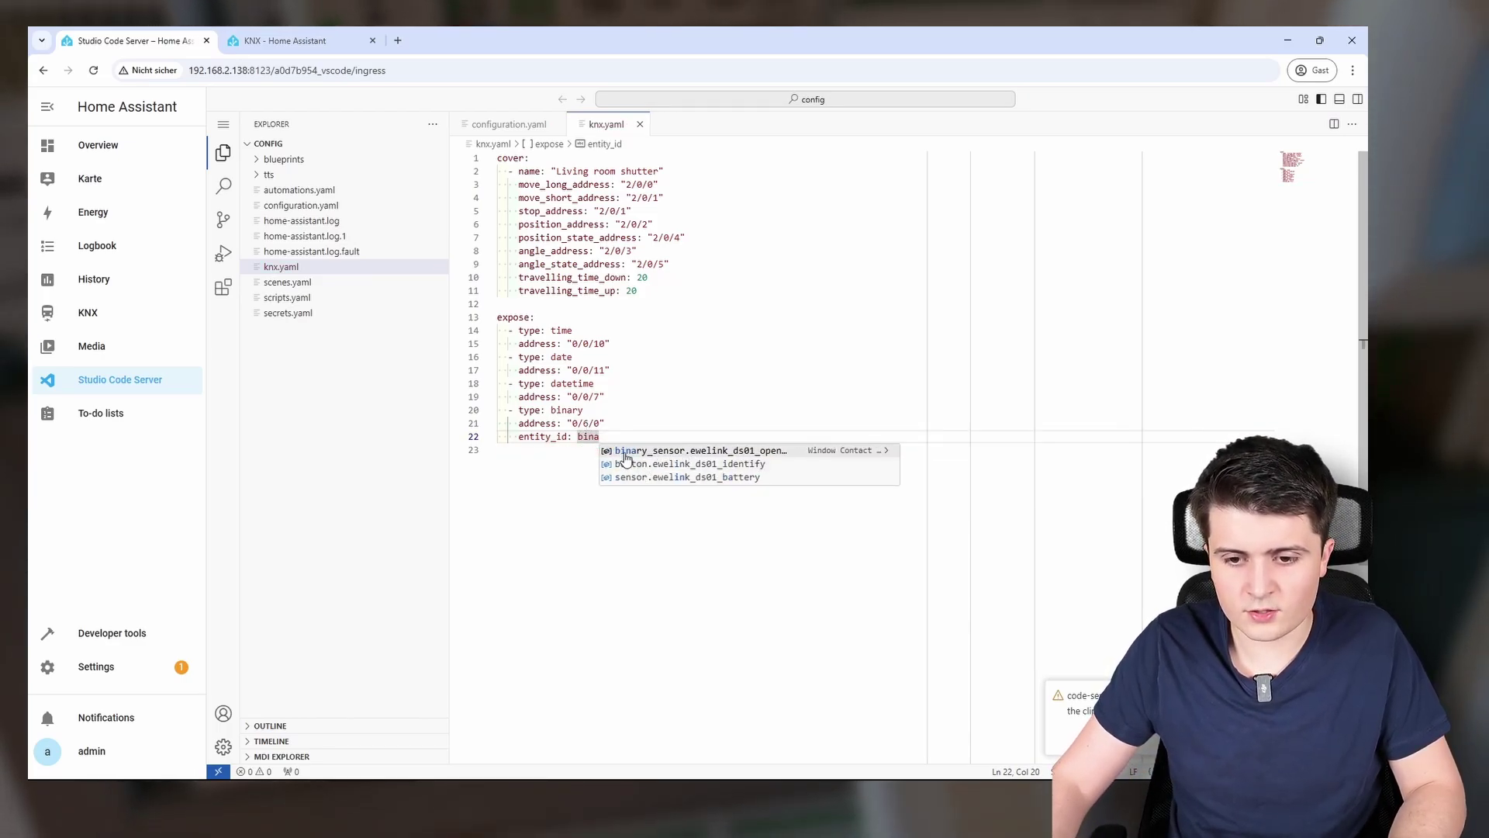
{"action": "left_click", "coordinate": [704, 454]}
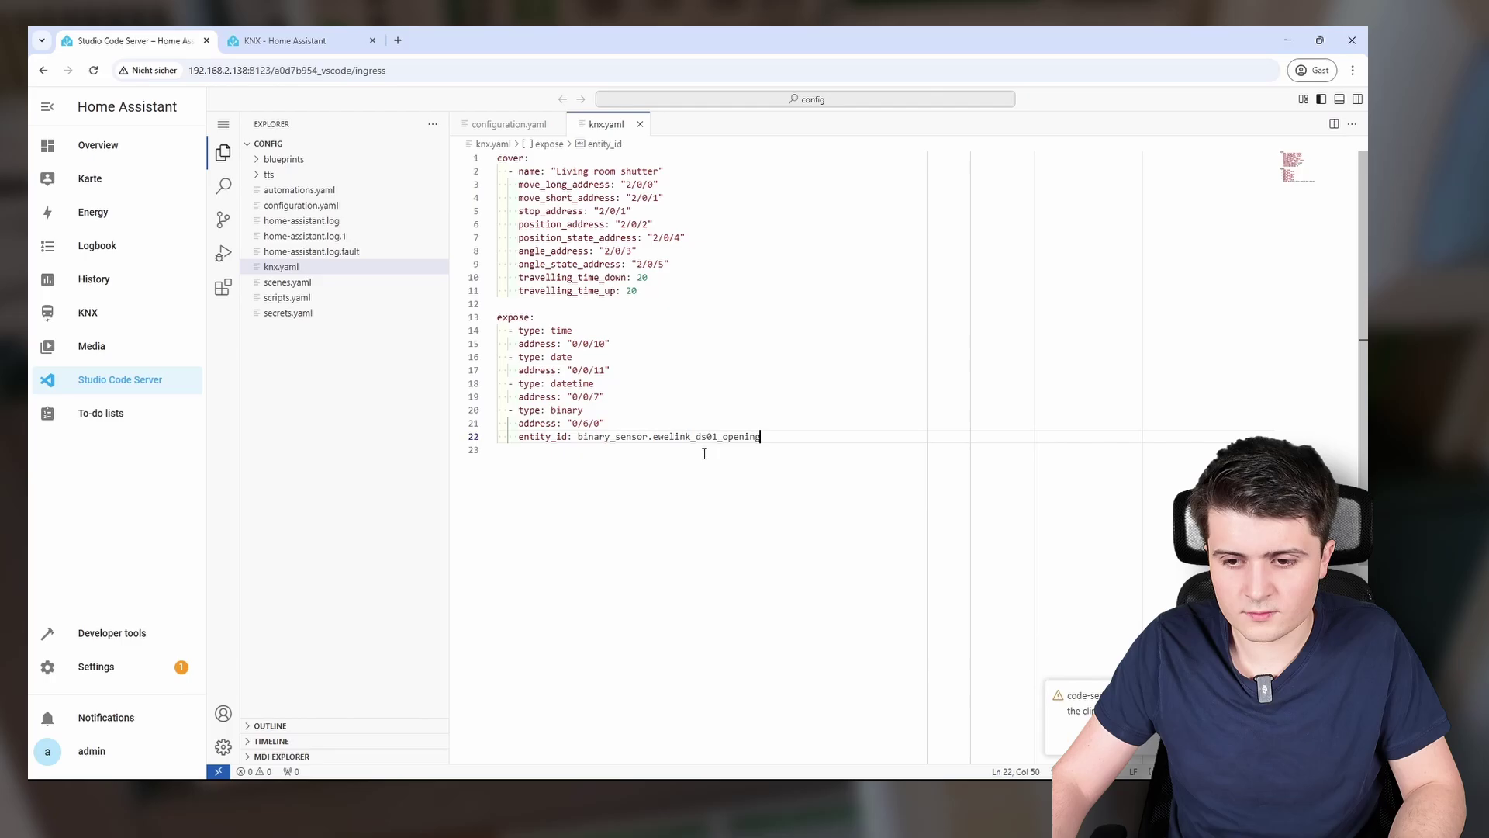
{"action": "left_click", "coordinate": [747, 437]}
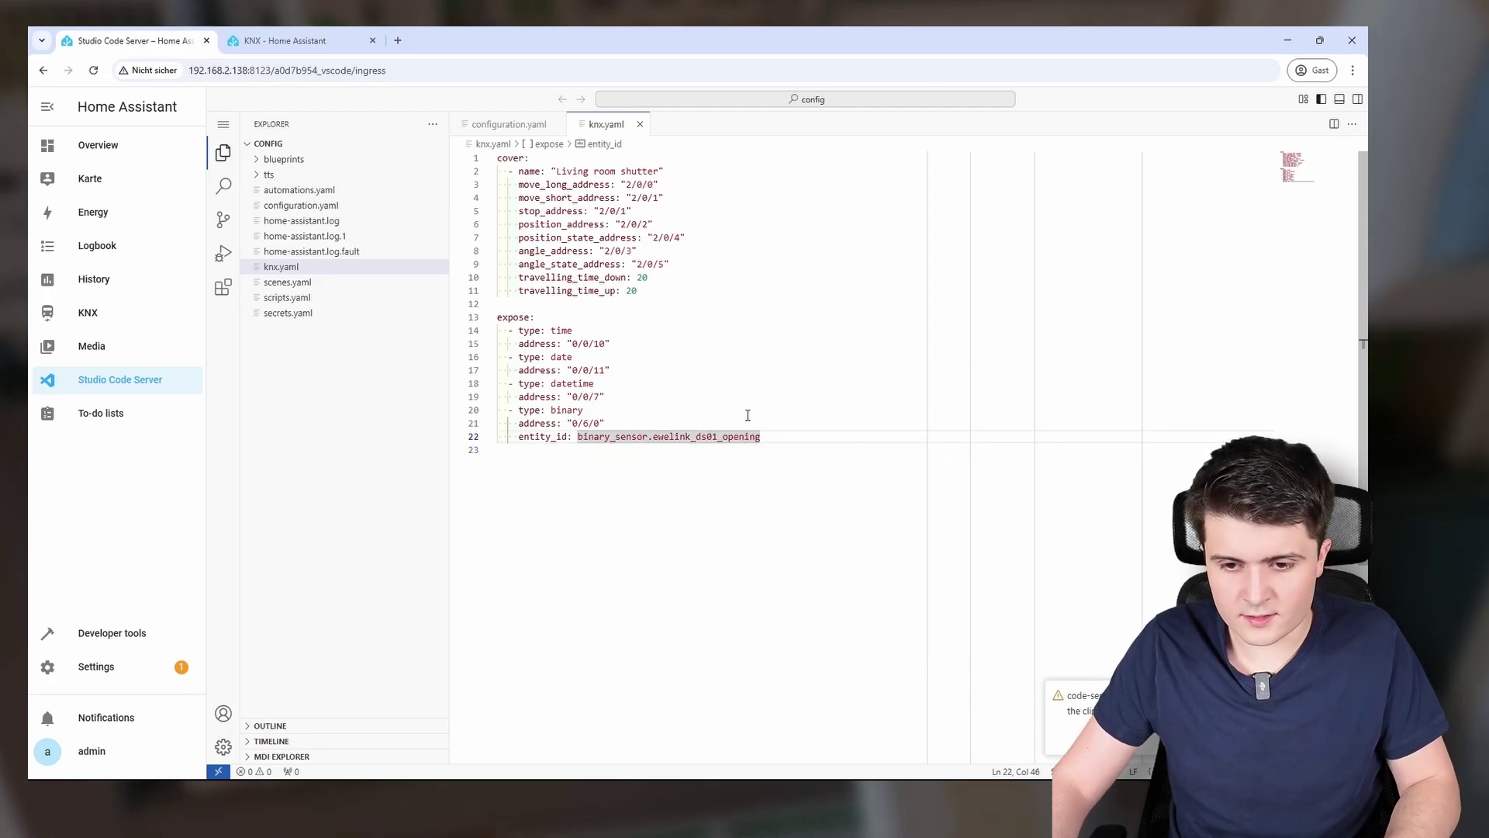
- Check the Home Assistant configuration in the developer tools and reload the KNX YAML configuration
{"action": "left_click", "coordinate": [116, 633]}
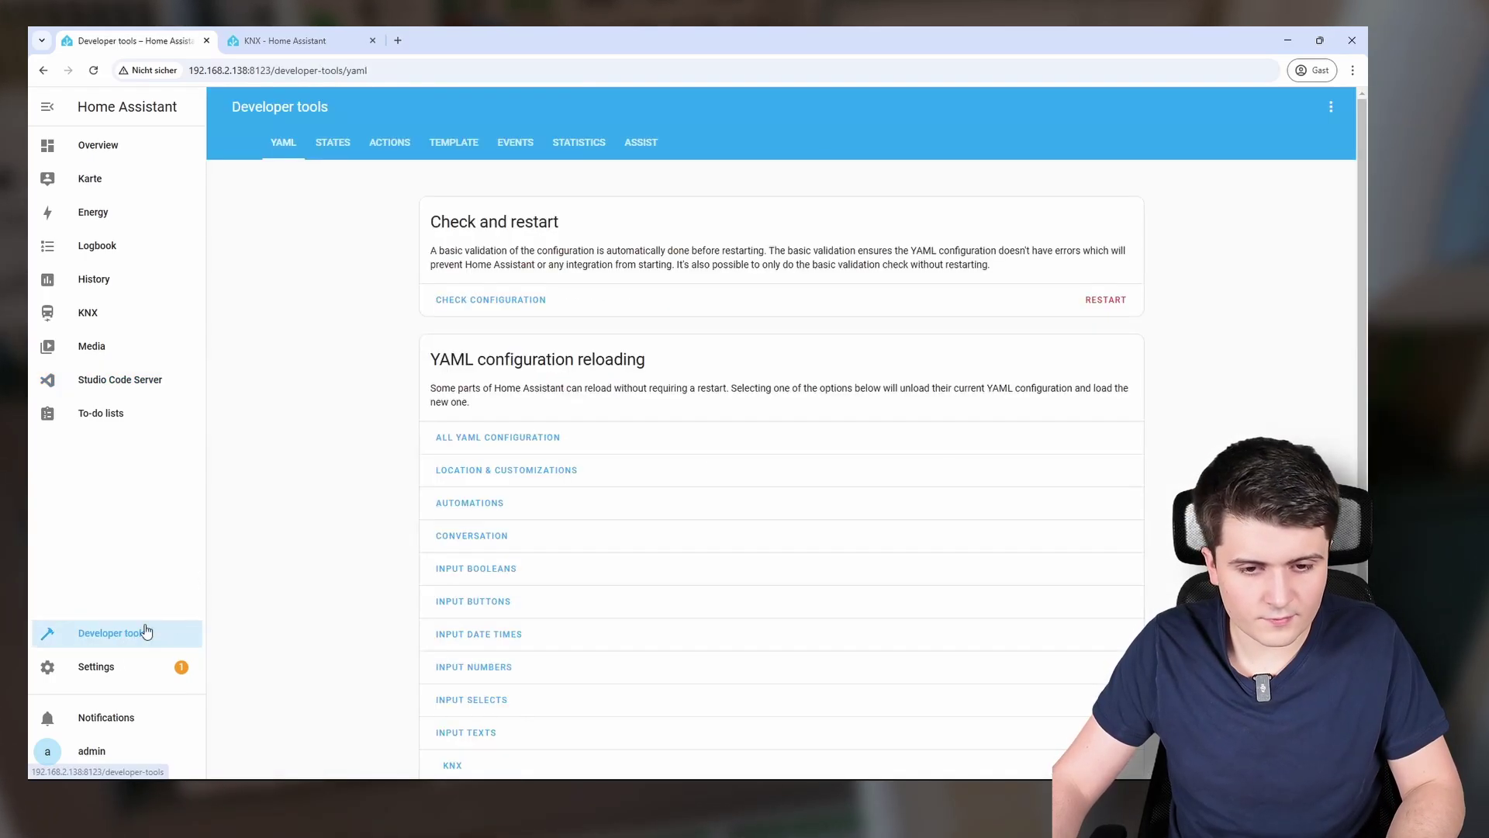
{"action": "left_click", "coordinate": [492, 303]}
{"action": "scroll", "coordinate": [477, 510], "scroll_direction": "down", "scroll_amount": 1}
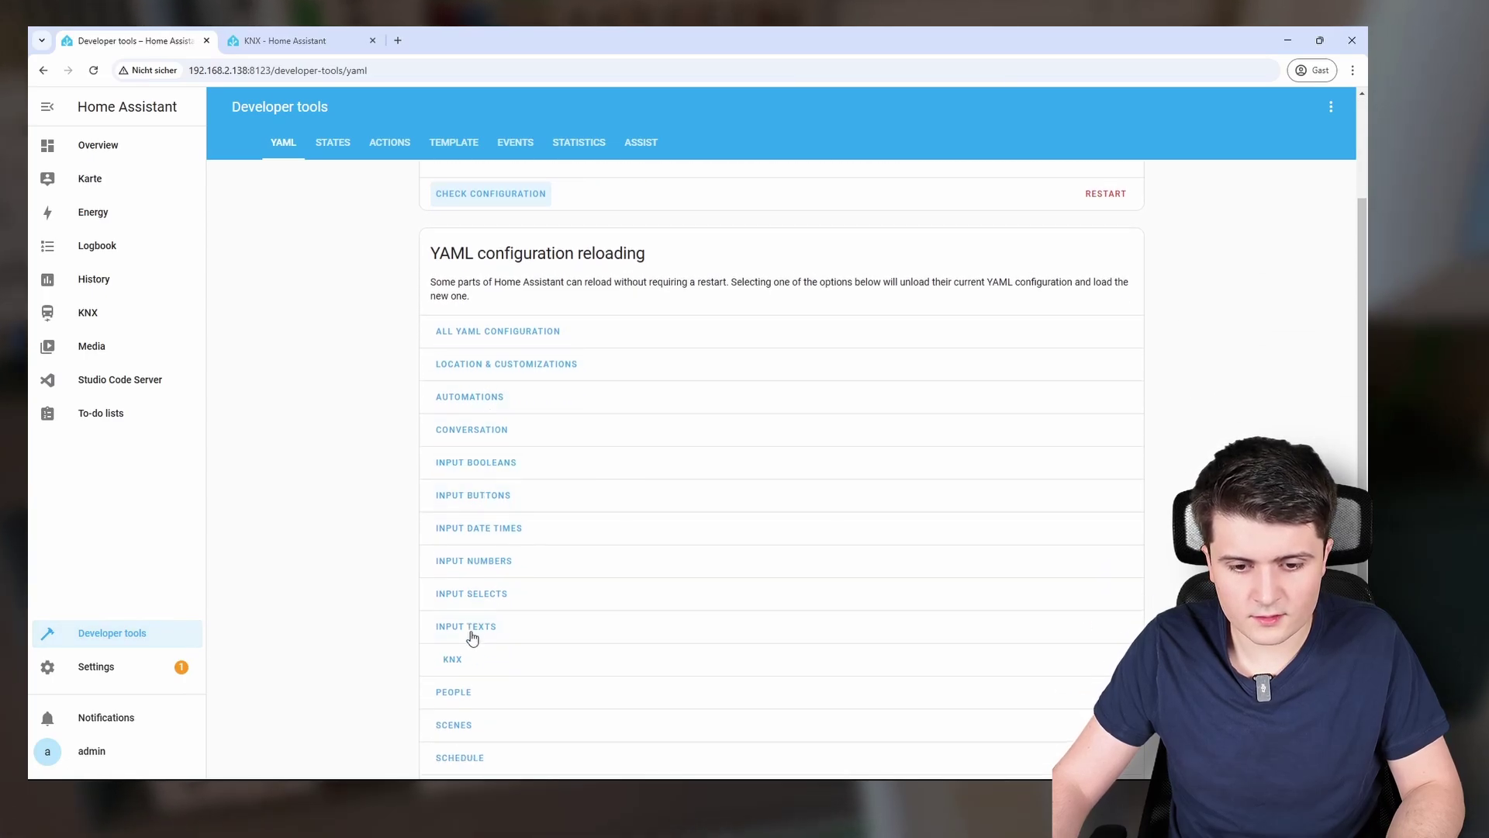
{"action": "left_click", "coordinate": [454, 659]}
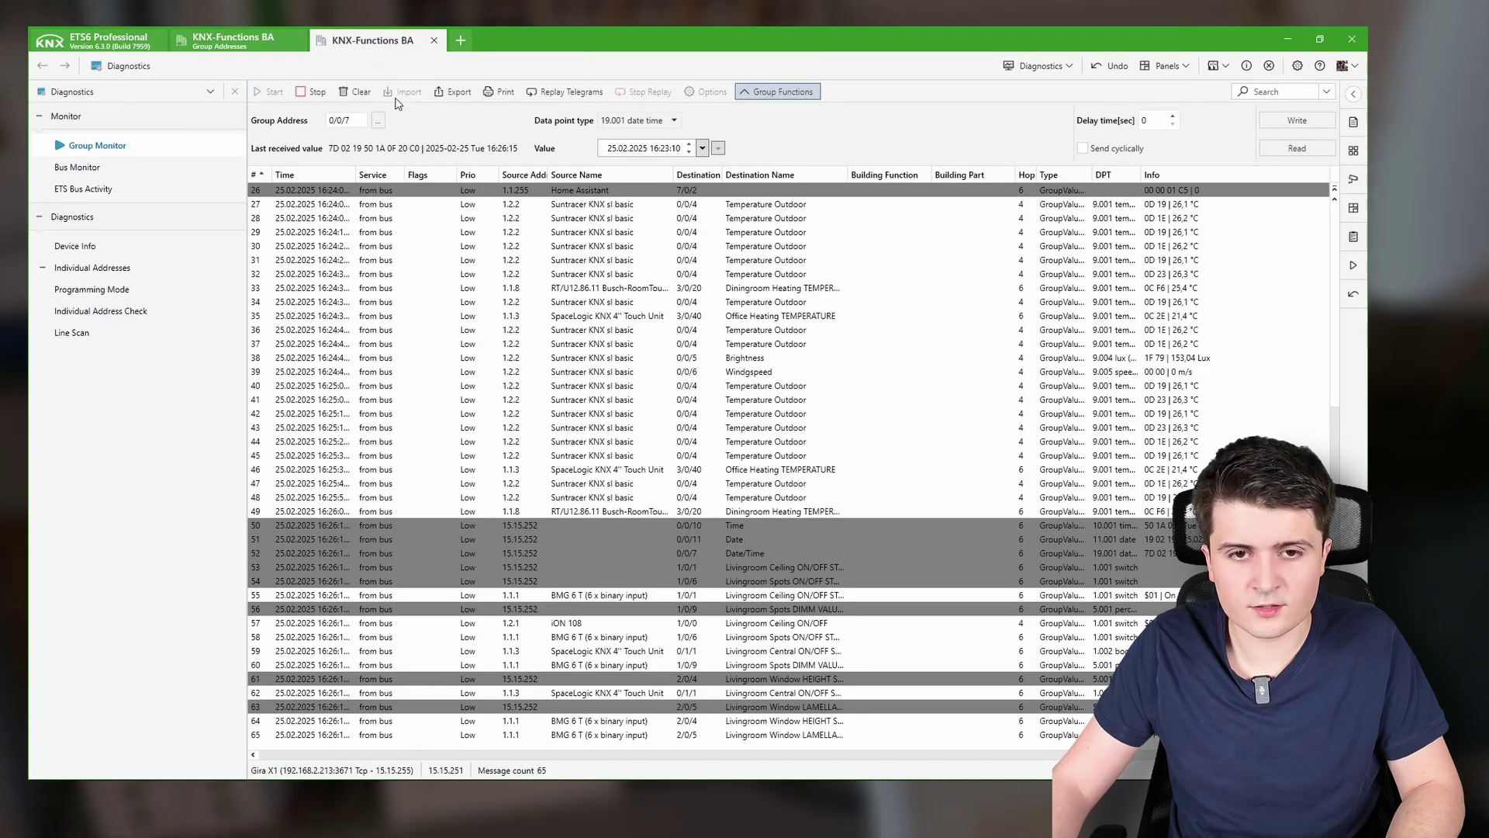
- Clear the telegram list in the ETS6 Group Monitor to observe the telegrams for Window Livingroom STATUS
{"action": "left_click", "coordinate": [356, 92]}
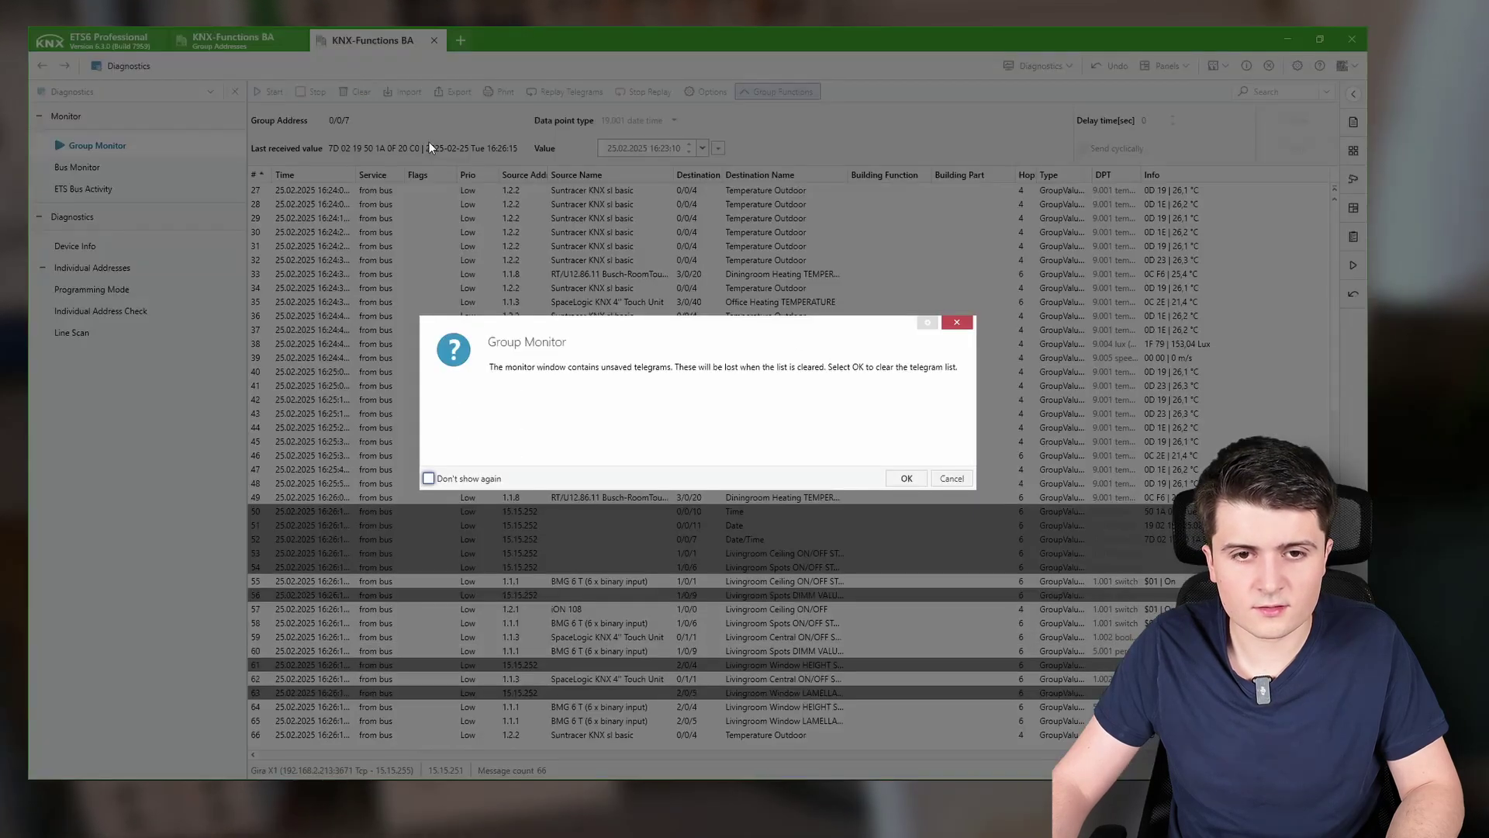
{"action": "left_click", "coordinate": [904, 477]}
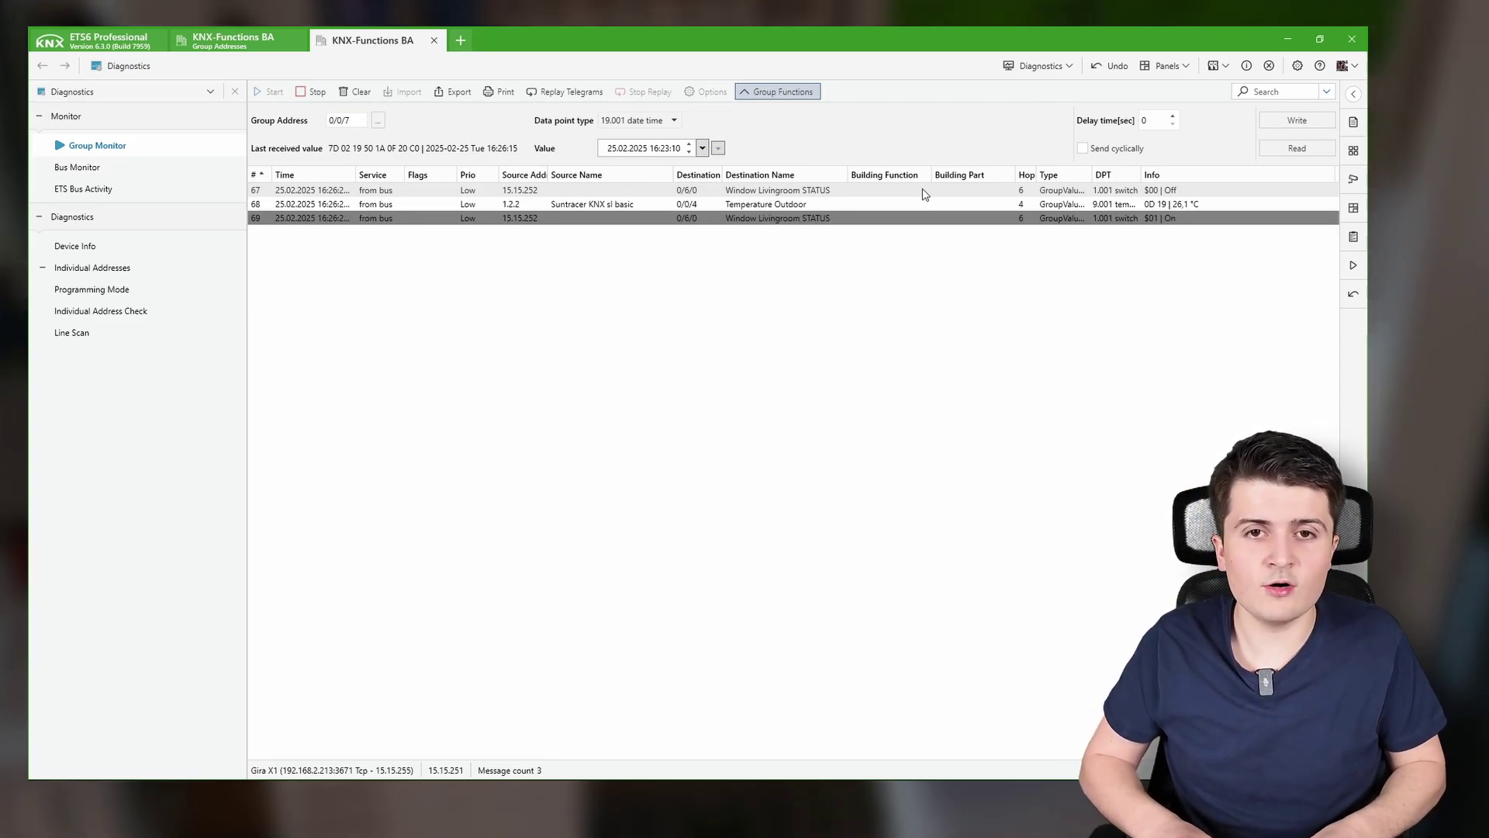
- Switch to Home Assistant and look up the Socket Voltage entity's ID in its settings from the Overview dashboard
{"action": "left_click", "coordinate": [1285, 40]}
{"action": "left_click", "coordinate": [113, 376]}
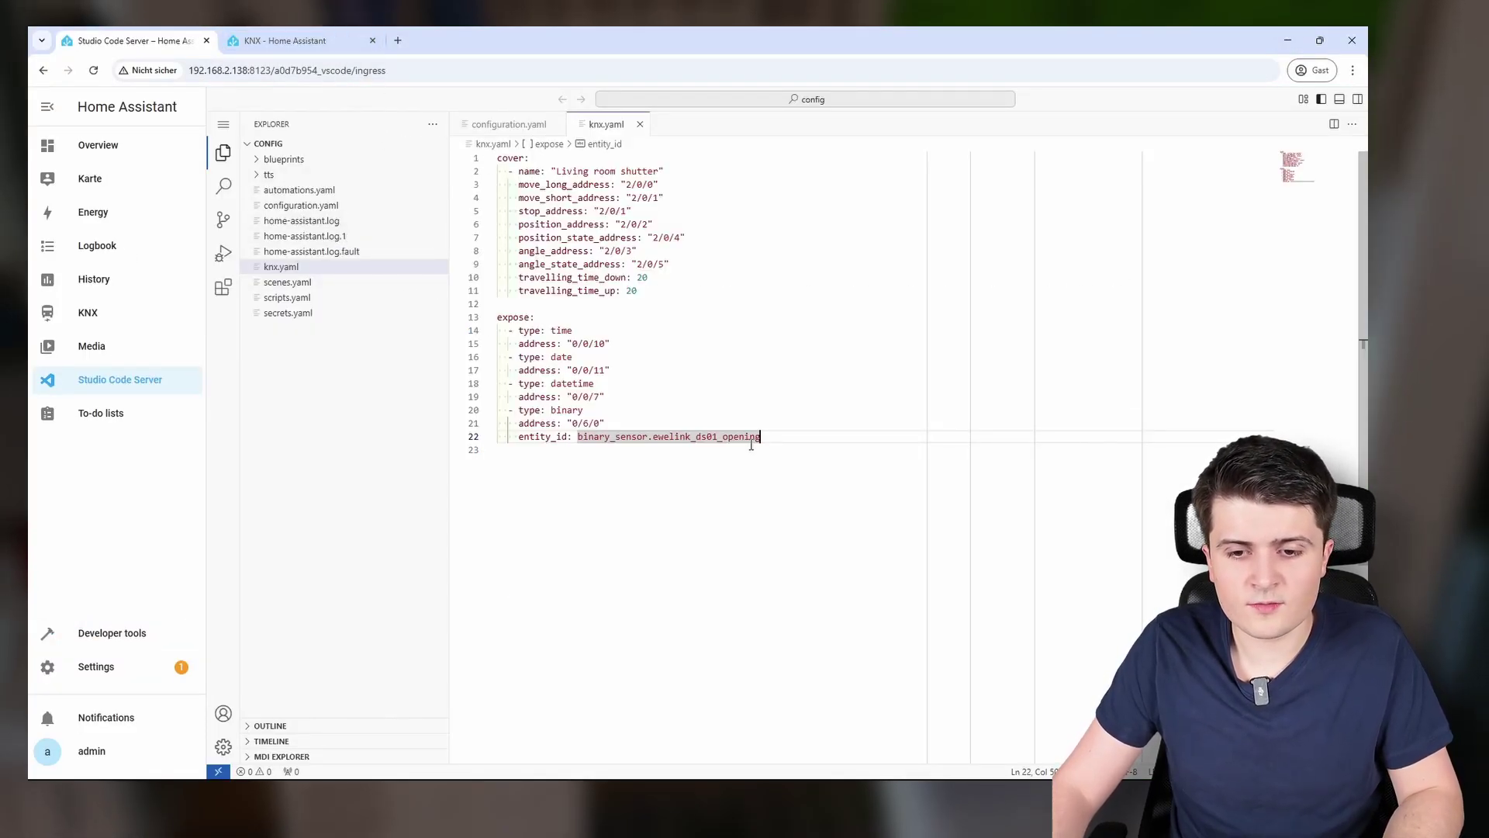
{"action": "left_click", "coordinate": [150, 154]}
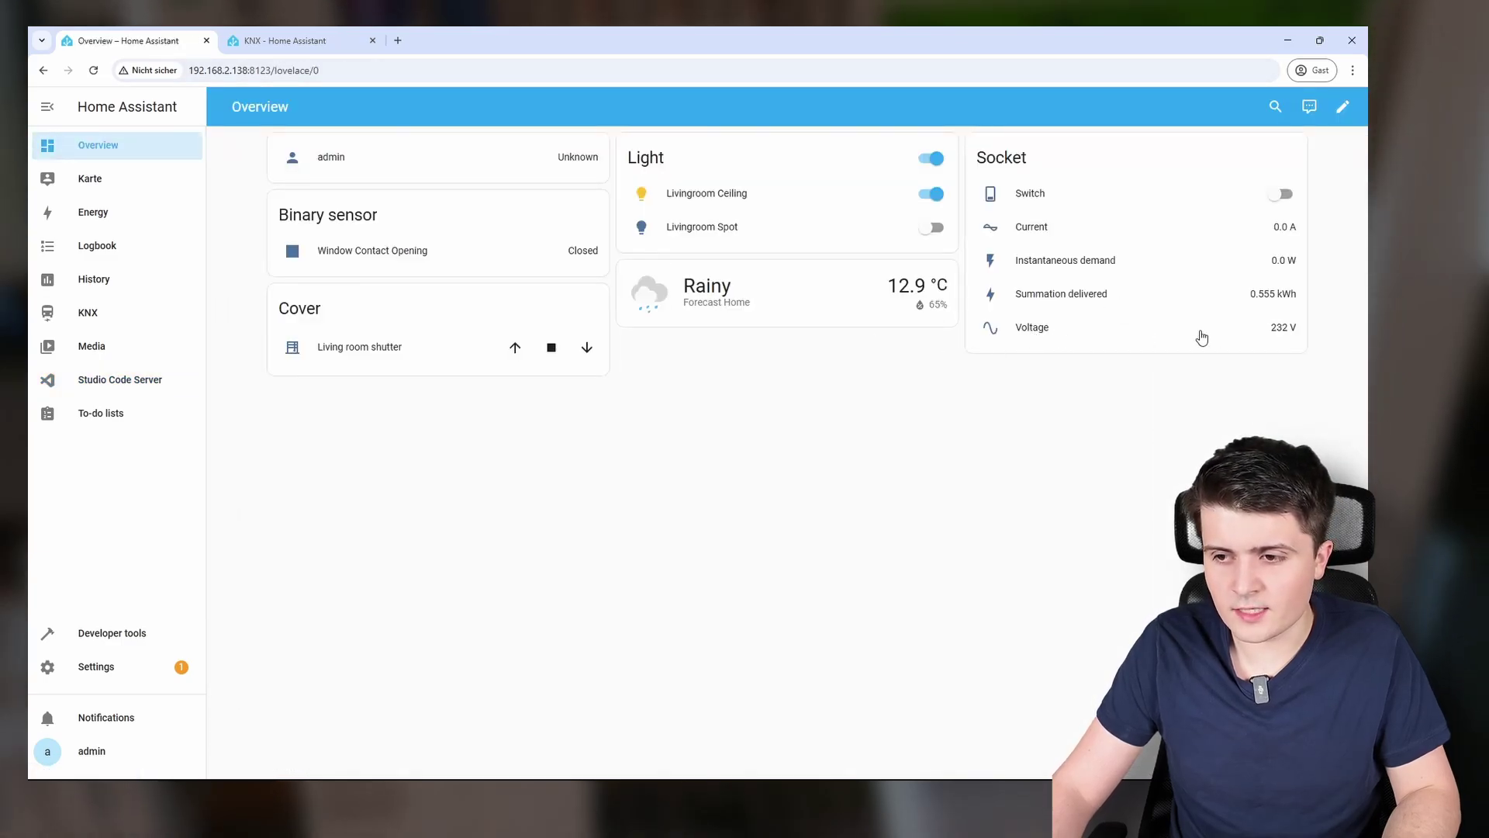
{"action": "left_click", "coordinate": [1025, 334]}
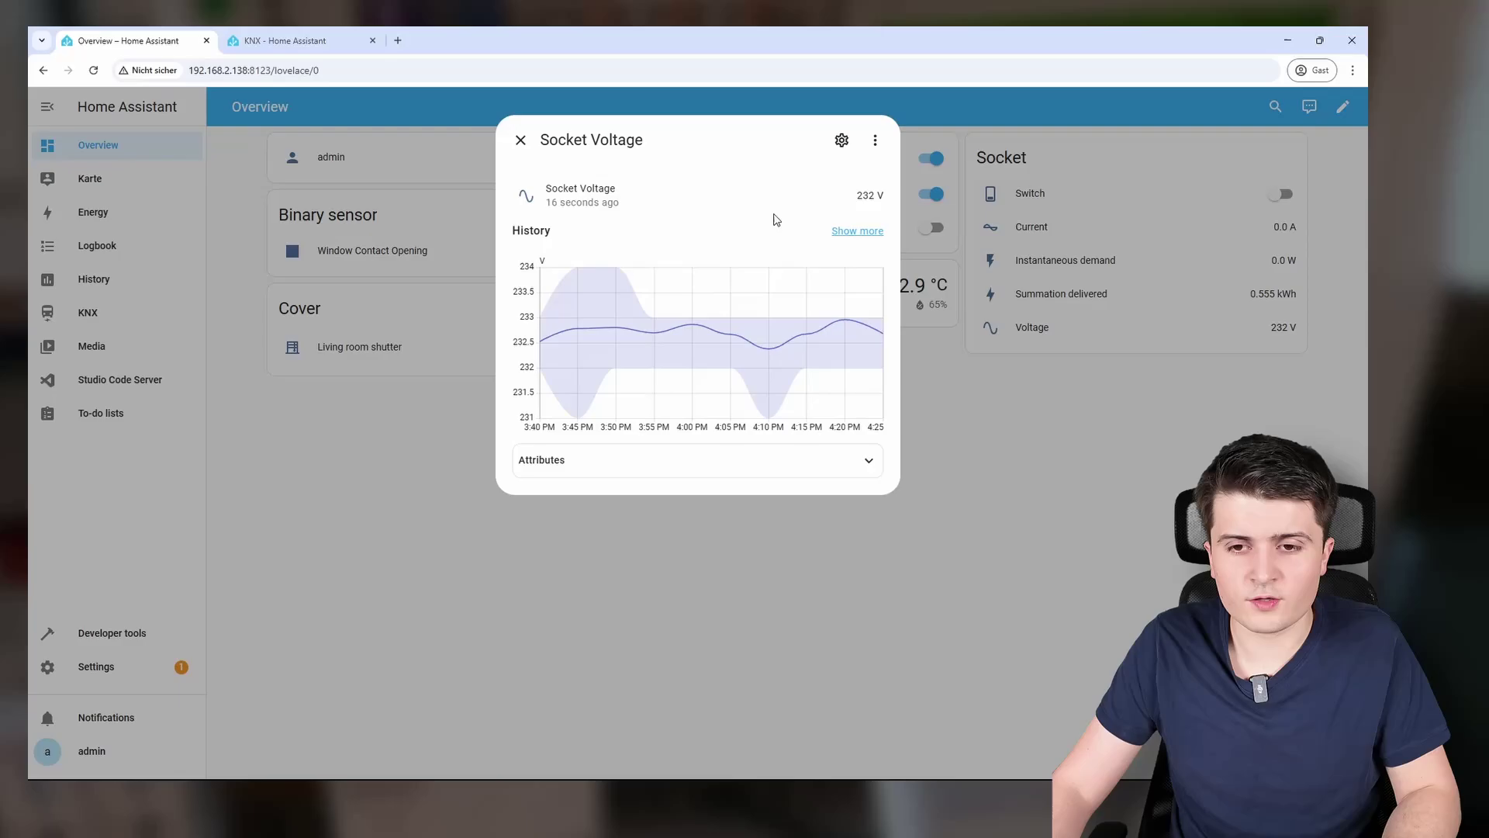
{"action": "left_click", "coordinate": [842, 140]}
{"action": "left_click_drag", "start_coordinate": [749, 379], "coordinate": [554, 380]}
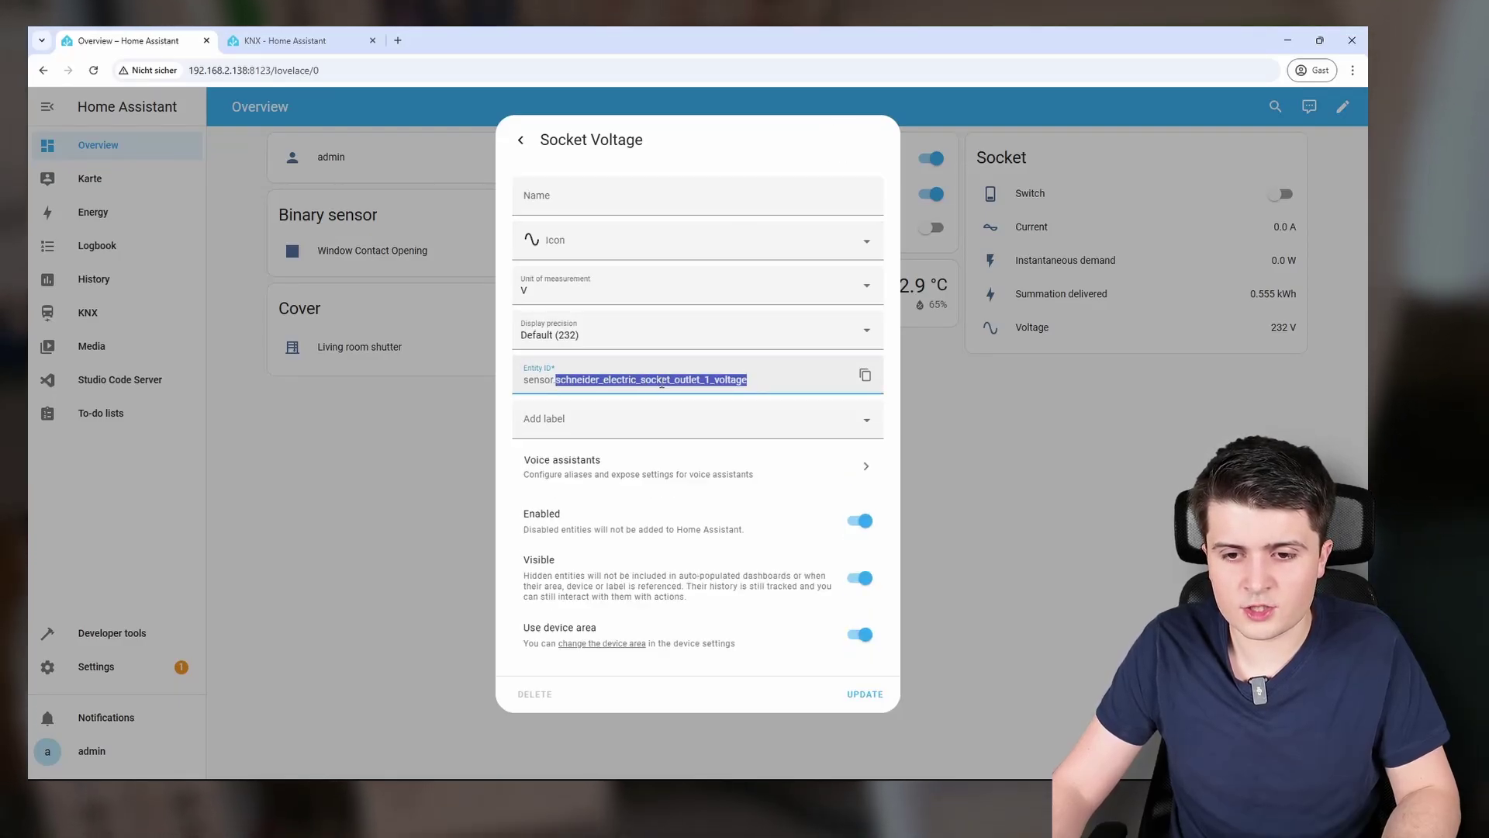
{"action": "left_click", "coordinate": [1077, 431]}
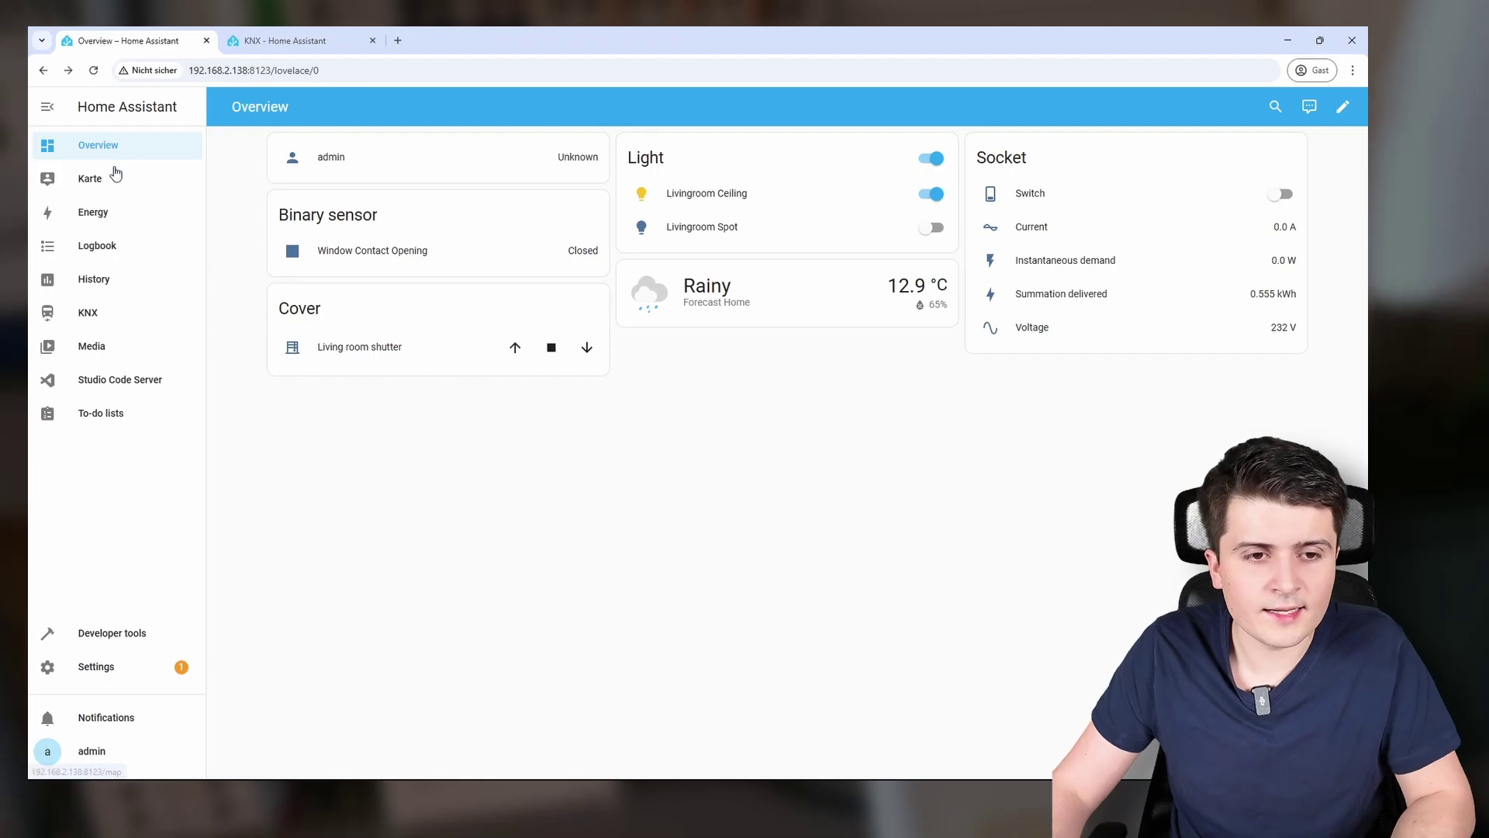
- Examine the value types table in the KNX documentation's Sensor section for the DPT, type name, byte size, range and unit
{"action": "left_click", "coordinate": [272, 43]}
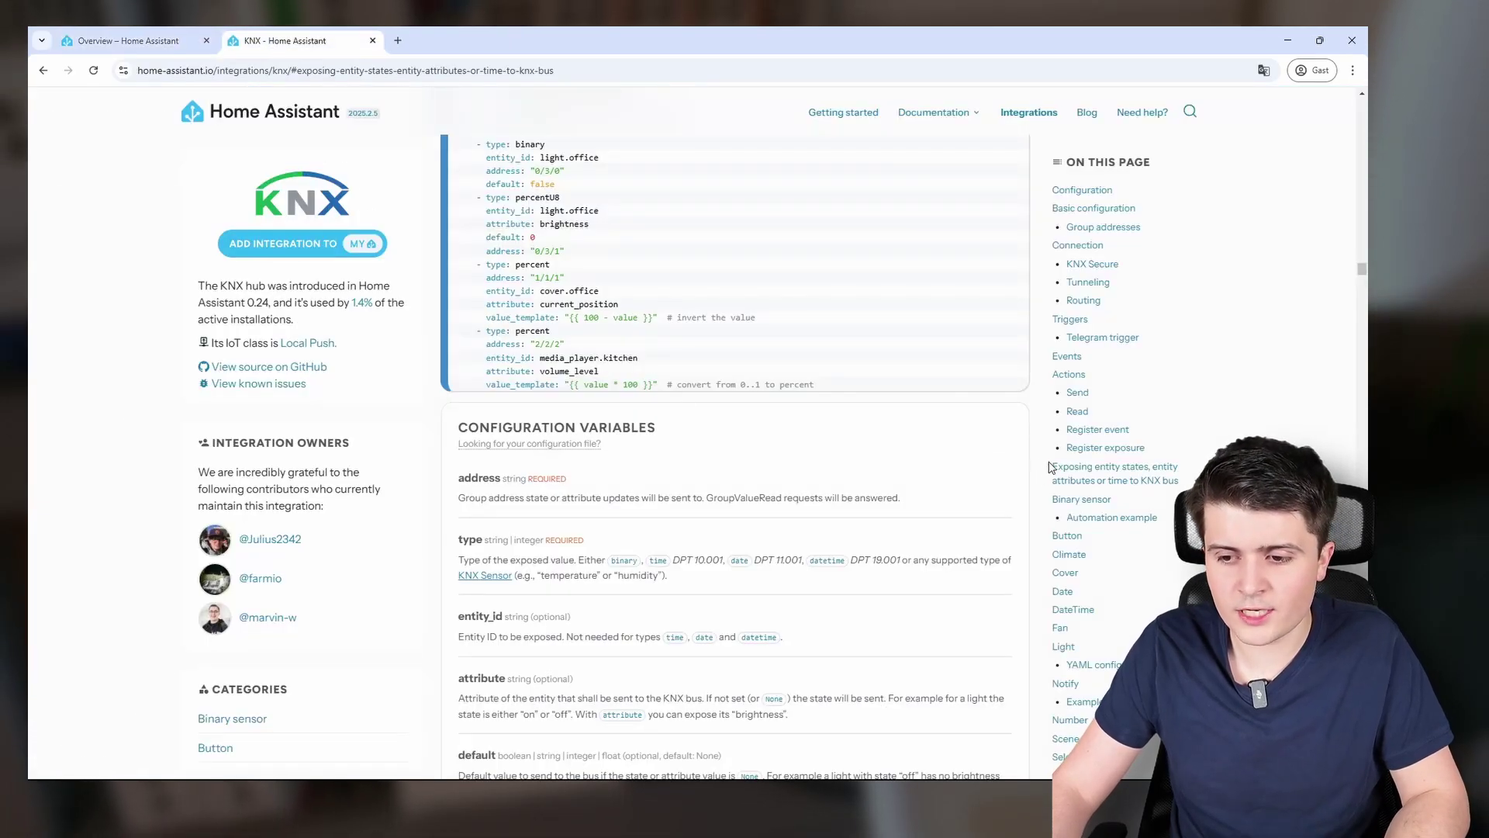
{"action": "scroll", "coordinate": [866, 454], "scroll_direction": "down", "scroll_amount": 5}
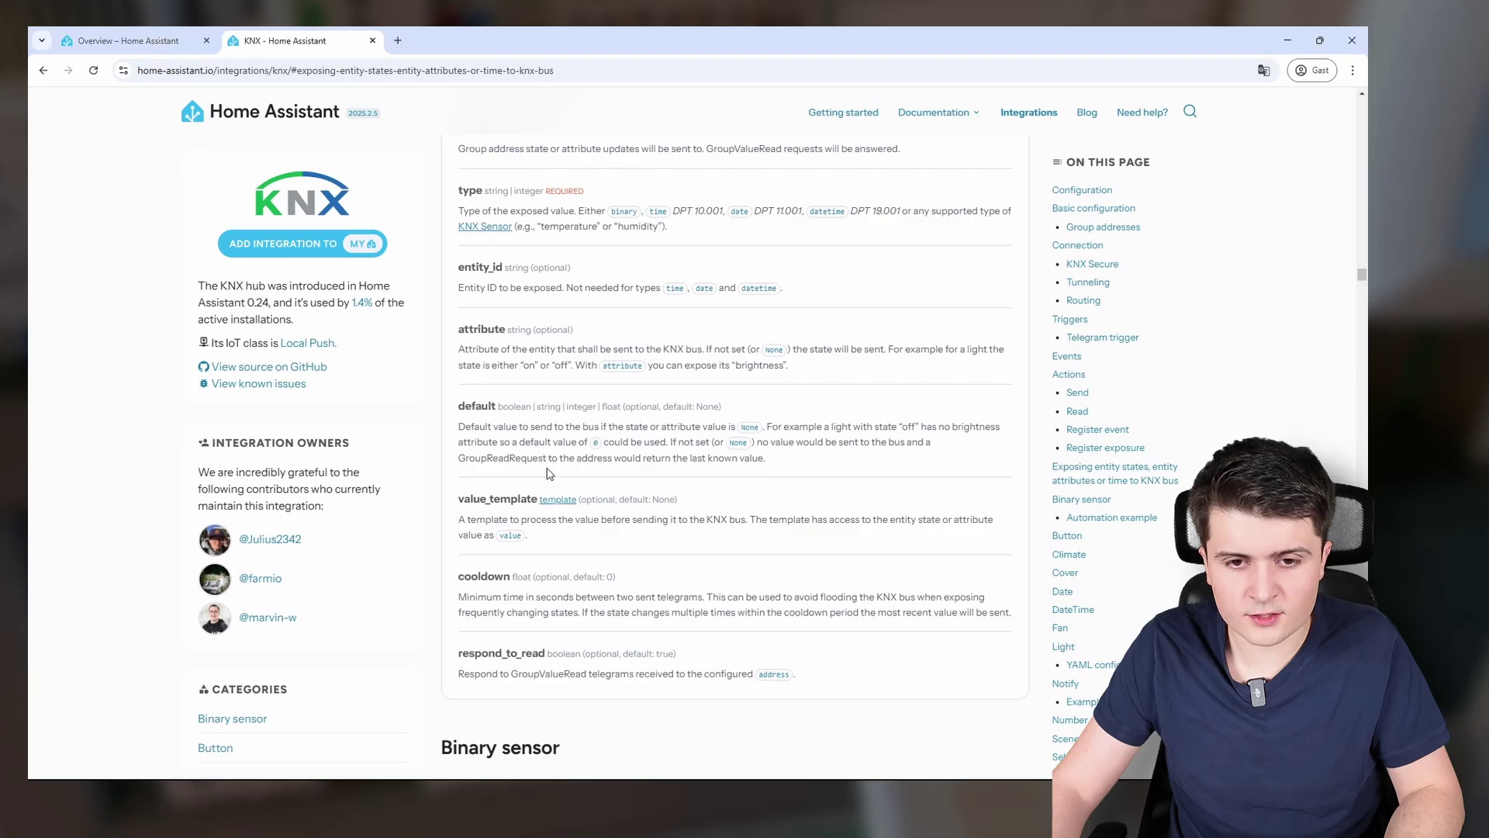
{"action": "scroll", "coordinate": [547, 473], "scroll_direction": "up", "scroll_amount": 1}
{"action": "left_click", "coordinate": [484, 297]}
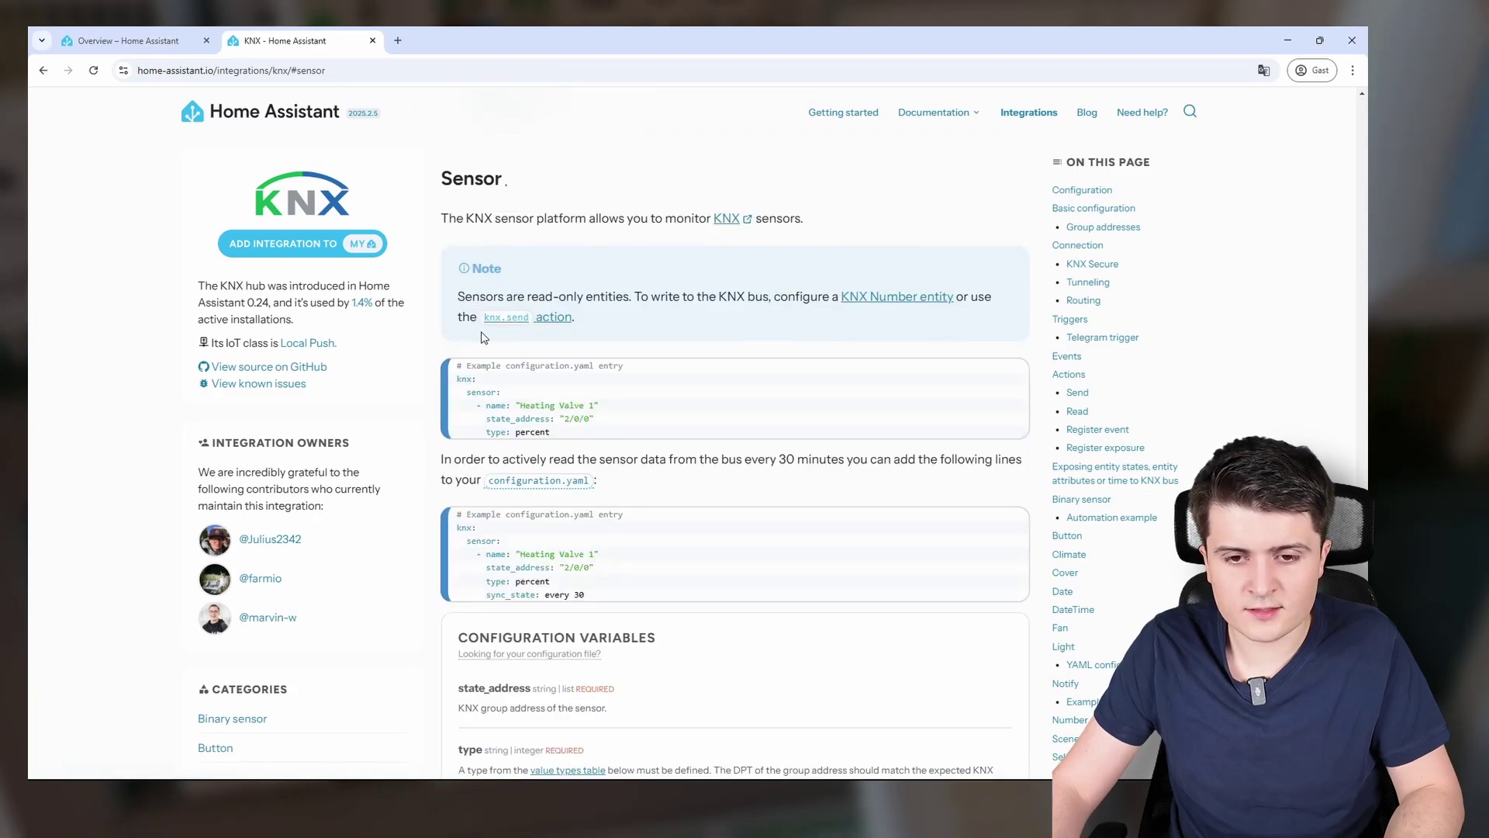
{"action": "scroll", "coordinate": [485, 333], "scroll_direction": "down", "scroll_amount": 10}
{"action": "scroll", "coordinate": [487, 343], "scroll_direction": "down", "scroll_amount": 4}
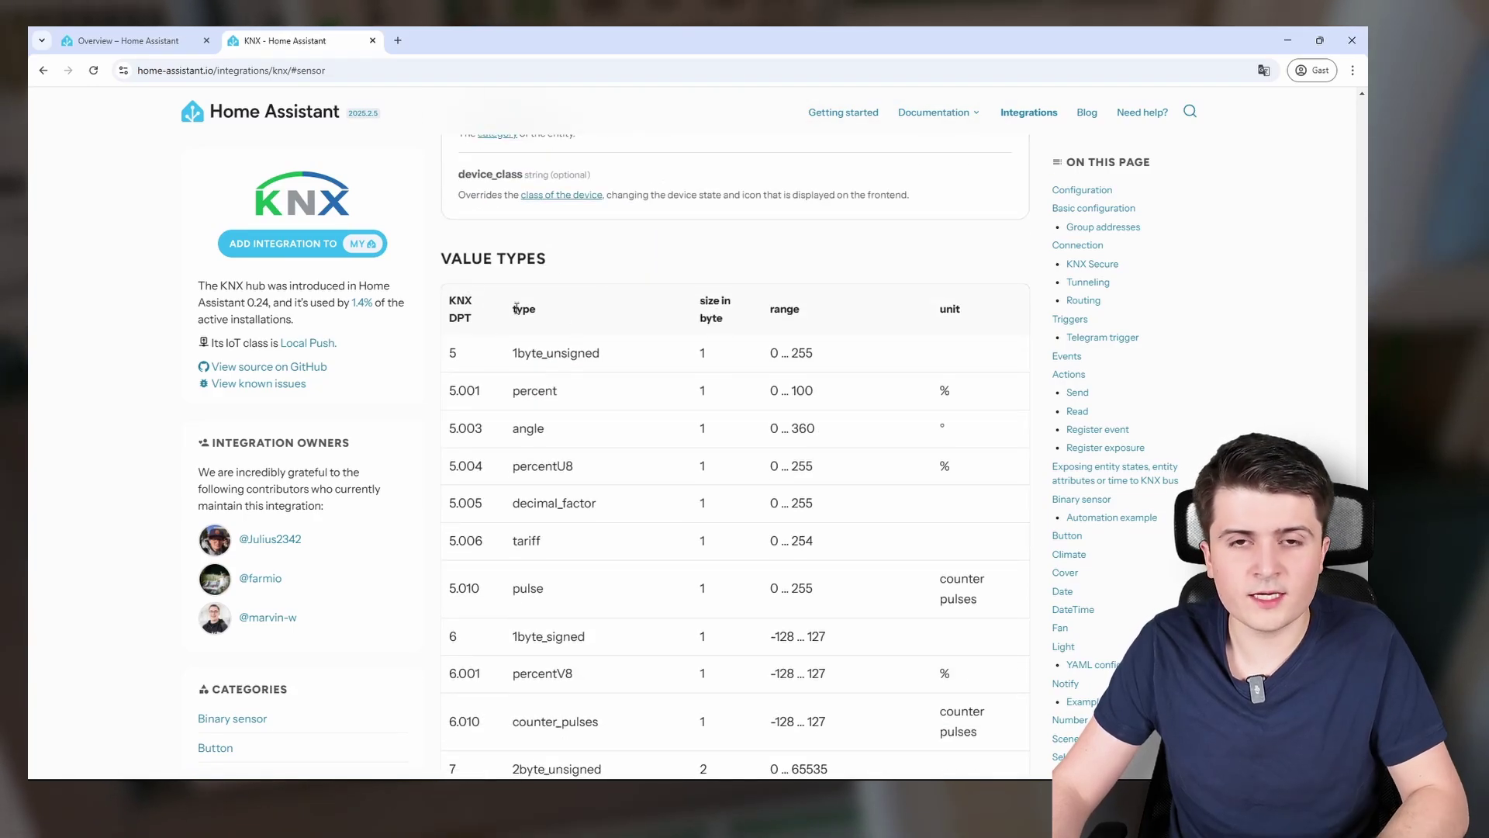
{"action": "scroll", "coordinate": [516, 312], "scroll_direction": "down", "scroll_amount": 2}
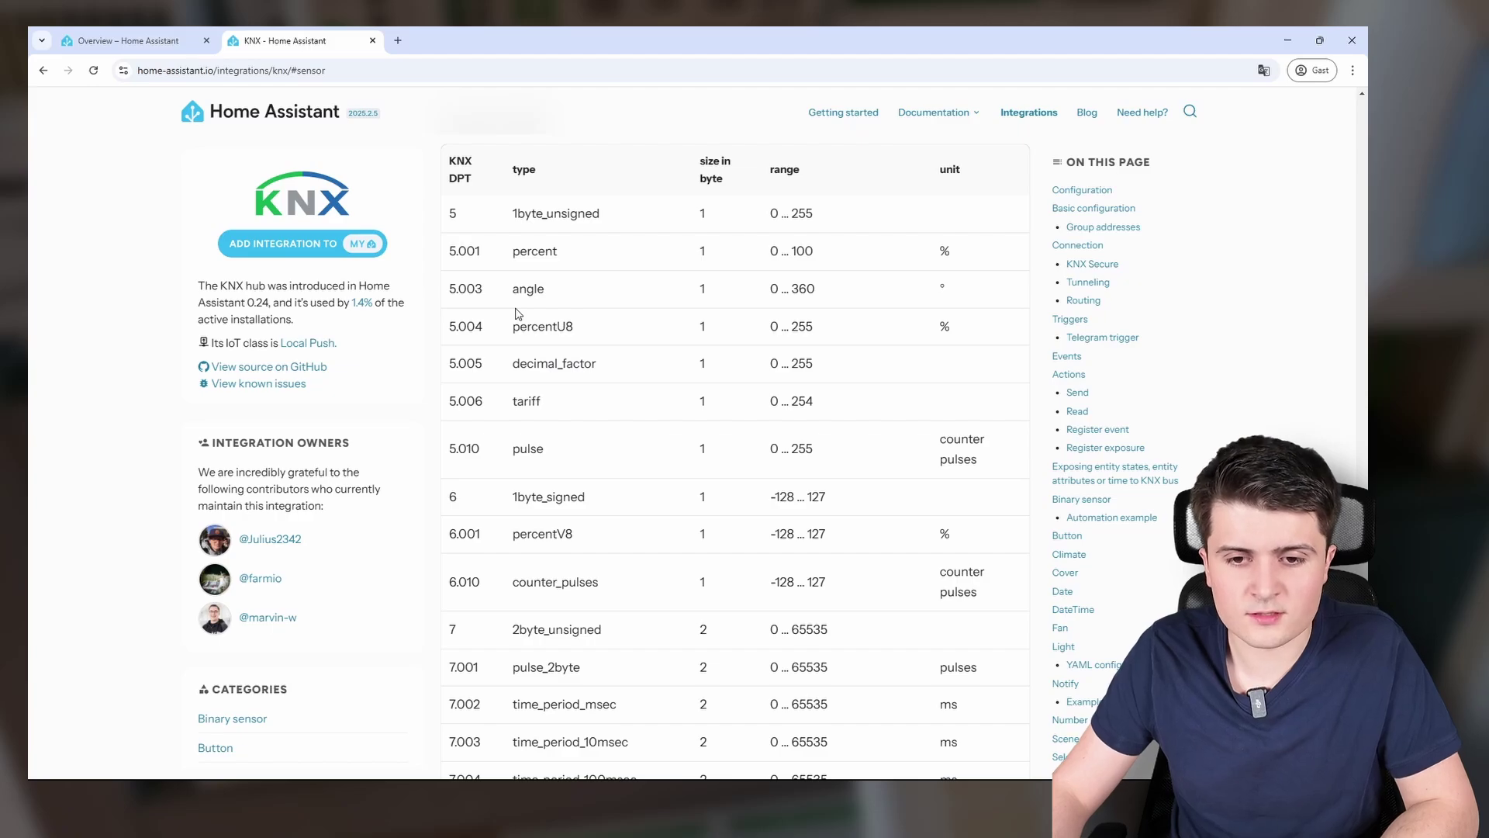
{"action": "scroll", "coordinate": [516, 312], "scroll_direction": "down", "scroll_amount": 3}
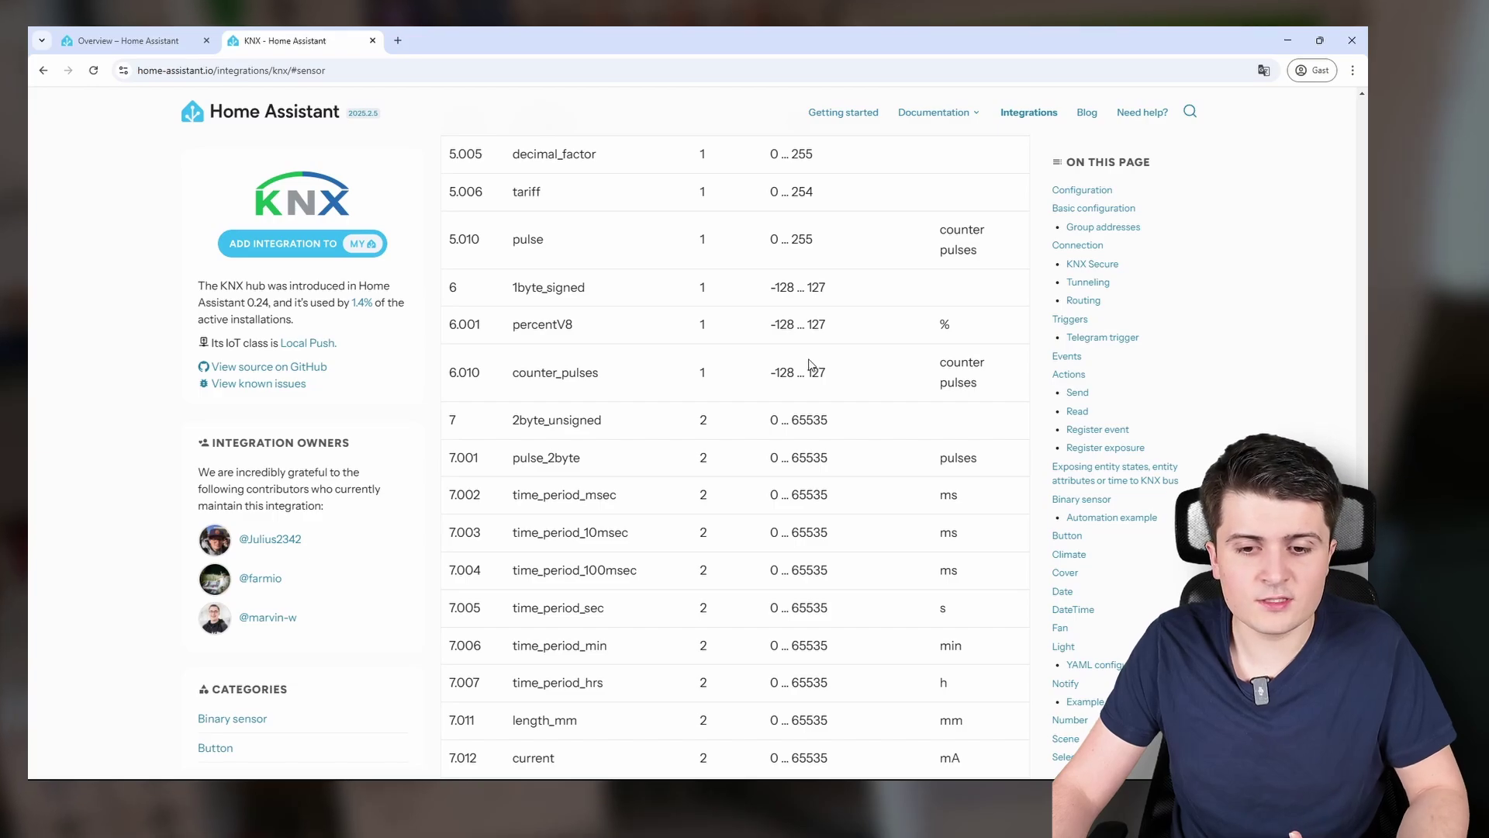
{"action": "scroll", "coordinate": [796, 370], "scroll_direction": "down", "scroll_amount": 1}
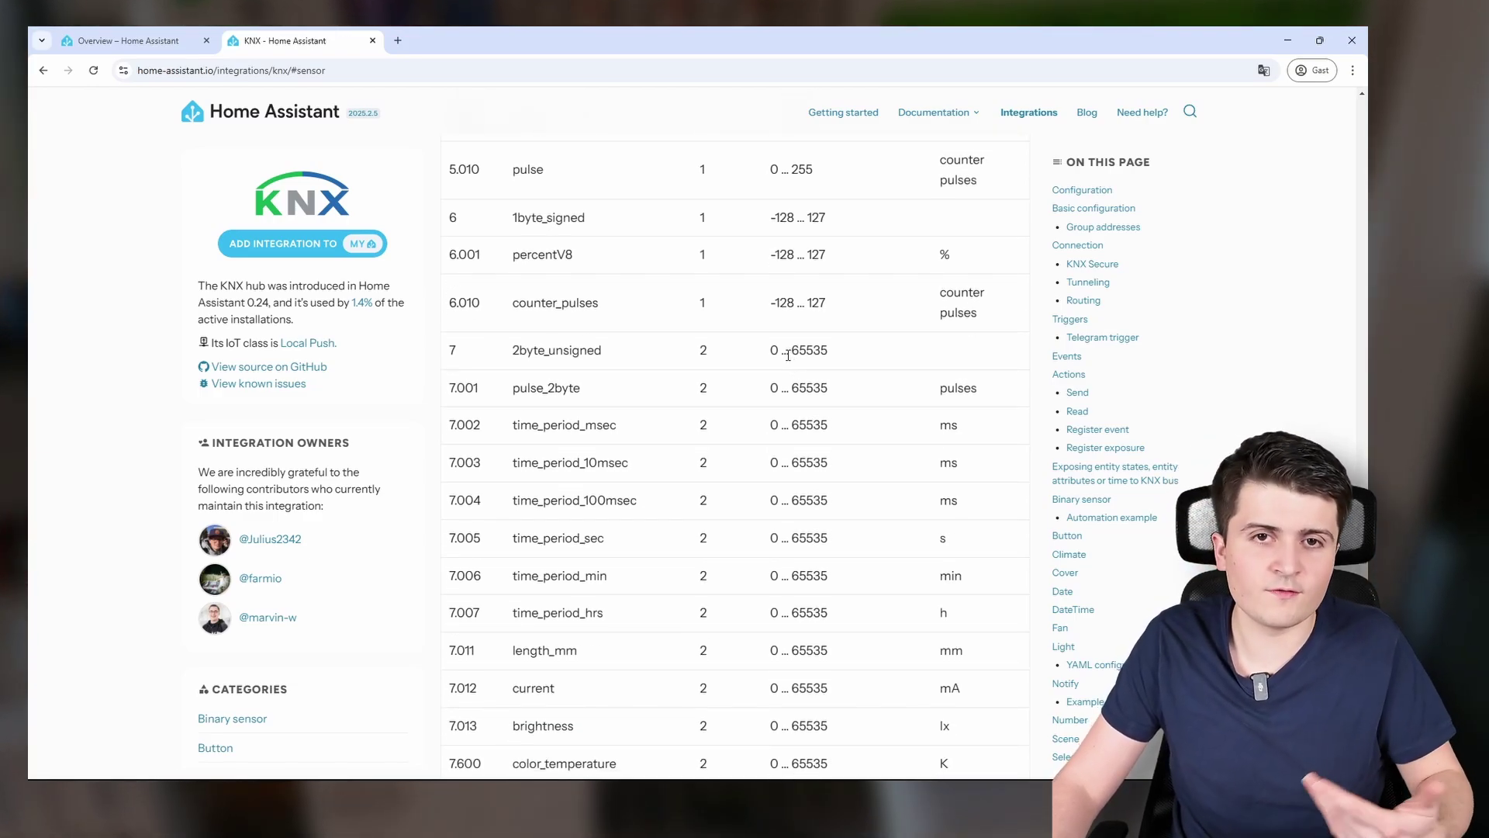
- Switch to ETS6 and inspect the data type of group address 4/0/3 Socket Livingroom VOLTAGE under Sockets, Ground floor
{"action": "key", "text": "alt+Tab"}
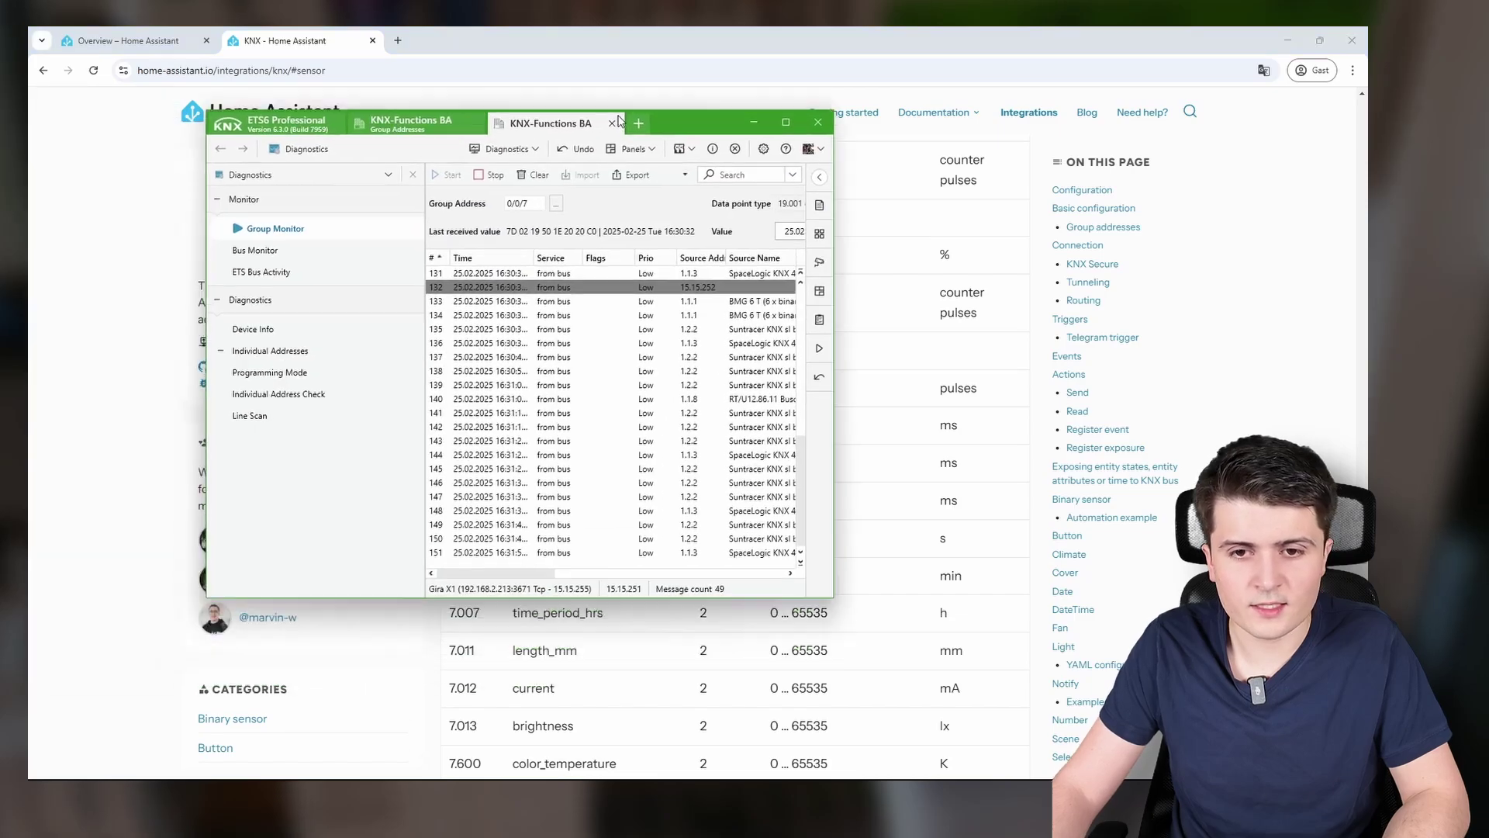
{"action": "left_click", "coordinate": [233, 40]}
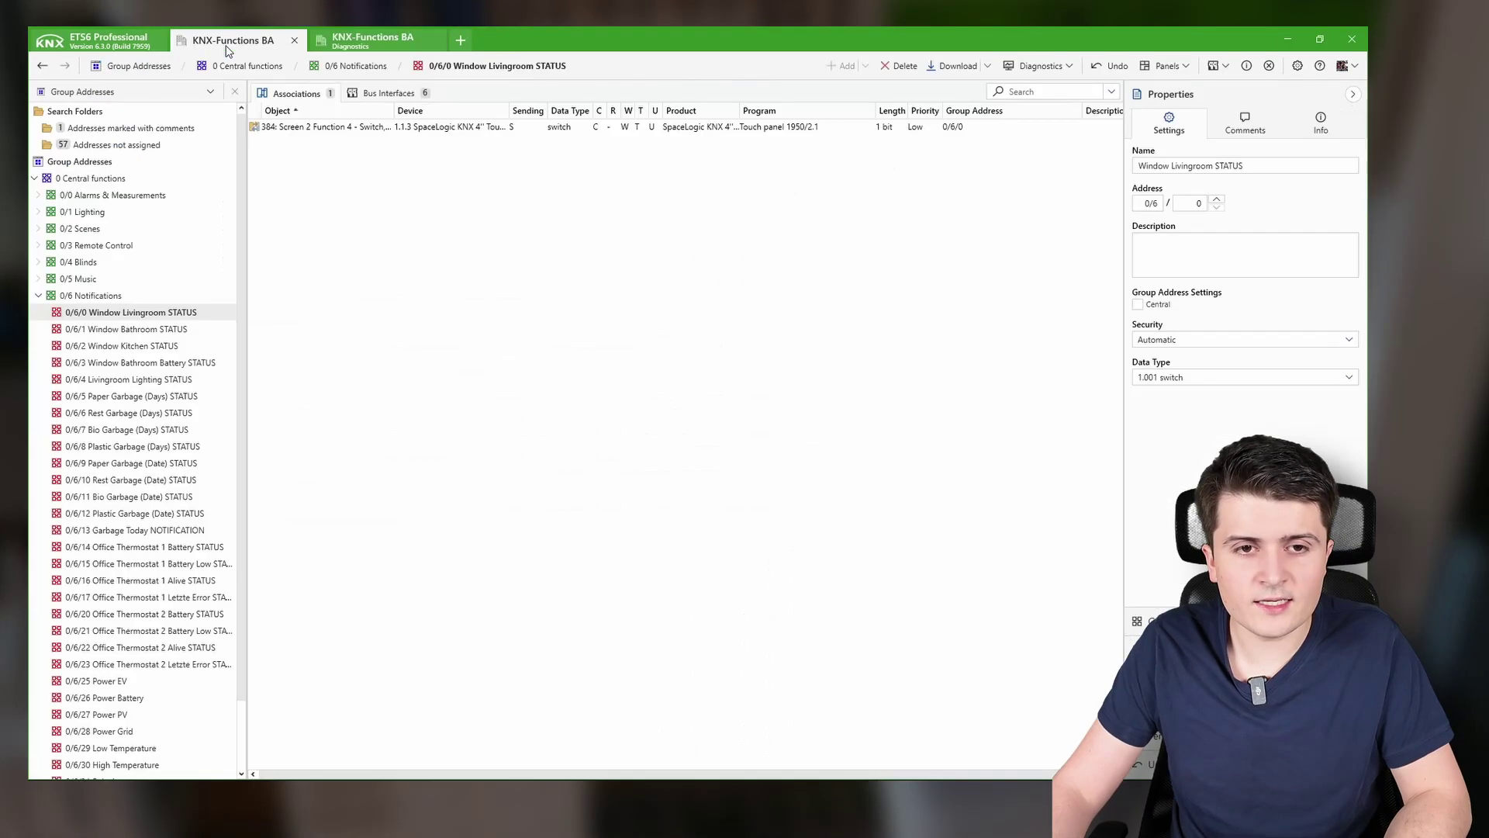
{"action": "left_click", "coordinate": [38, 296]}
{"action": "left_click", "coordinate": [91, 179]}
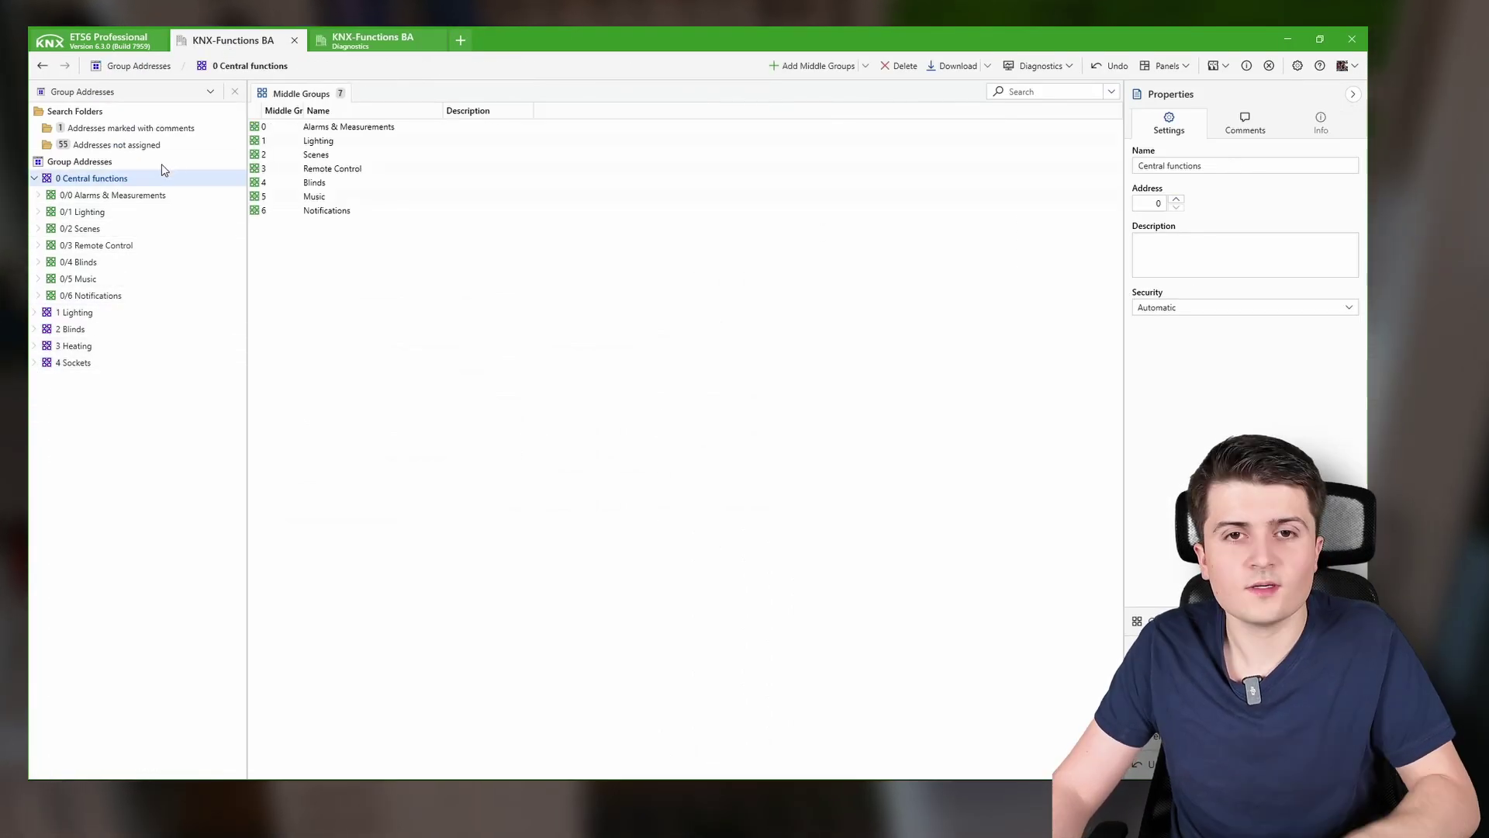
{"action": "left_click", "coordinate": [34, 363]}
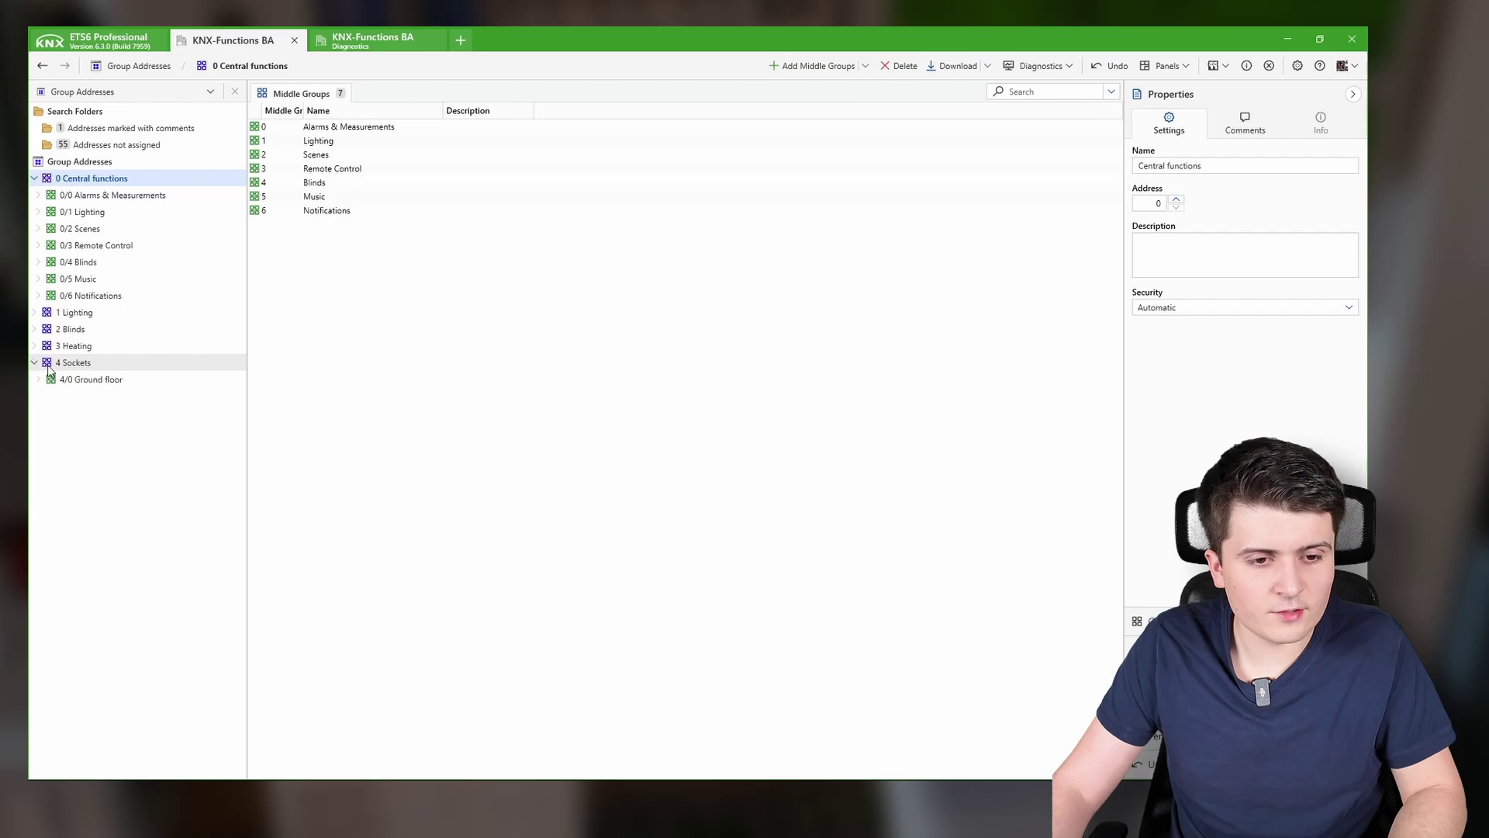
{"action": "left_click", "coordinate": [39, 379]}
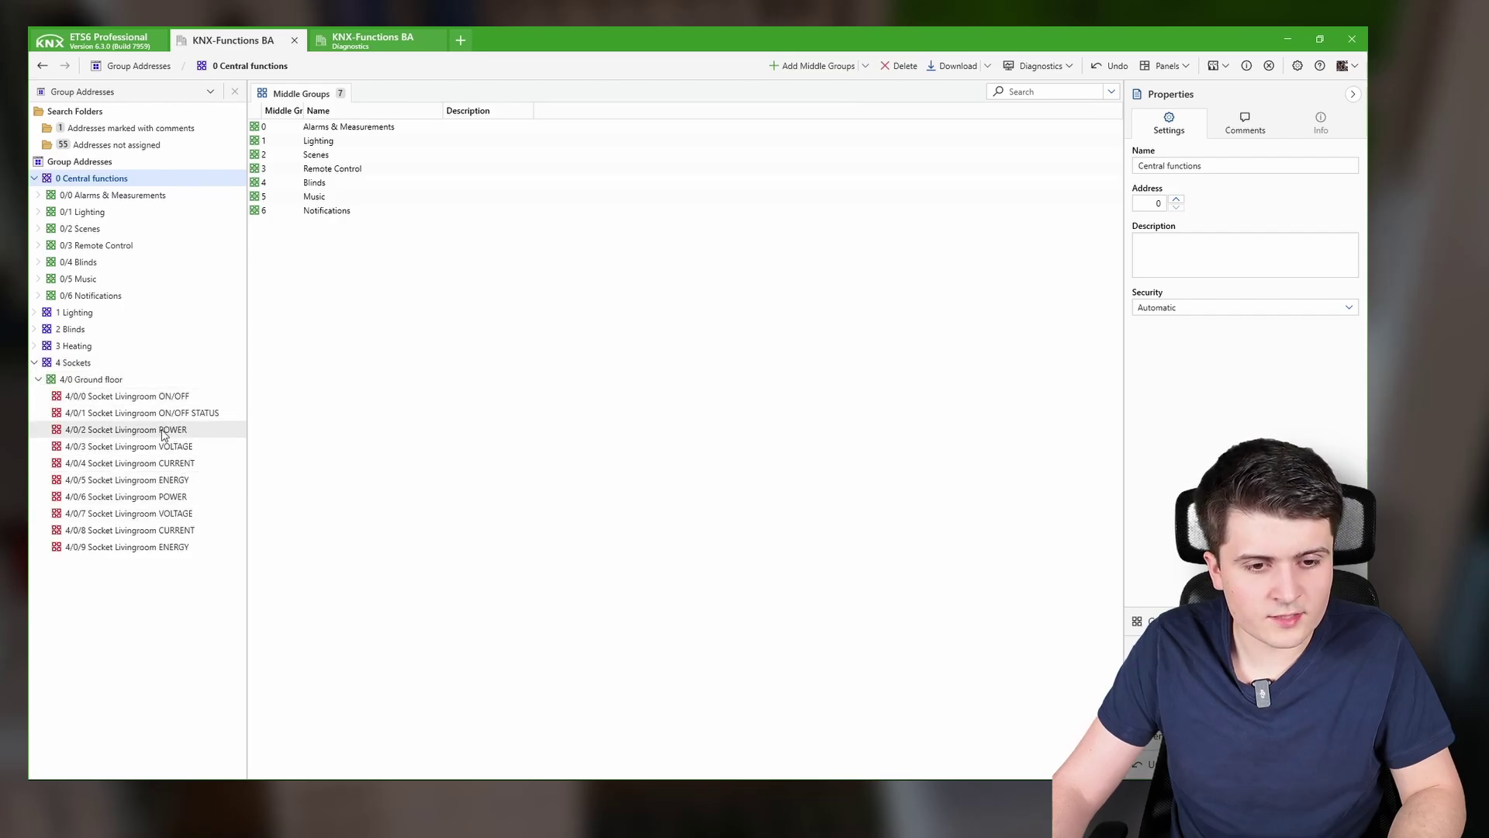
{"action": "left_click", "coordinate": [75, 436]}
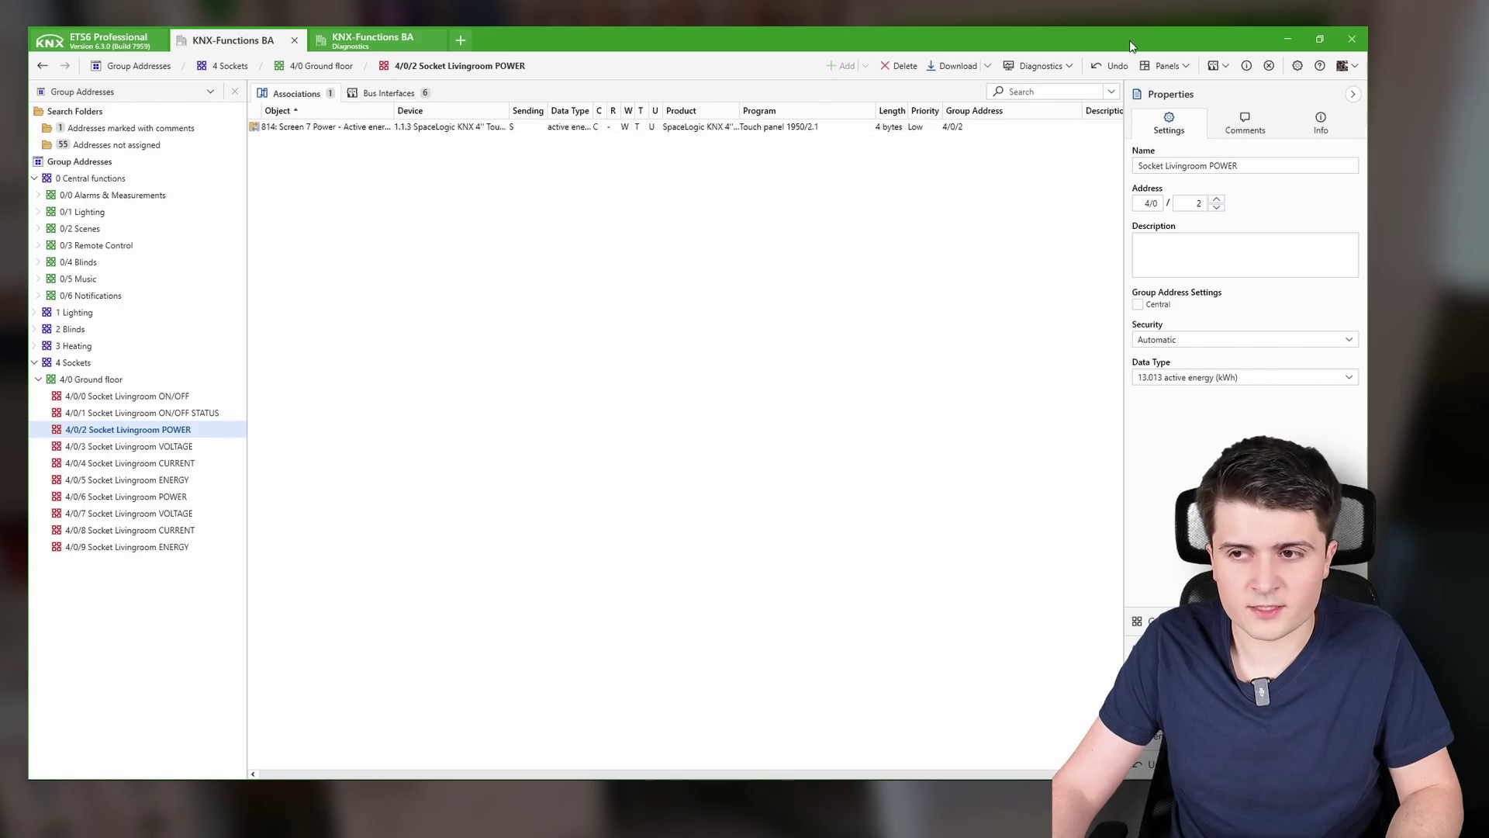
{"action": "left_click", "coordinate": [176, 448]}
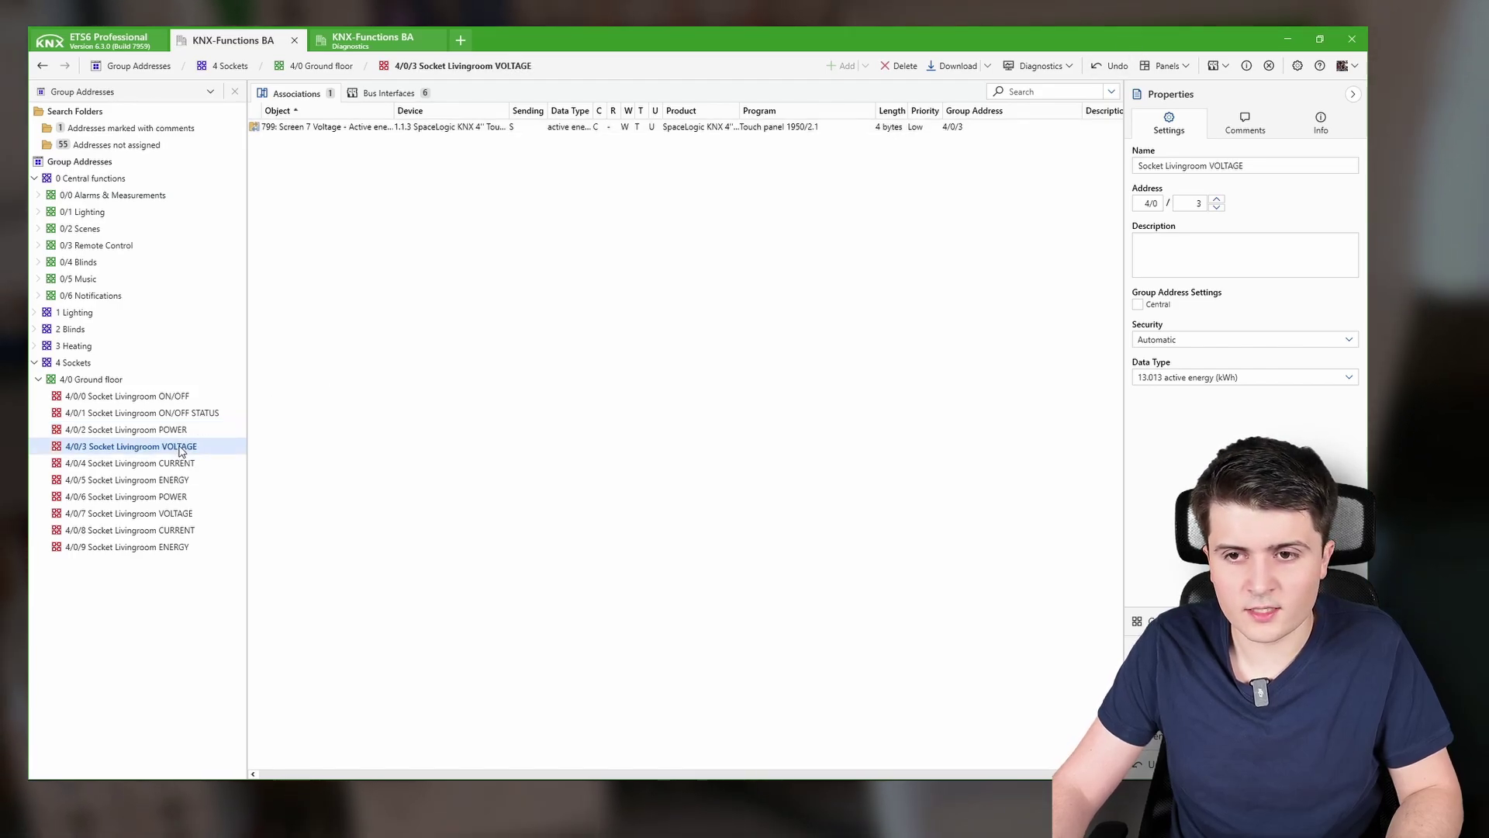
- Return to the KNX documentation and compare the 4-byte types in the value types table, including 4byte_signed, pulse_4_ucount and 4byte_float
{"action": "left_click", "coordinate": [1287, 39]}
{"action": "scroll", "coordinate": [815, 422], "scroll_direction": "down", "scroll_amount": 3}
{"action": "scroll", "coordinate": [791, 432], "scroll_direction": "down", "scroll_amount": 10}
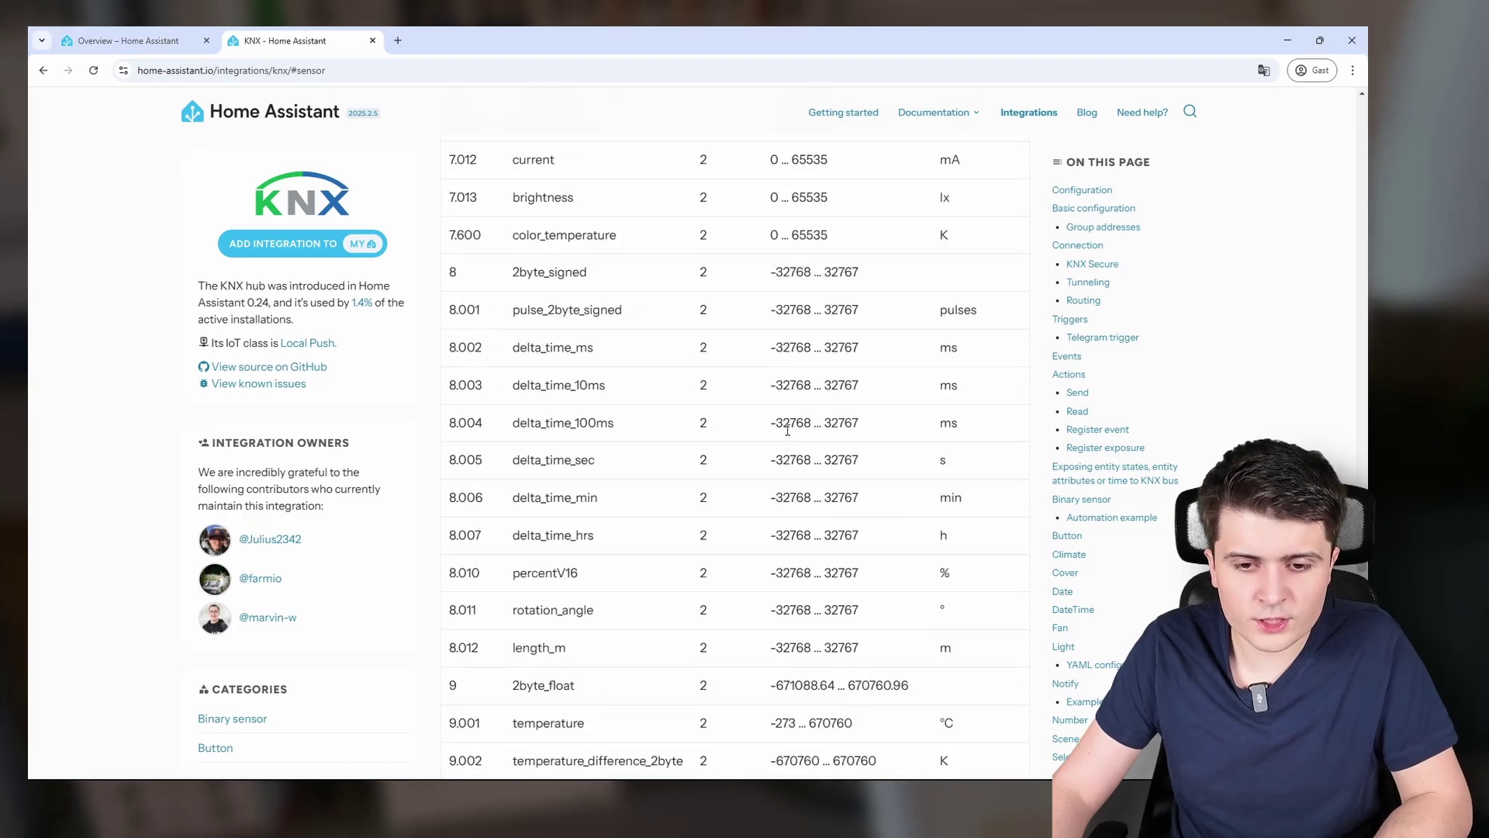
{"action": "scroll", "coordinate": [775, 437], "scroll_direction": "down", "scroll_amount": 15}
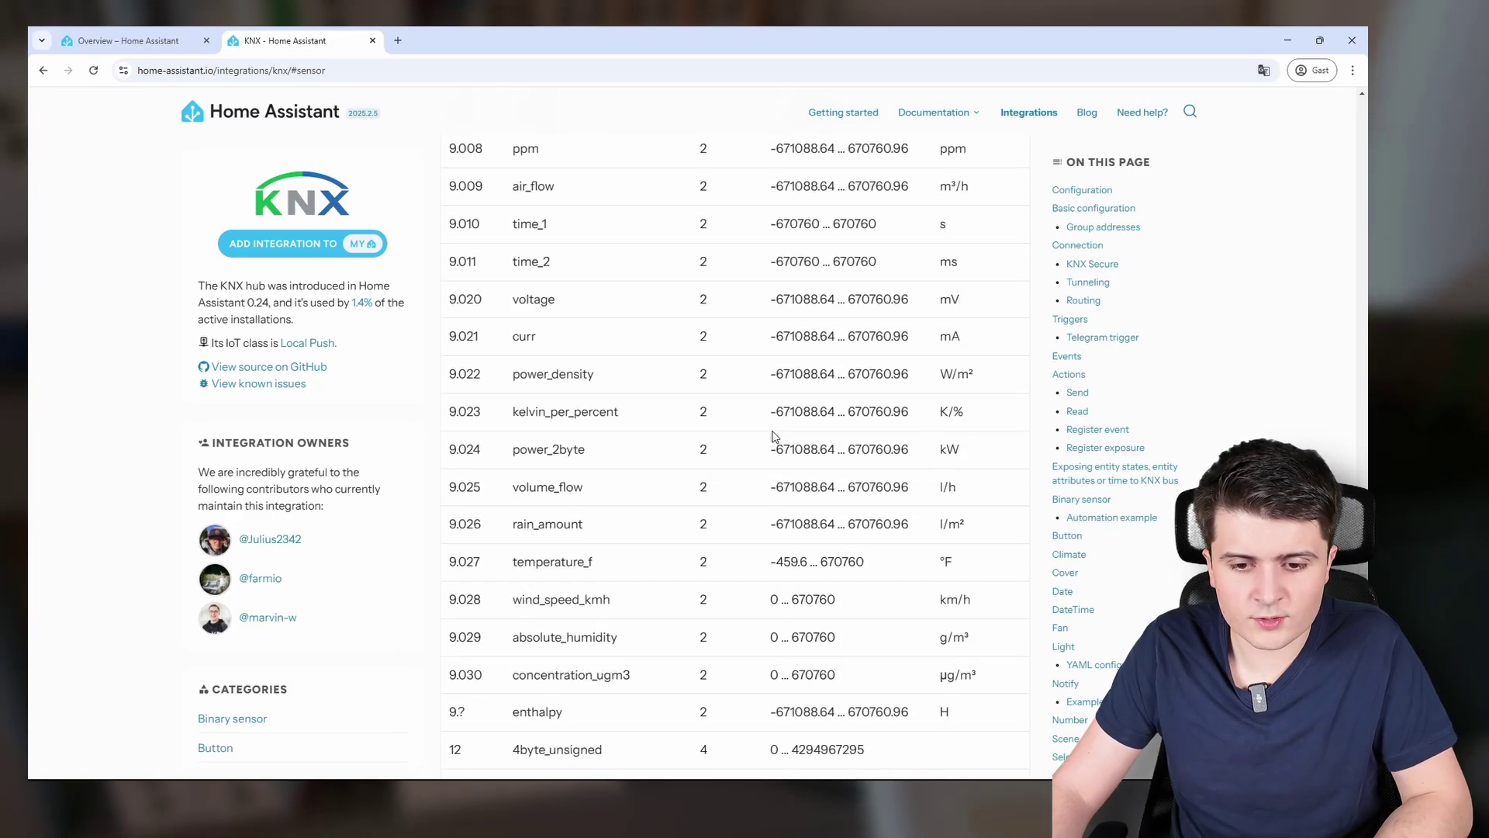
{"action": "scroll", "coordinate": [595, 344], "scroll_direction": "up", "scroll_amount": 4}
{"action": "scroll", "coordinate": [596, 344], "scroll_direction": "down", "scroll_amount": 2}
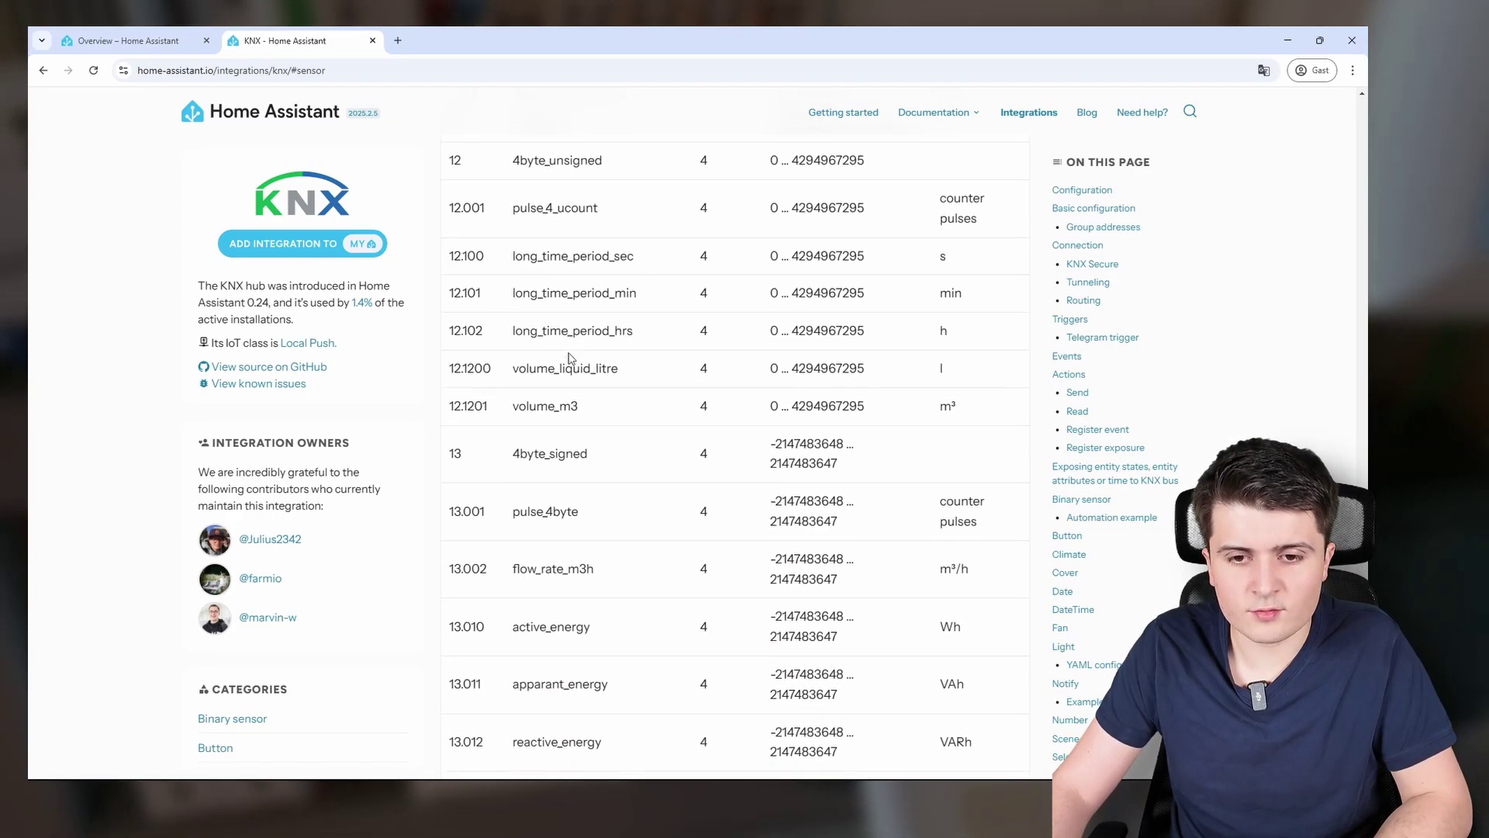
{"action": "double_click", "coordinate": [512, 460]}
{"action": "scroll", "coordinate": [511, 460], "scroll_direction": "up", "scroll_amount": 3}
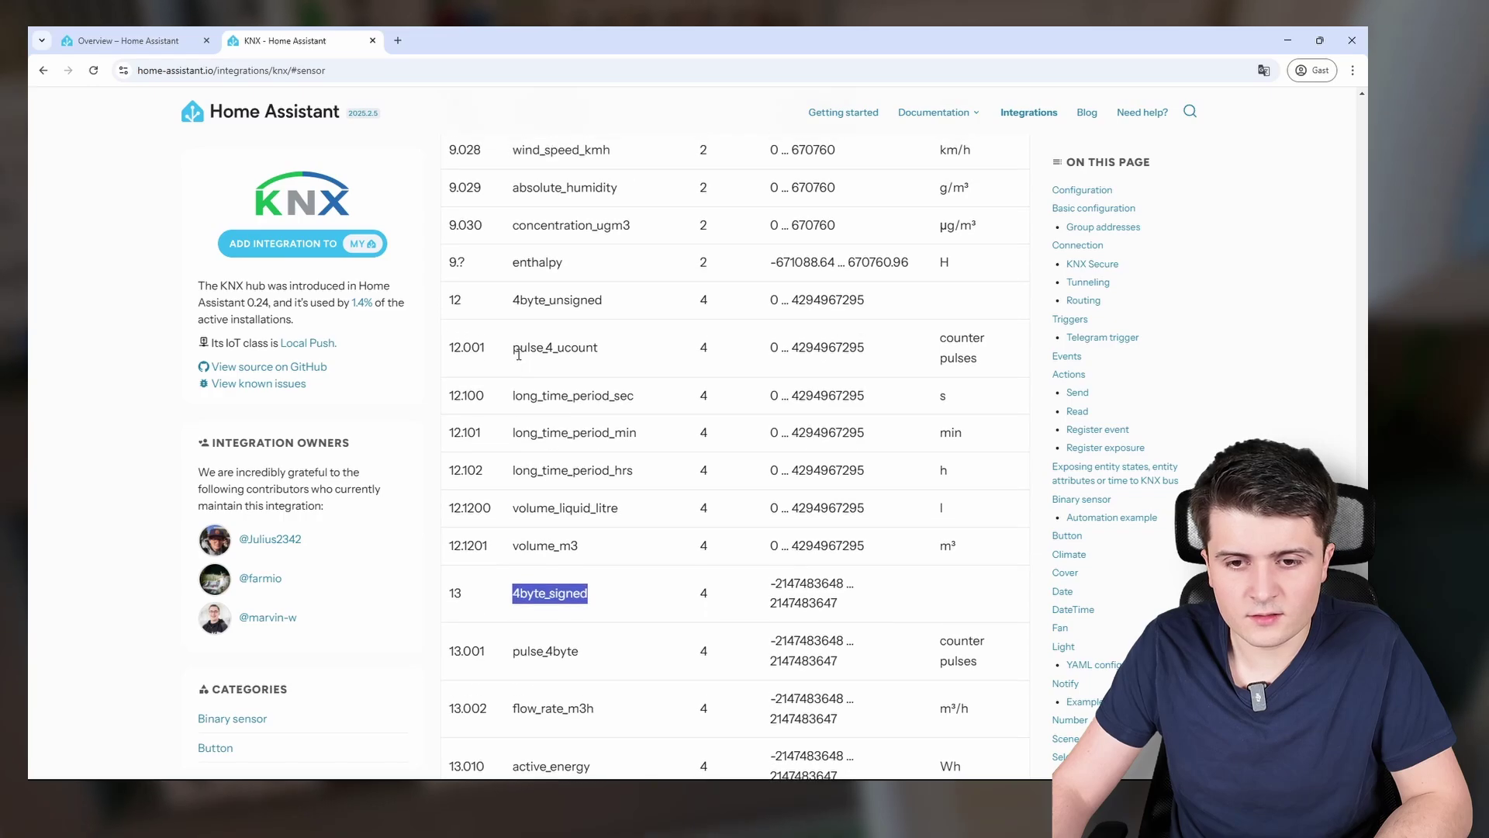
{"action": "double_click", "coordinate": [554, 346]}
{"action": "scroll", "coordinate": [602, 367], "scroll_direction": "down", "scroll_amount": 4}
{"action": "scroll", "coordinate": [602, 367], "scroll_direction": "down", "scroll_amount": 7}
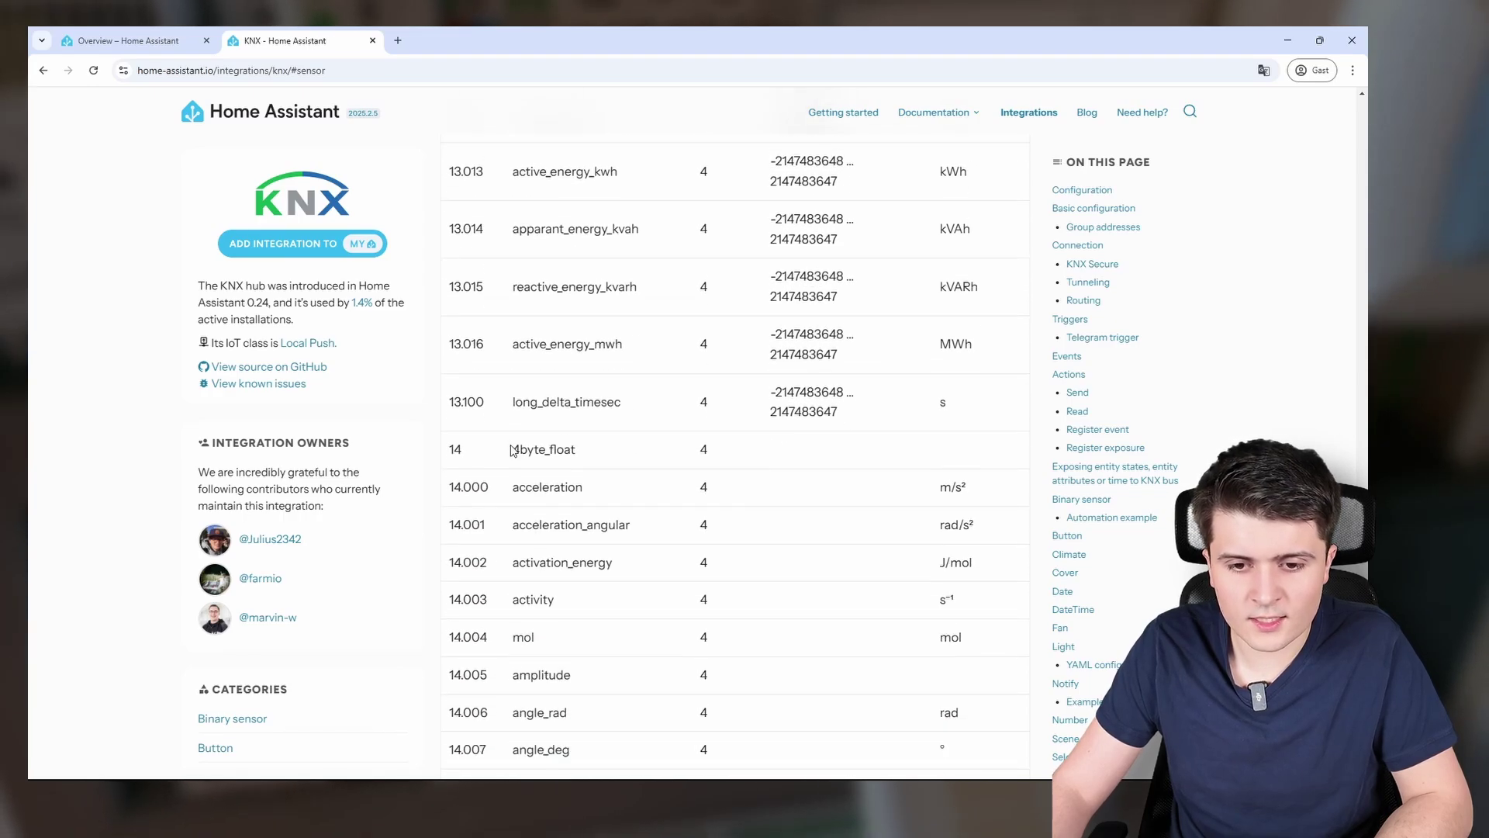
{"action": "left_click_drag", "start_coordinate": [511, 449], "coordinate": [570, 449]}
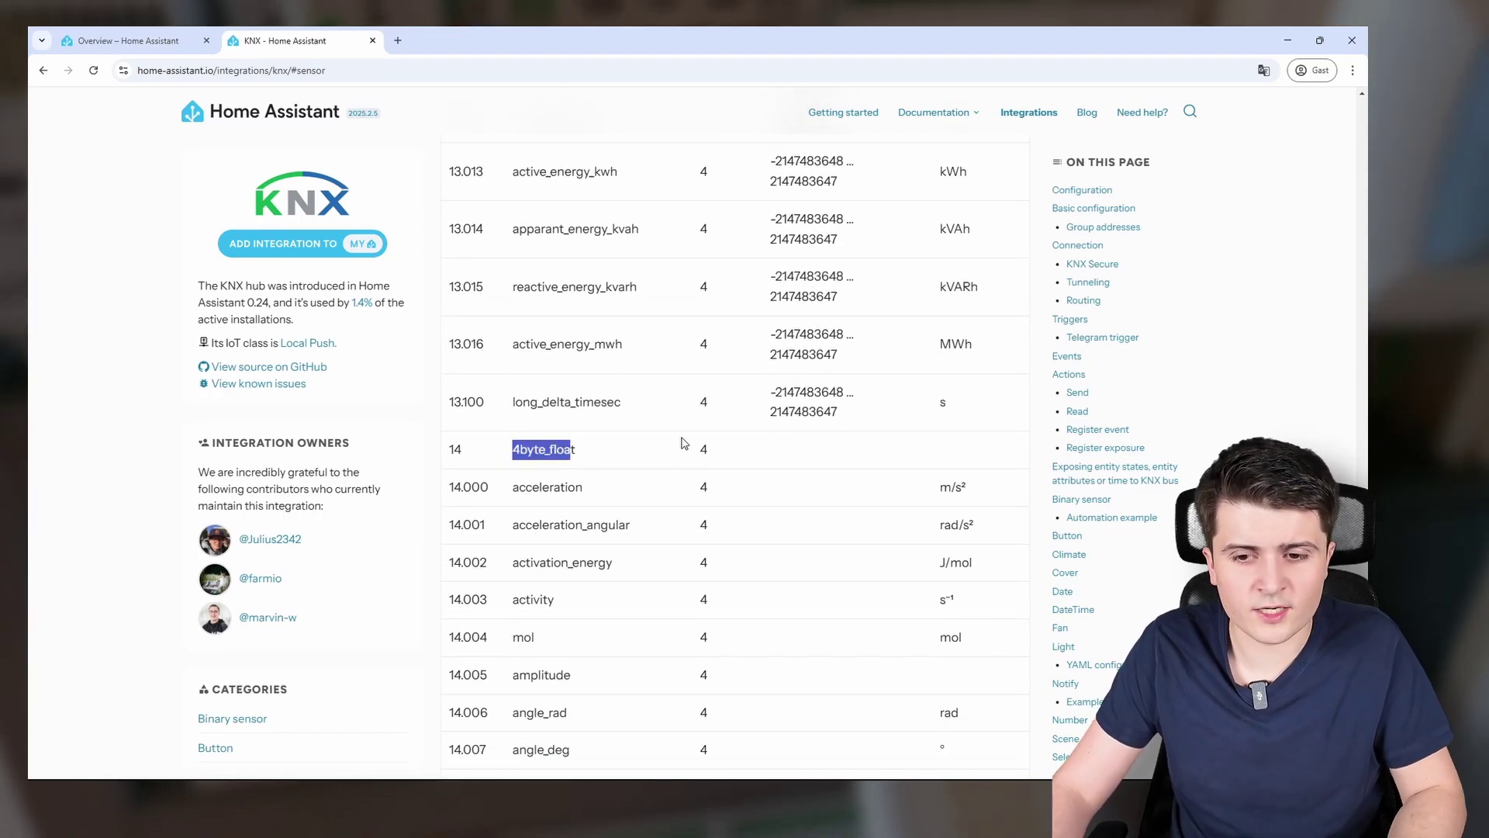
- Recheck the socket voltage address's data type in ETS6 and examine the DPT 13 entries in the documentation, including 4byte_signed and active_energy
{"action": "key", "text": "alt+Tab"}
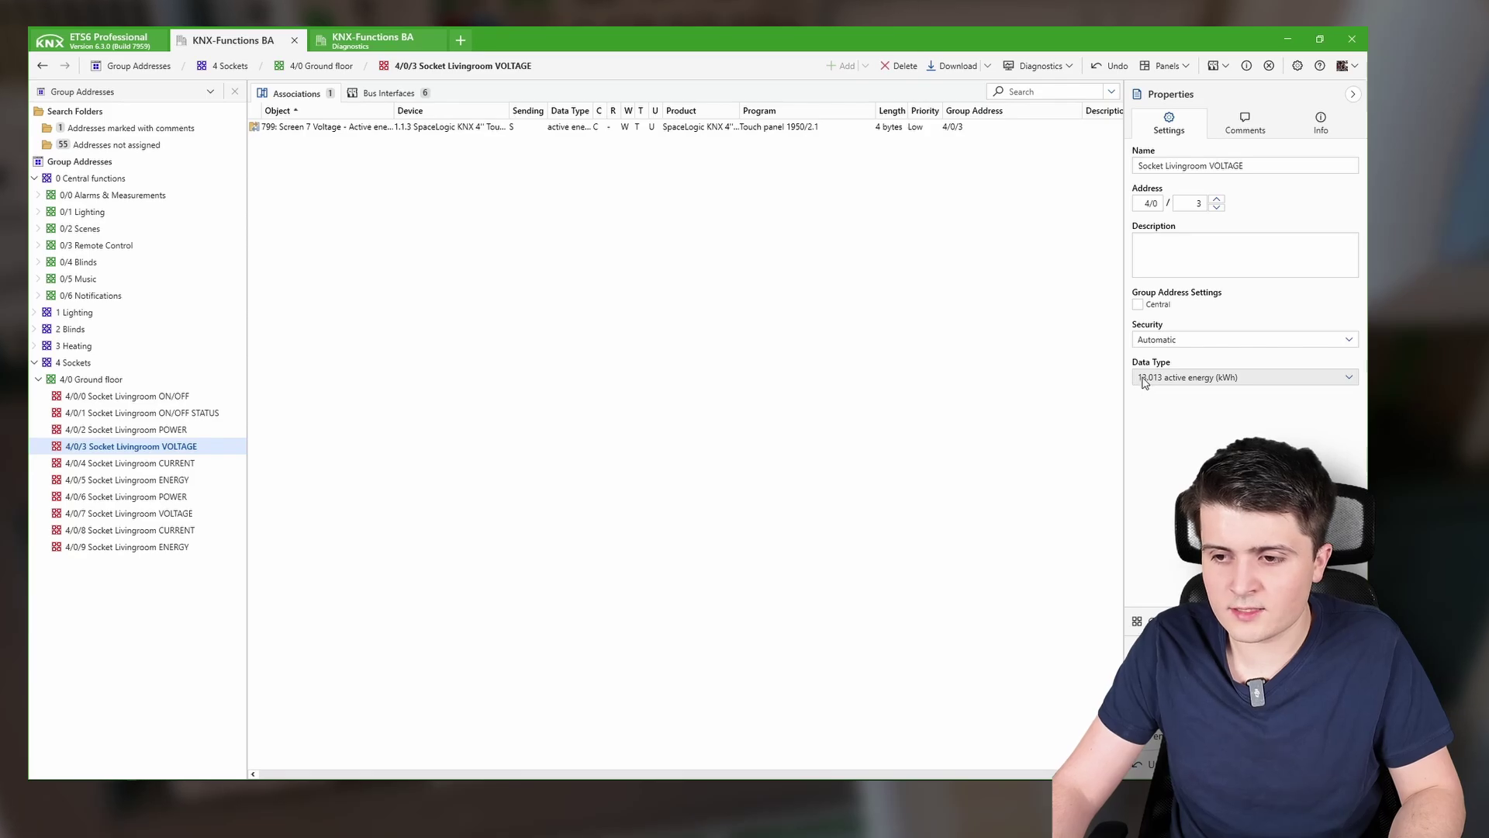
{"action": "key", "text": "alt+Tab"}
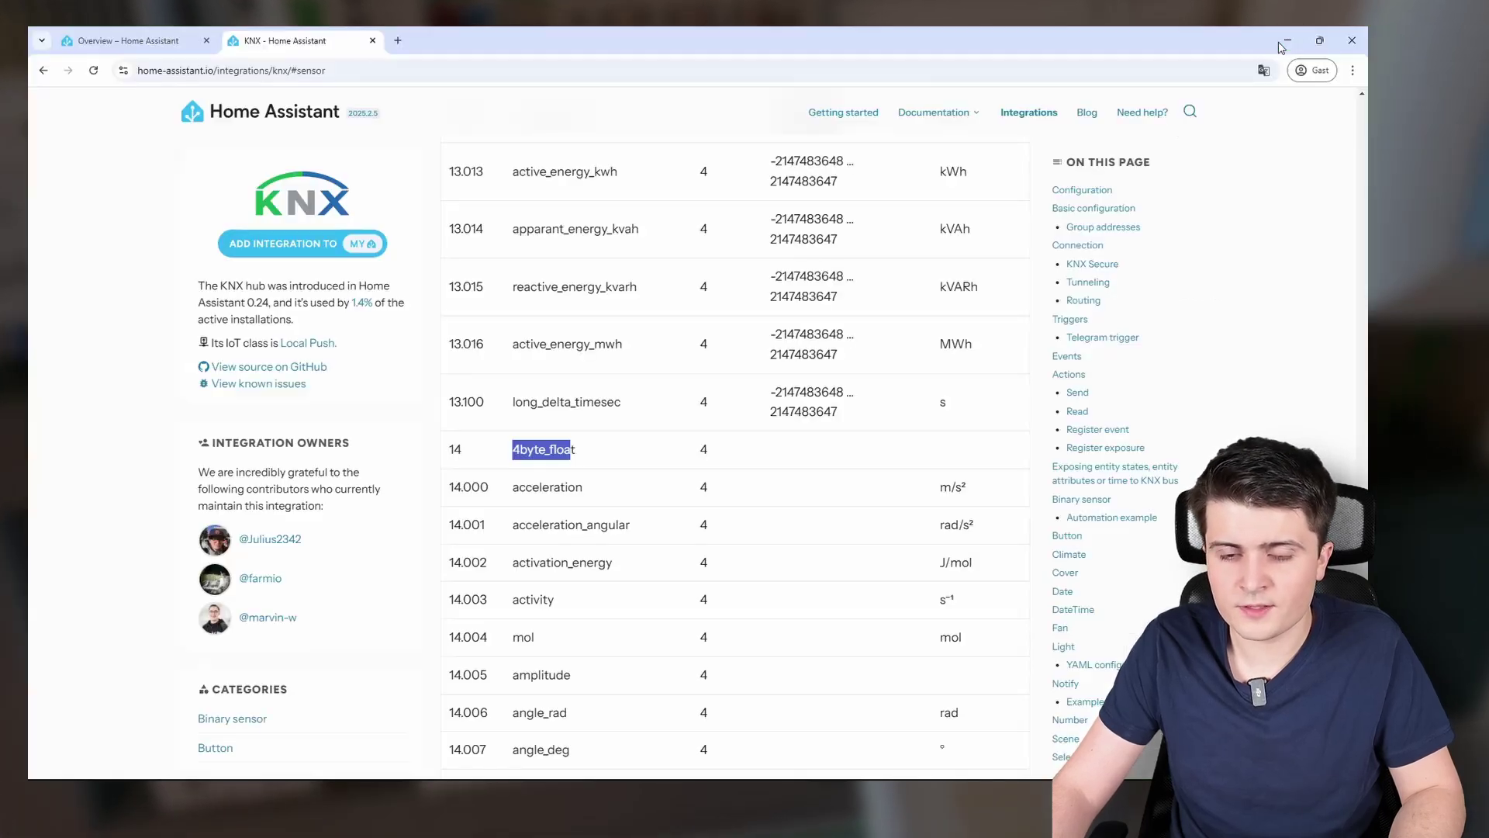
{"action": "scroll", "coordinate": [504, 435], "scroll_direction": "up", "scroll_amount": 3}
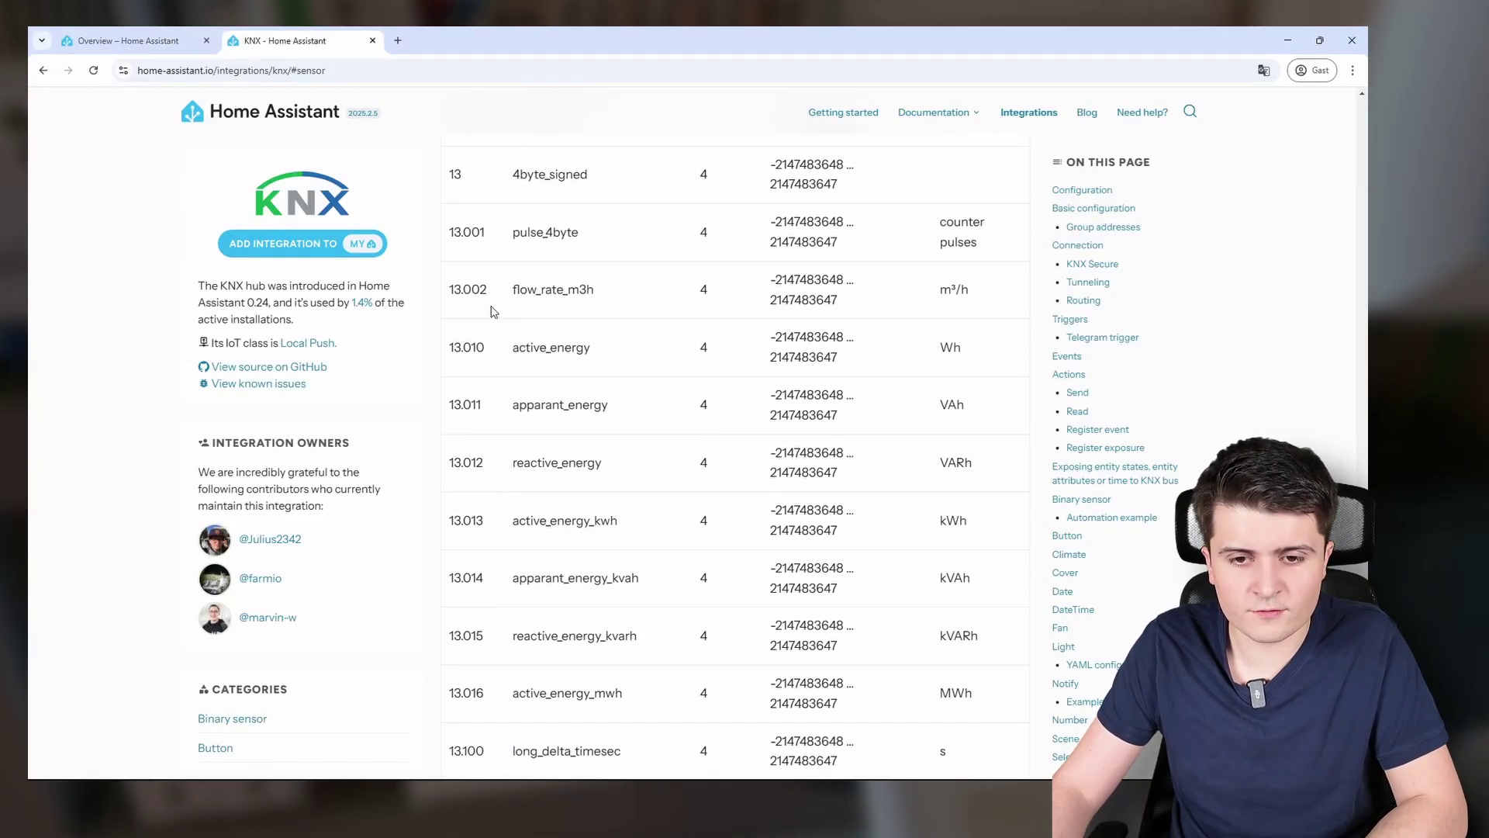
{"action": "scroll", "coordinate": [511, 419], "scroll_direction": "up", "scroll_amount": 5}
{"action": "scroll", "coordinate": [508, 435], "scroll_direction": "down", "scroll_amount": 2}
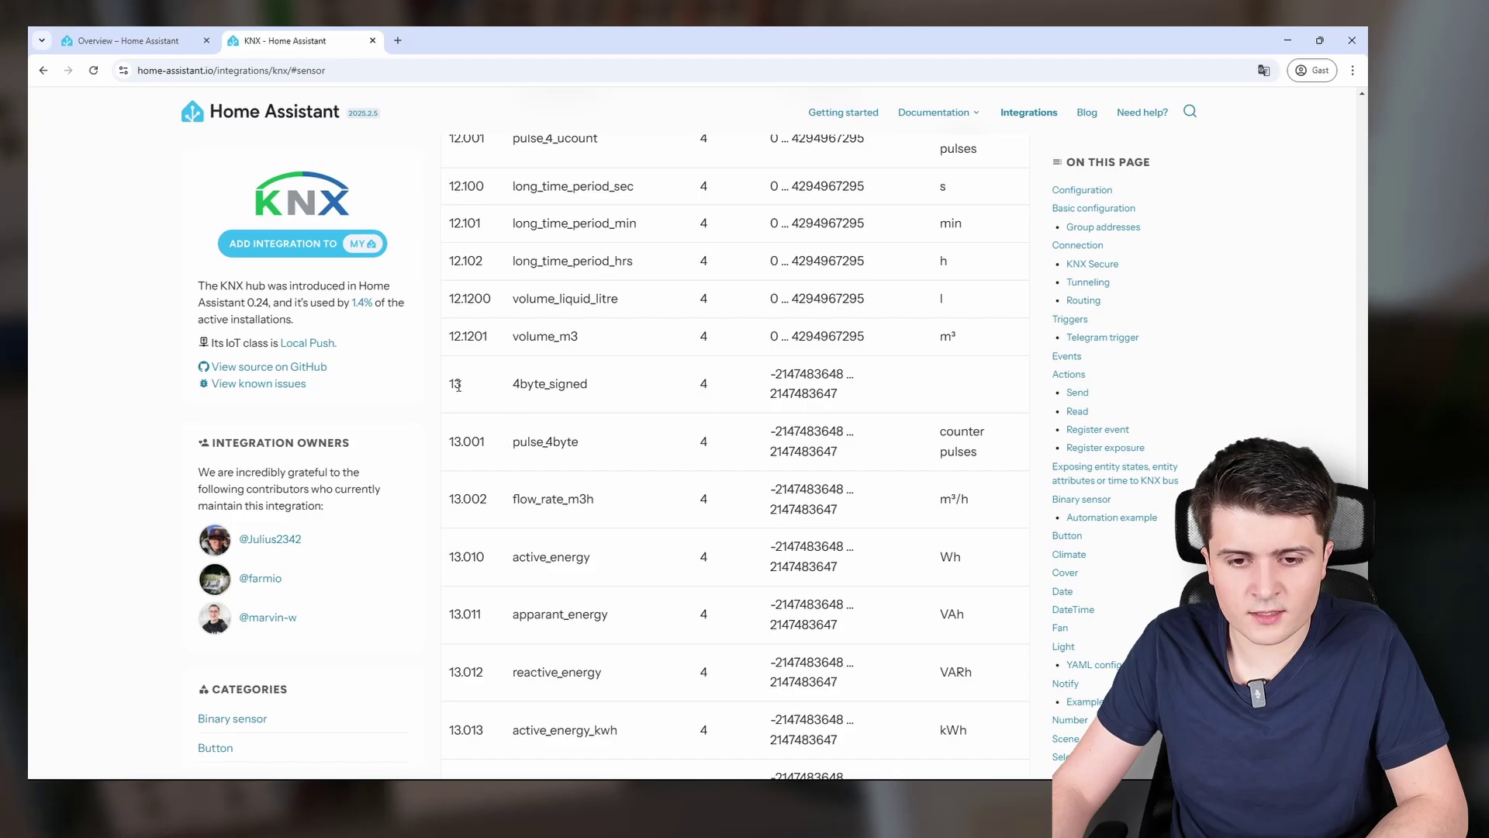
{"action": "left_click_drag", "start_coordinate": [458, 386], "coordinate": [615, 390]}
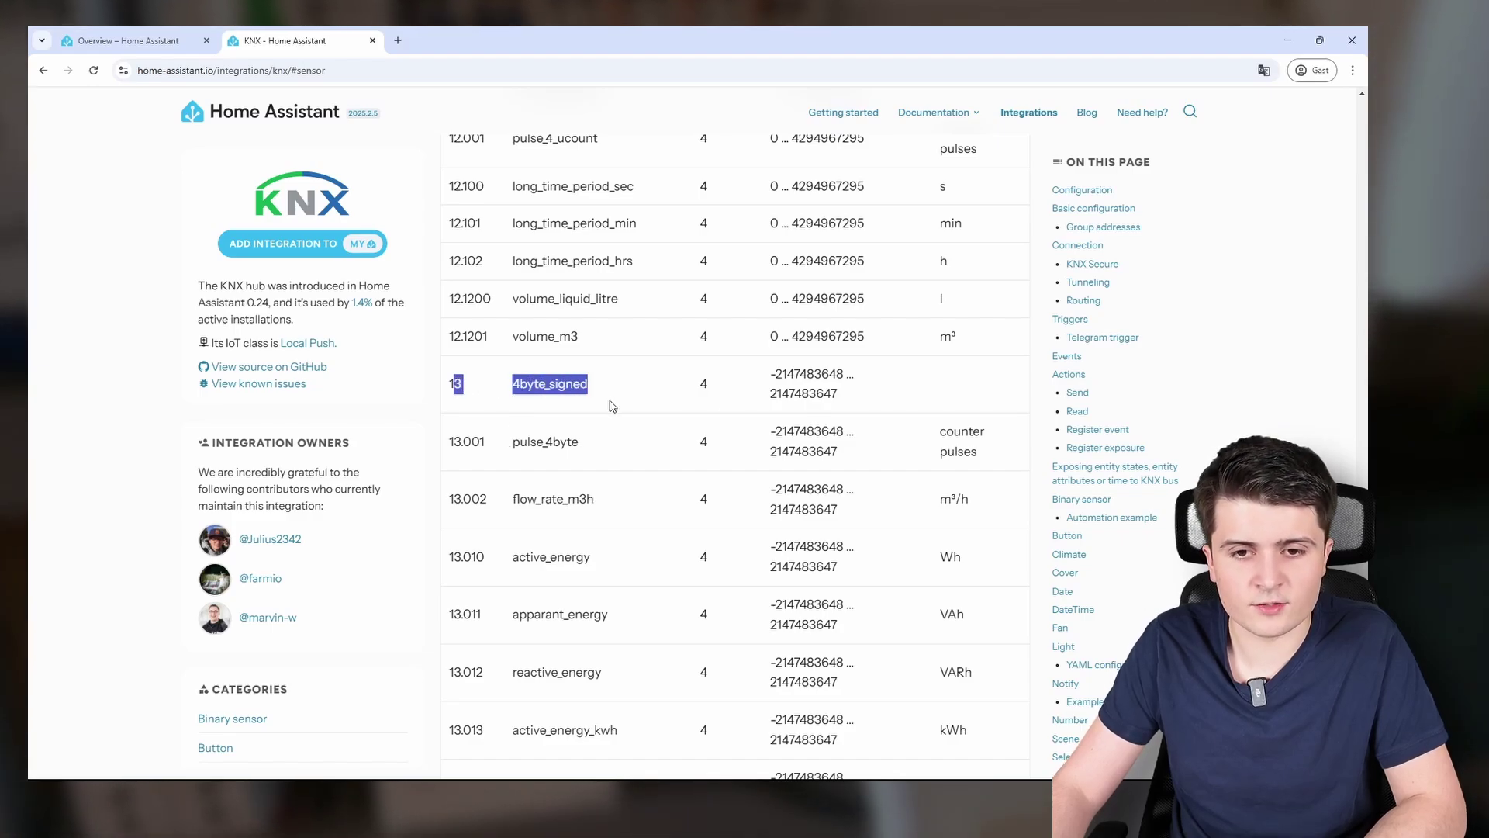
{"action": "scroll", "coordinate": [605, 400], "scroll_direction": "down", "scroll_amount": 3}
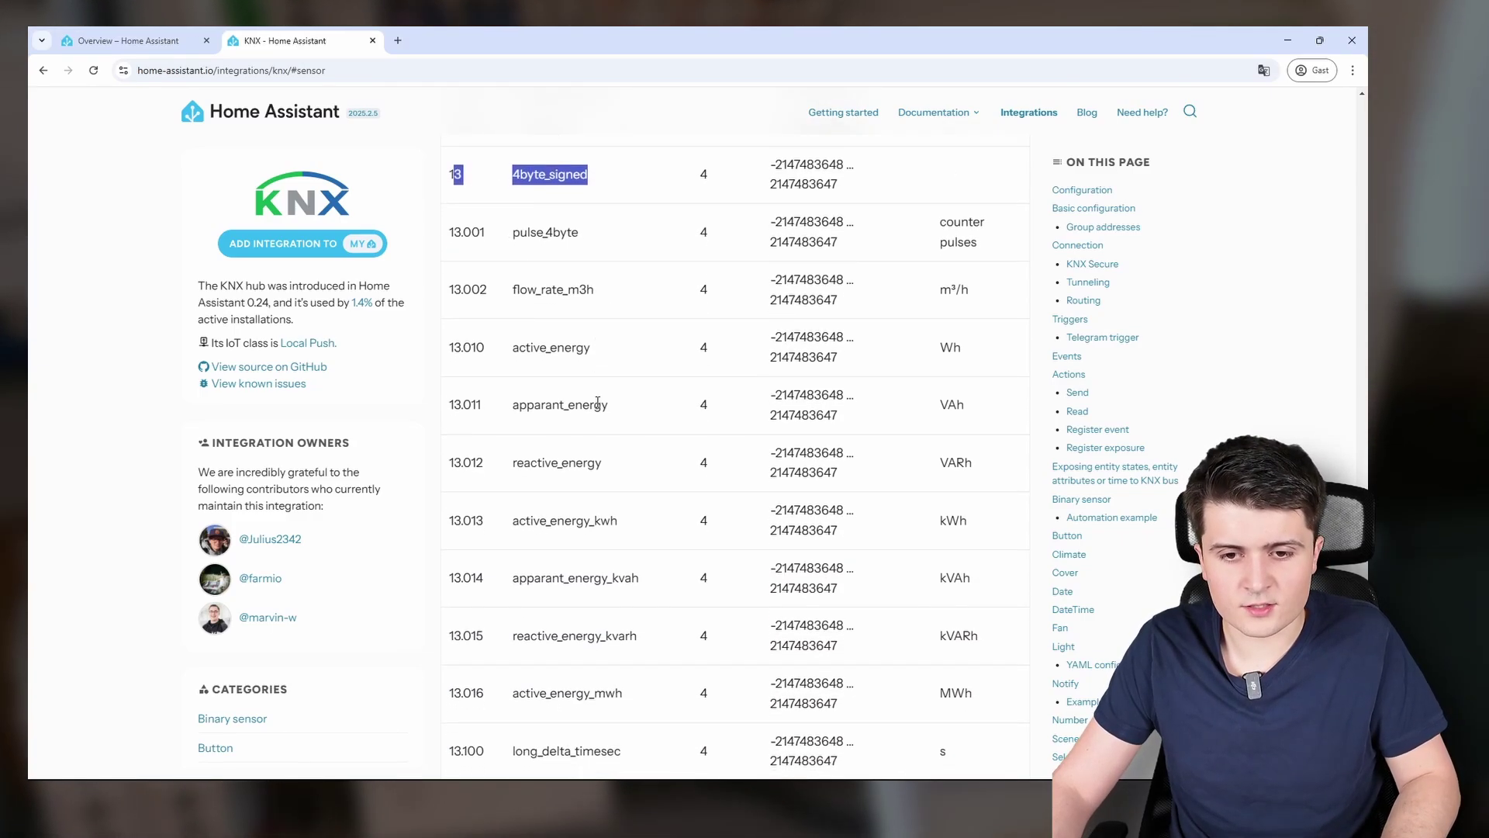
{"action": "scroll", "coordinate": [597, 402], "scroll_direction": "down", "scroll_amount": 4}
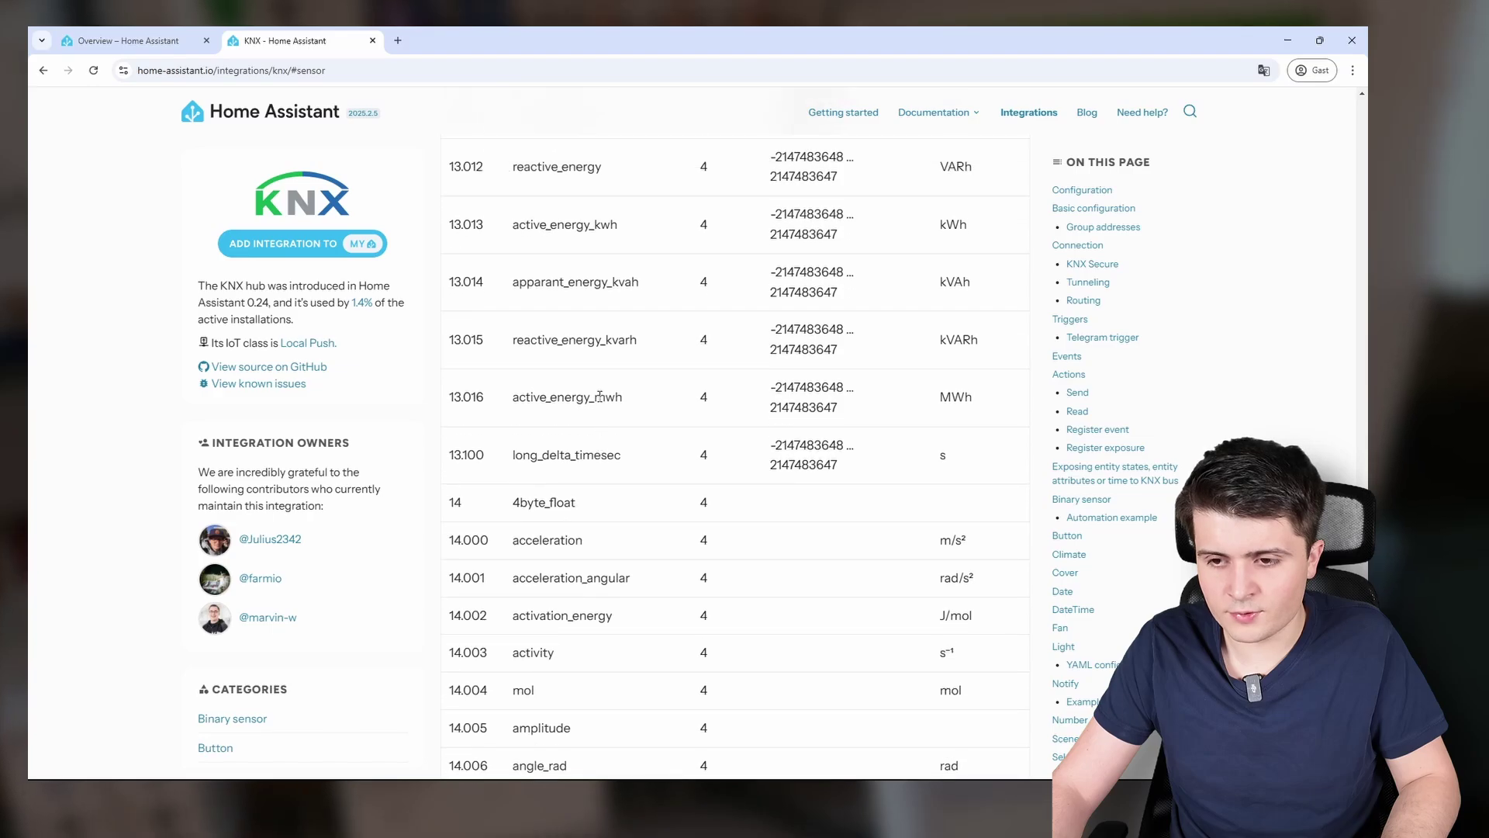
{"action": "scroll", "coordinate": [599, 397], "scroll_direction": "up", "scroll_amount": 5}
{"action": "double_click", "coordinate": [547, 419]}
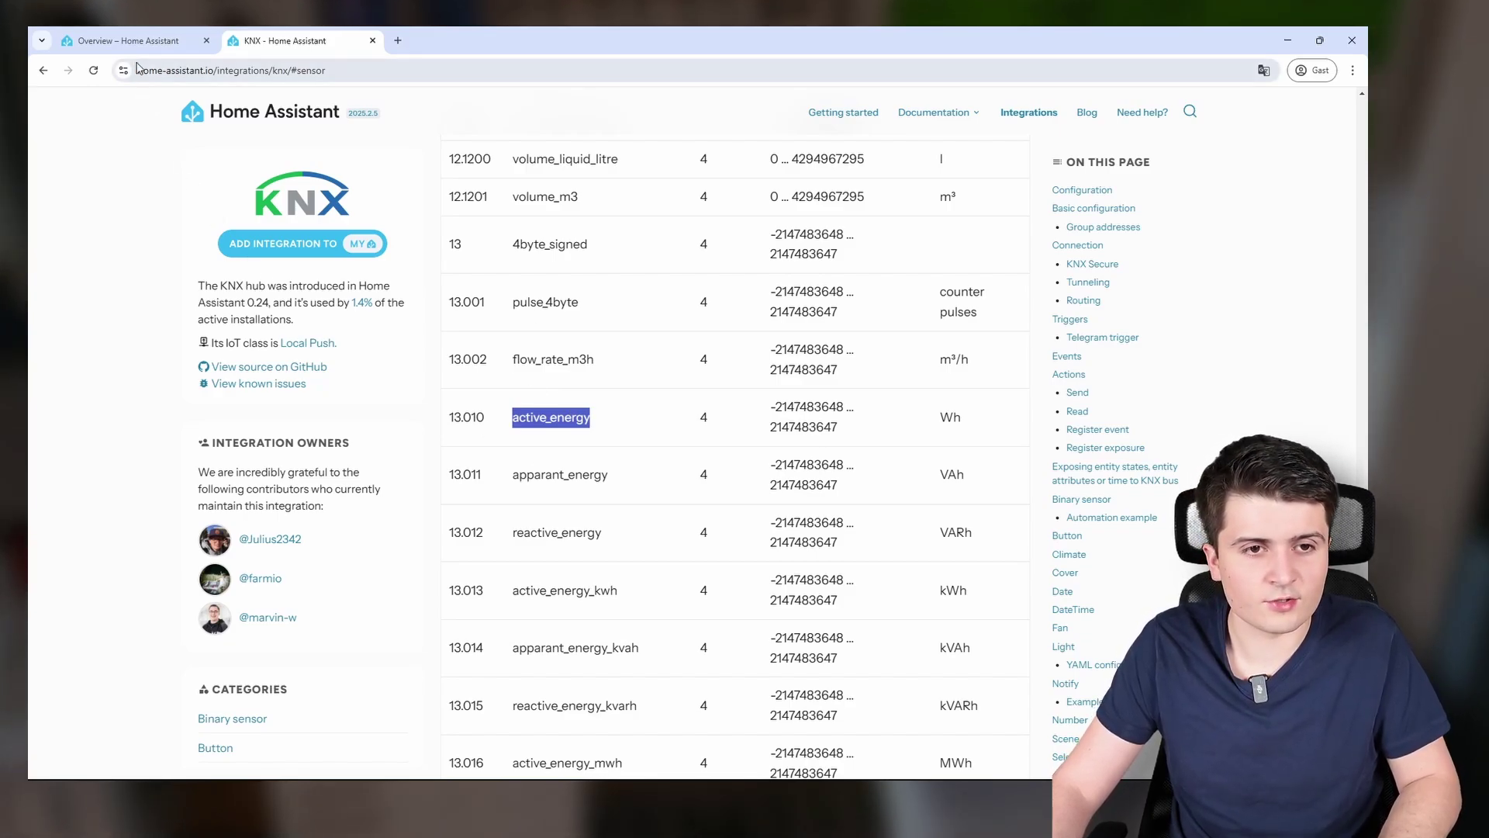
- Open knx.yaml in Studio Code Server and add a new expose entry of type active_energy below the window contact entry
{"action": "left_click", "coordinate": [181, 47]}
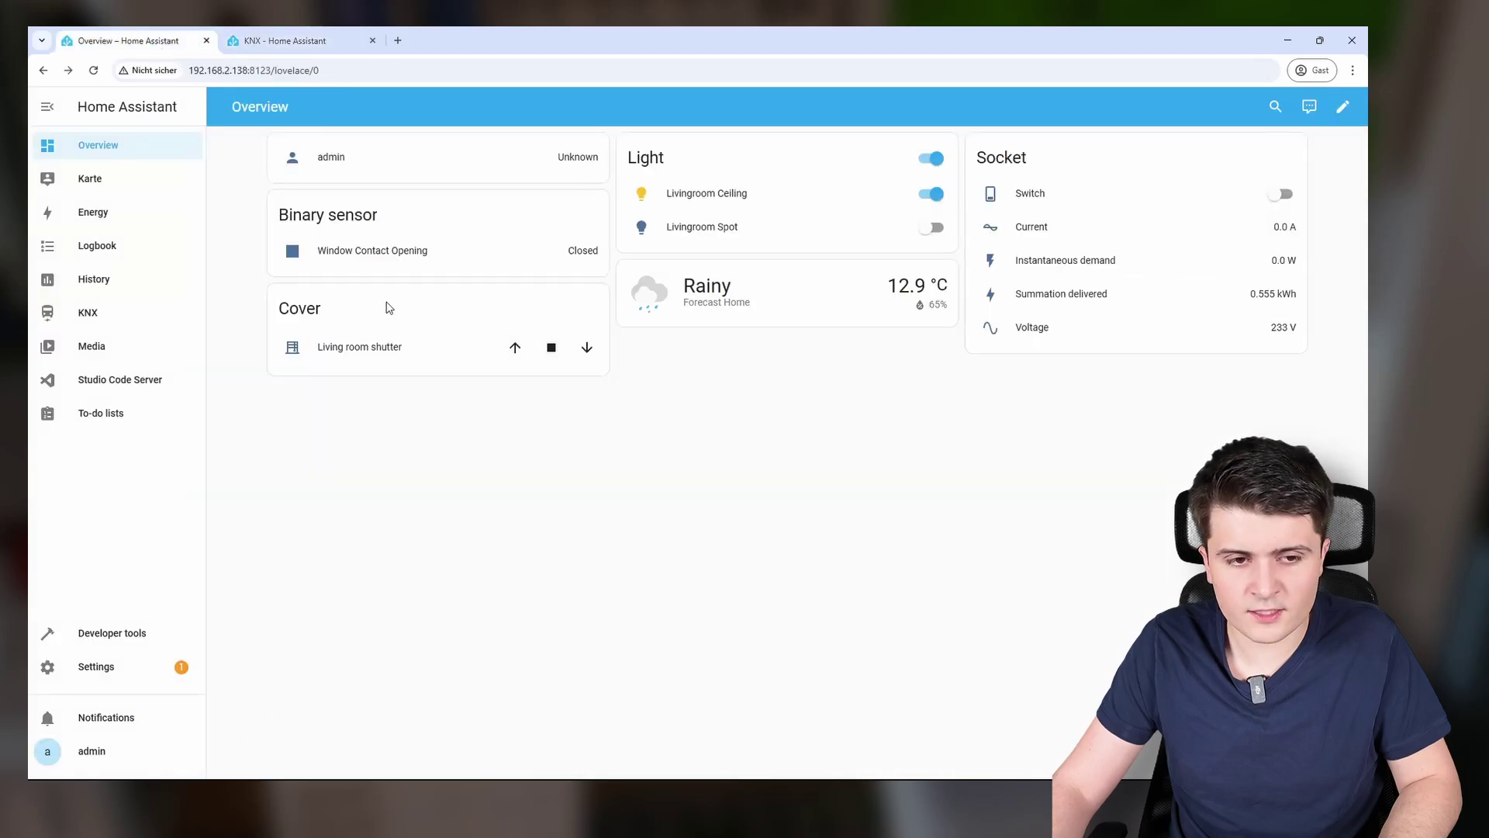
{"action": "left_click", "coordinate": [105, 390]}
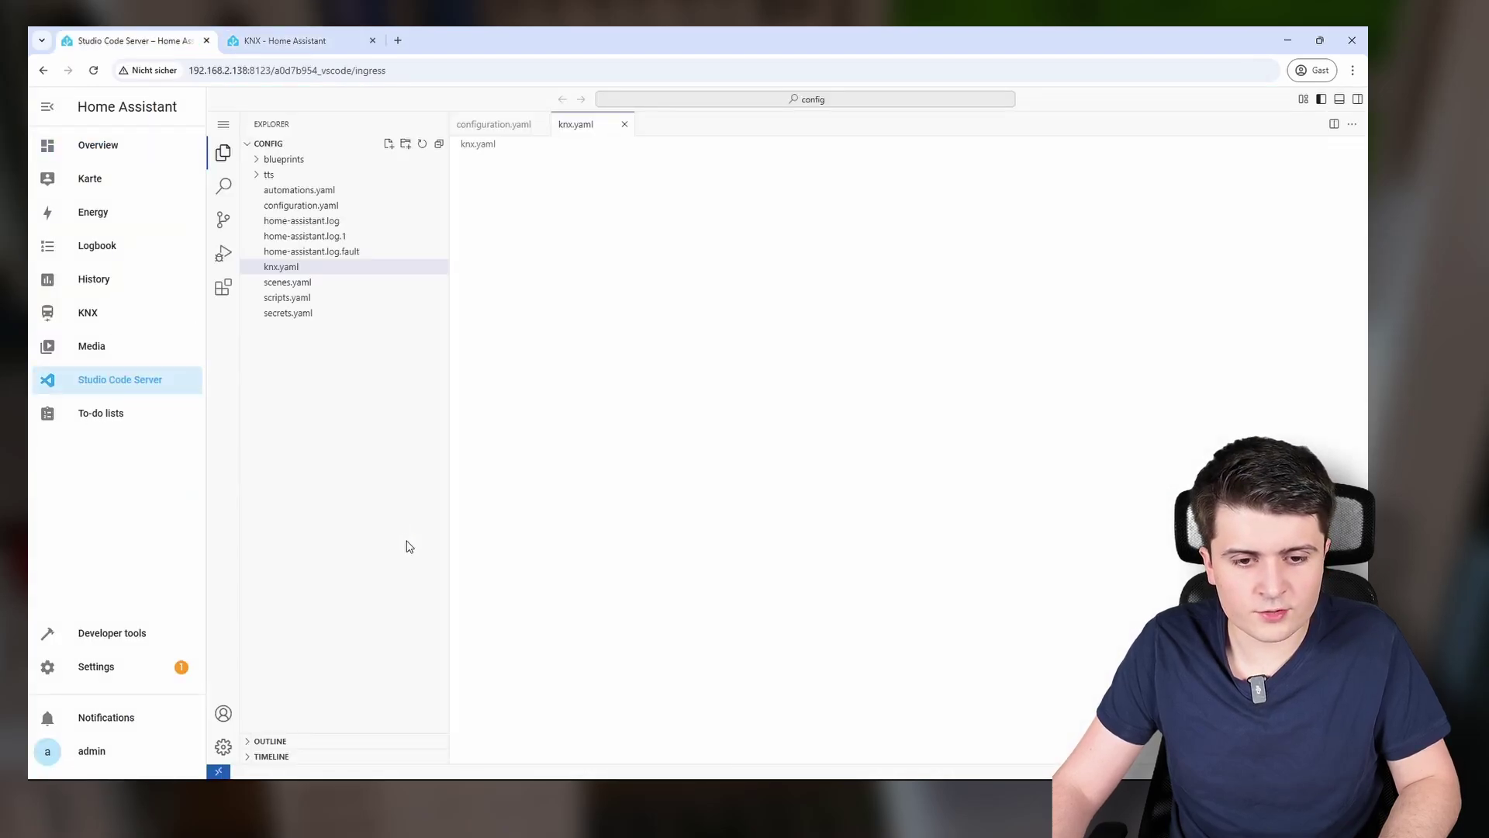
{"action": "key", "text": "Return"}
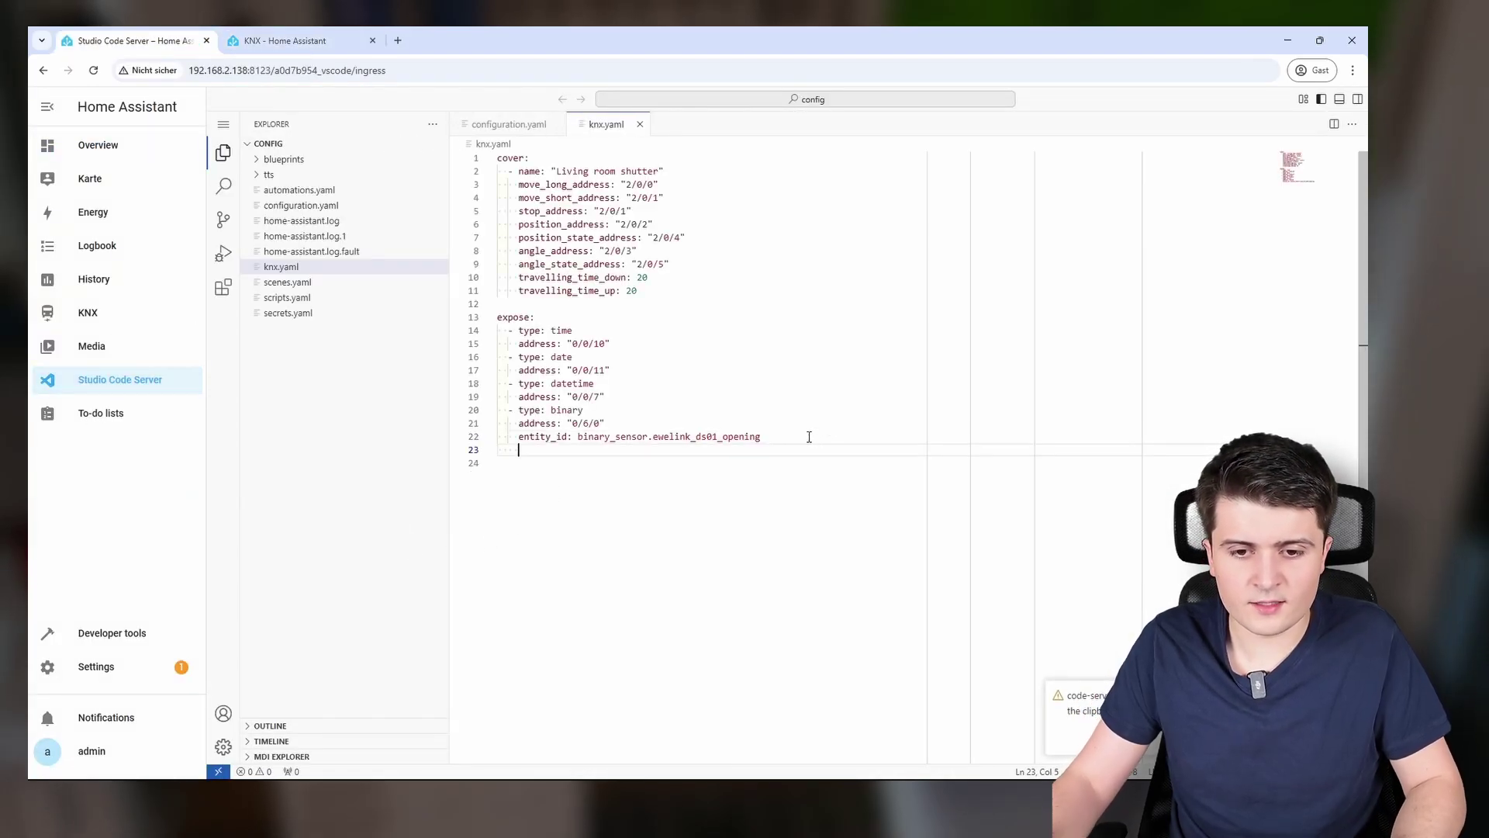
{"action": "key", "text": "BackSpace"}
{"action": "type", "text": "- ty"}
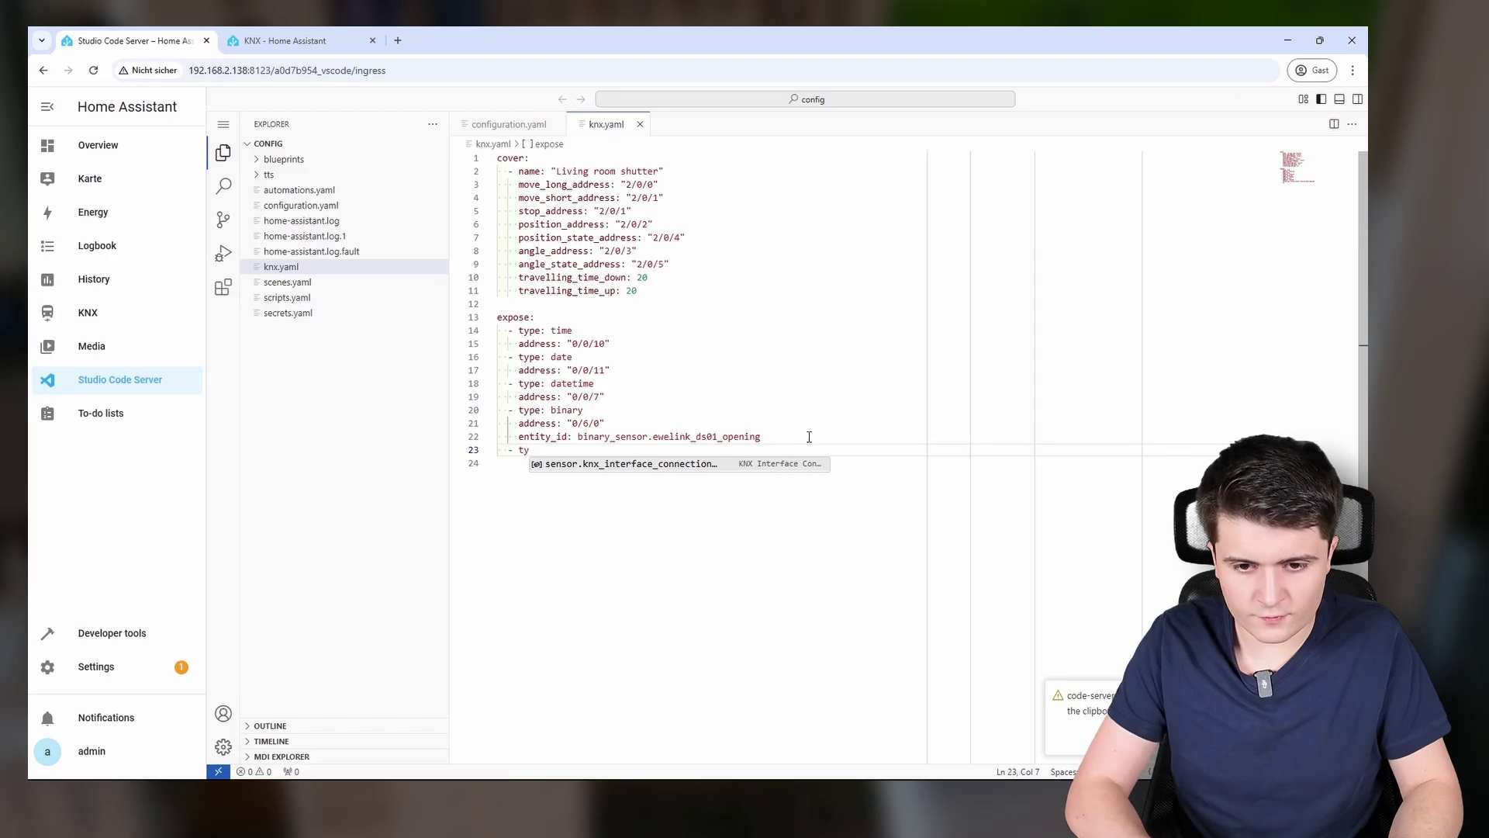
{"action": "type", "text": "pe: active_energy"}
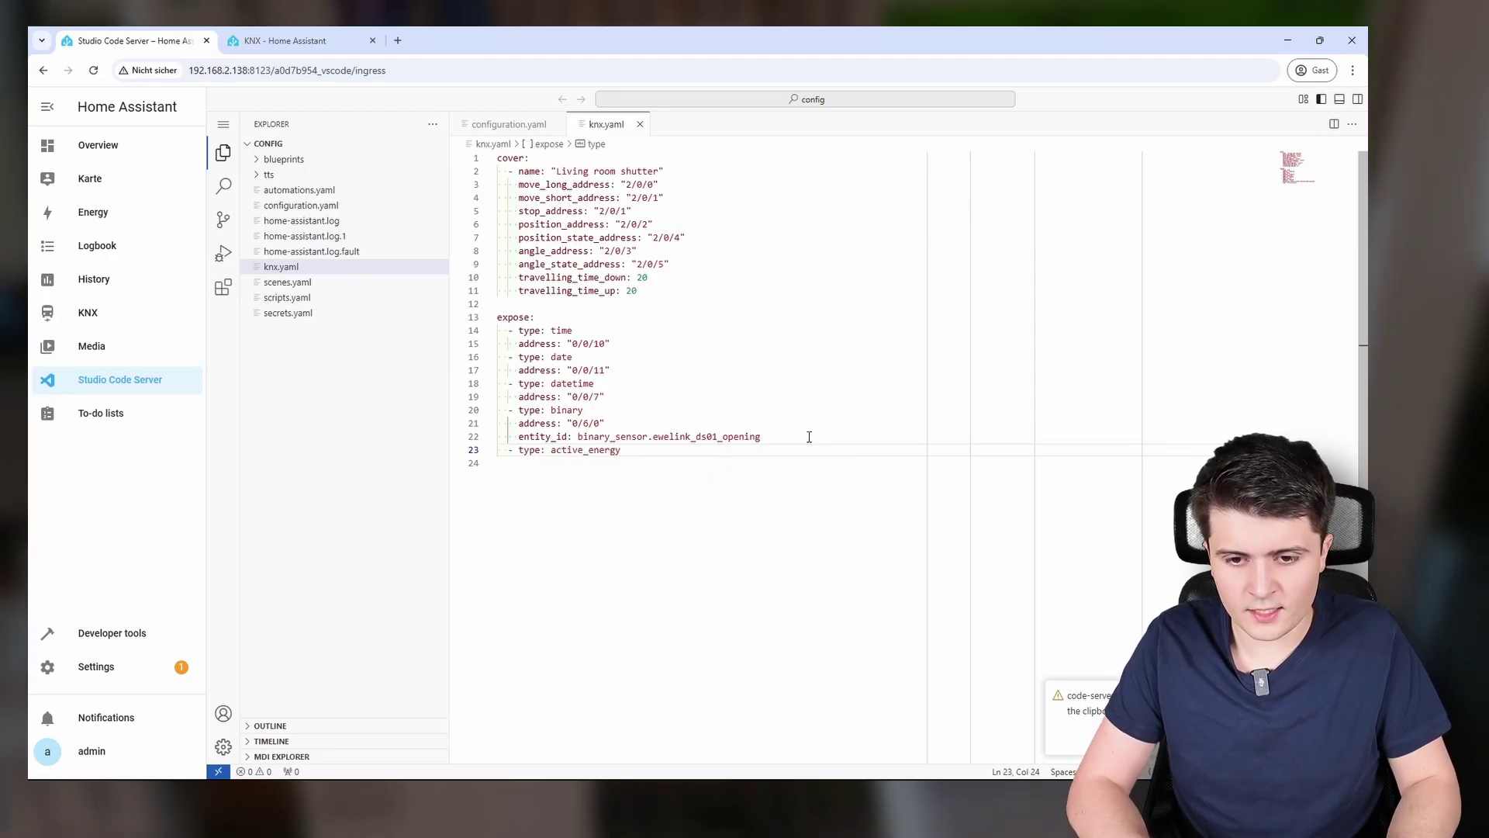
- Add the address "4/02" to the new active_energy entry, checking the socket group addresses in ETS6
{"action": "key", "text": "Return"}
{"action": "type", "text": "addr"}
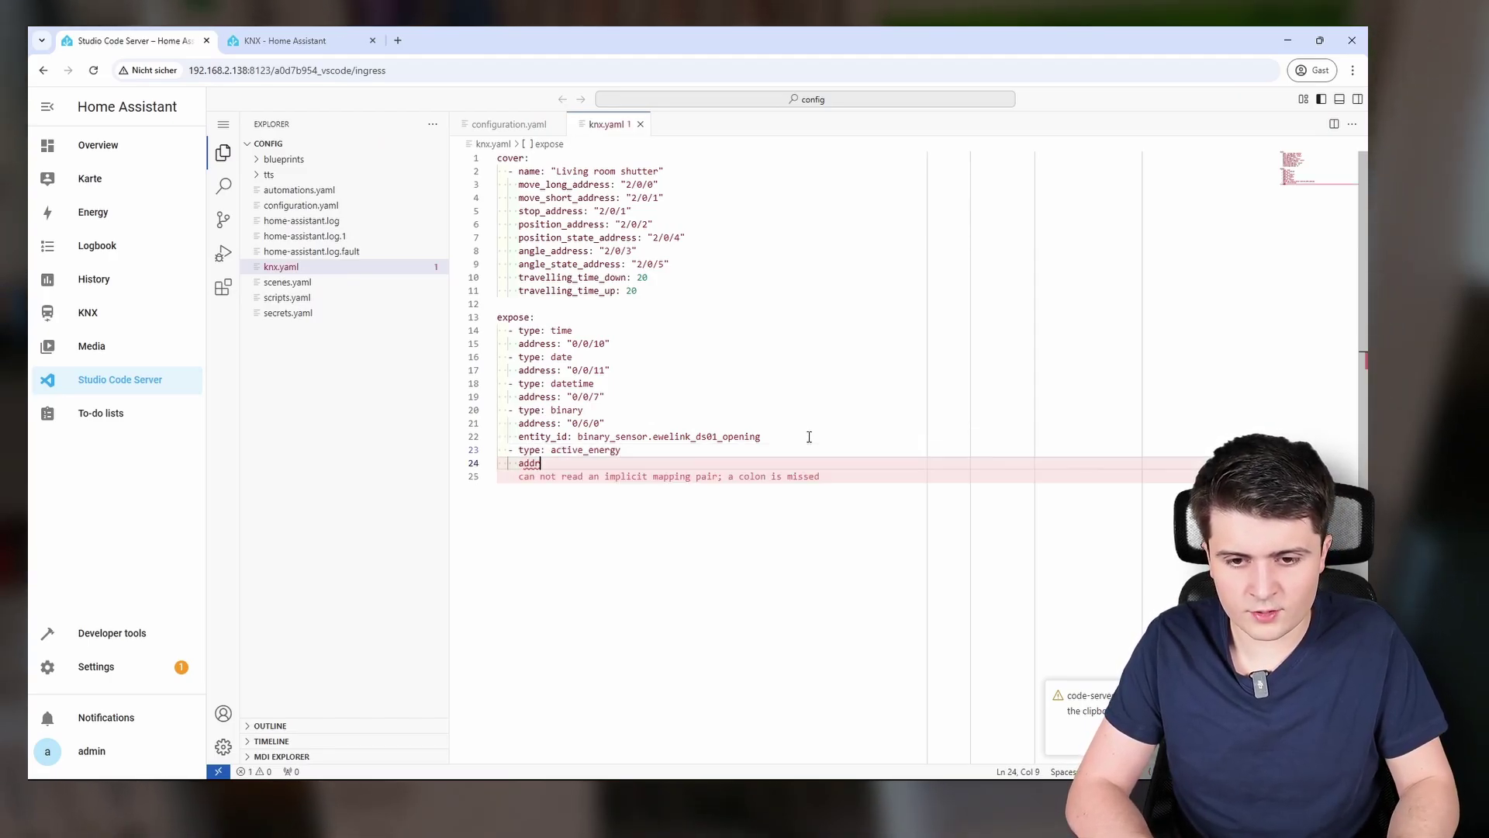
{"action": "type", "text": "ess: \""}
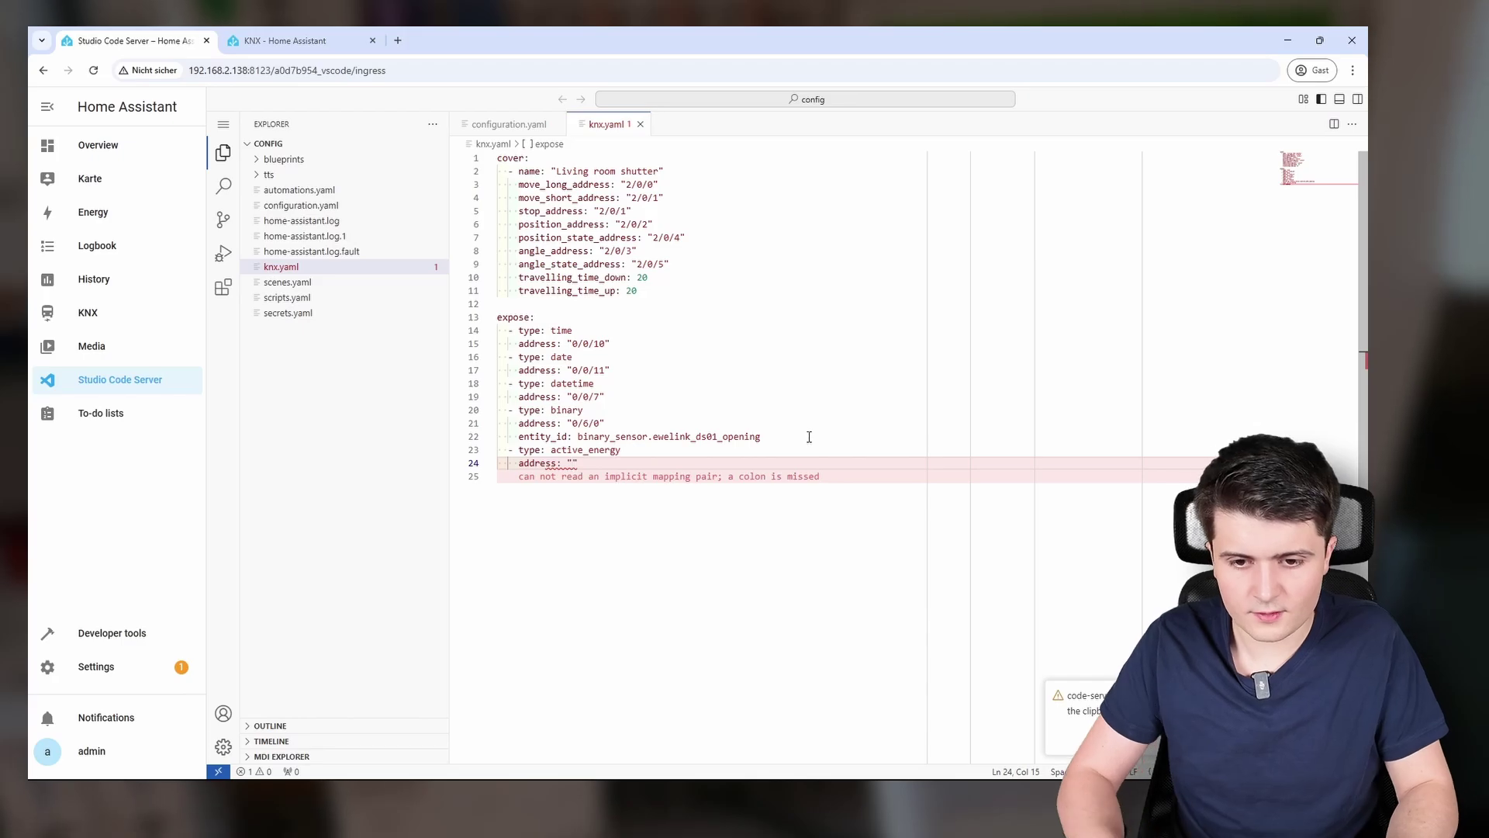
{"action": "key", "text": "alt+Tab"}
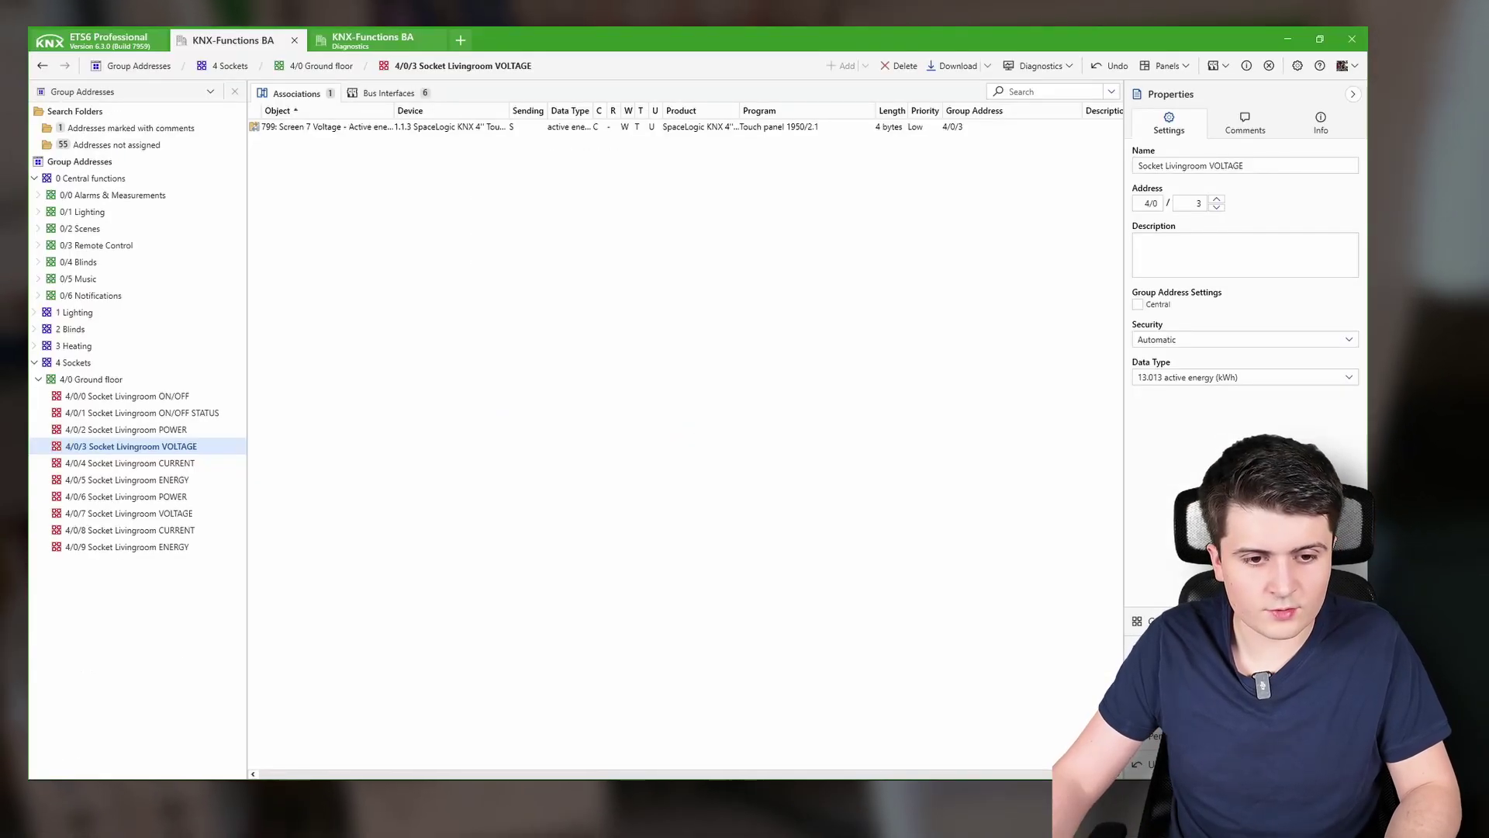
{"action": "key", "text": "alt+Tab"}
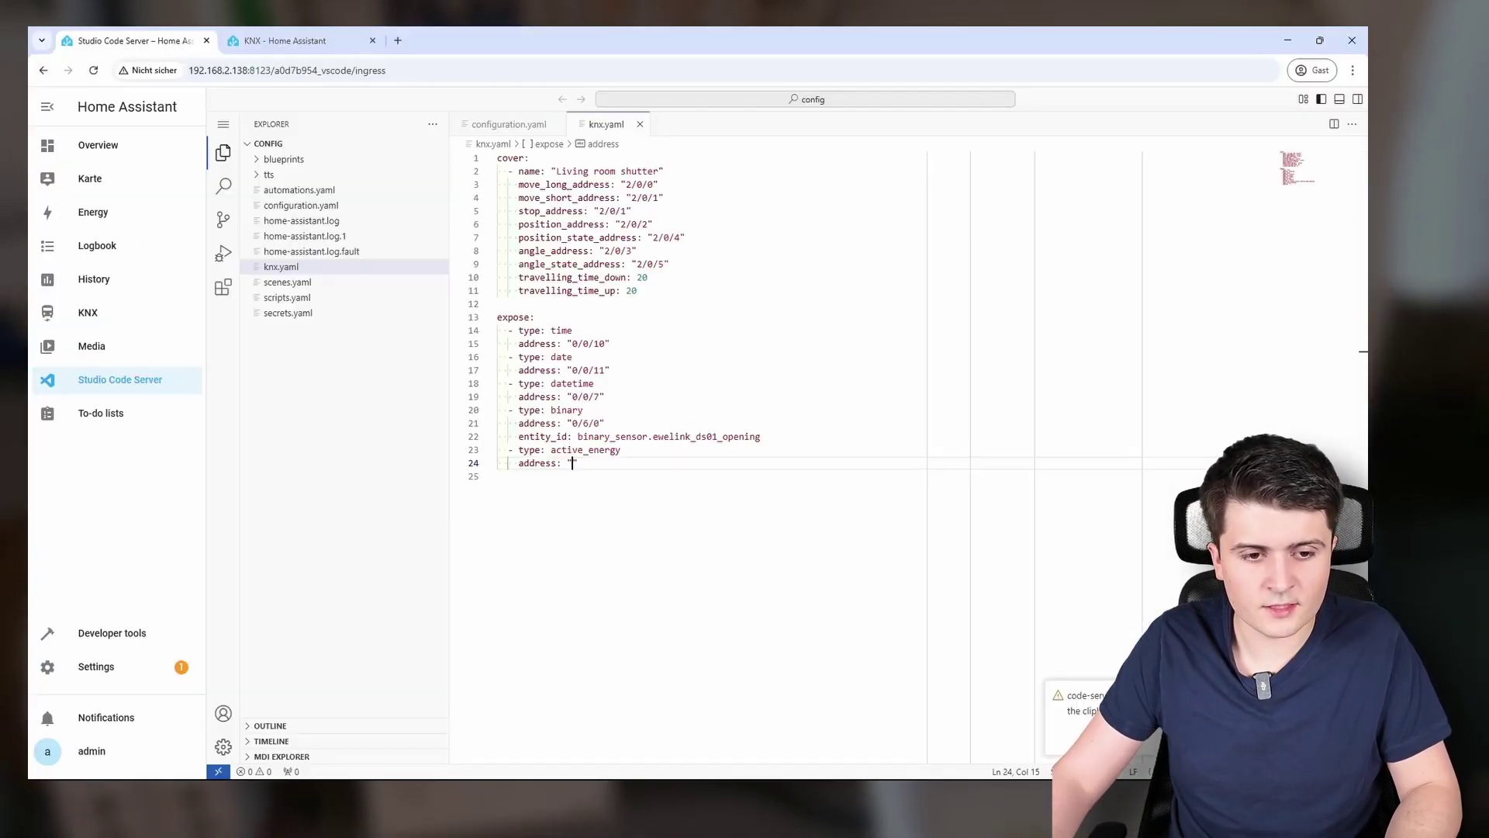
{"action": "type", "text": "4/02"}
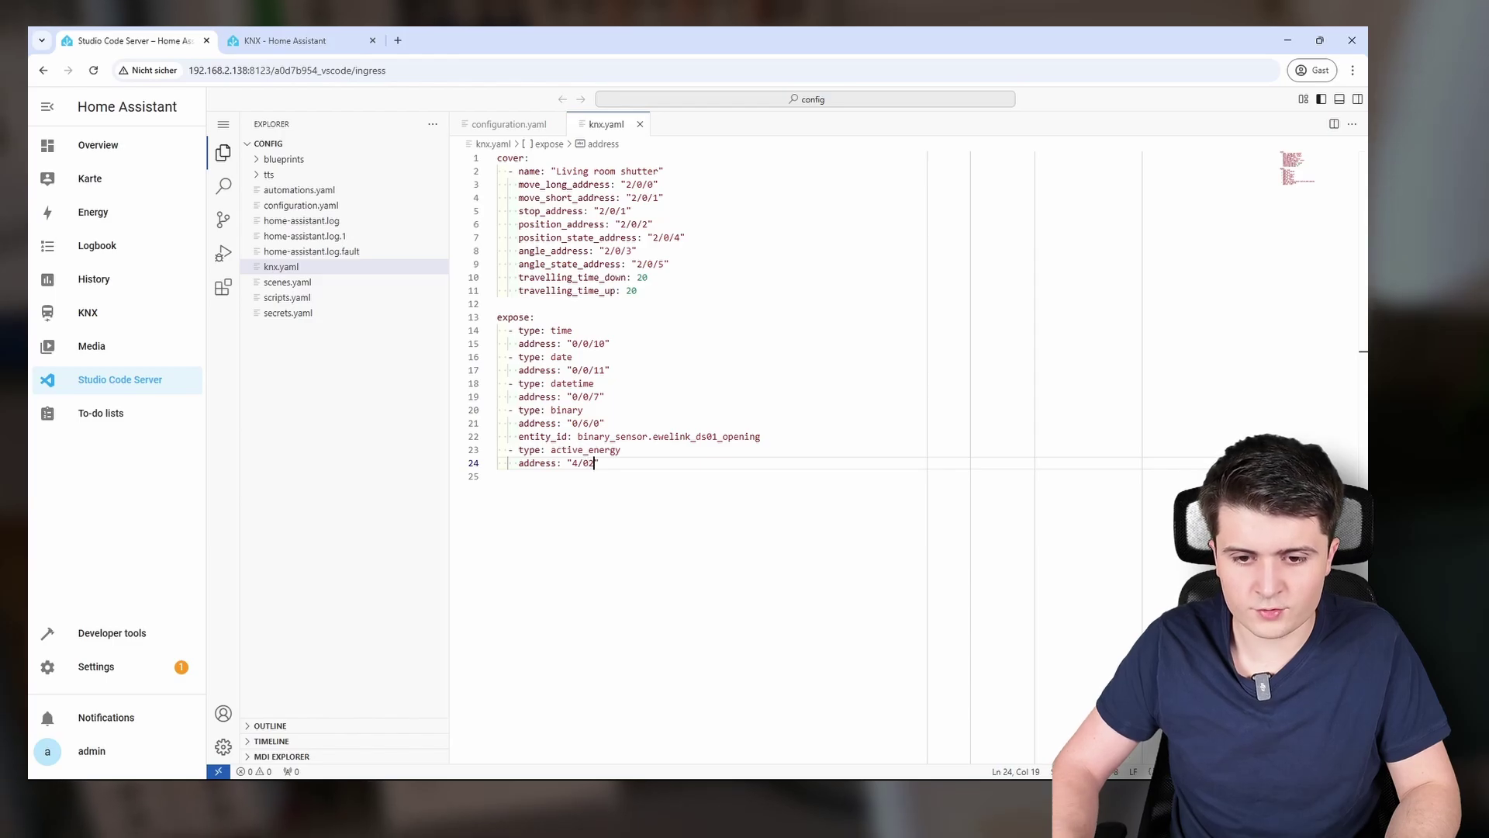
- Add the entity_id sensor.schneider_electric_socket_outlet_1_instantaneous_demand to the active_energy entry
{"action": "key", "text": "End"}
{"action": "key", "text": "Return"}
{"action": "type", "text": "enti"}
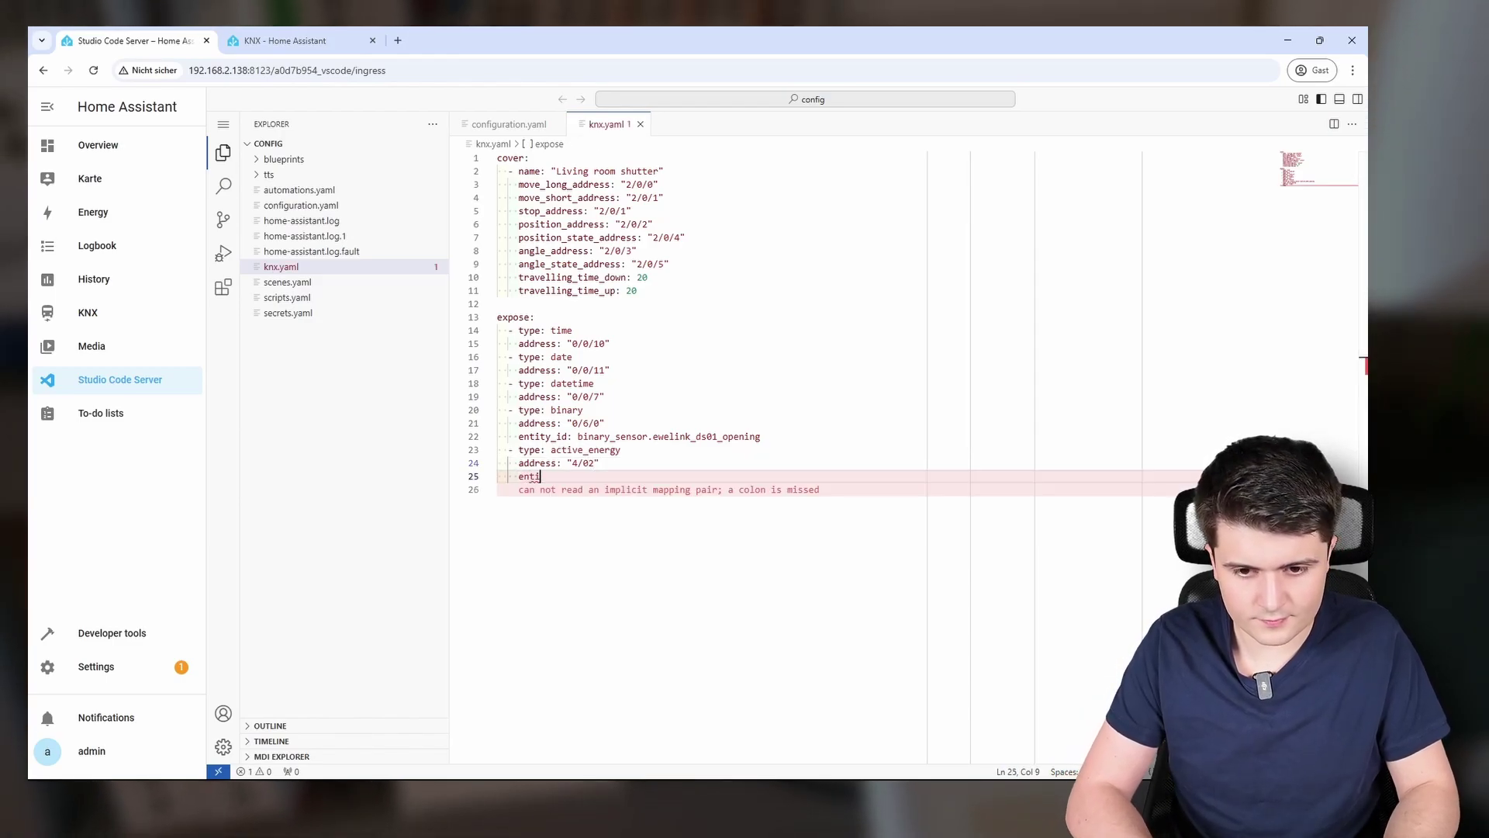
{"action": "key", "text": "ctrl+space"}
{"action": "type", "text": "t"}
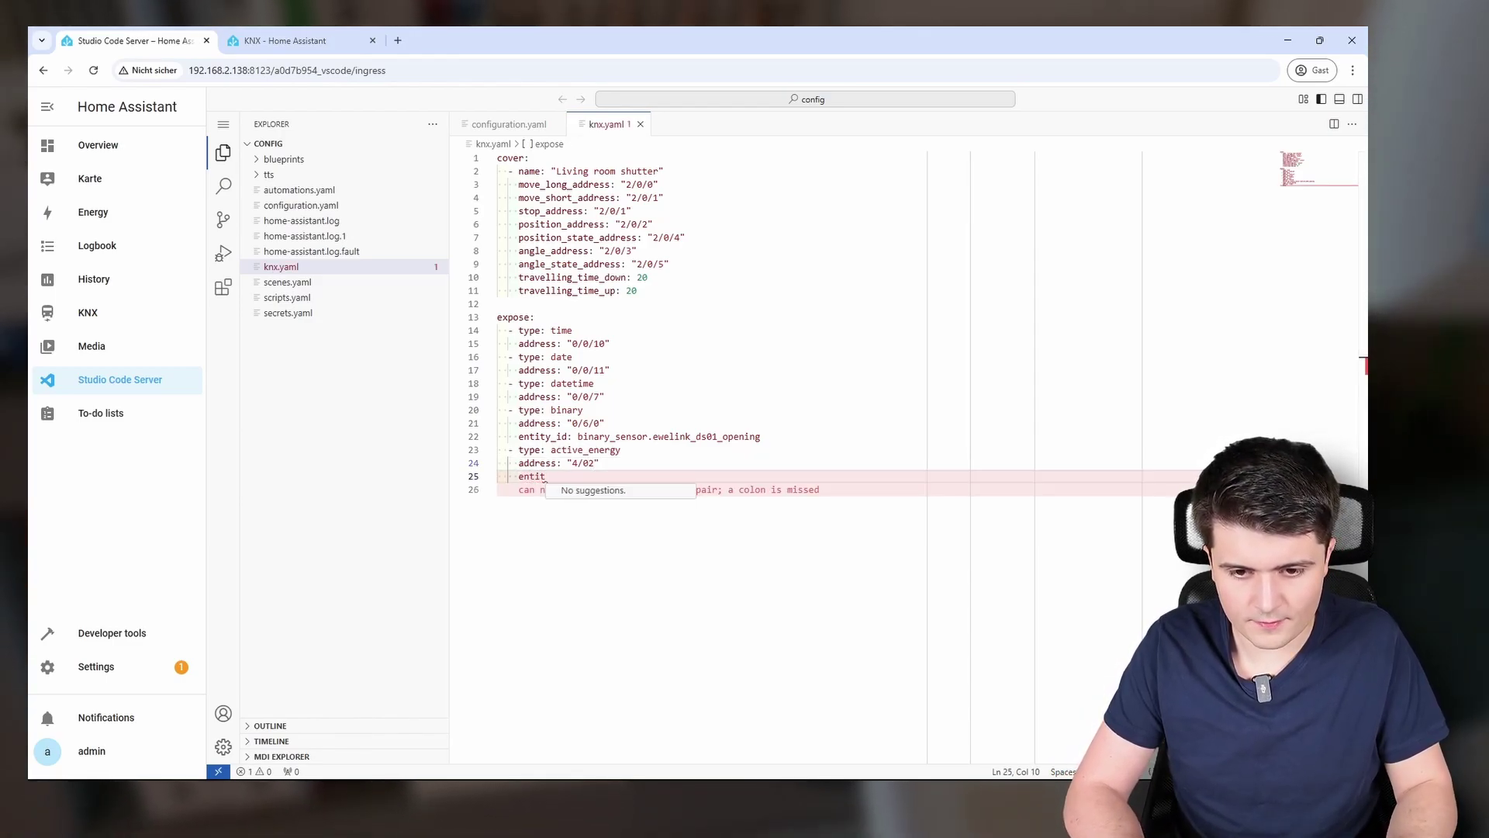
{"action": "type", "text": "y_id:"}
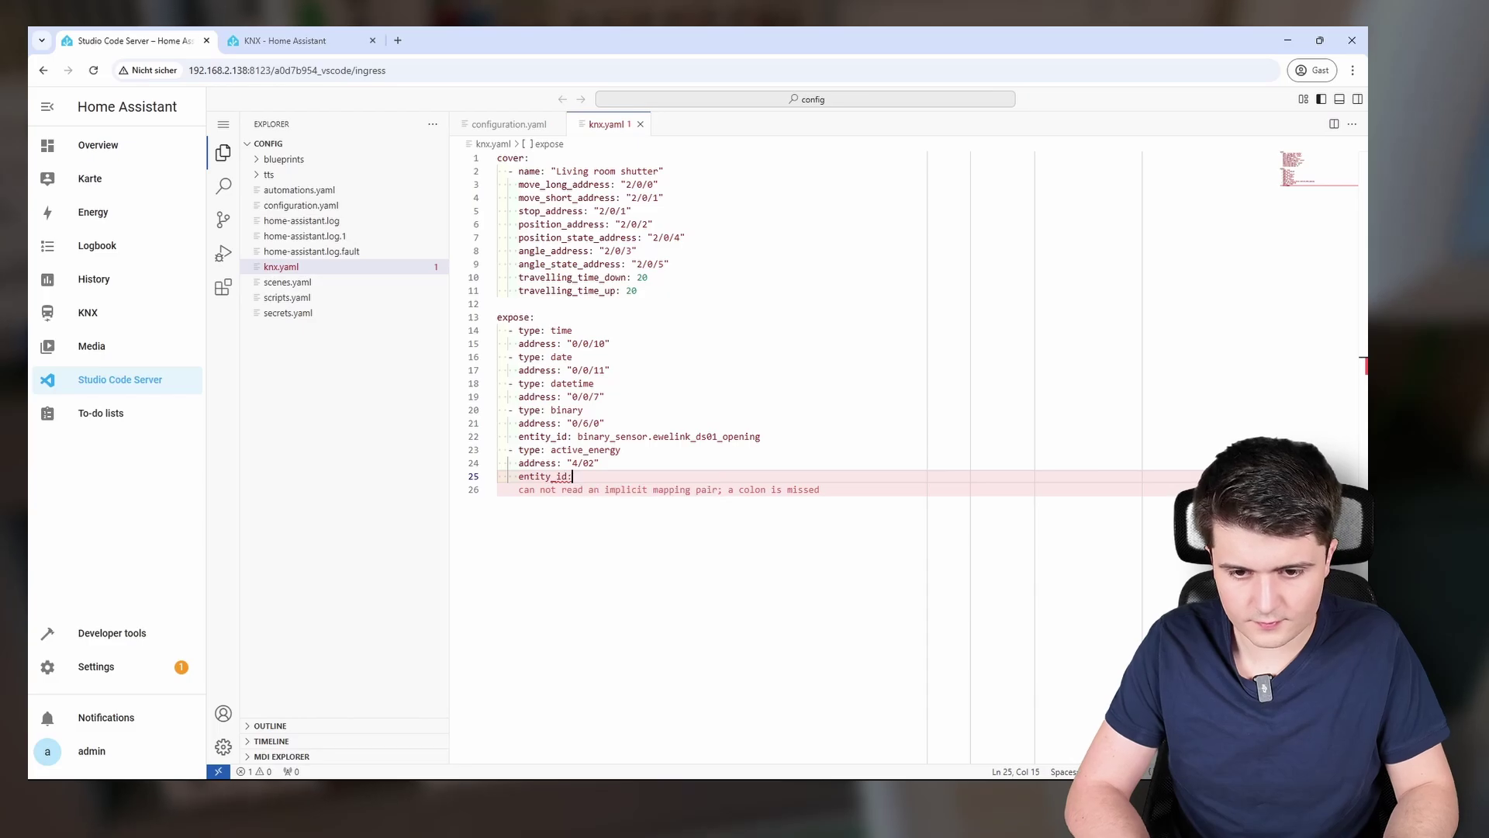
{"action": "type", "text": " senso"}
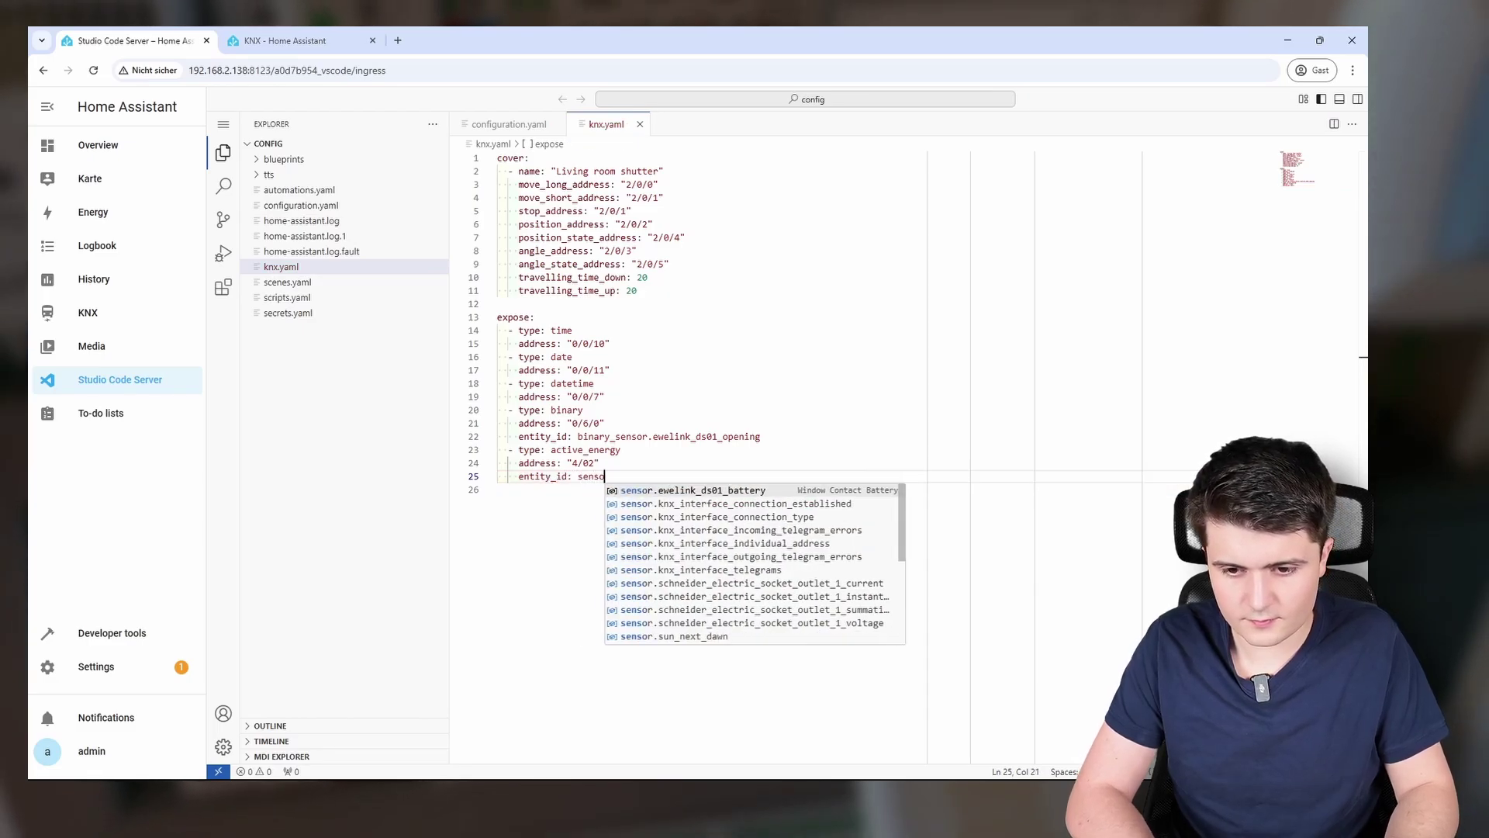
{"action": "type", "text": "r"}
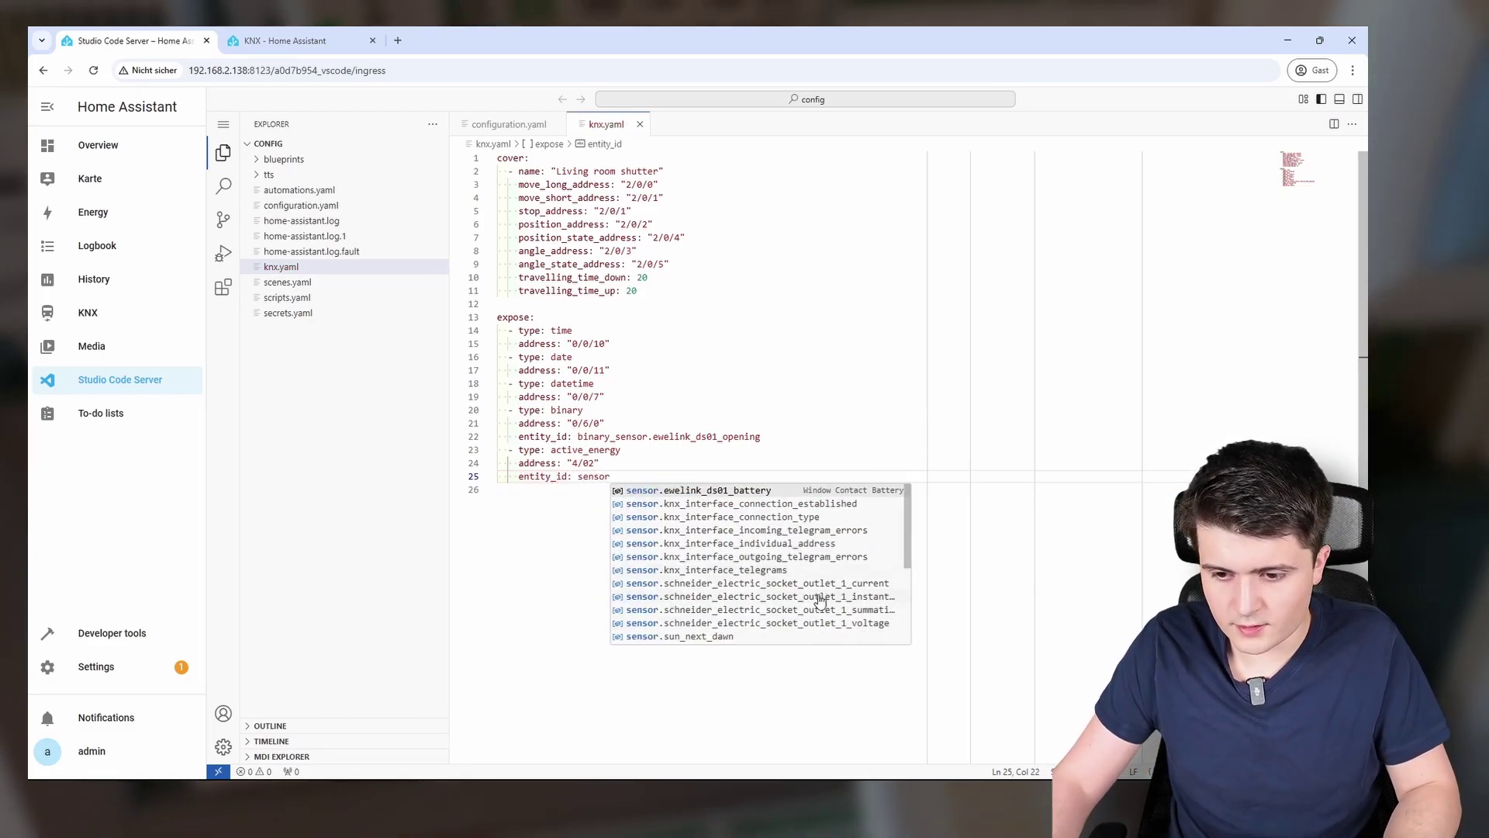
{"action": "left_click", "coordinate": [871, 597]}
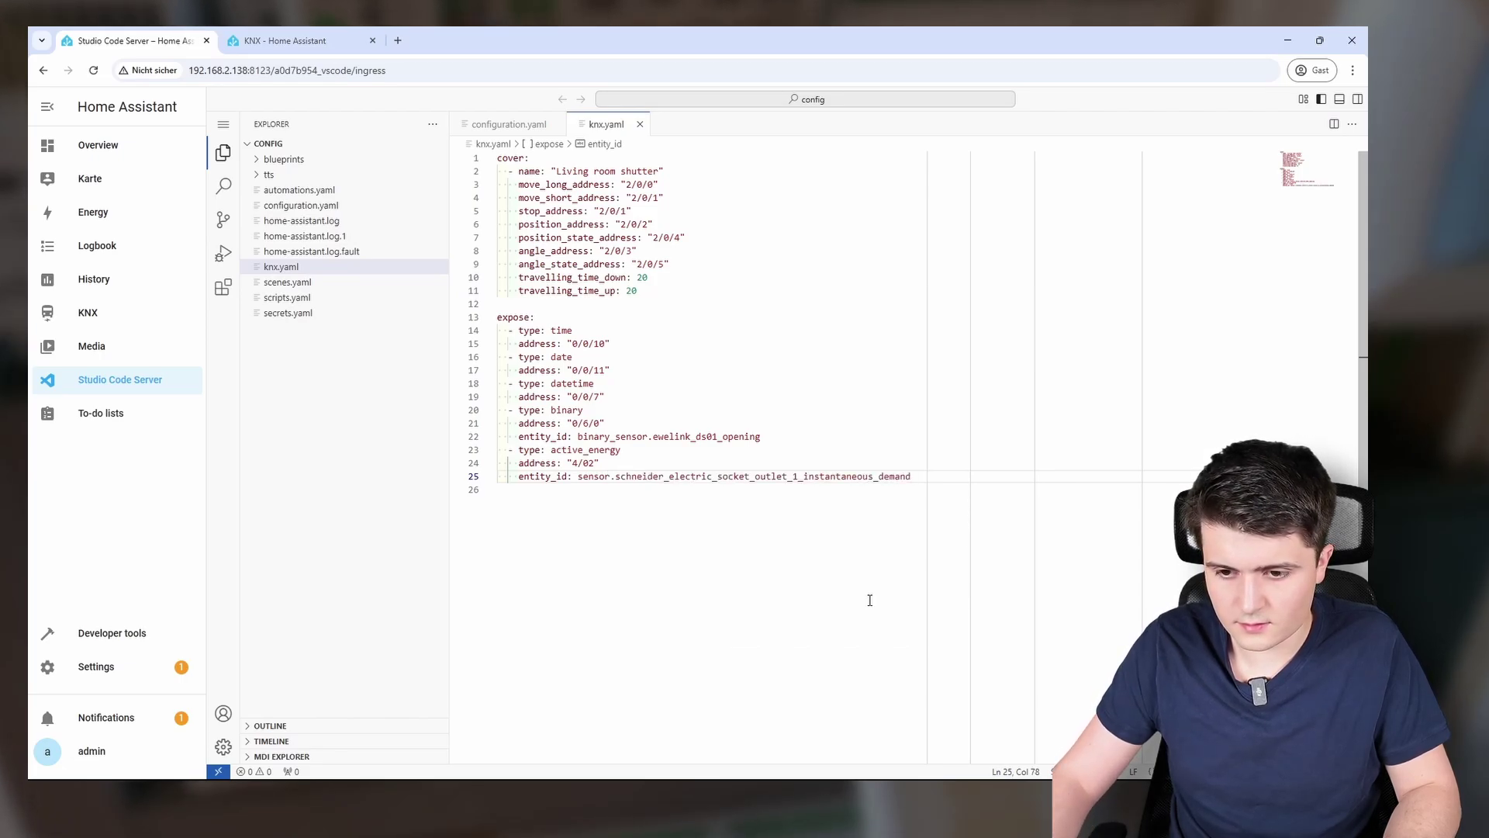
- Duplicate the whole active_energy expose entry directly below itself in knx.yaml
{"action": "left_click_drag", "start_coordinate": [924, 472], "coordinate": [931, 436]}
{"action": "left_click", "coordinate": [929, 487]}
{"action": "key", "text": "ctrl+c"}
{"action": "left_click", "coordinate": [930, 474]}
{"action": "key", "text": "ctrl+v"}
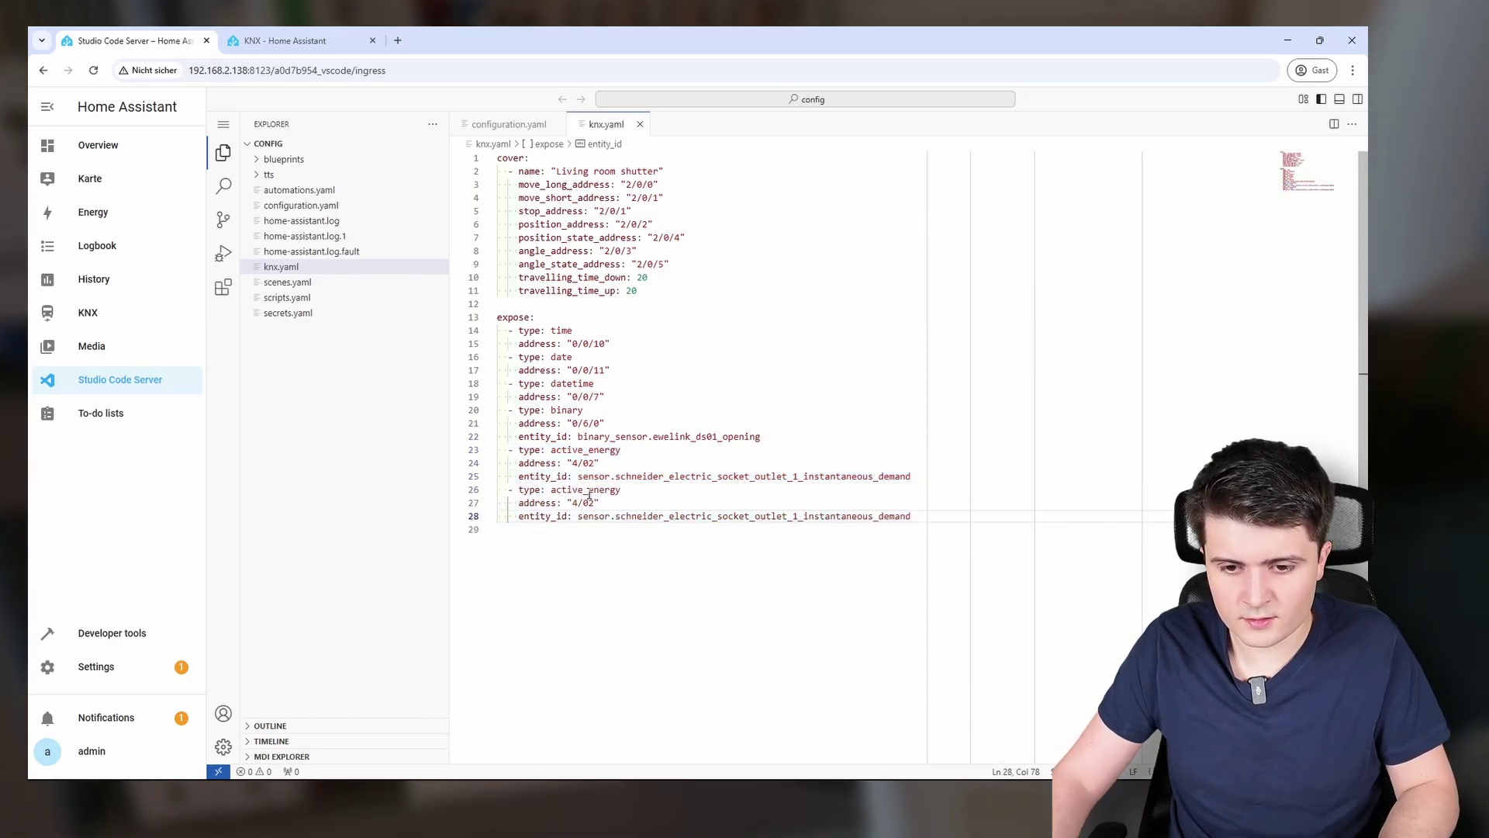
- Set the duplicated entry's address to "4/0/3" and correct the first active_energy entry's address to "4/0/2"
{"action": "left_click", "coordinate": [589, 489]}
{"action": "left_click", "coordinate": [595, 504]}
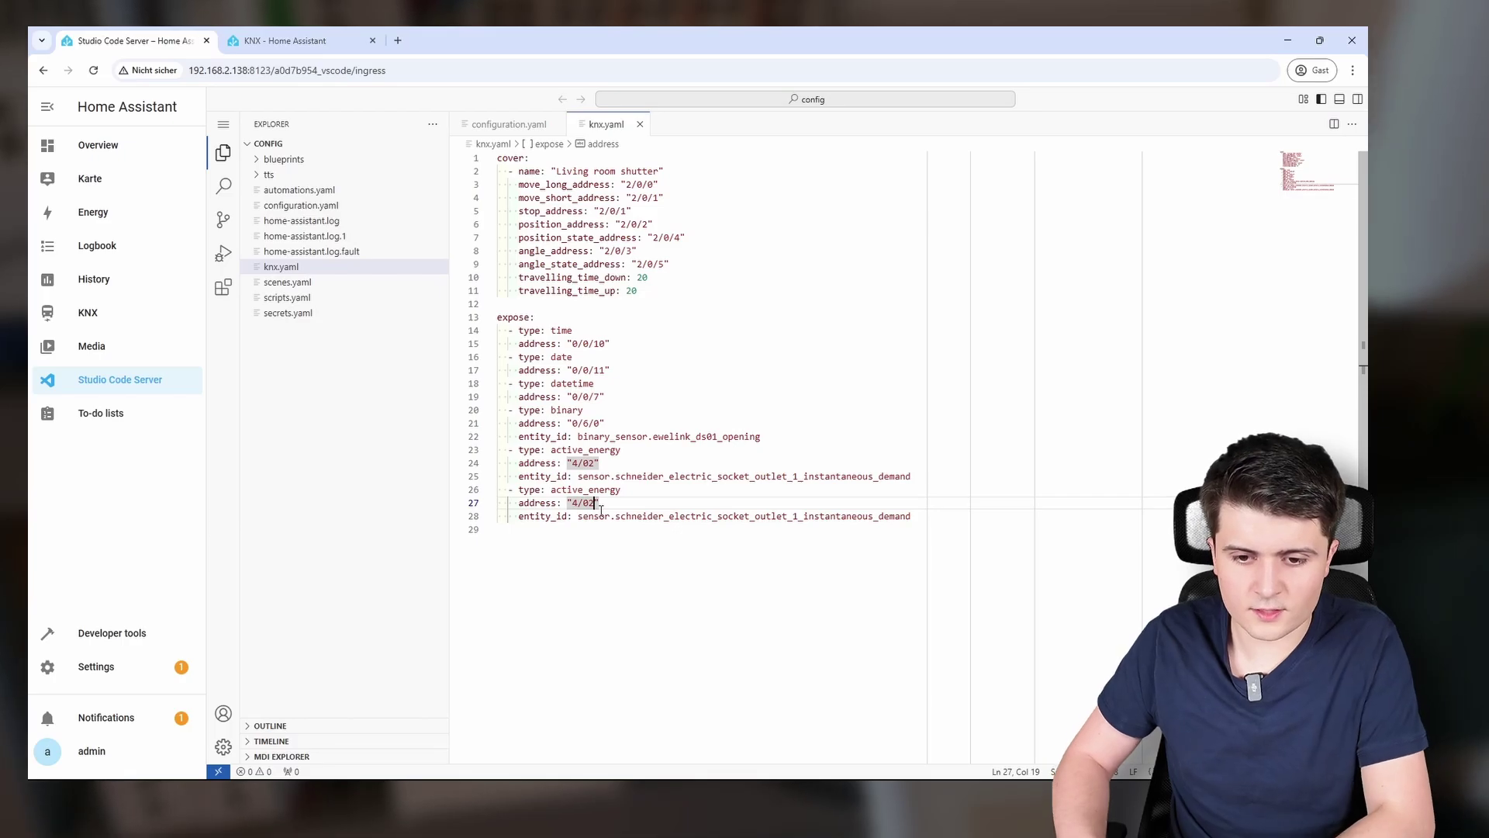
{"action": "key", "text": "BackSpace"}
{"action": "type", "text": "/3"}
{"action": "key", "text": "Up"}
{"action": "key", "text": "Up"}
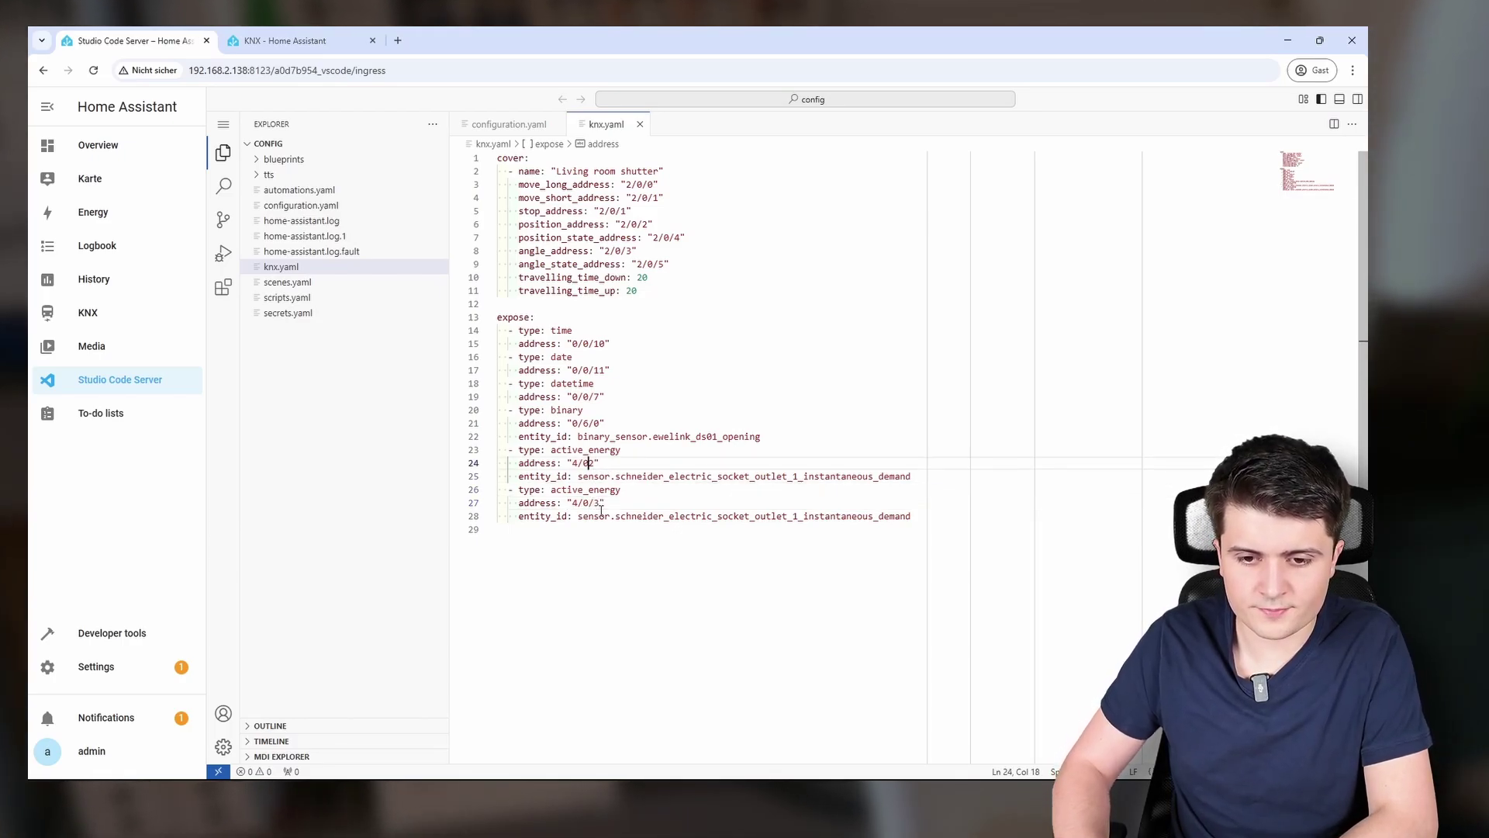
- Replace the duplicated entry's entity_id with sensor.schneider_electric_socket_outlet_1_voltage
{"action": "double_click", "coordinate": [812, 516]}
{"action": "key", "text": "BackSpace"}
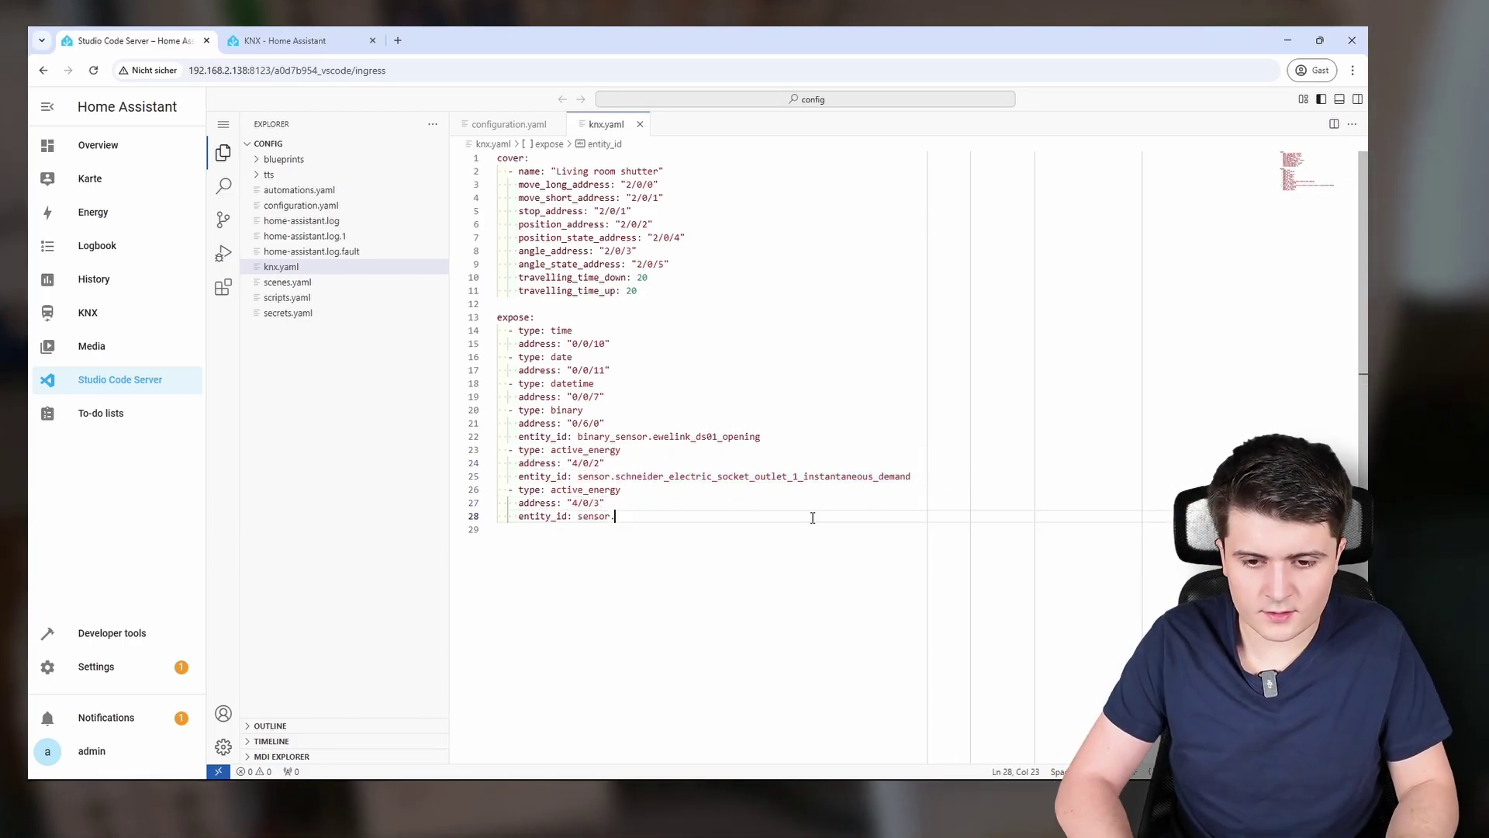
{"action": "type", "text": "sch"}
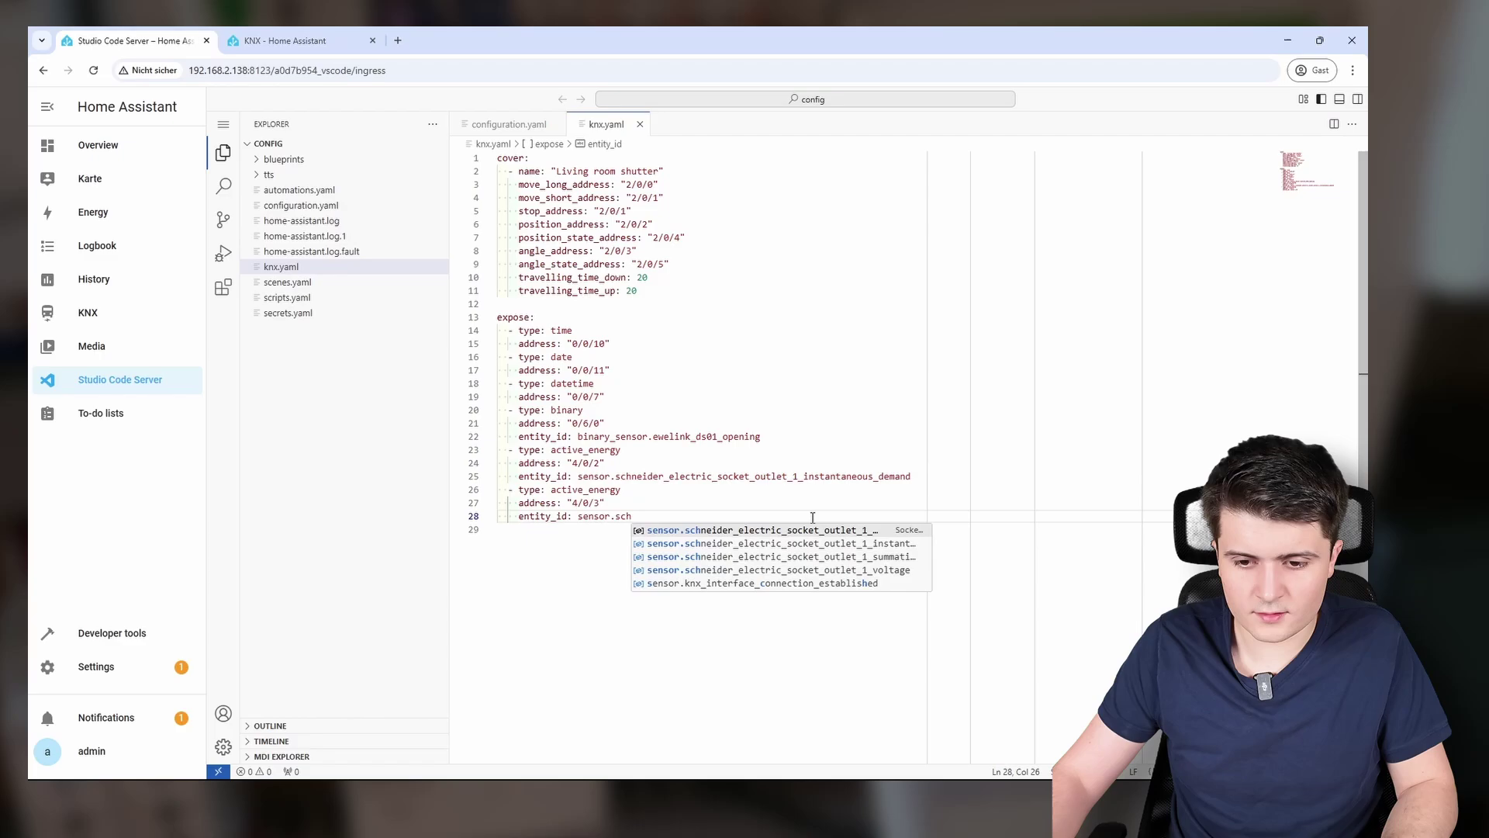
{"action": "left_click", "coordinate": [849, 569]}
{"action": "left_click", "coordinate": [856, 568]}
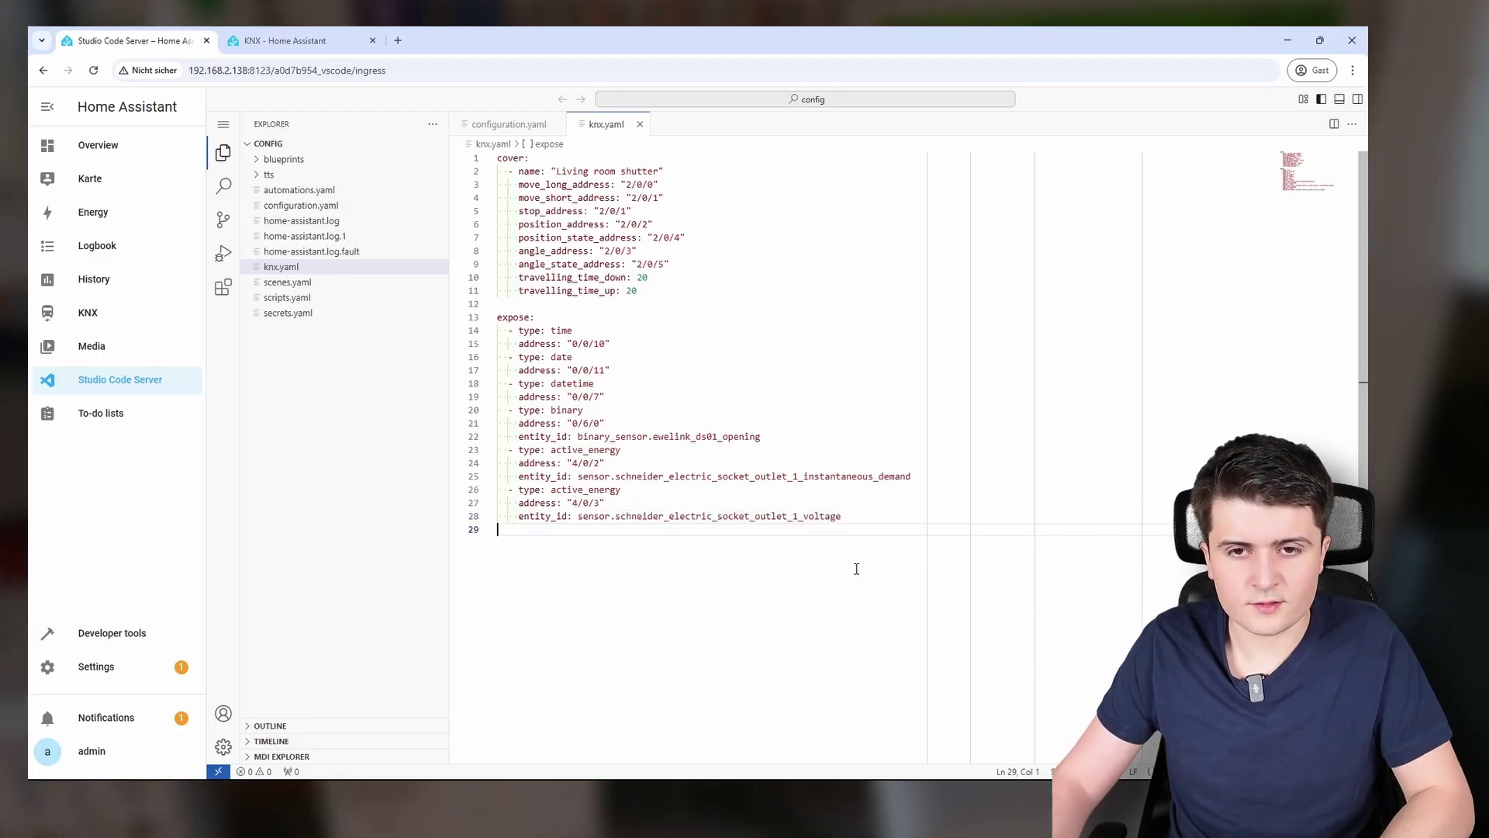
- Check the Home Assistant configuration in the developer tools and reload the KNX YAML configuration
{"action": "left_click", "coordinate": [130, 152]}
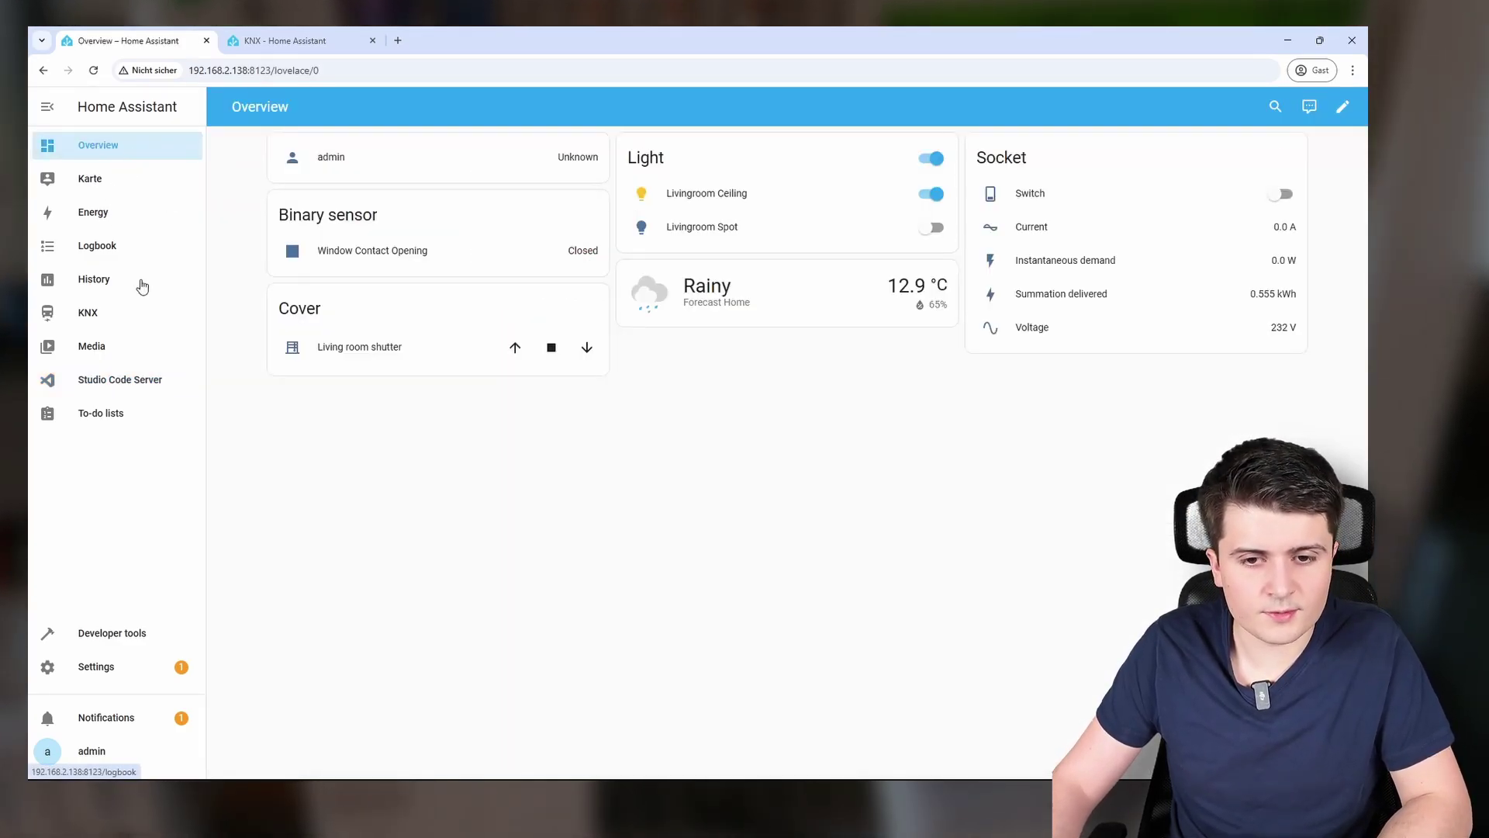
{"action": "left_click", "coordinate": [116, 667]}
{"action": "left_click", "coordinate": [82, 634]}
{"action": "left_click", "coordinate": [518, 302]}
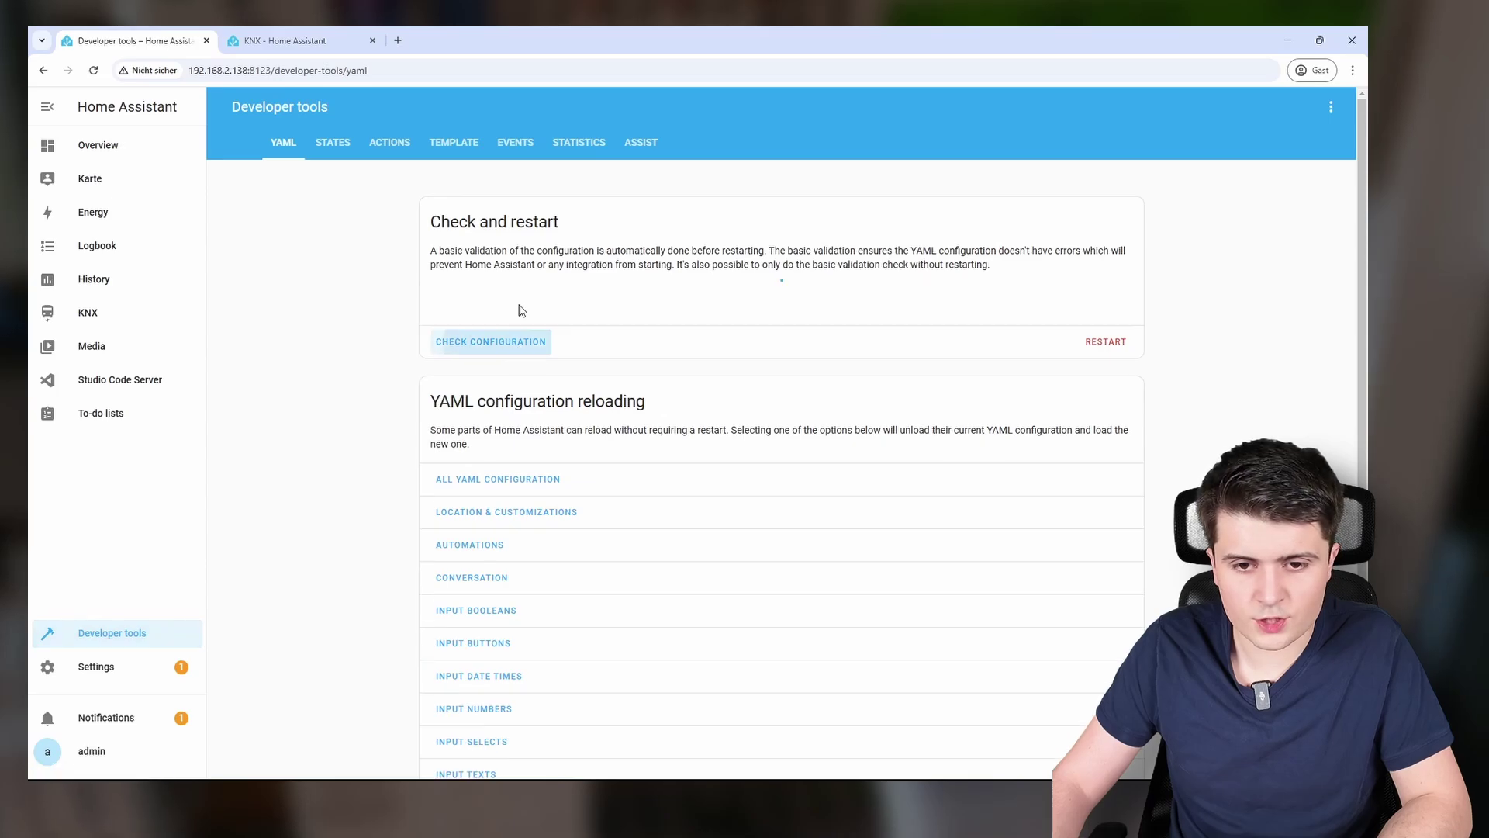
{"action": "scroll", "coordinate": [469, 628], "scroll_direction": "down", "scroll_amount": 3}
{"action": "left_click", "coordinate": [469, 596]}
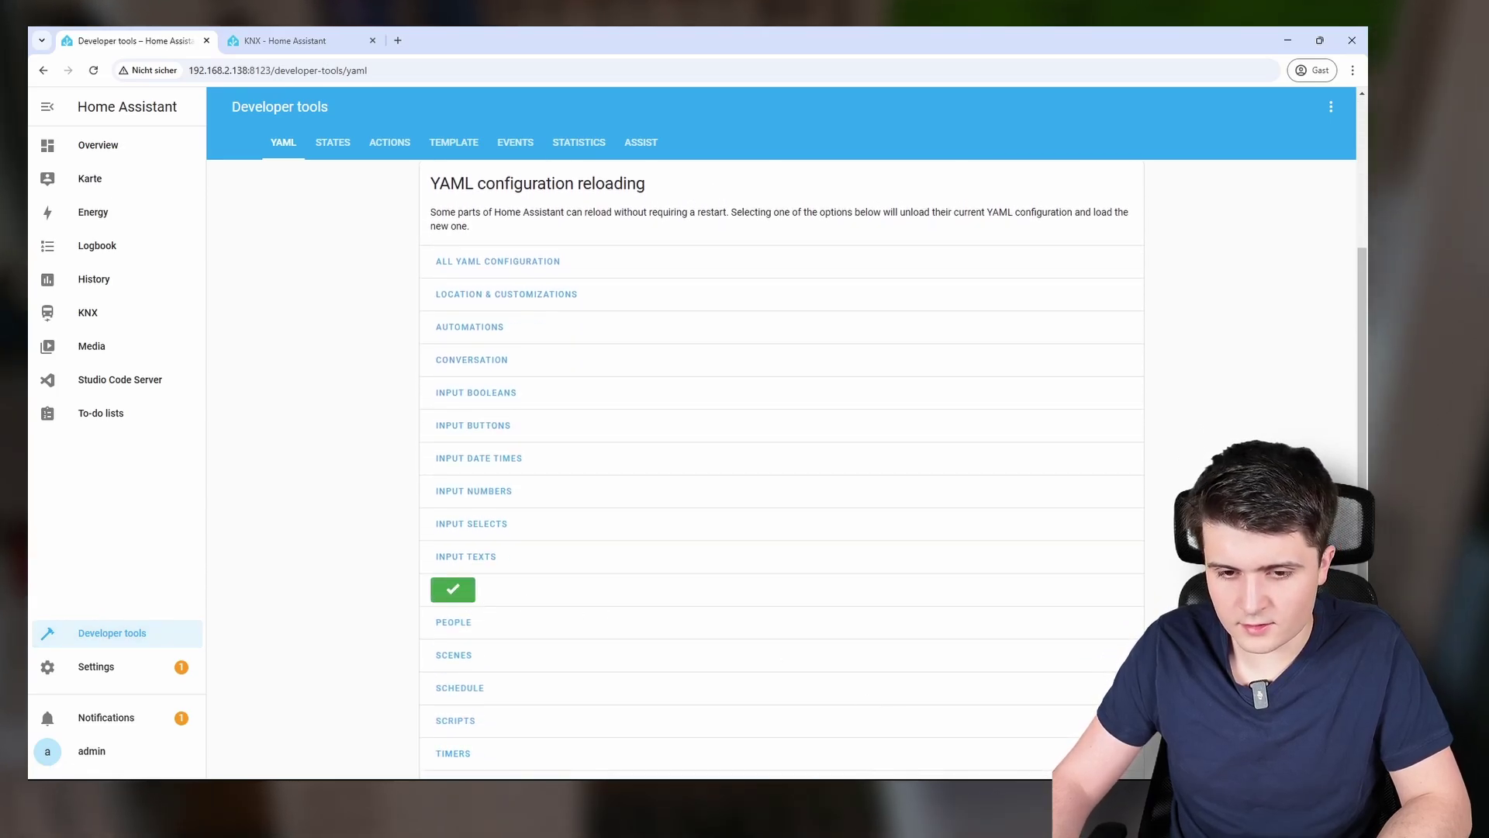
- Switch to the ETS6 Group Monitor, write 0 to group address 4/0/2 and read its value
{"action": "key", "text": "alt+Tab"}
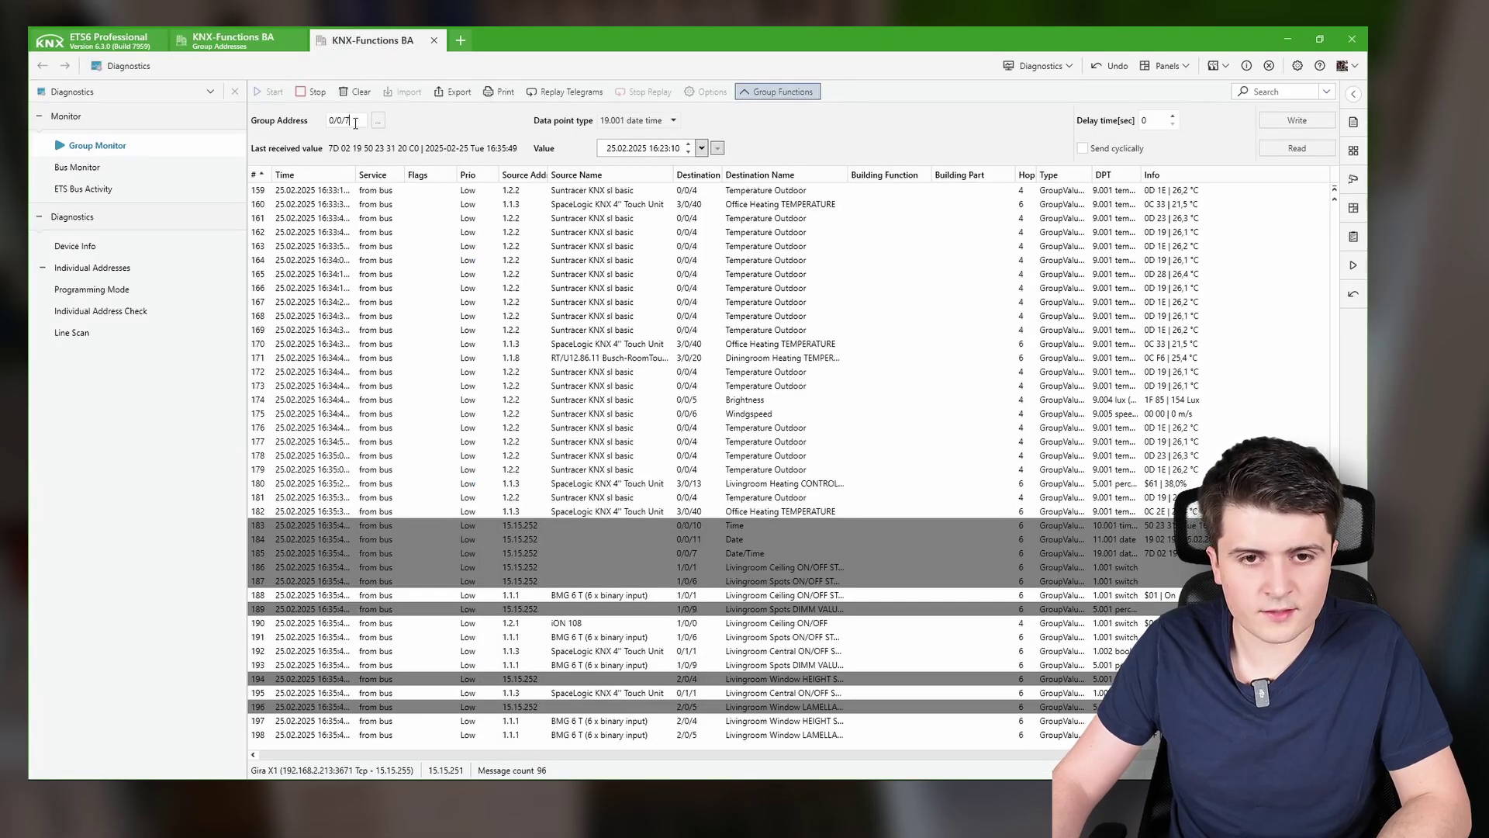
{"action": "type", "text": "4/02"}
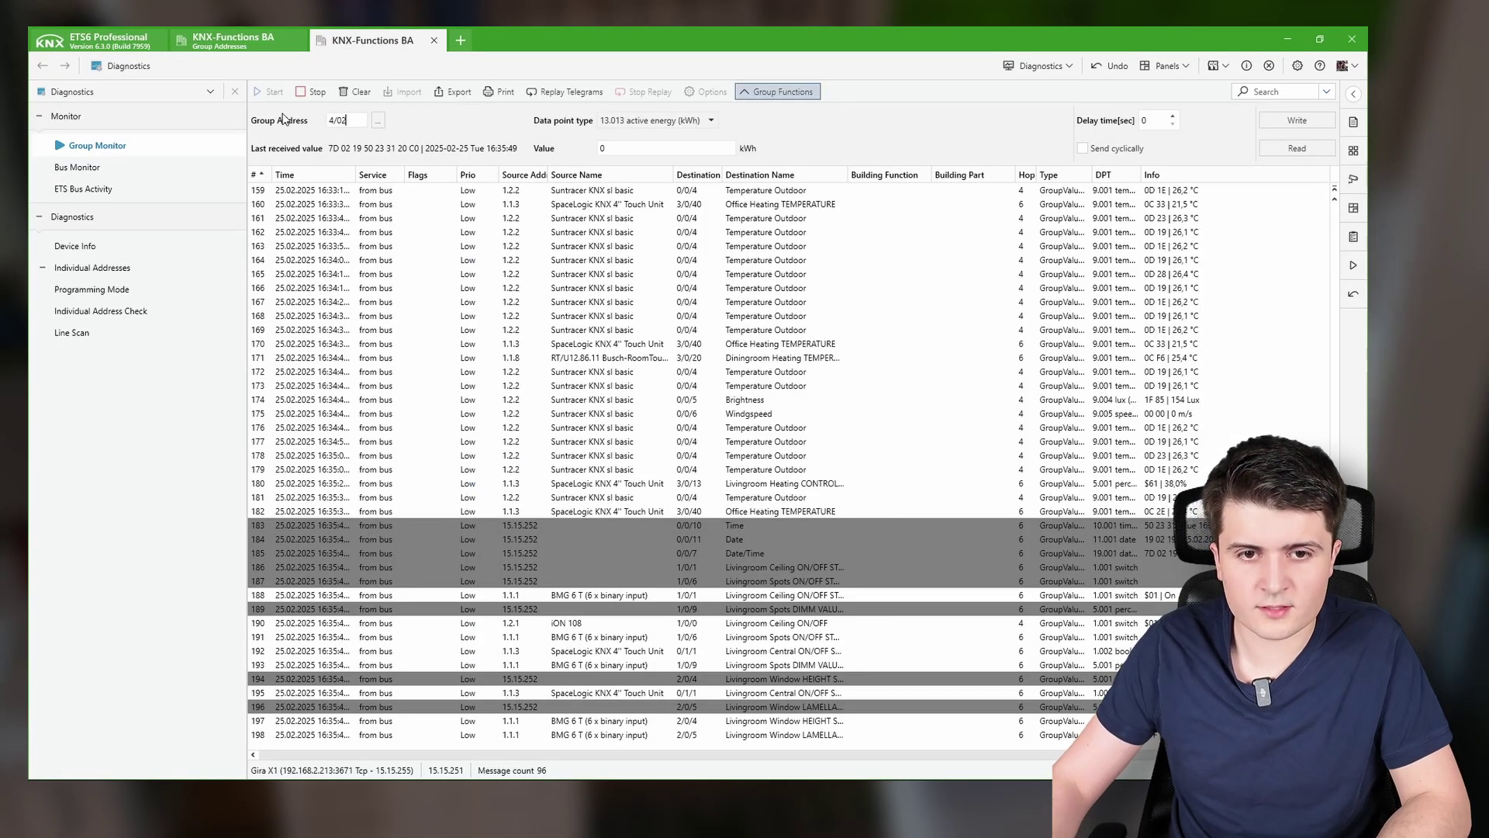
{"action": "key", "text": "Left"}
{"action": "type", "text": "/"}
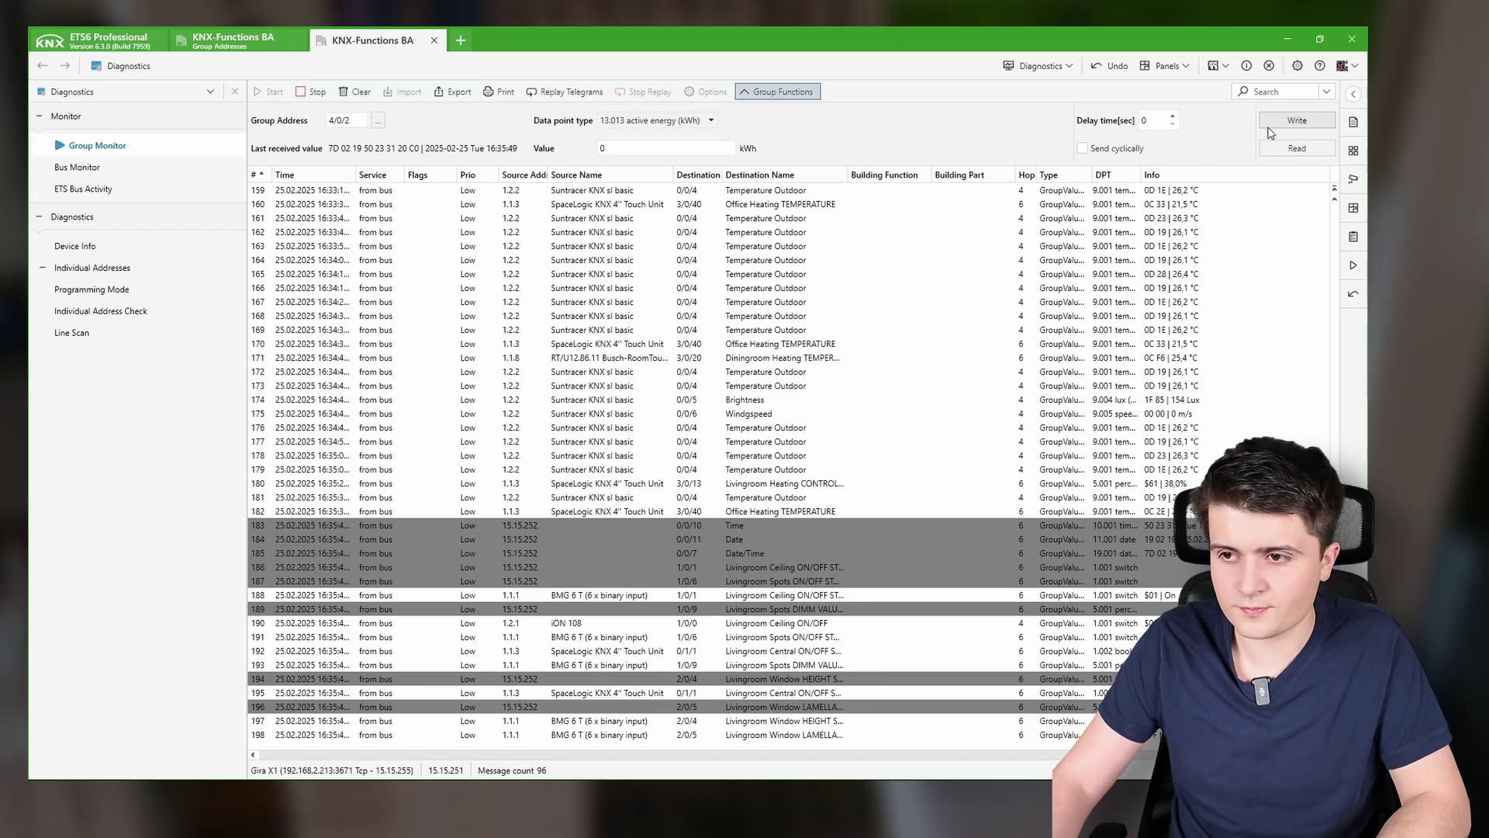
{"action": "left_click", "coordinate": [1296, 120]}
{"action": "left_click", "coordinate": [1296, 148]}
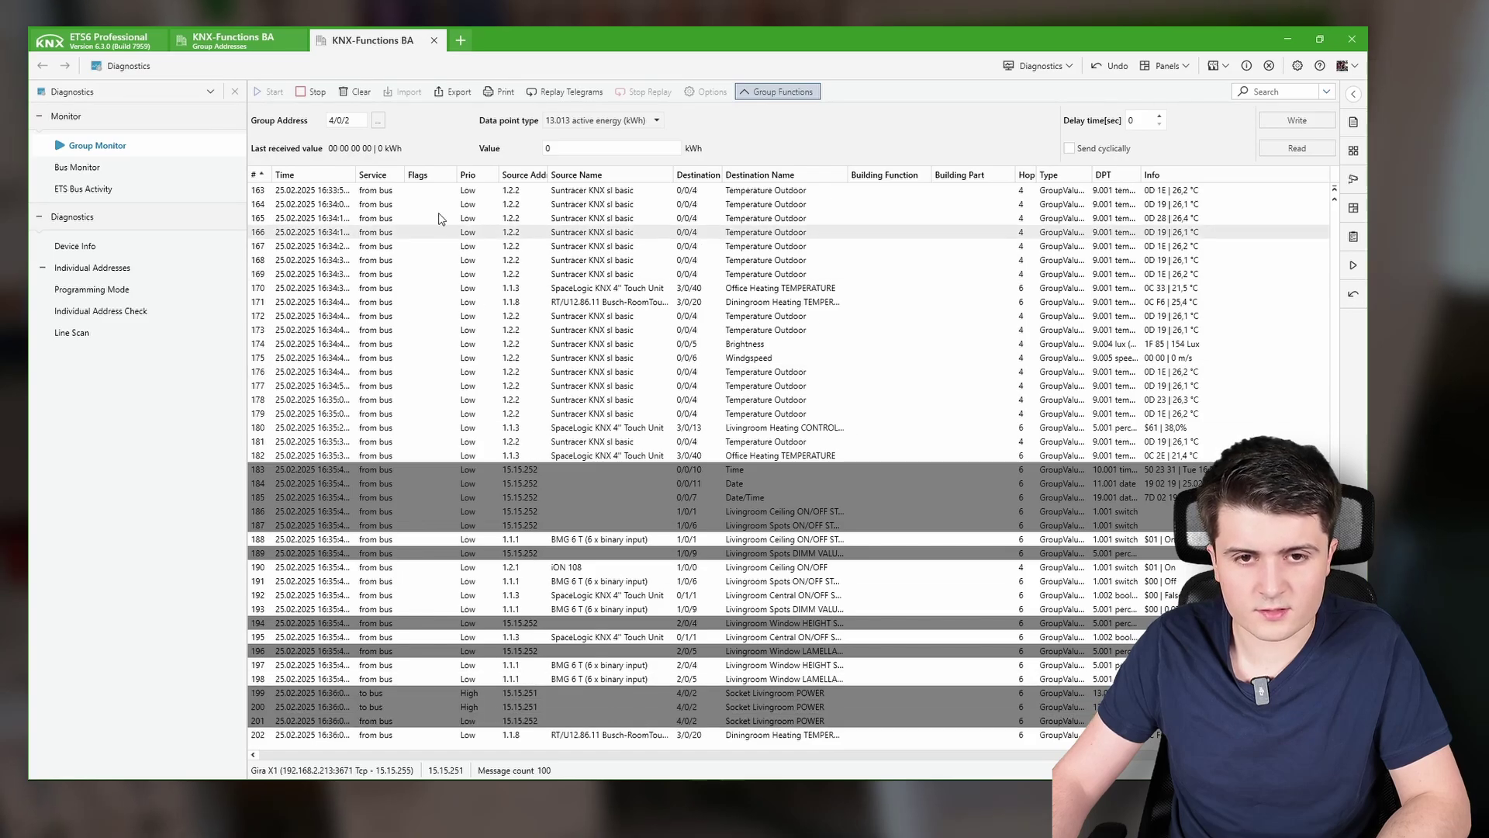
- Read group address 4/0/3 in the Group Monitor and select the Socket Livingroom VOLTAGE response telegram
{"action": "scroll", "coordinate": [376, 122], "scroll_direction": "up", "scroll_amount": 1}
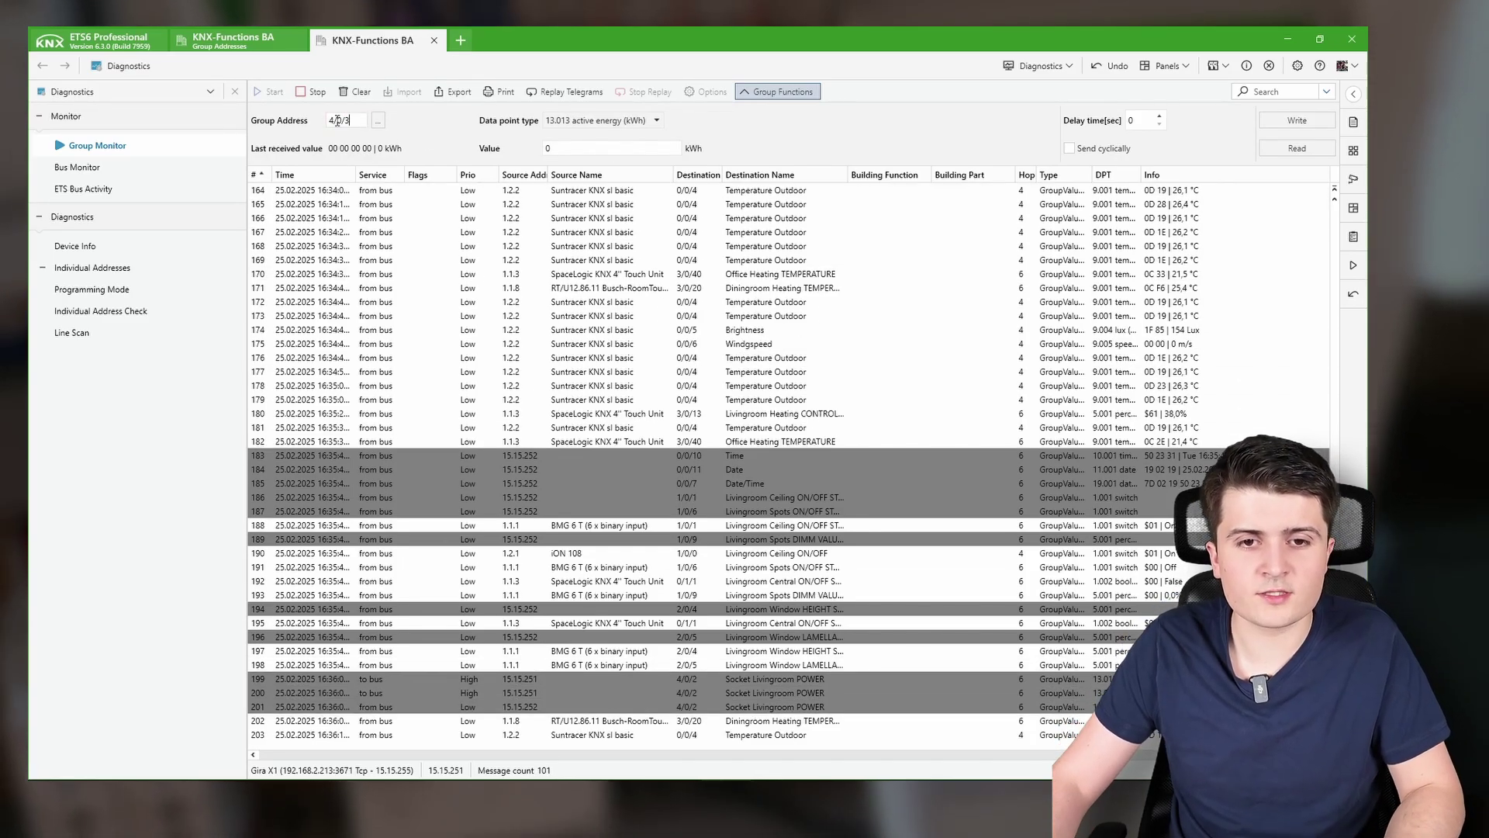
{"action": "left_click", "coordinate": [1294, 149]}
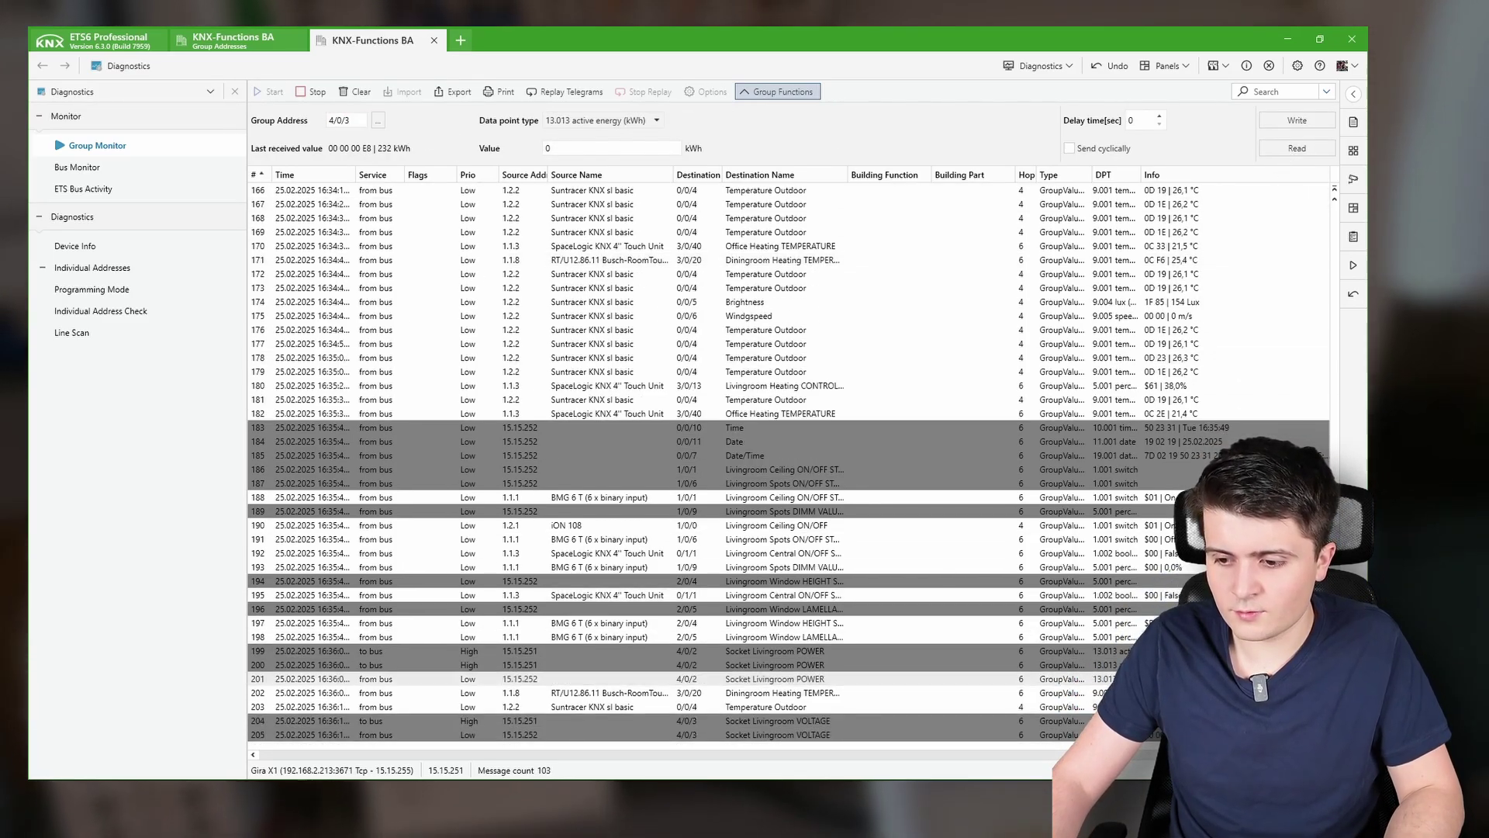
{"action": "left_click", "coordinate": [1163, 734]}
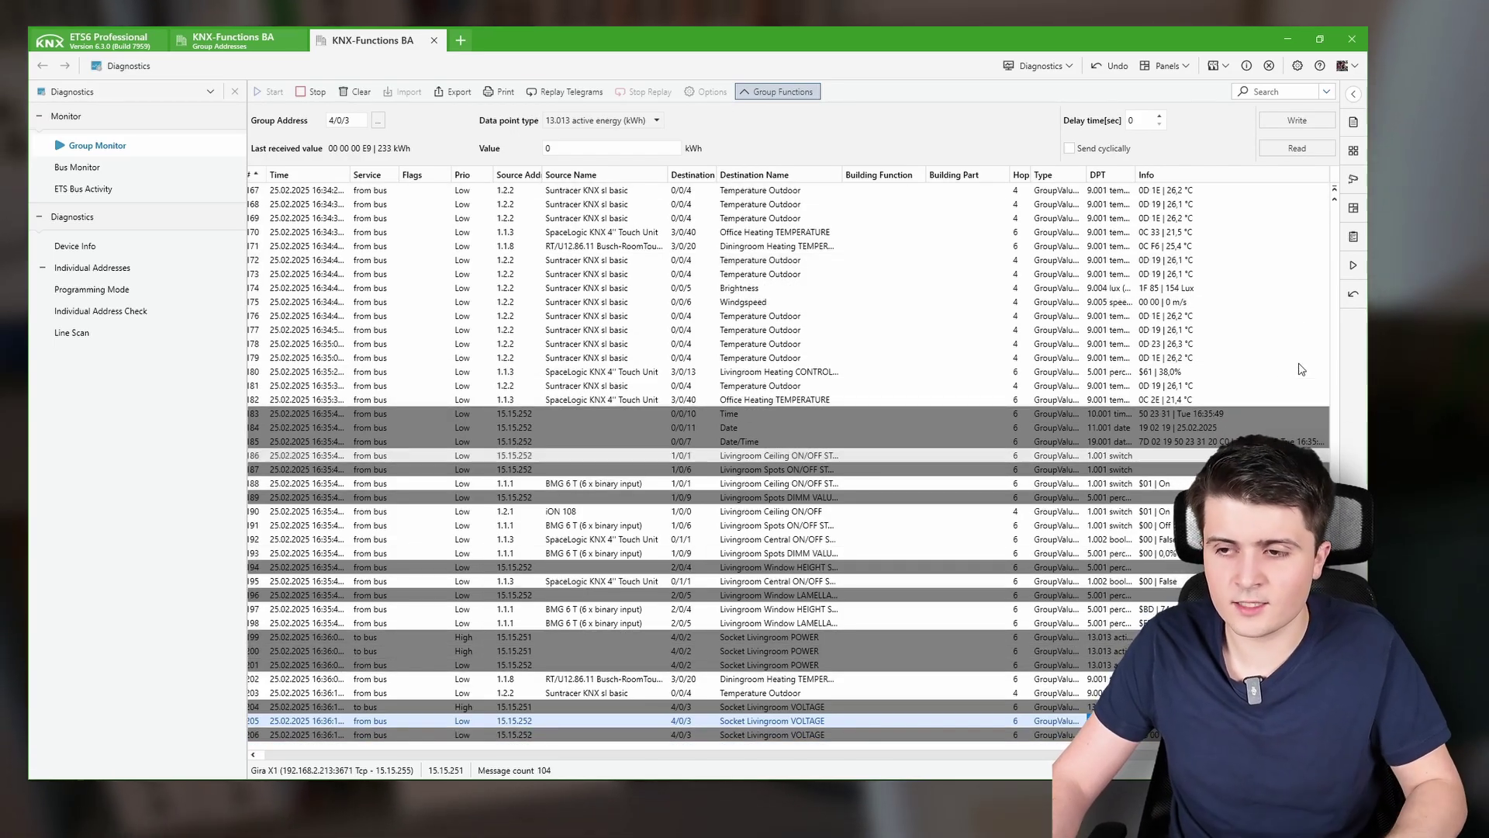
- Return to Home Assistant, check the socket voltage on the Overview dashboard and reopen the KNX documentation's value types table
{"action": "left_click", "coordinate": [1286, 32]}
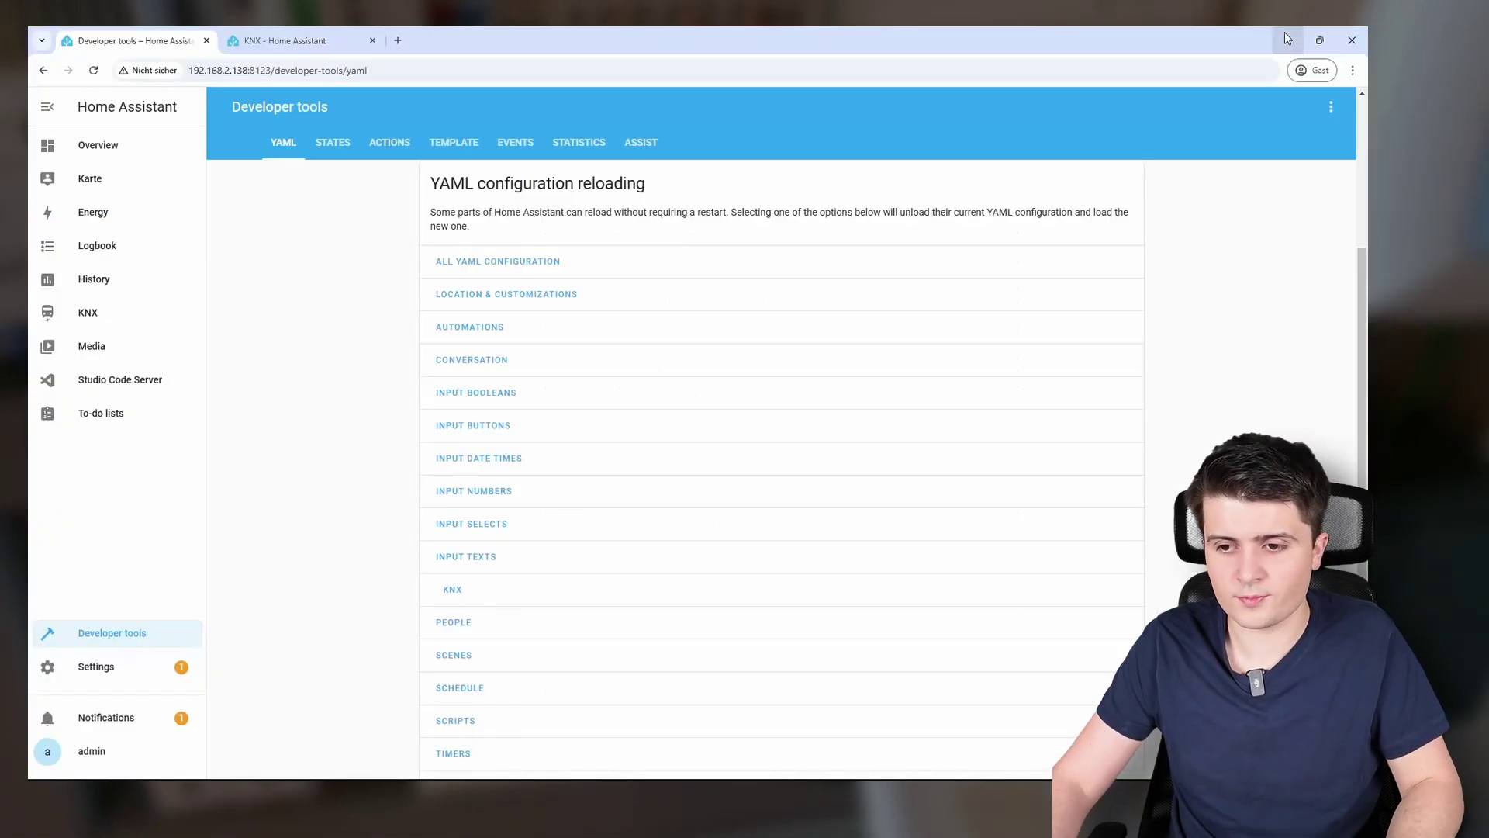
{"action": "left_click", "coordinate": [62, 145]}
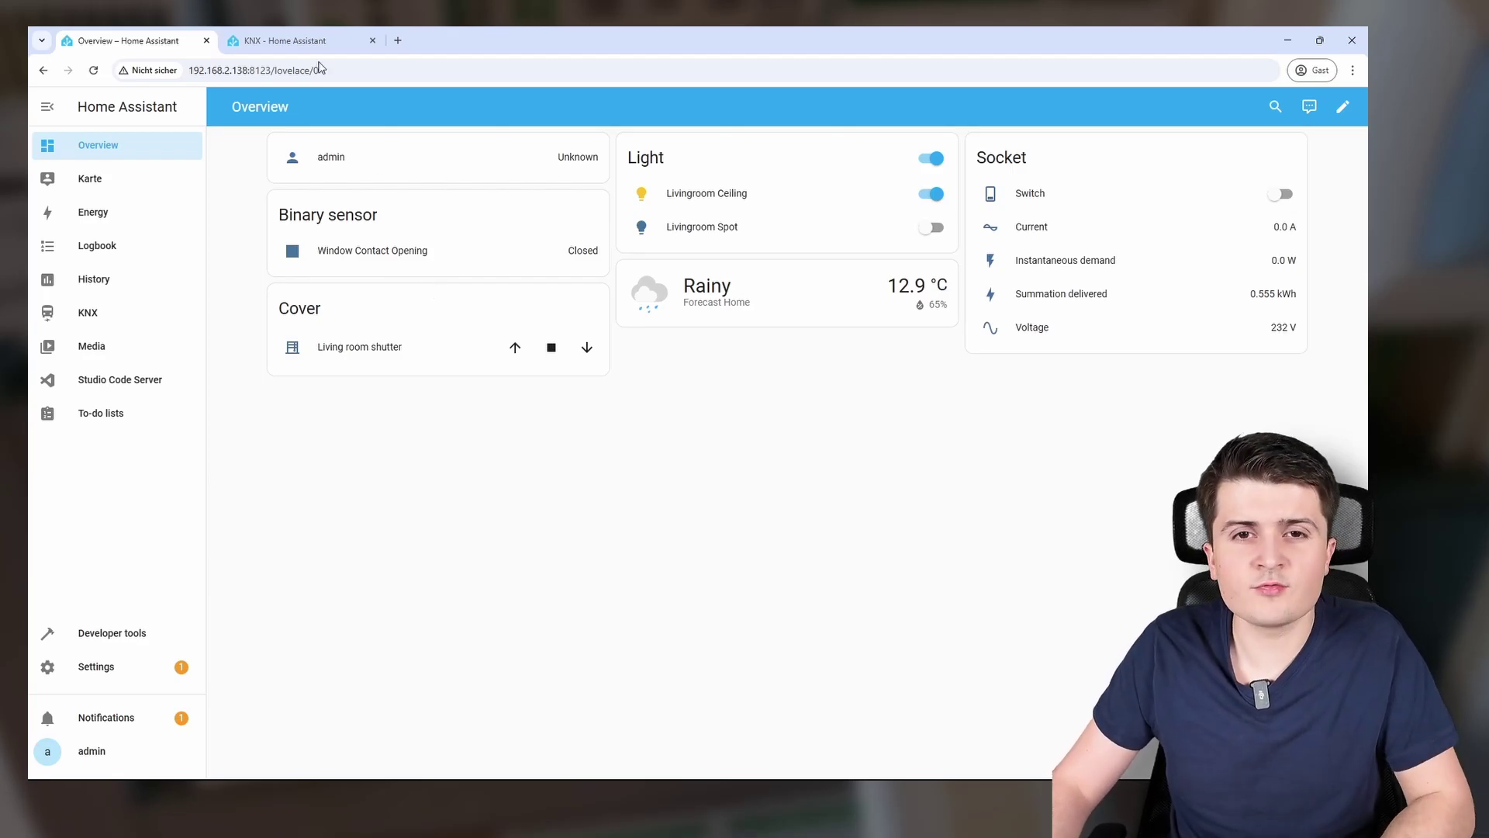
{"action": "left_click", "coordinate": [281, 43]}
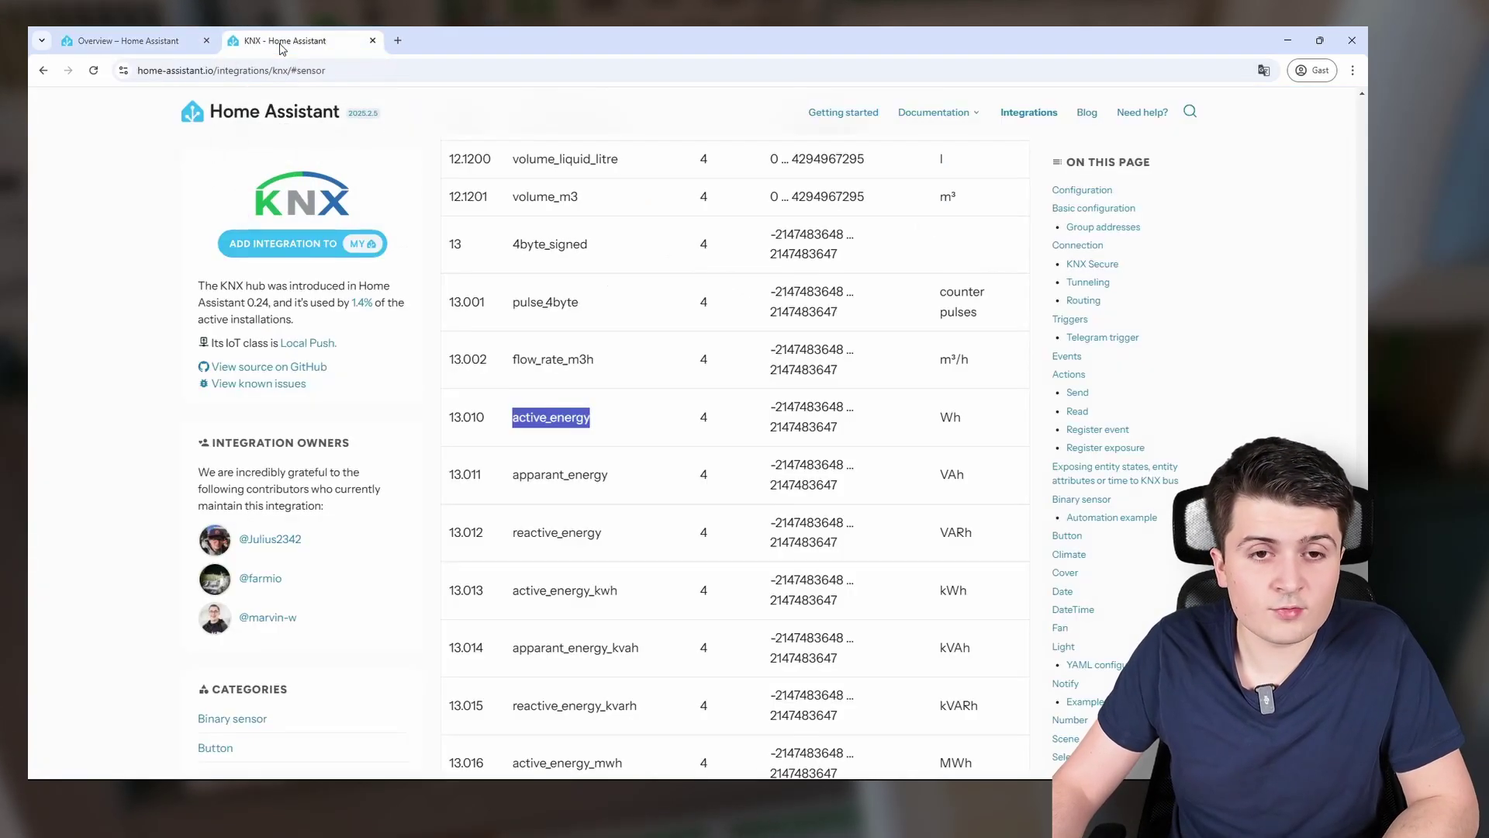
- Go to the KNX documentation's section on exposing entity states and examine the attribute and default configuration variables
{"action": "scroll", "coordinate": [1080, 382], "scroll_direction": "up", "scroll_amount": 3}
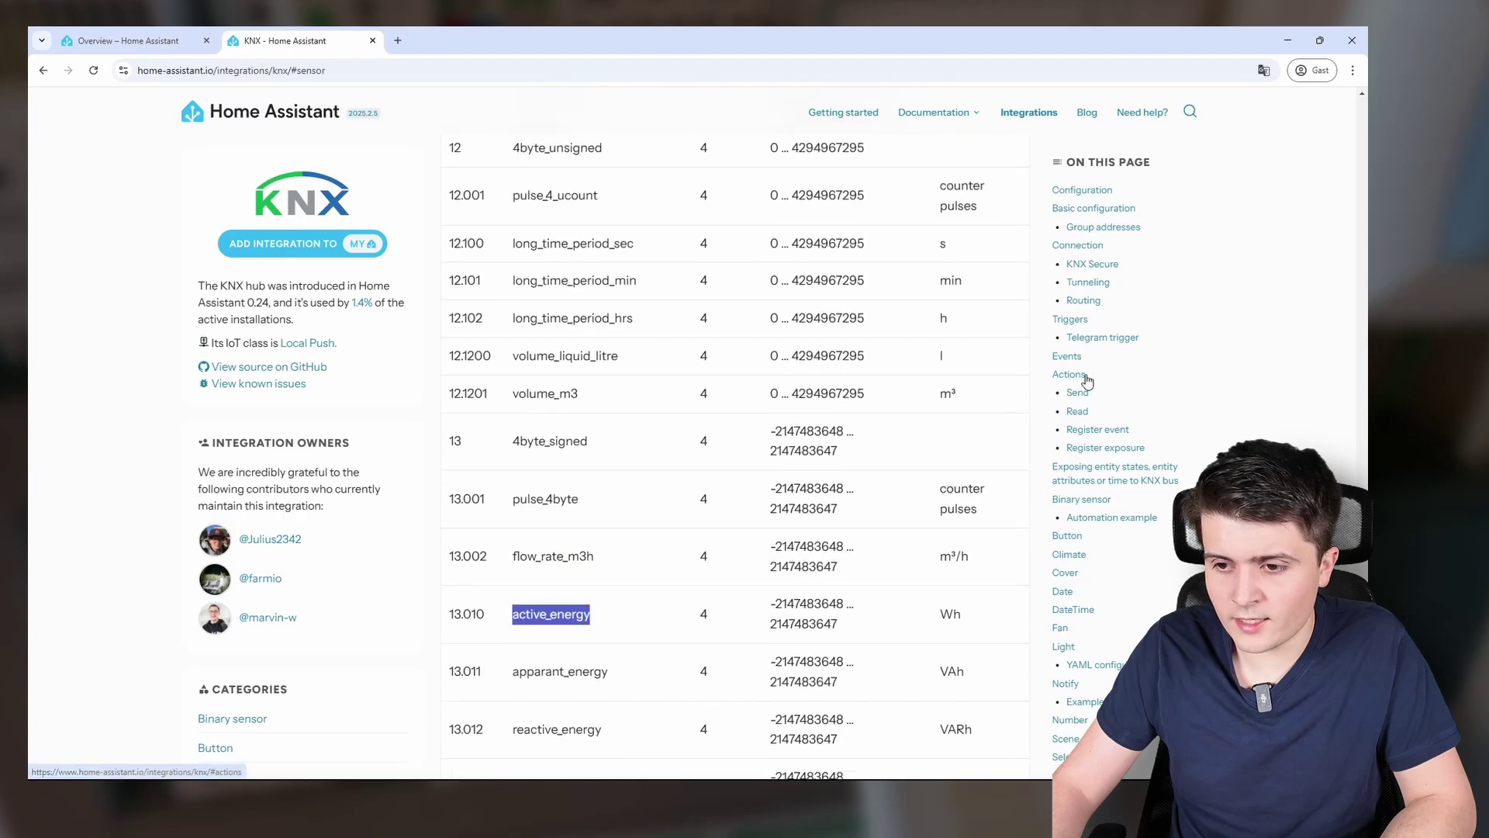
{"action": "left_click", "coordinate": [1105, 480]}
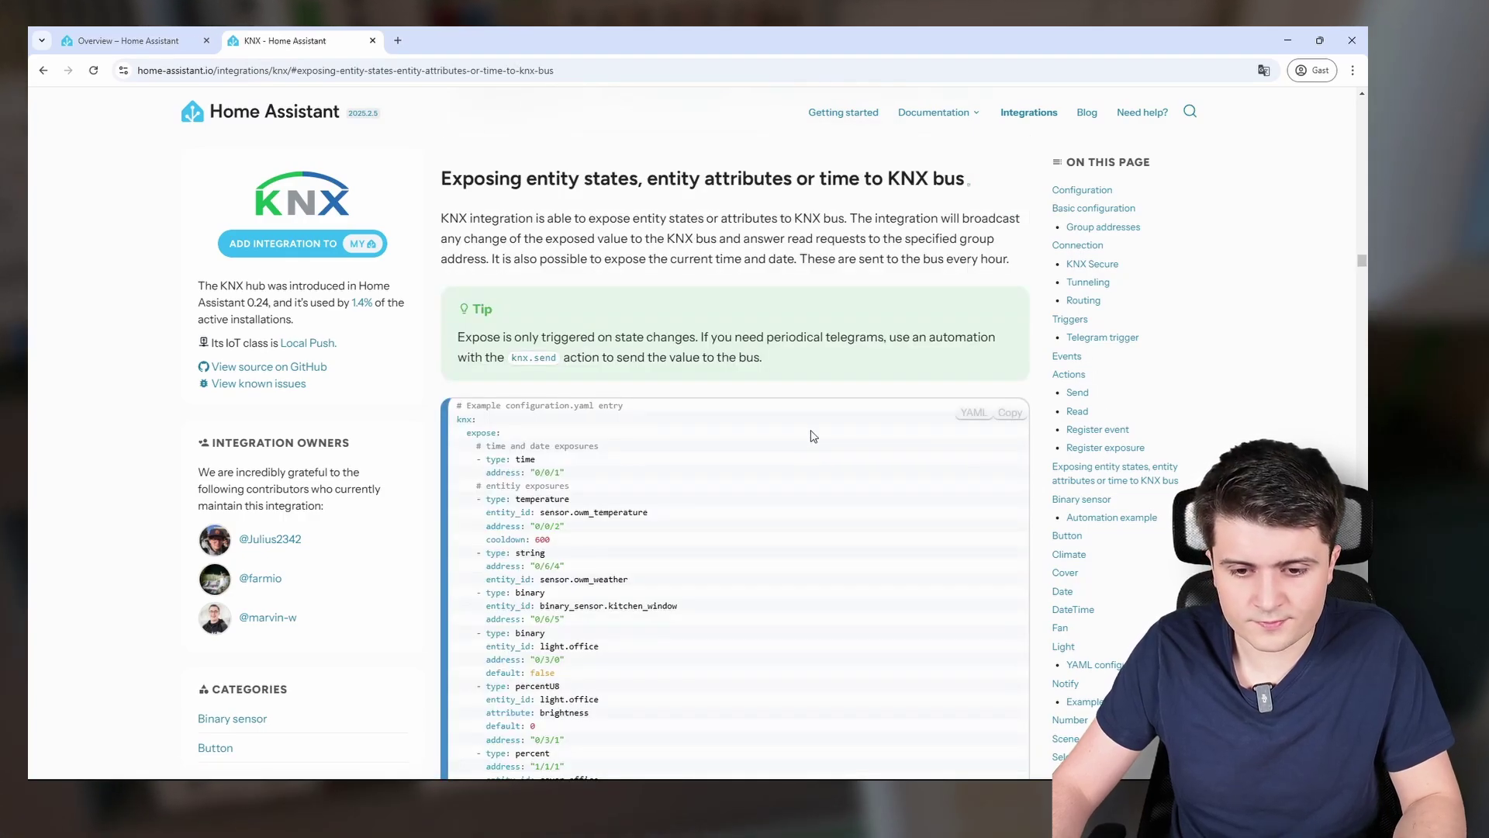
{"action": "scroll", "coordinate": [808, 435], "scroll_direction": "down", "scroll_amount": 5}
{"action": "scroll", "coordinate": [758, 432], "scroll_direction": "down", "scroll_amount": 2}
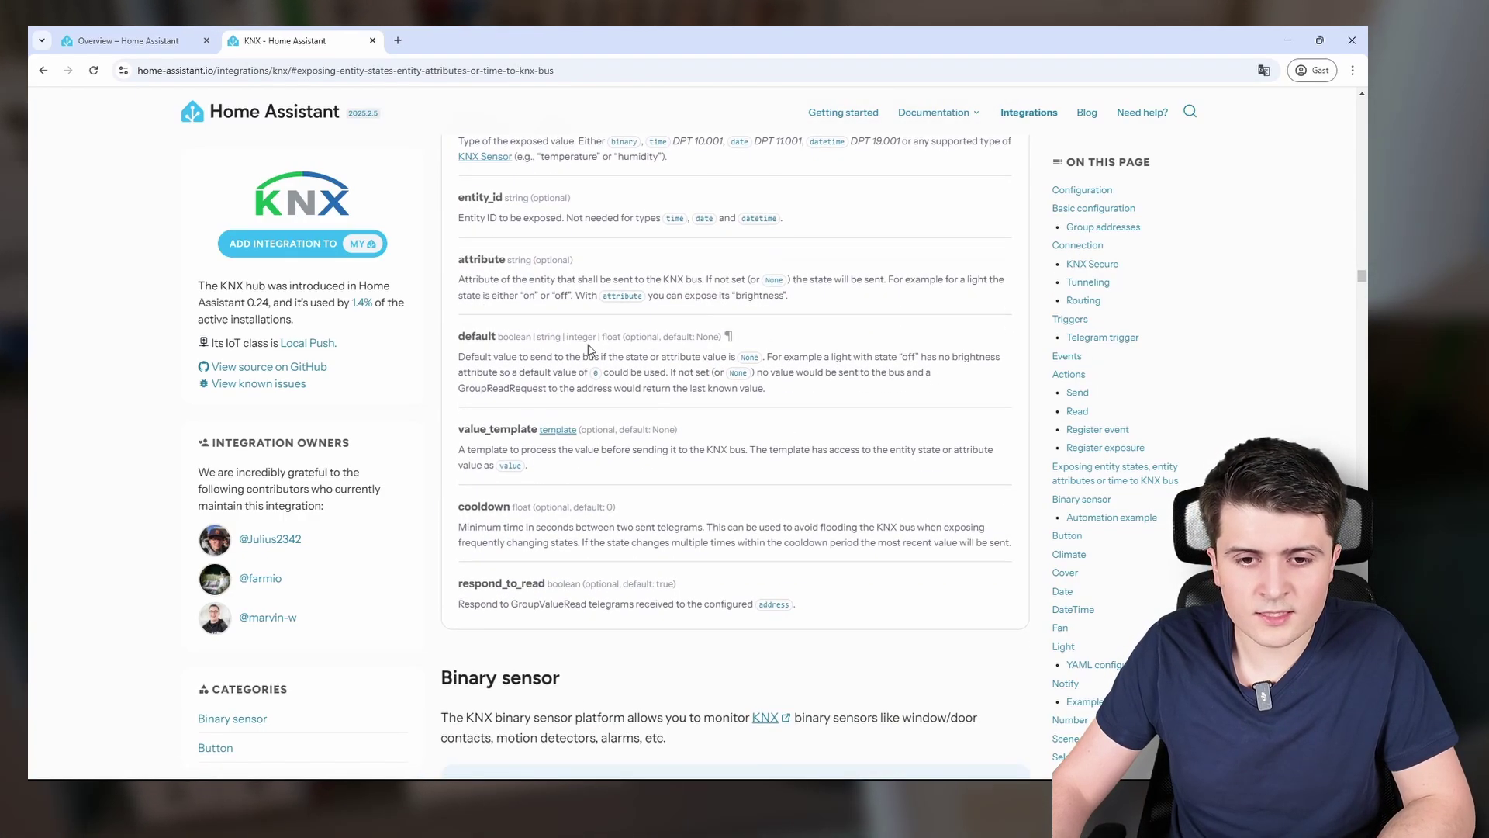
{"action": "scroll", "coordinate": [452, 310], "scroll_direction": "up", "scroll_amount": 1}
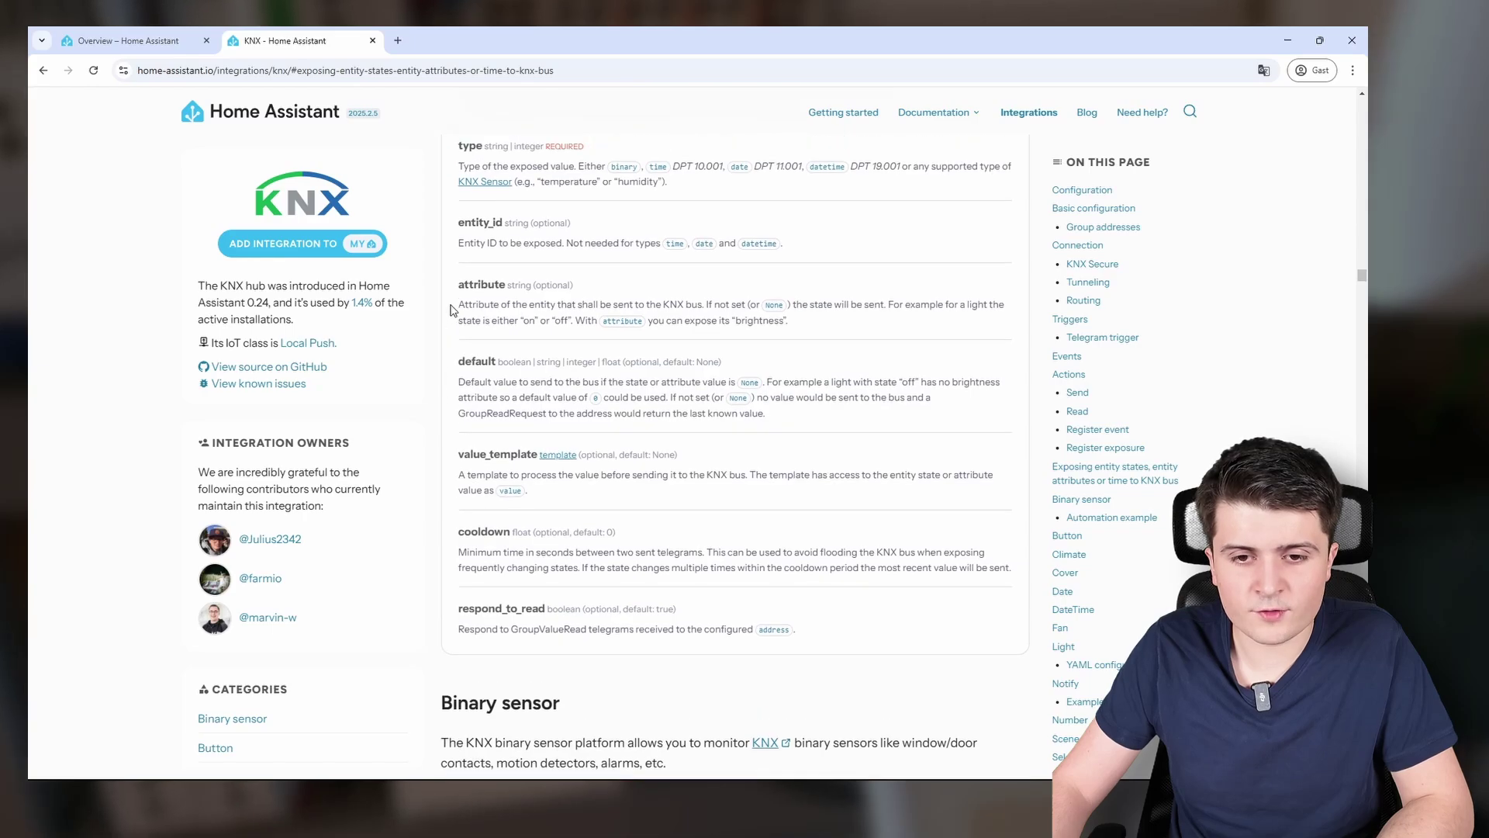
{"action": "left_click_drag", "start_coordinate": [469, 330], "coordinate": [526, 339]}
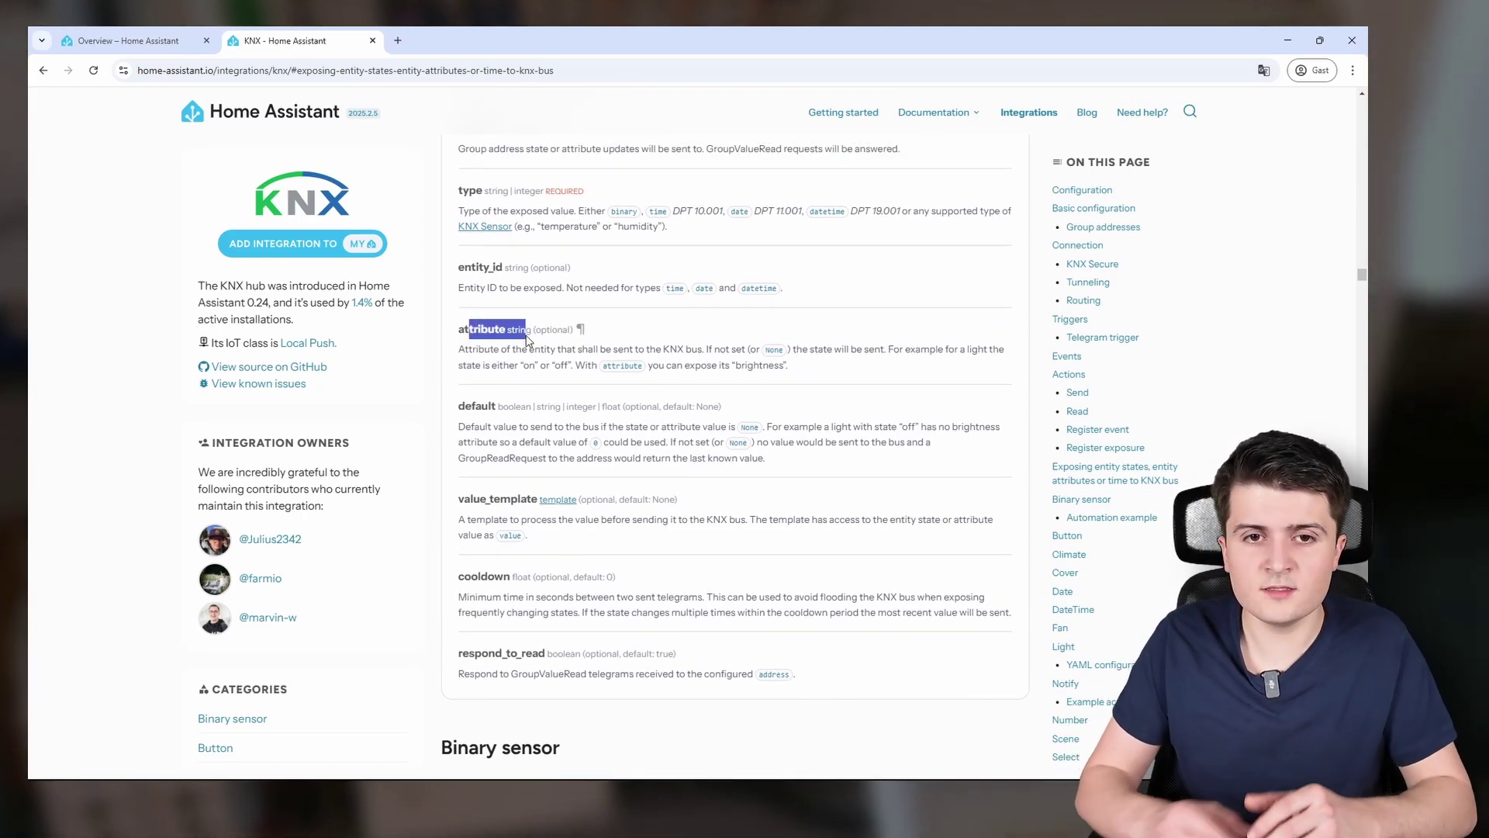
{"action": "left_click", "coordinate": [472, 409]}
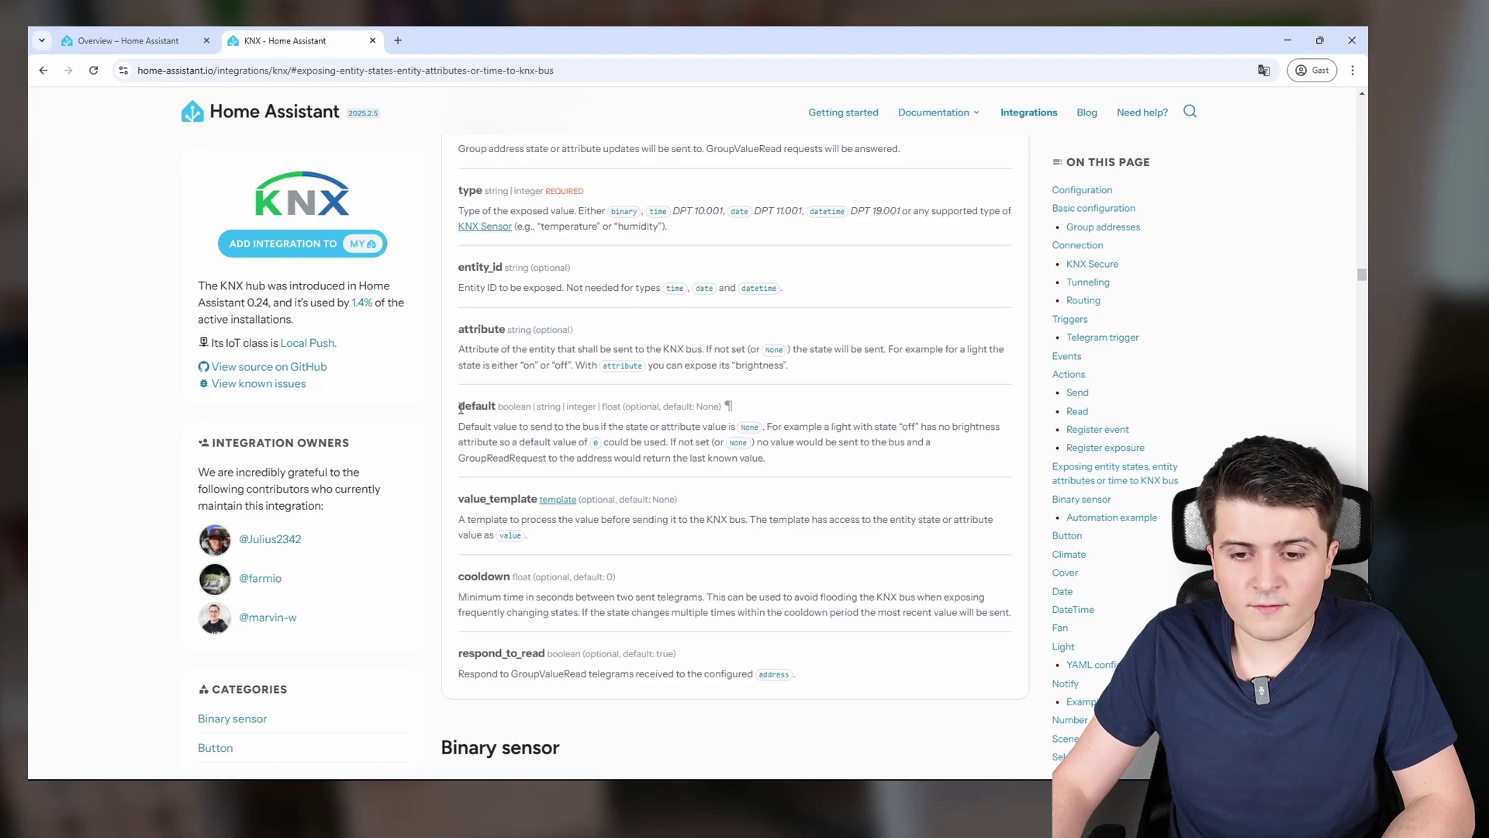
{"action": "left_click_drag", "start_coordinate": [473, 409], "coordinate": [594, 408]}
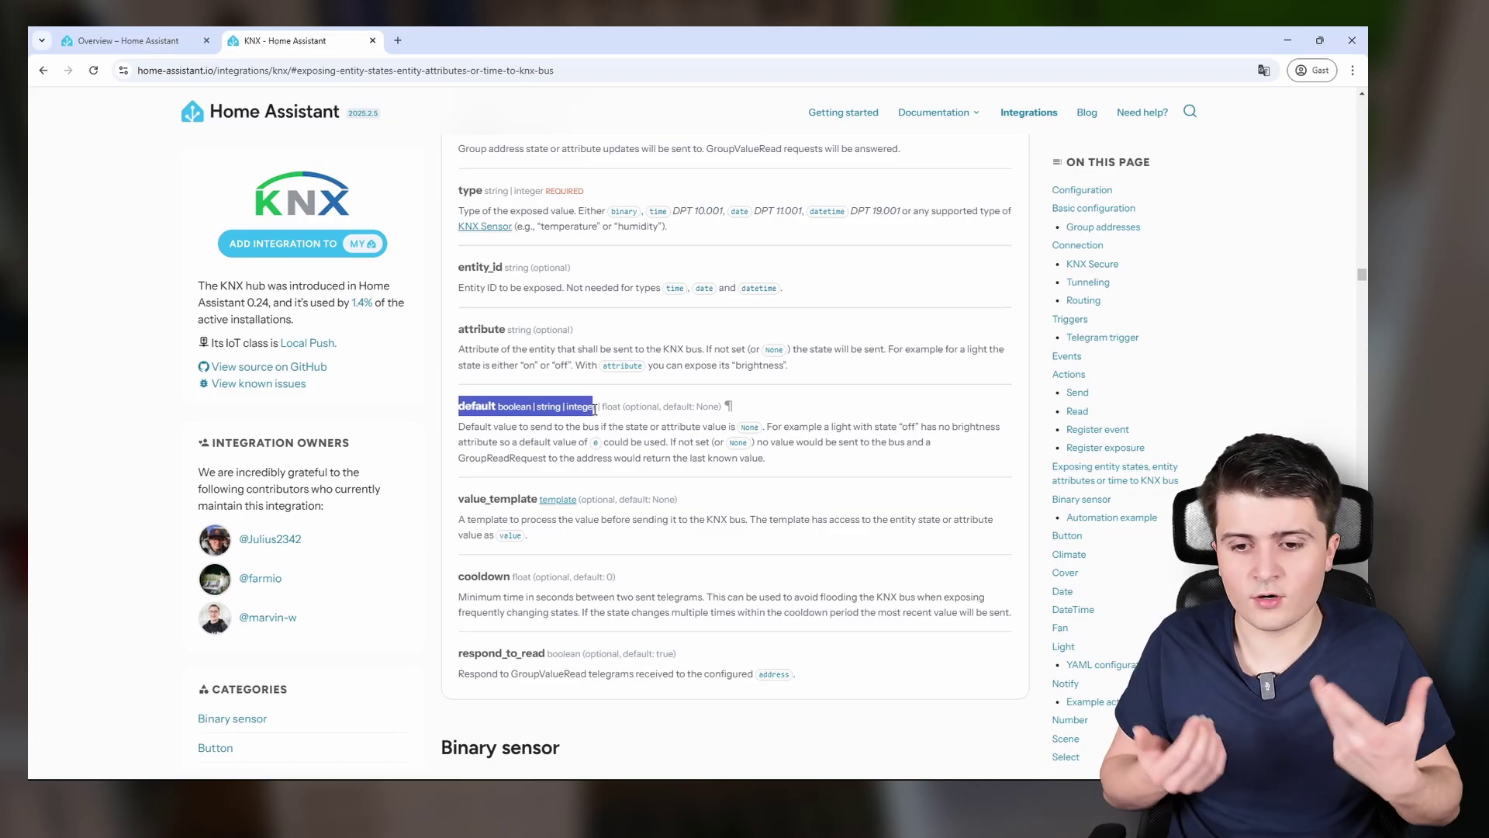
- Examine the value_template variable with its value-inverting example, plus the cooldown and respond_to_read variables
{"action": "double_click", "coordinate": [518, 501]}
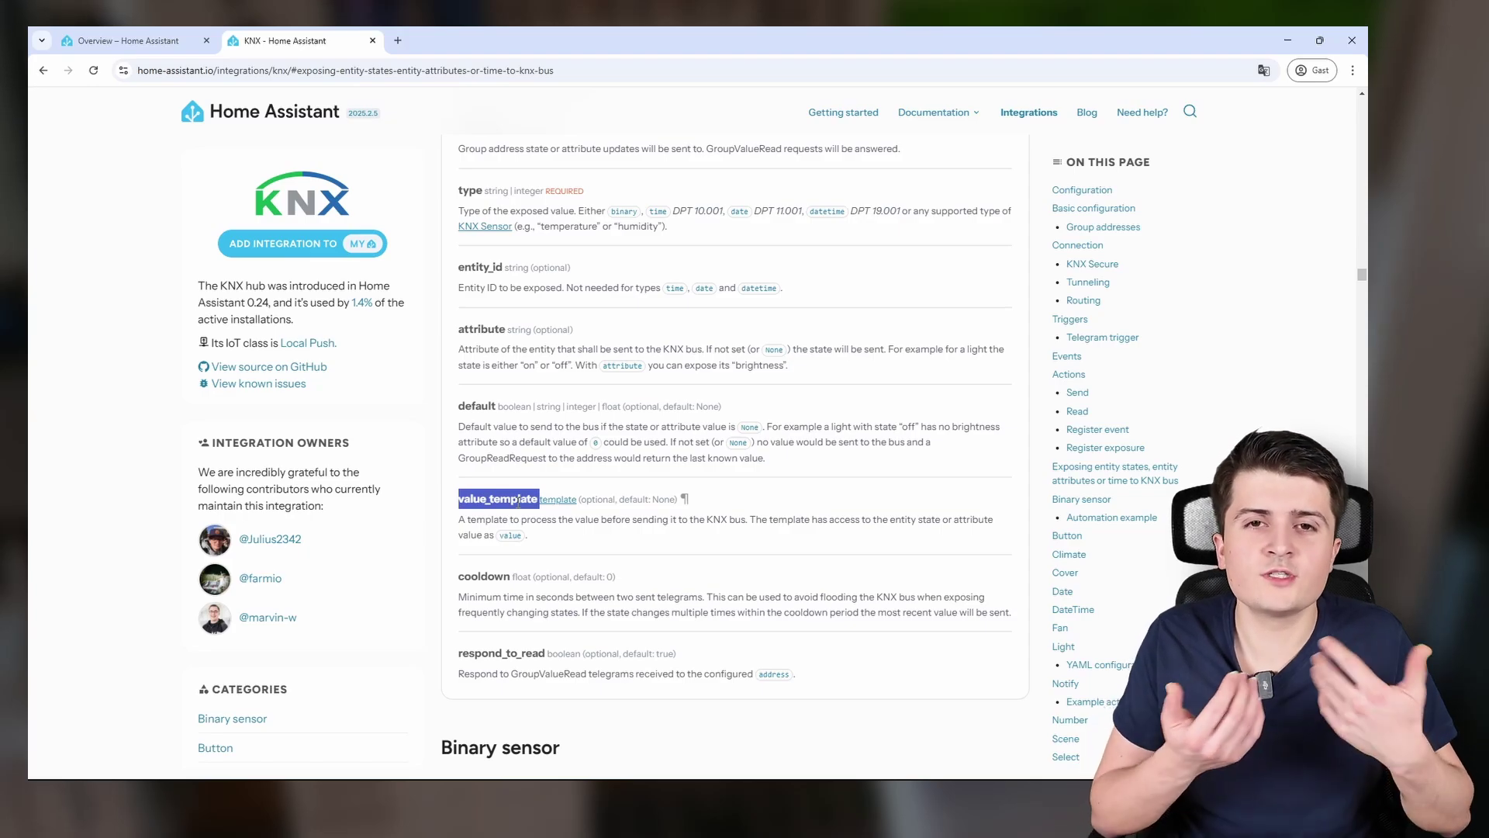
{"action": "scroll", "coordinate": [518, 501], "scroll_direction": "up", "scroll_amount": 5}
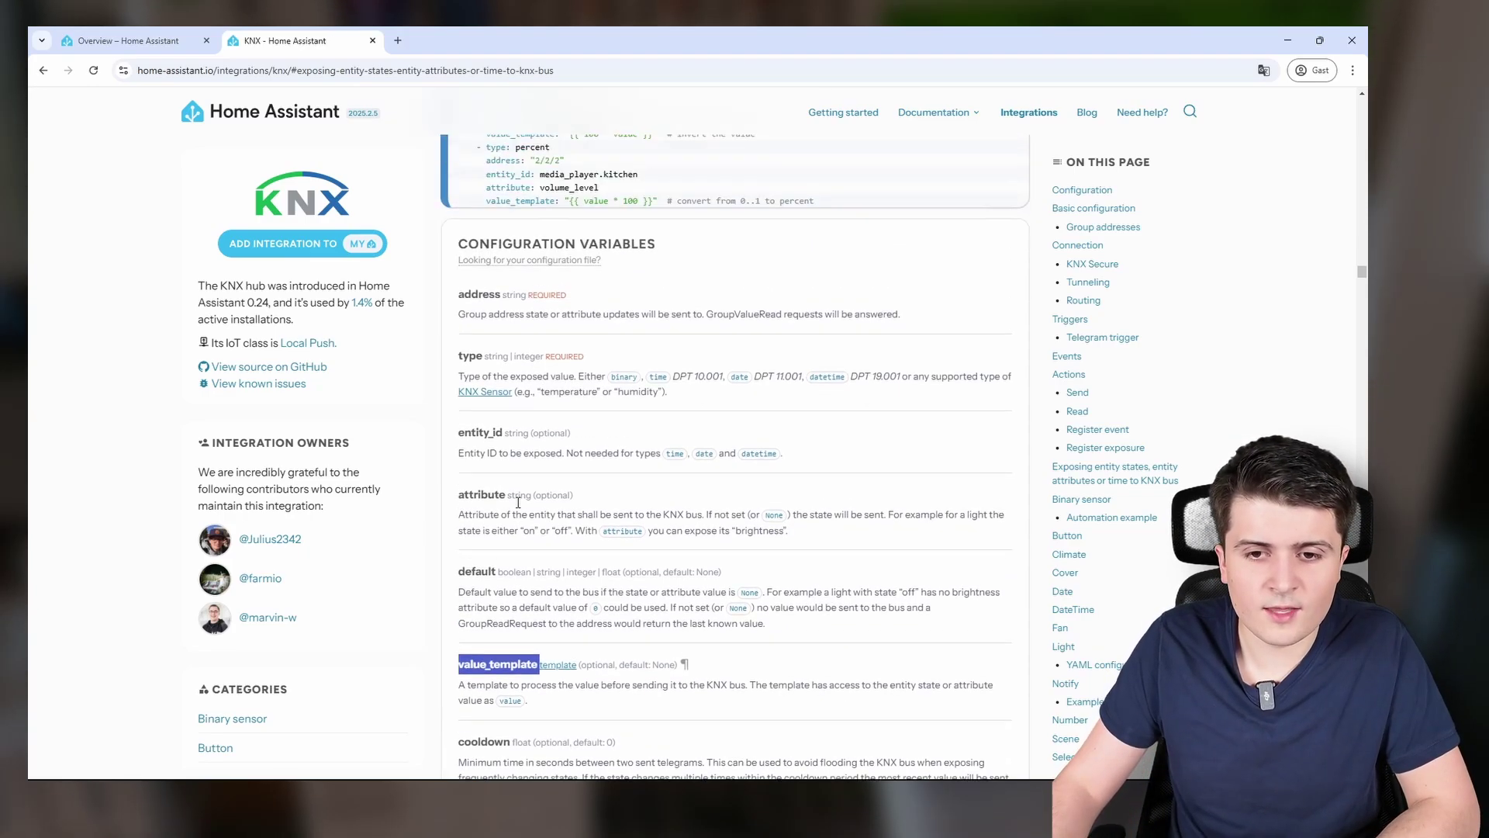
{"action": "left_click_drag", "start_coordinate": [487, 316], "coordinate": [657, 318]}
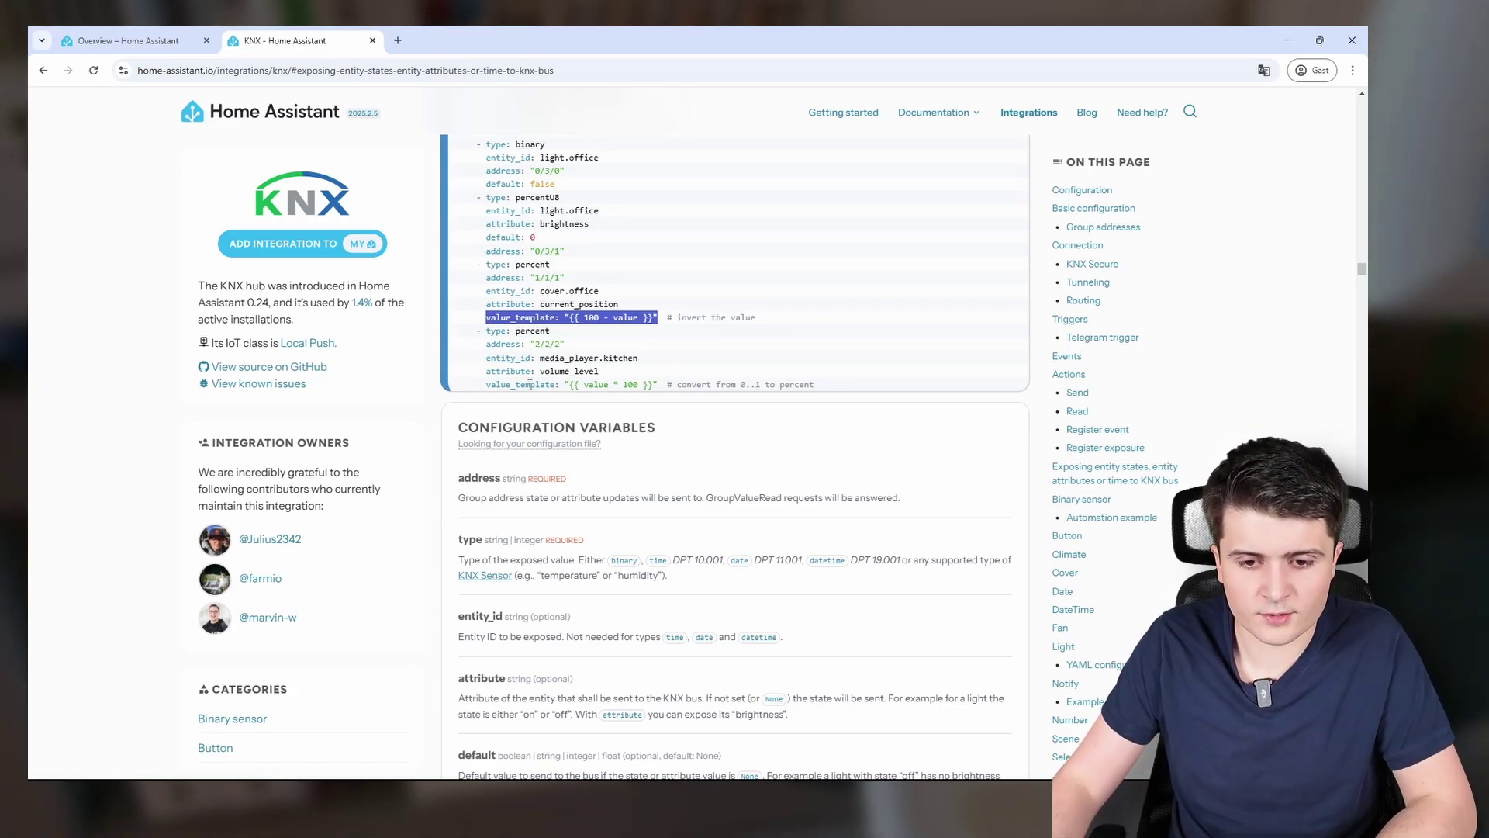
{"action": "scroll", "coordinate": [529, 385], "scroll_direction": "down", "scroll_amount": 6}
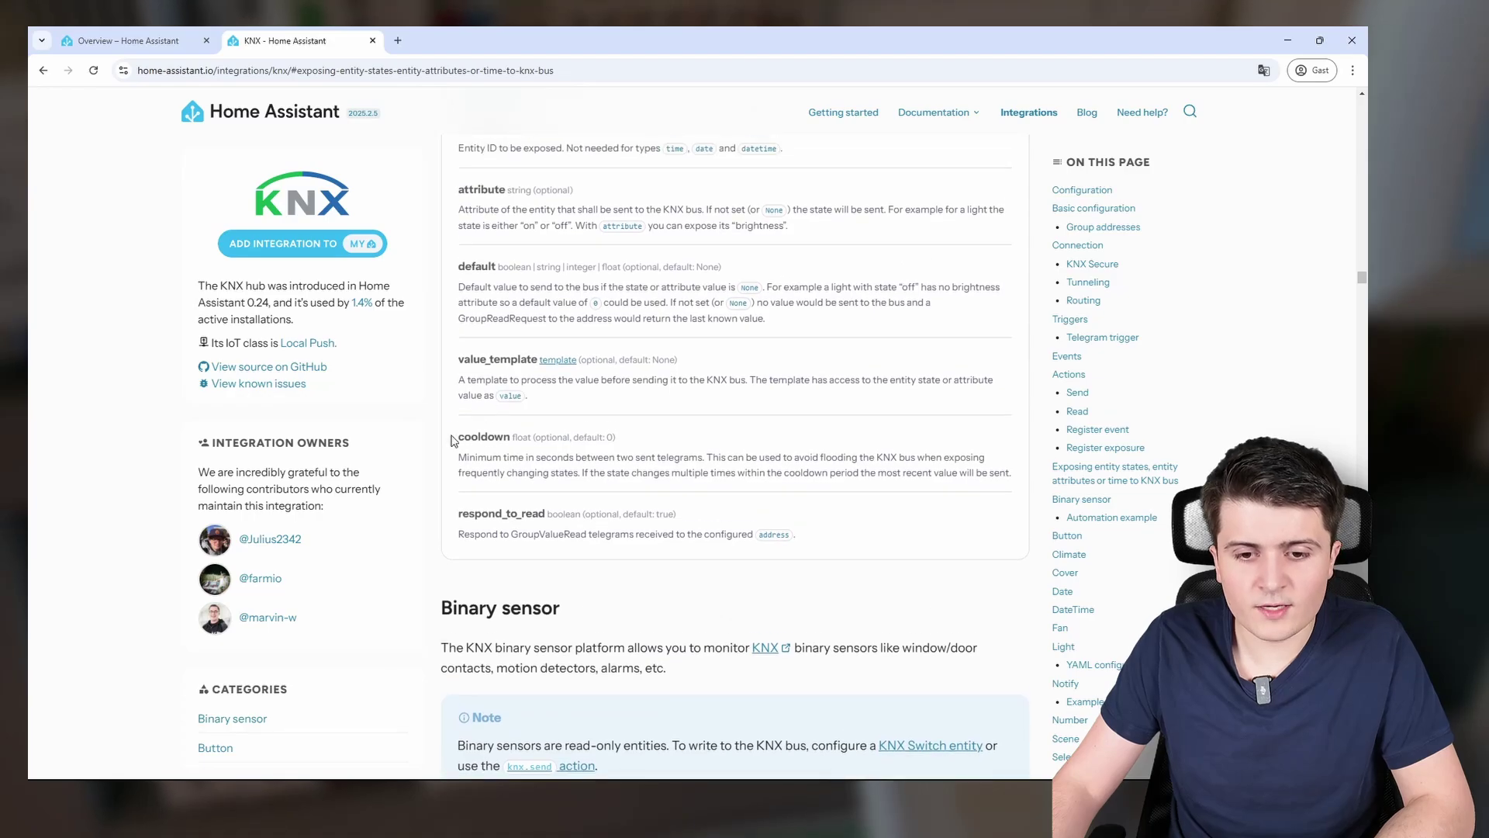
{"action": "left_click_drag", "start_coordinate": [453, 441], "coordinate": [583, 470]}
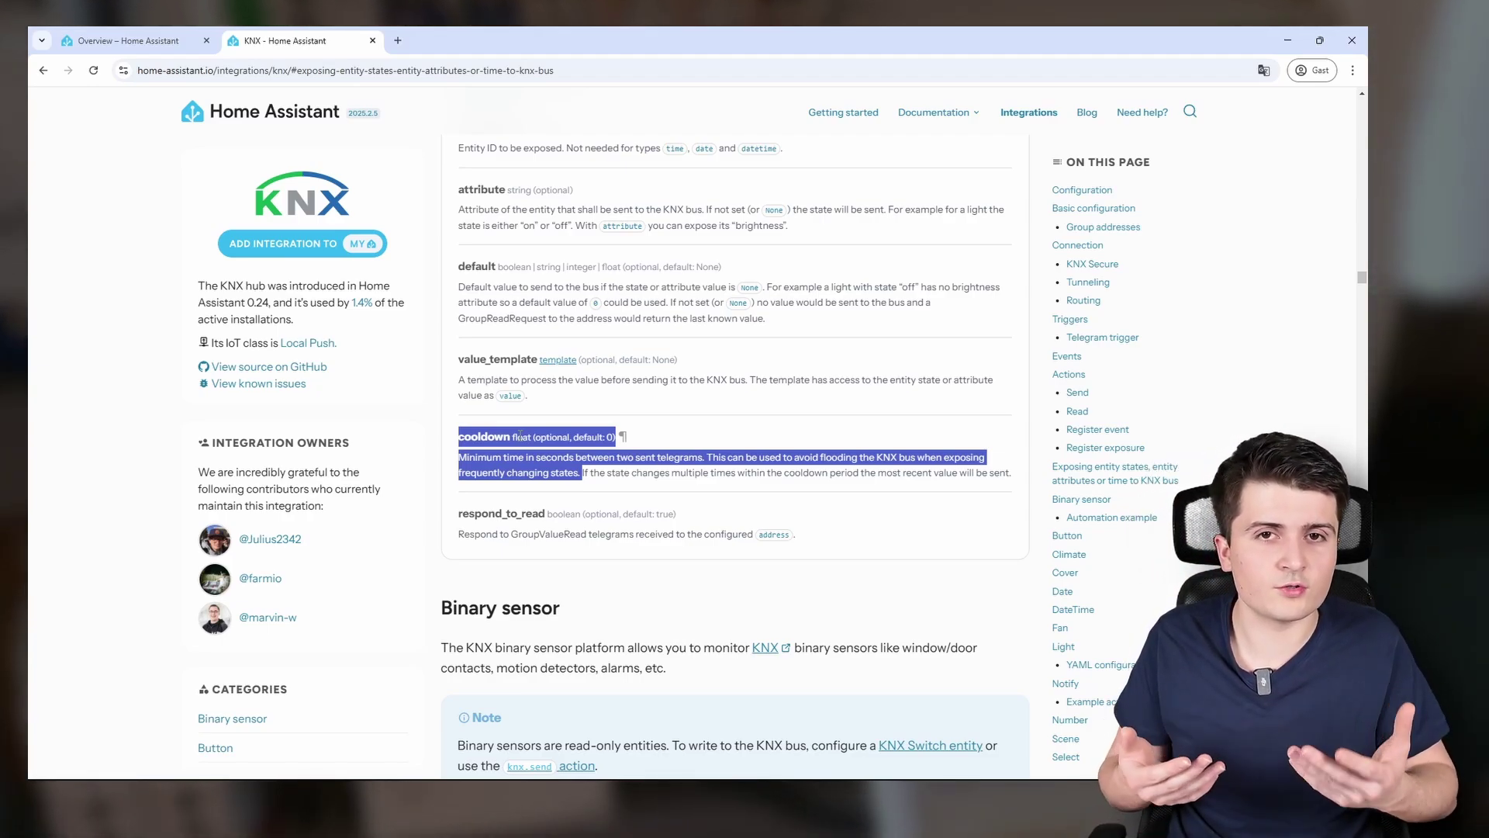
{"action": "double_click", "coordinate": [502, 514]}
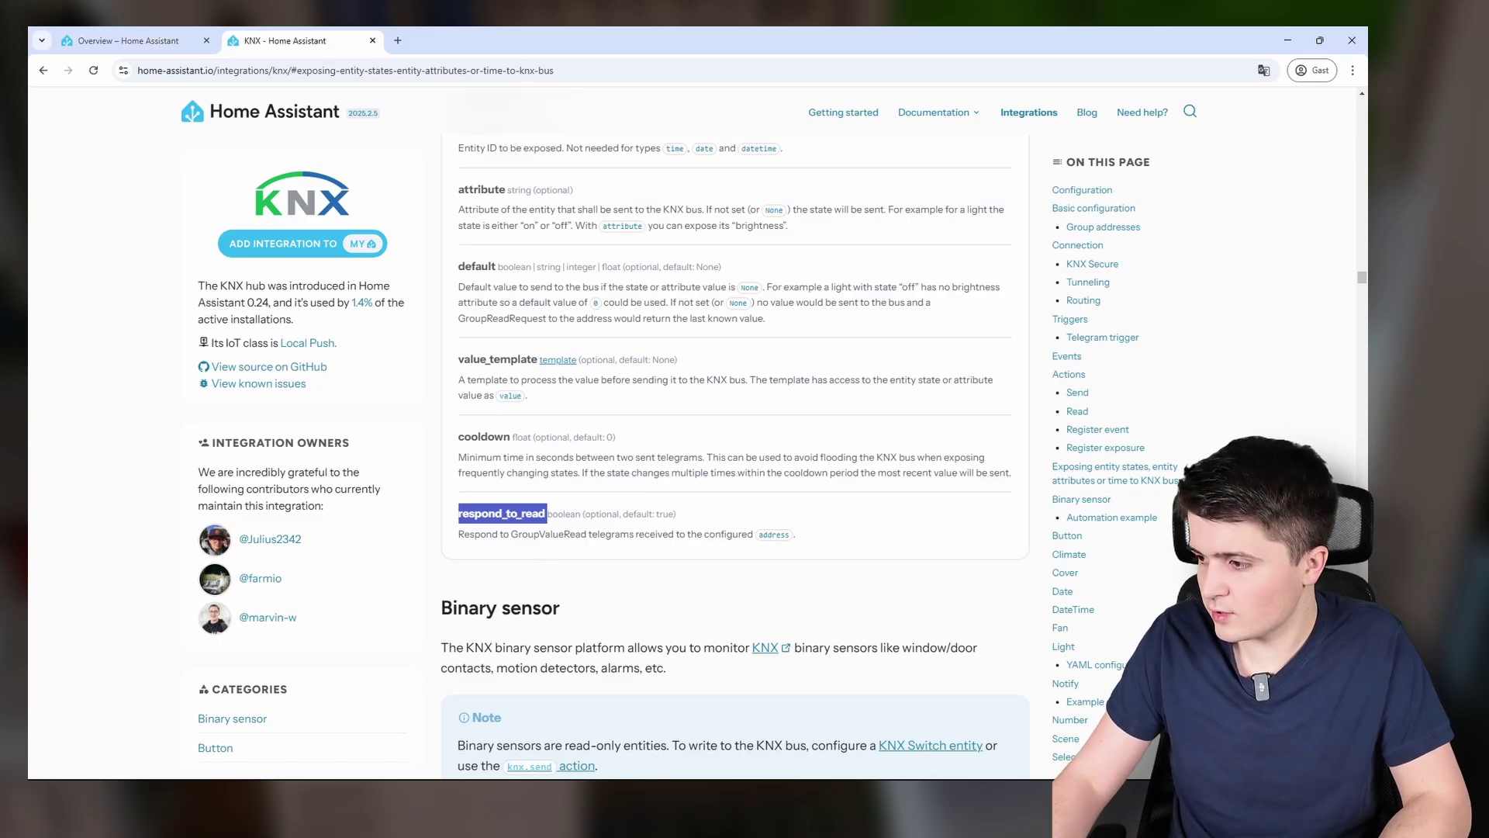
- Switch to the ETS6 Group Monitor, read group address 4/0/3 again, and return to the Home Assistant Overview dashboard
{"action": "key", "text": "alt+Tab"}
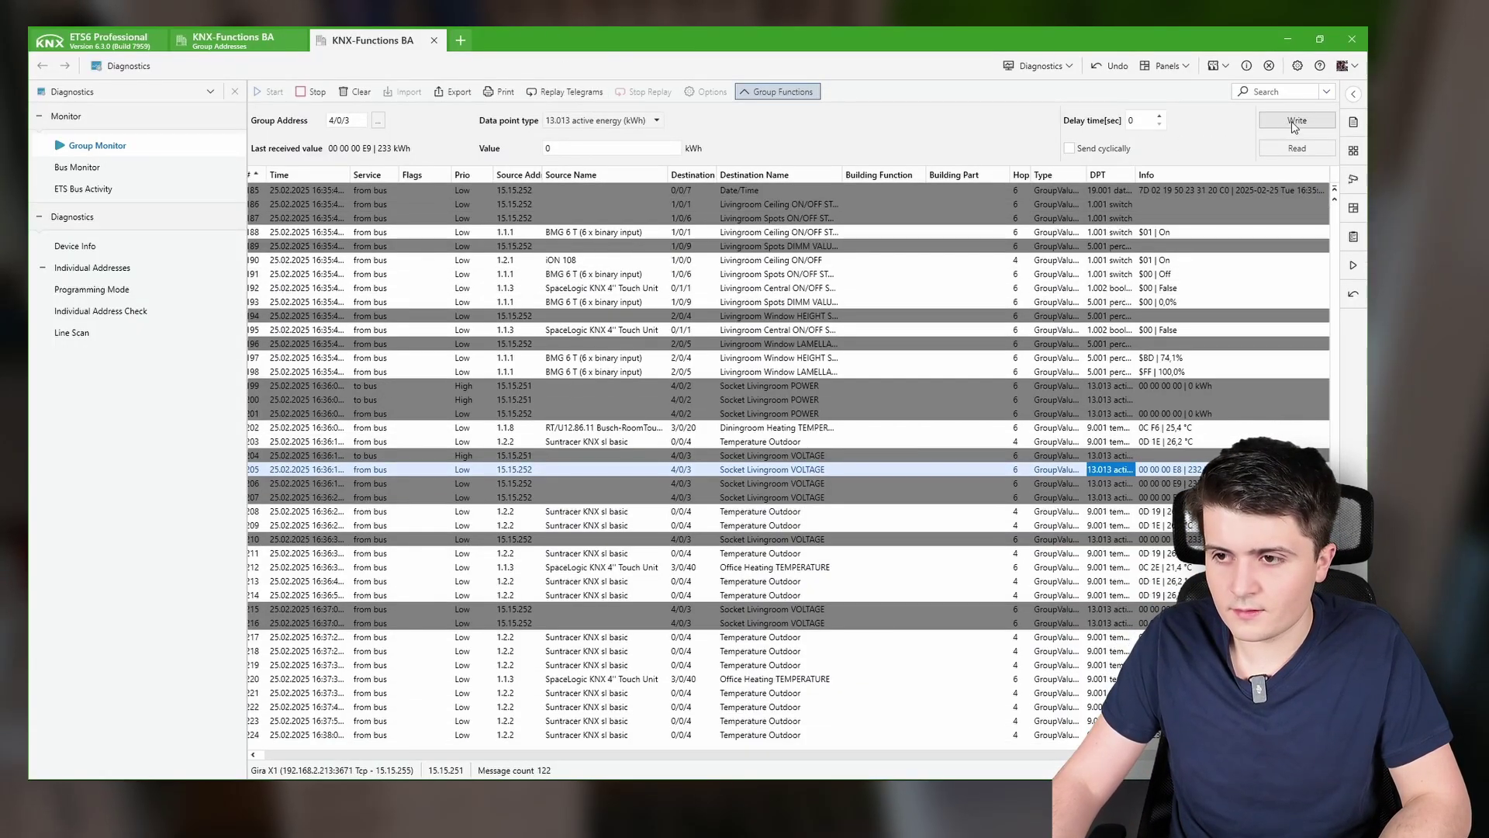
{"action": "left_click", "coordinate": [1277, 149]}
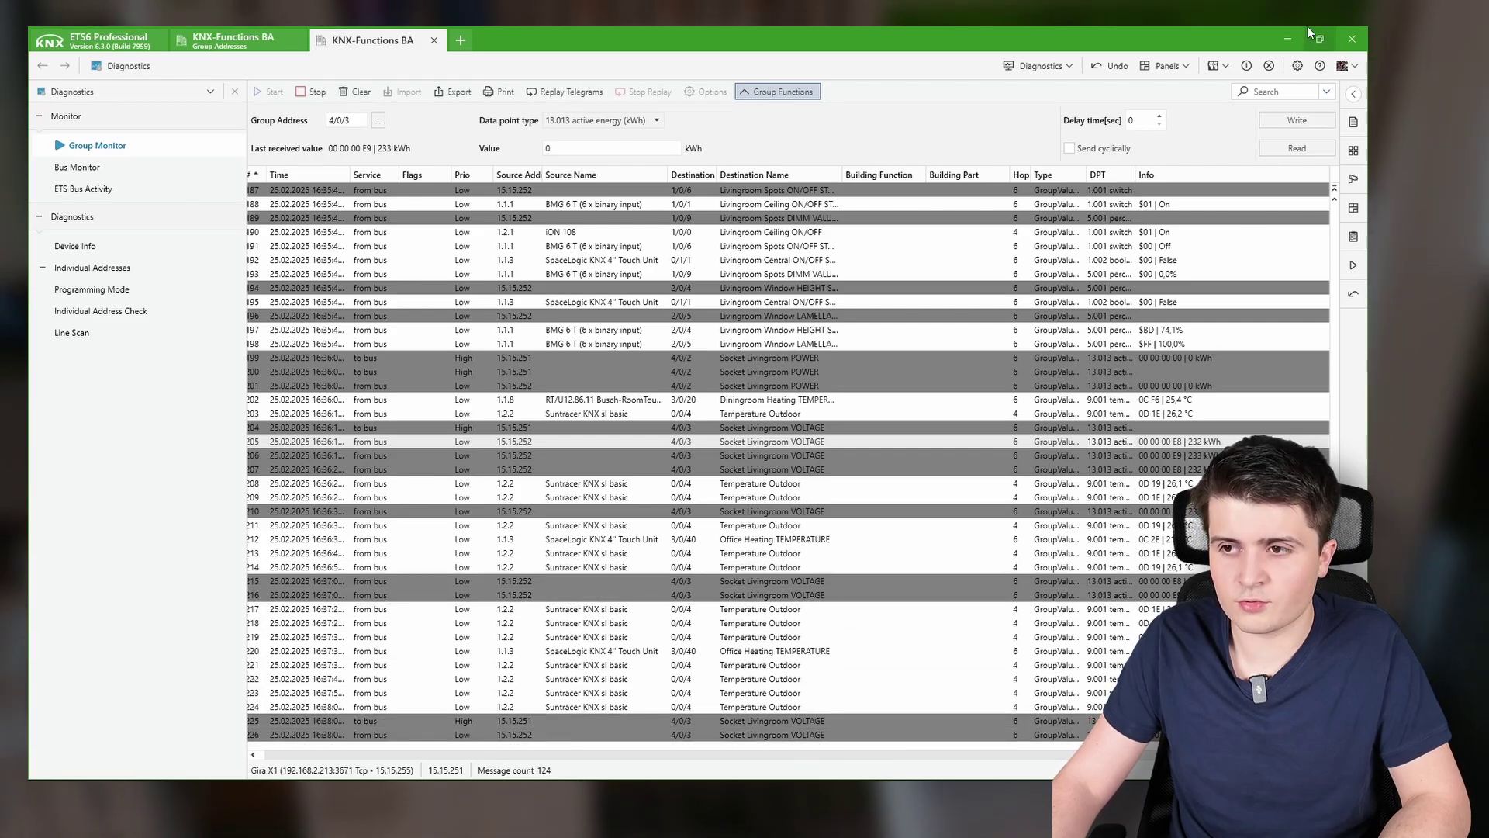
{"action": "left_click", "coordinate": [1287, 39]}
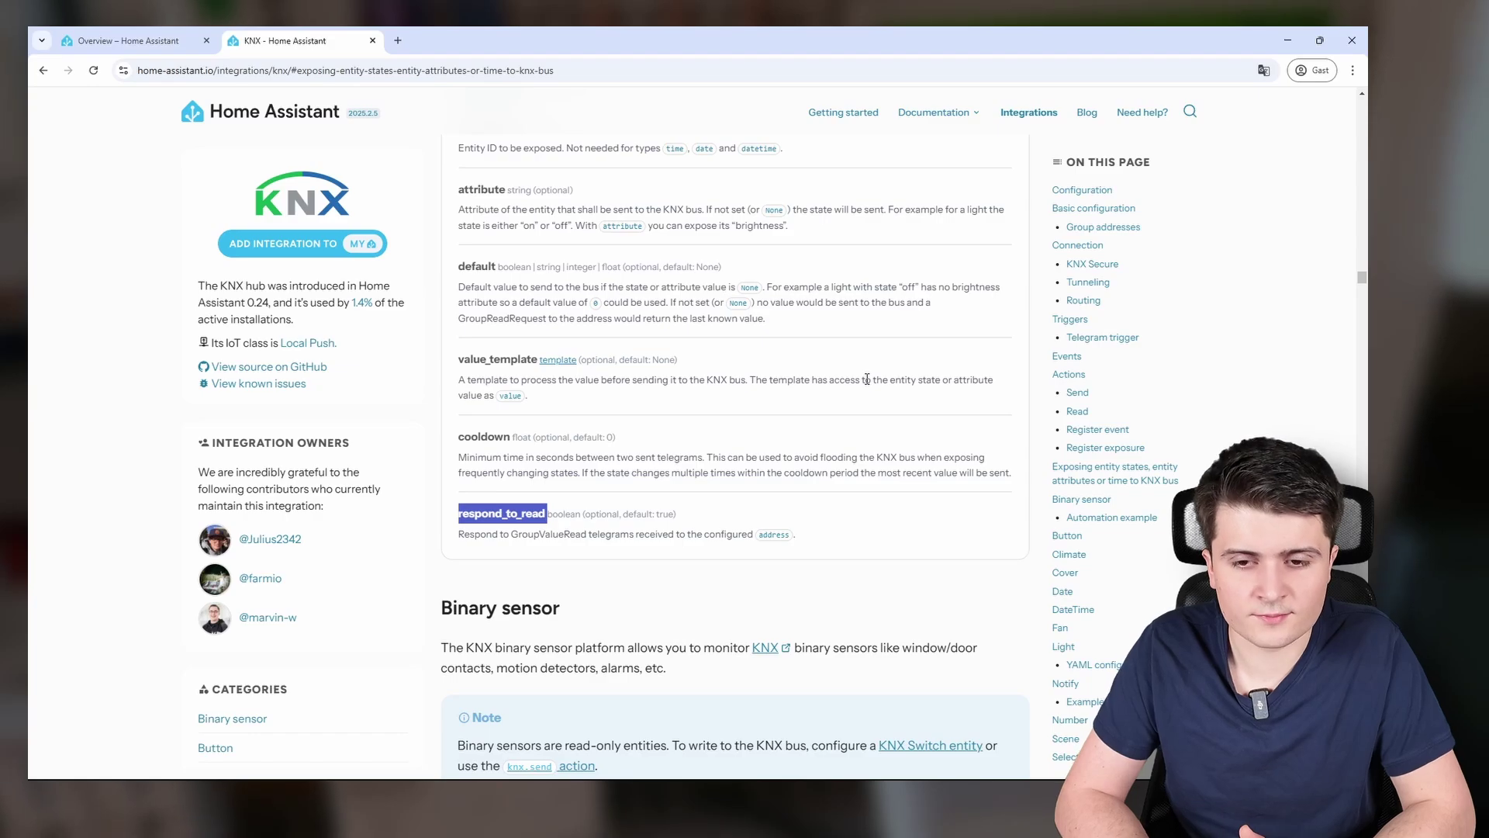
{"action": "left_click", "coordinate": [155, 41]}
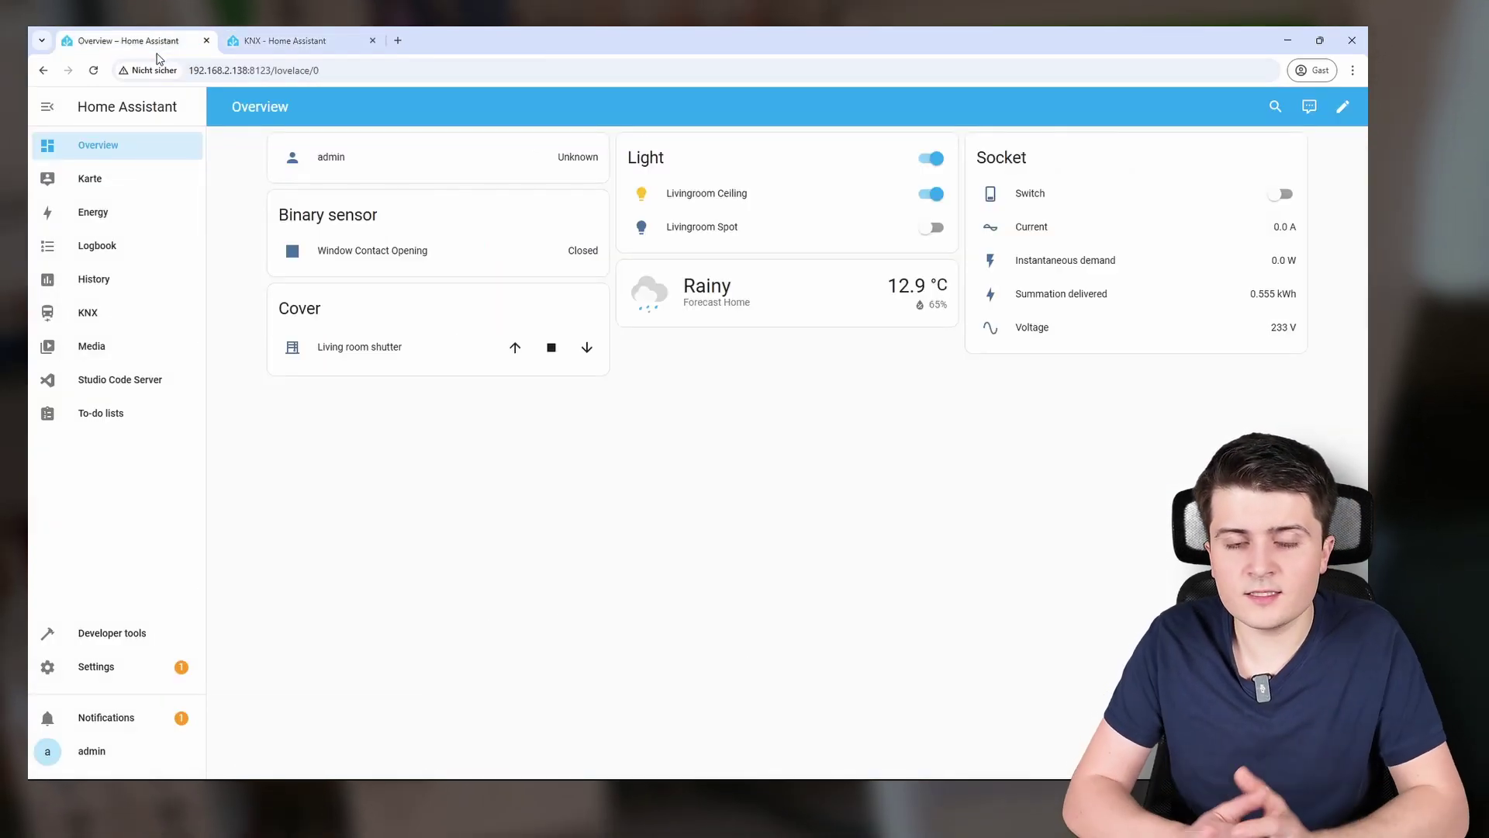